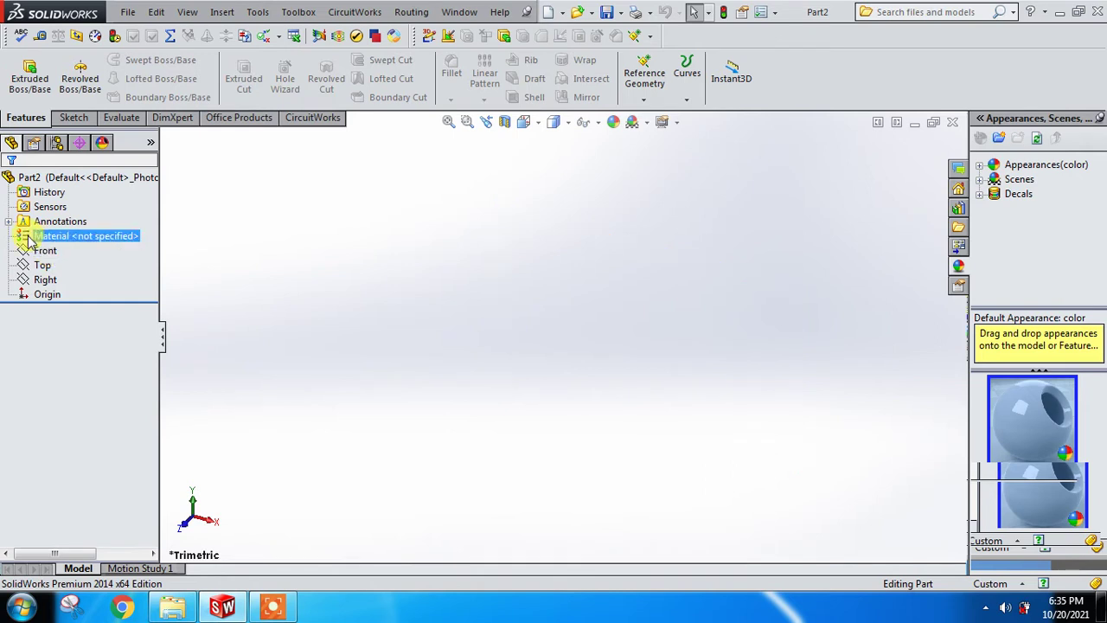
Sketch a centre rectangle on the Front plane, centred on the origin
left_click(45, 251)
left_click(63, 230)
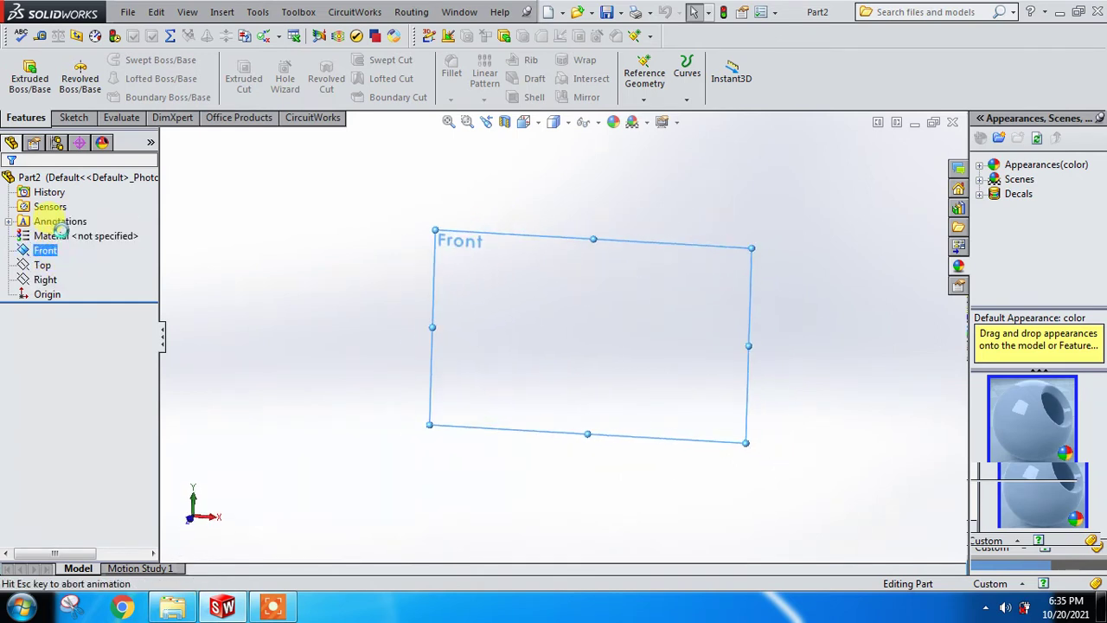
left_click(119, 78)
left_click(161, 112)
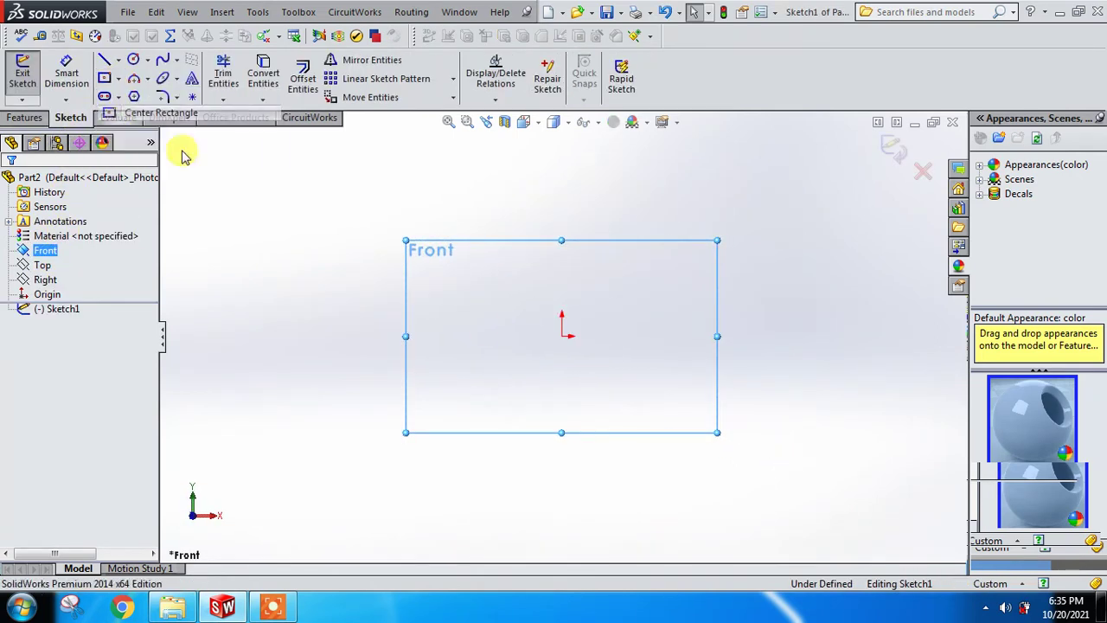
left_click(562, 336)
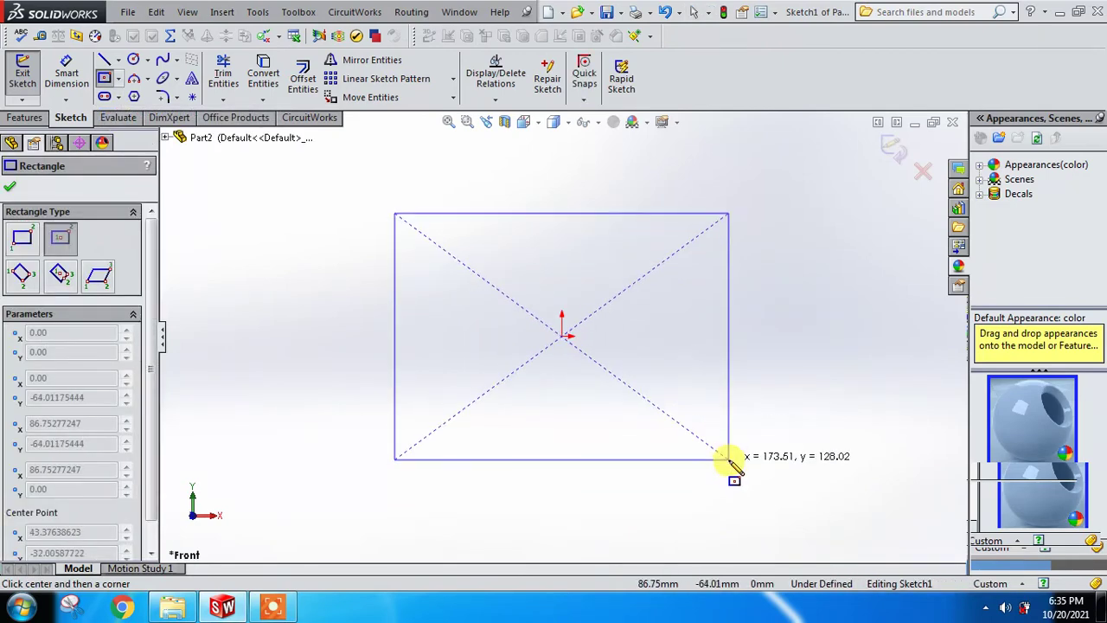
left_click(740, 410)
Dimension the rectangle 138 high and 220 wide
left_click(65, 89)
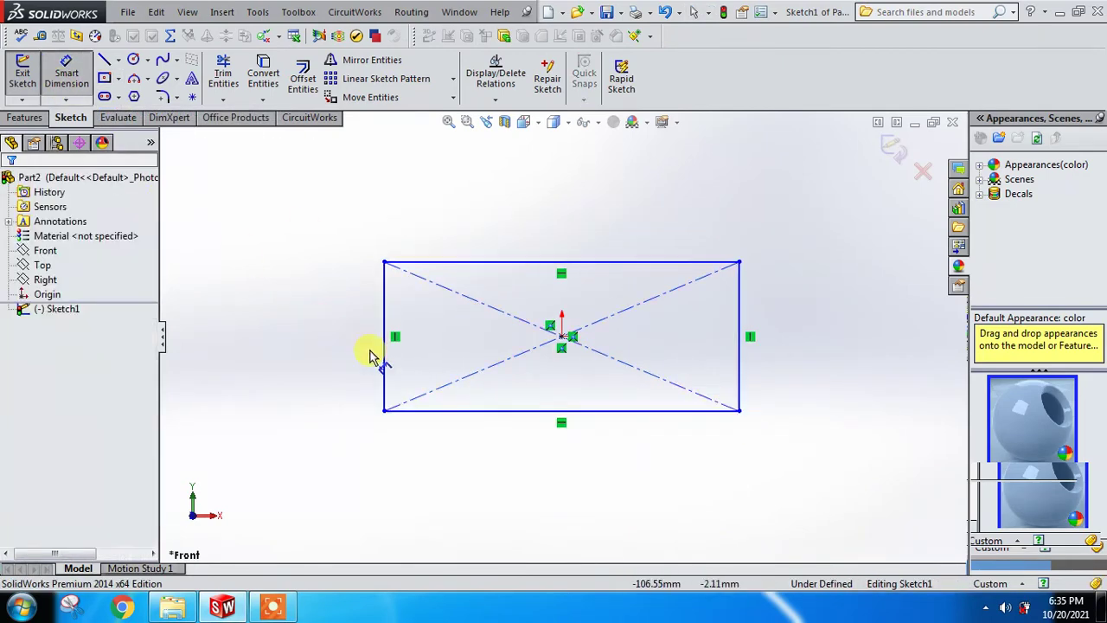
left_click(384, 363)
left_click(288, 346)
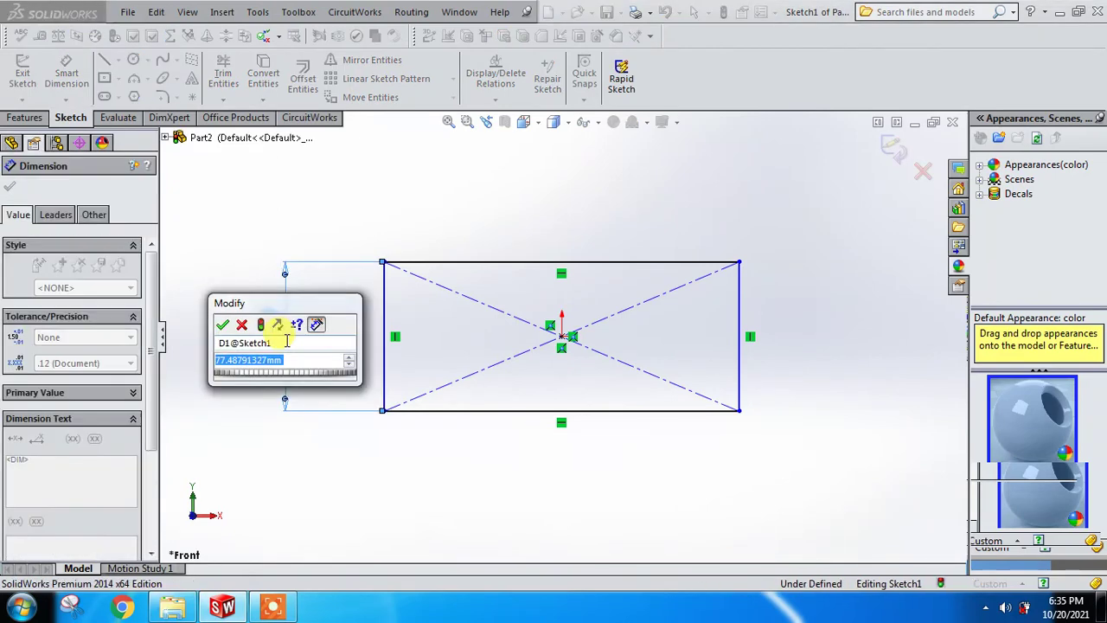
type("13")
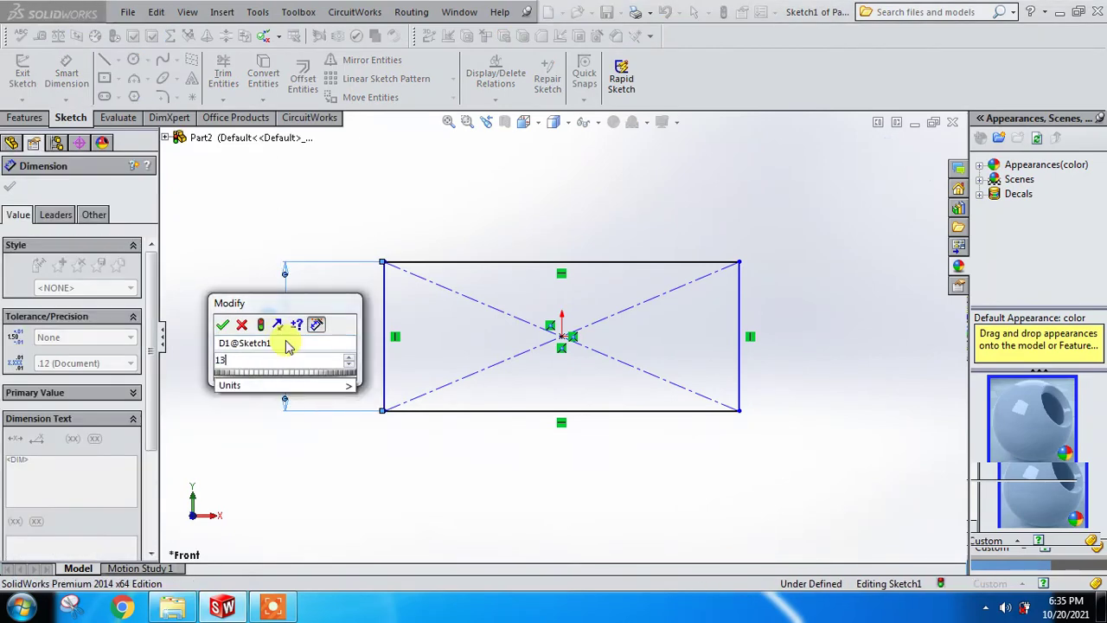
type("8")
key("Return")
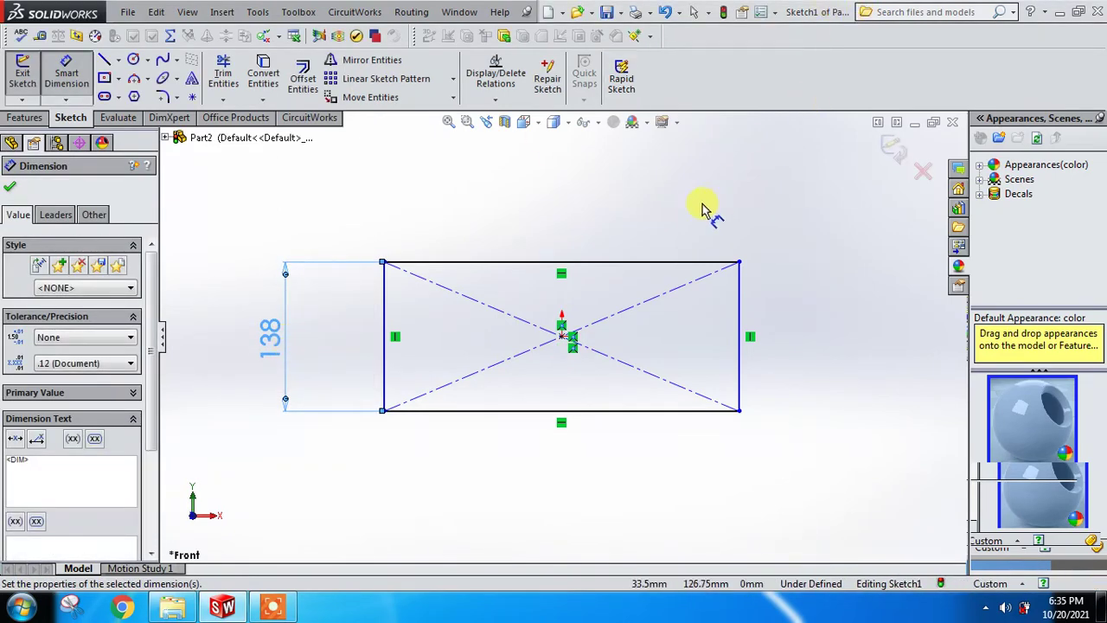
left_click(690, 262)
left_click(690, 214)
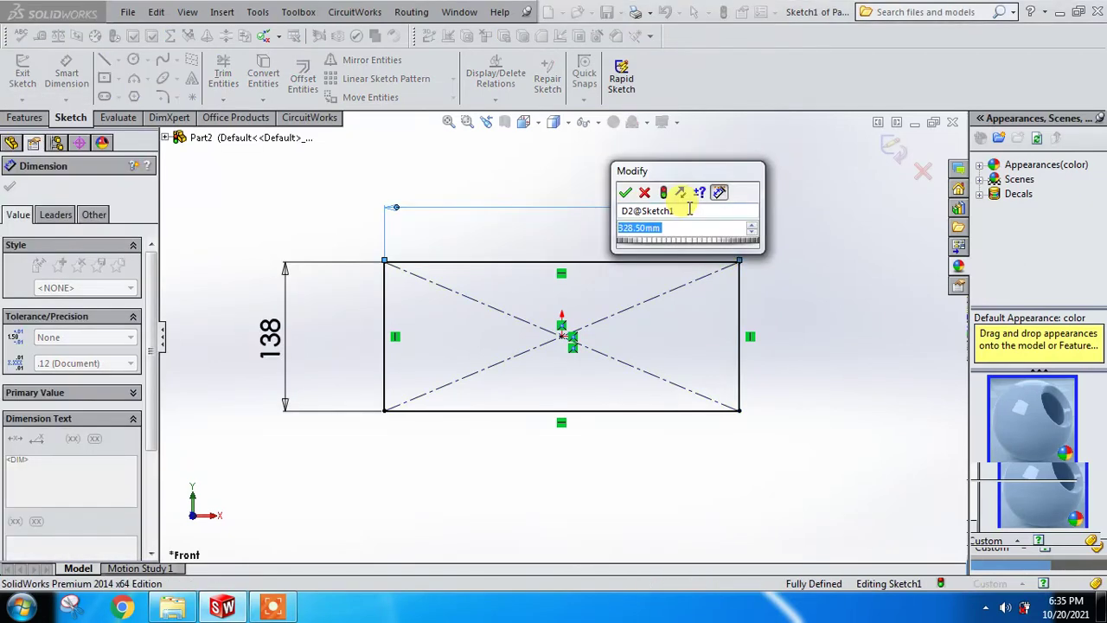
type("220")
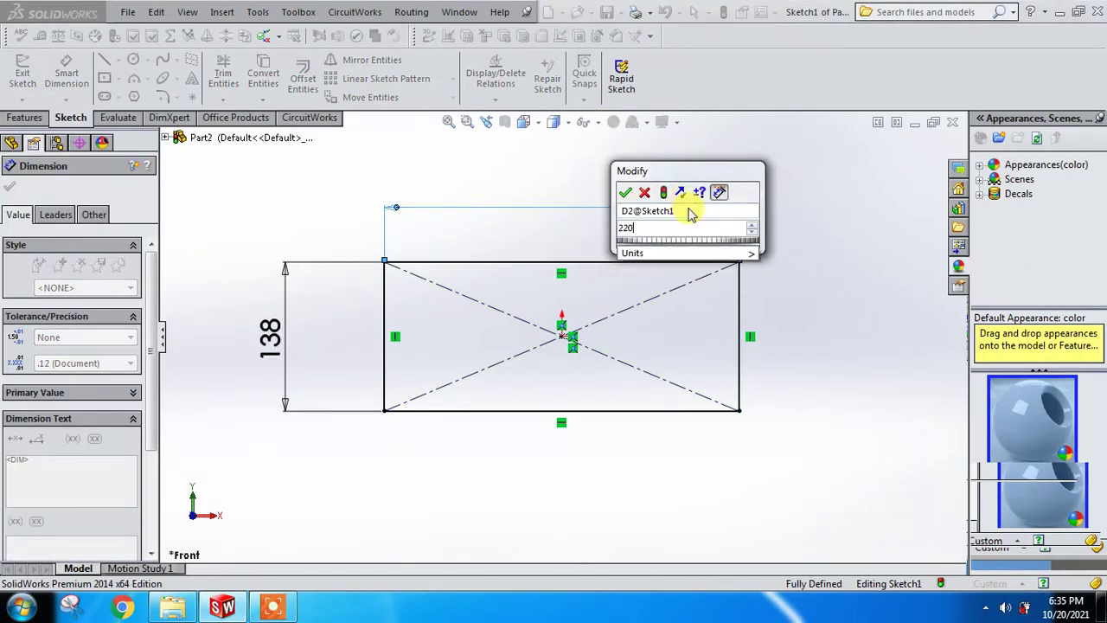
key("Return")
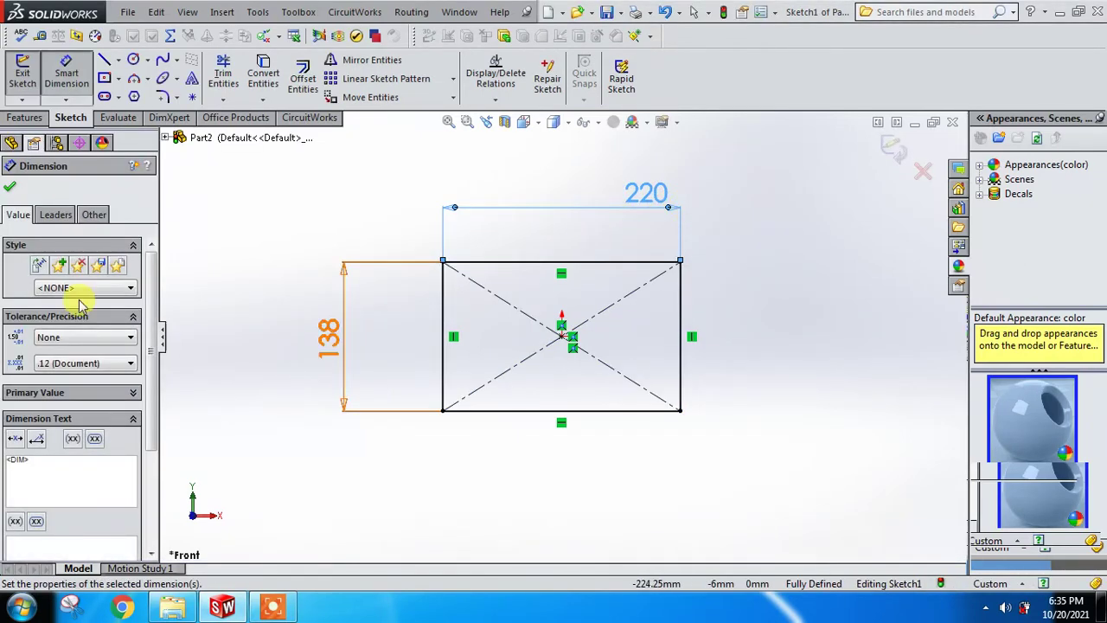
left_click(27, 120)
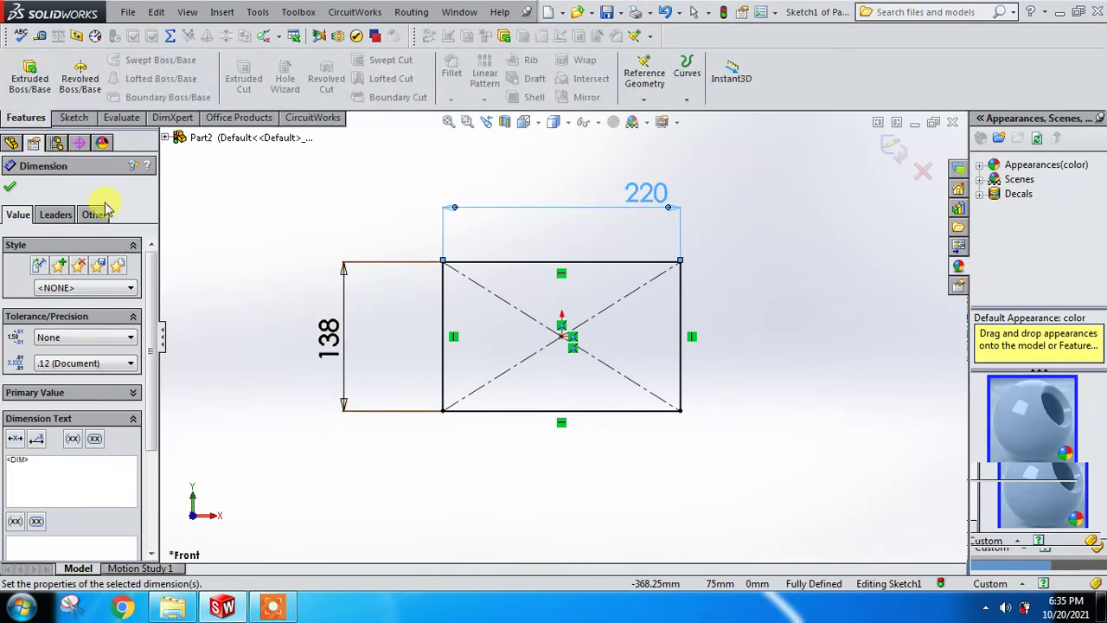
Extrude the rectangle mid-plane to a 100 mm depth as Boss-Extrude1
left_click(30, 74)
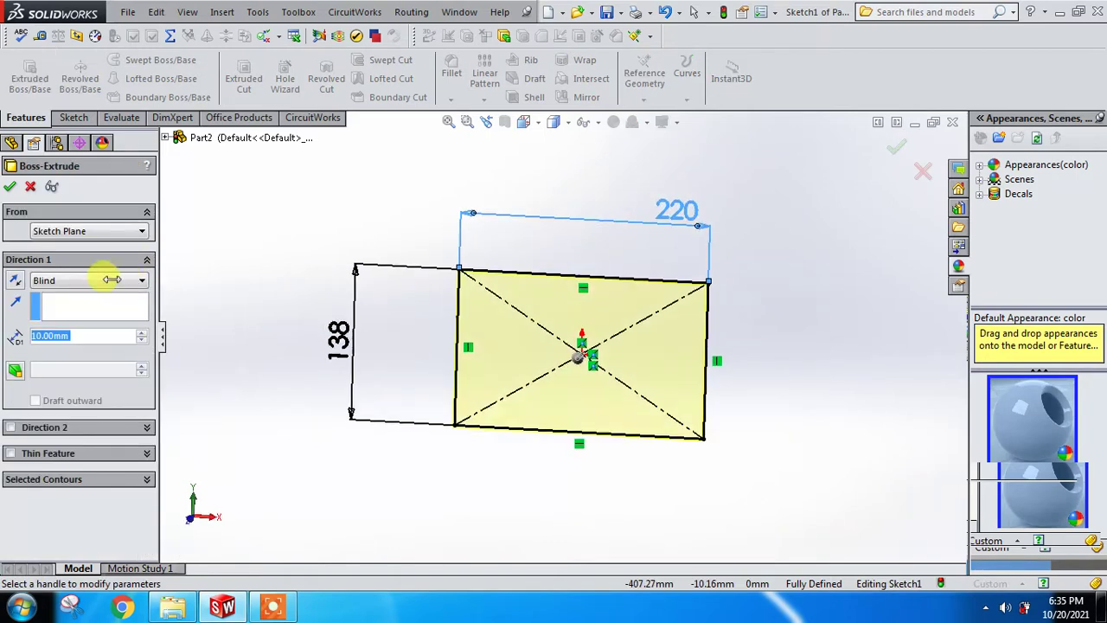
left_click(107, 282)
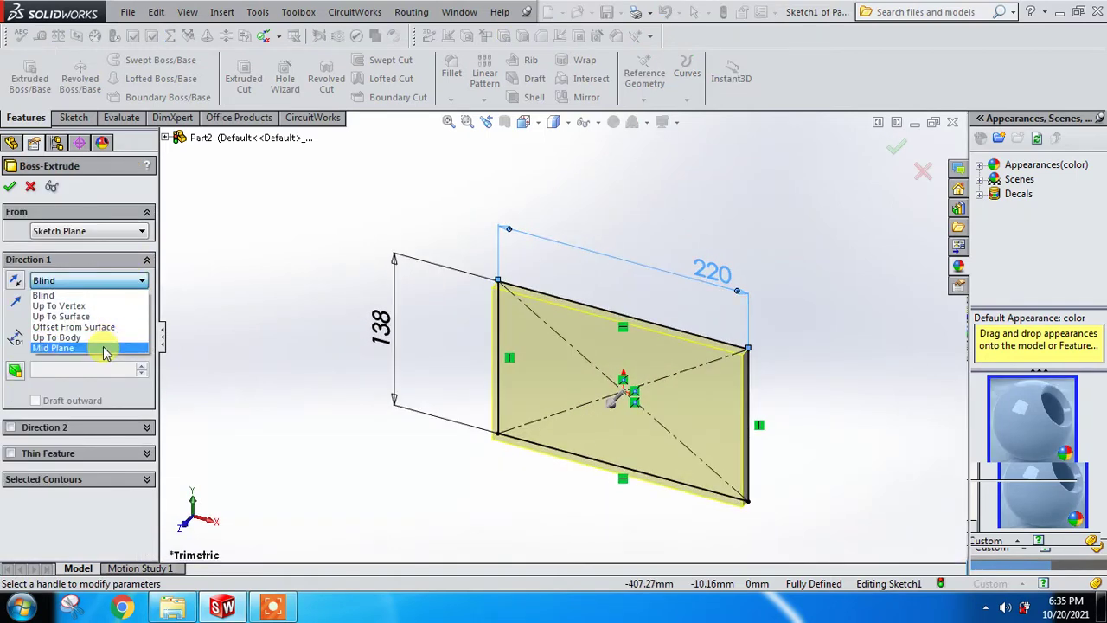
left_click(102, 346)
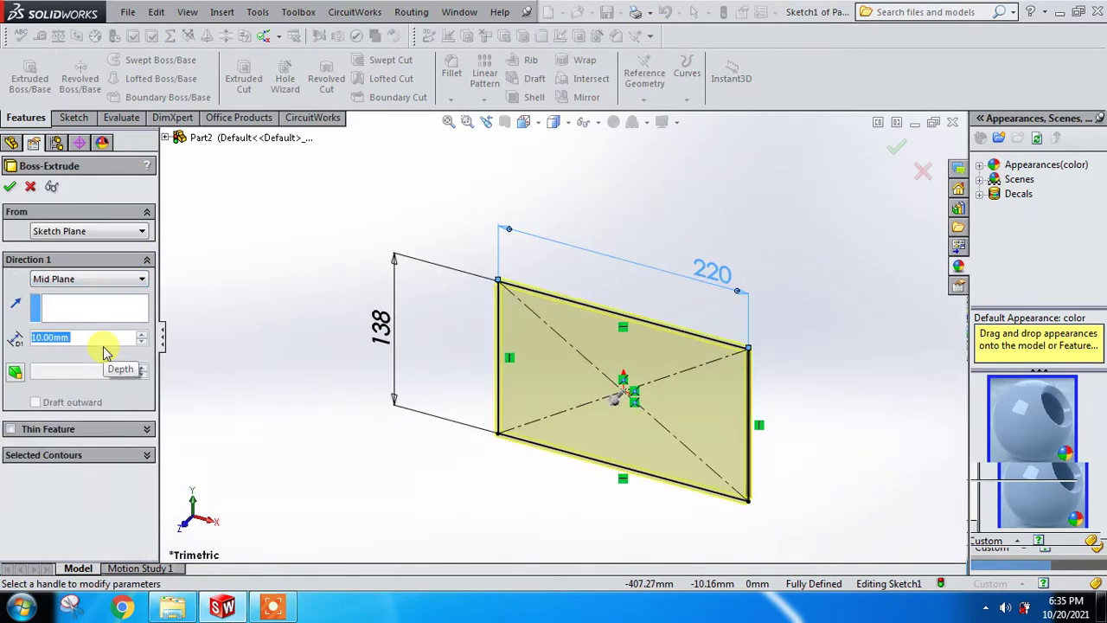
type("10")
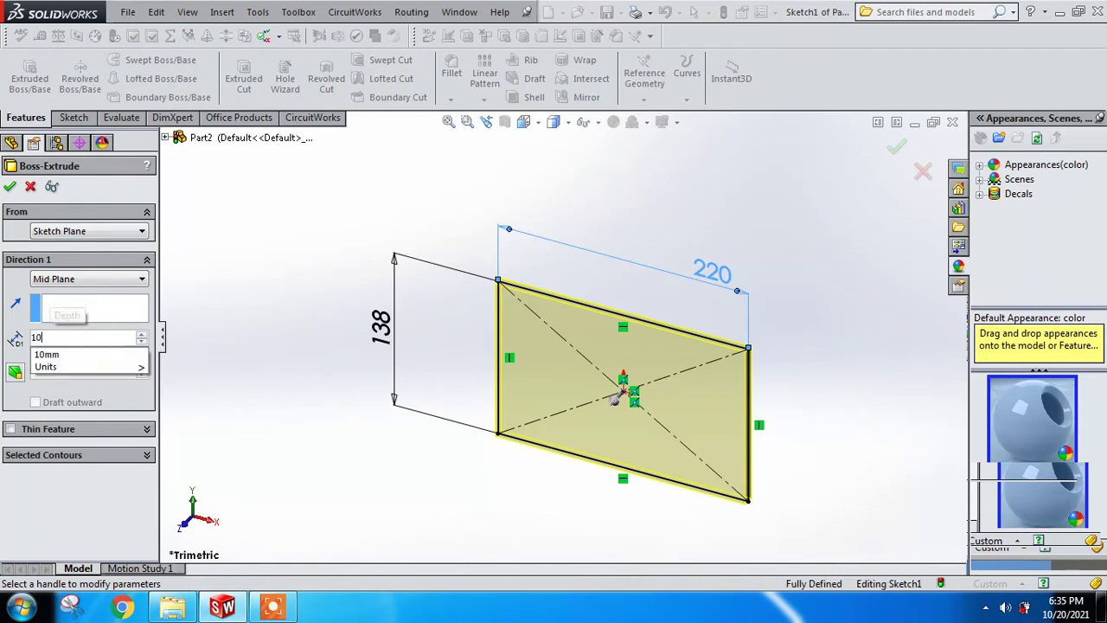
type("0")
key("Return")
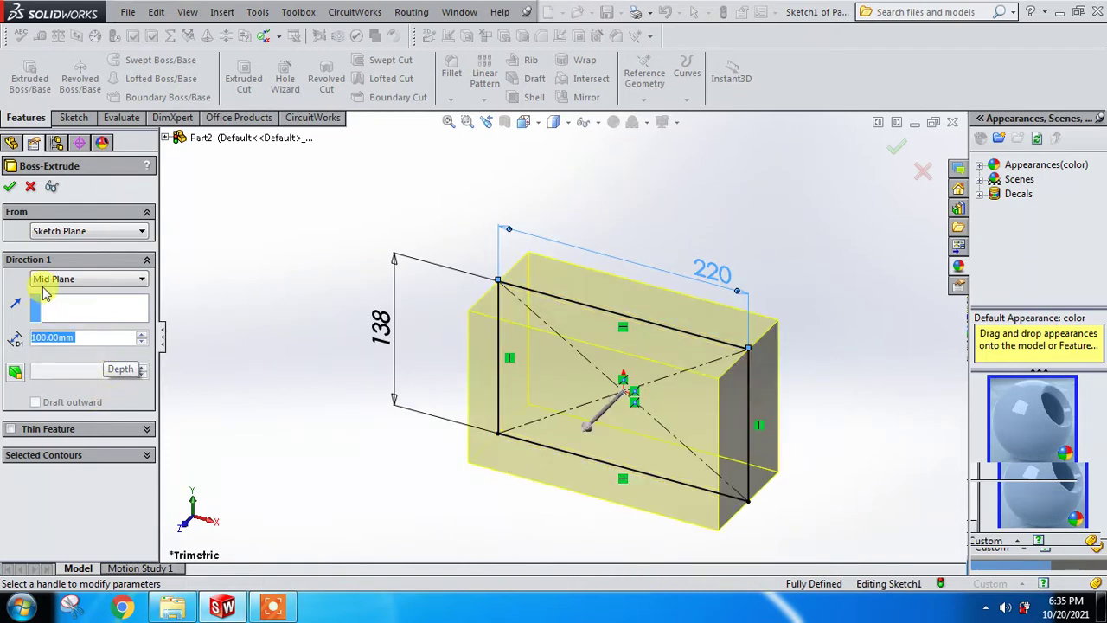
left_click(9, 186)
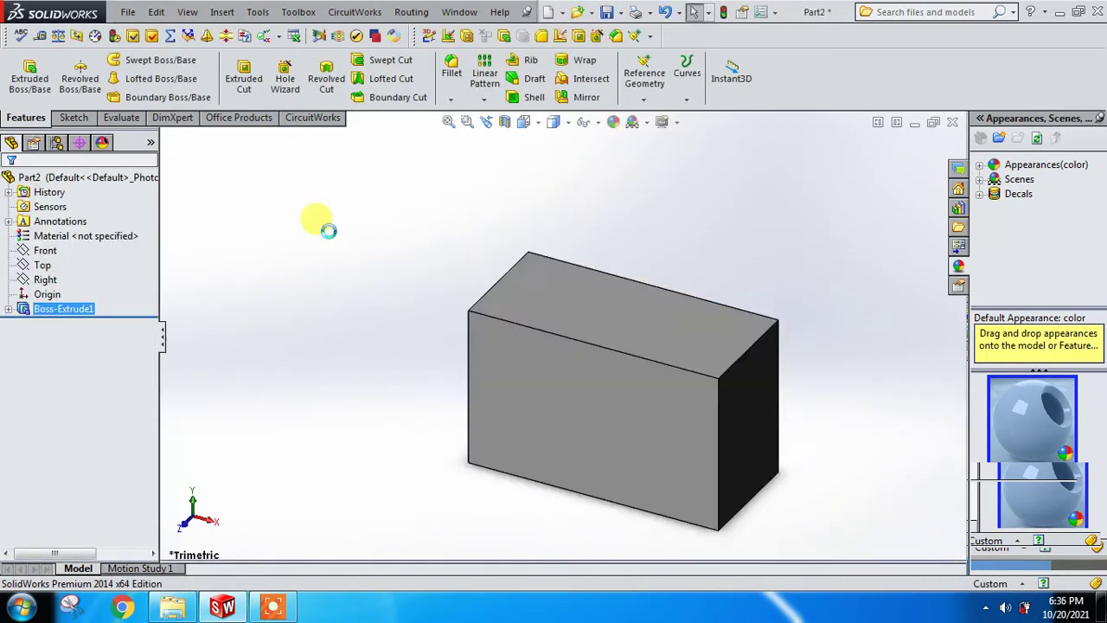
Save the part as 'Cover Wheel DRS125'
key("ctrl+s")
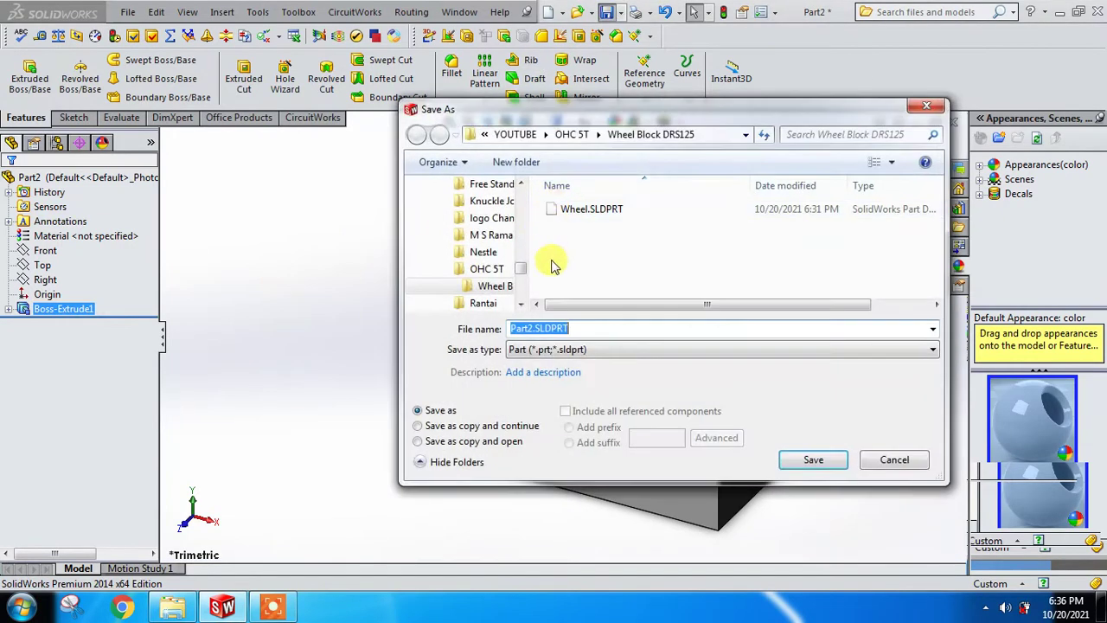
type("Cover Wheel DRS125")
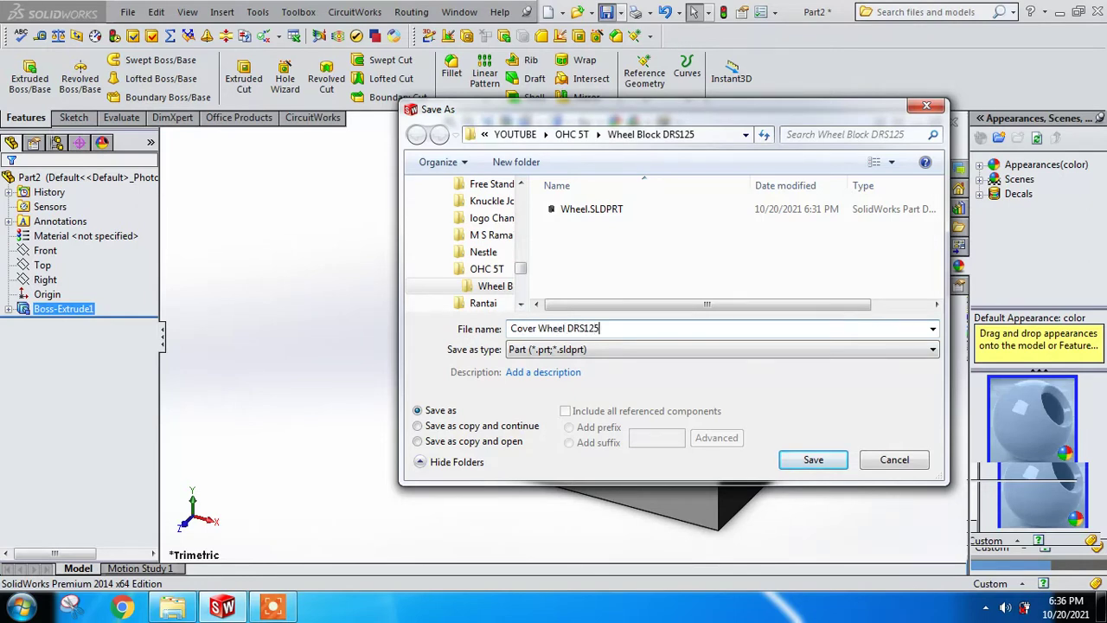
key("Return")
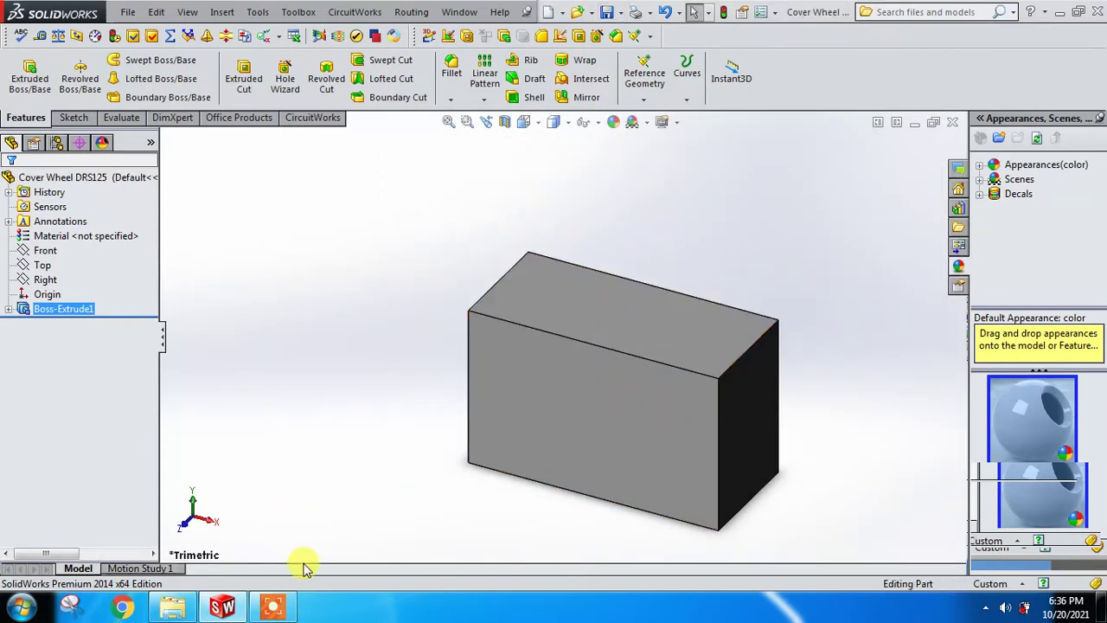
View the box normal to its front face, then restore and re-maximise the window
left_click(288, 612)
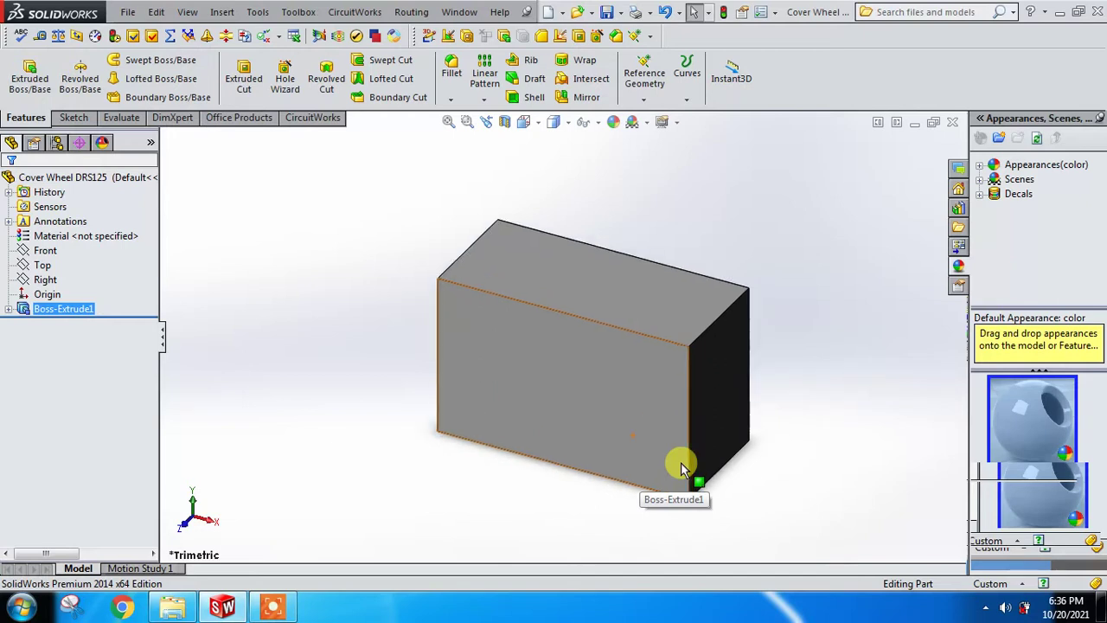
key("ctrl+Left")
key("ctrl+Up")
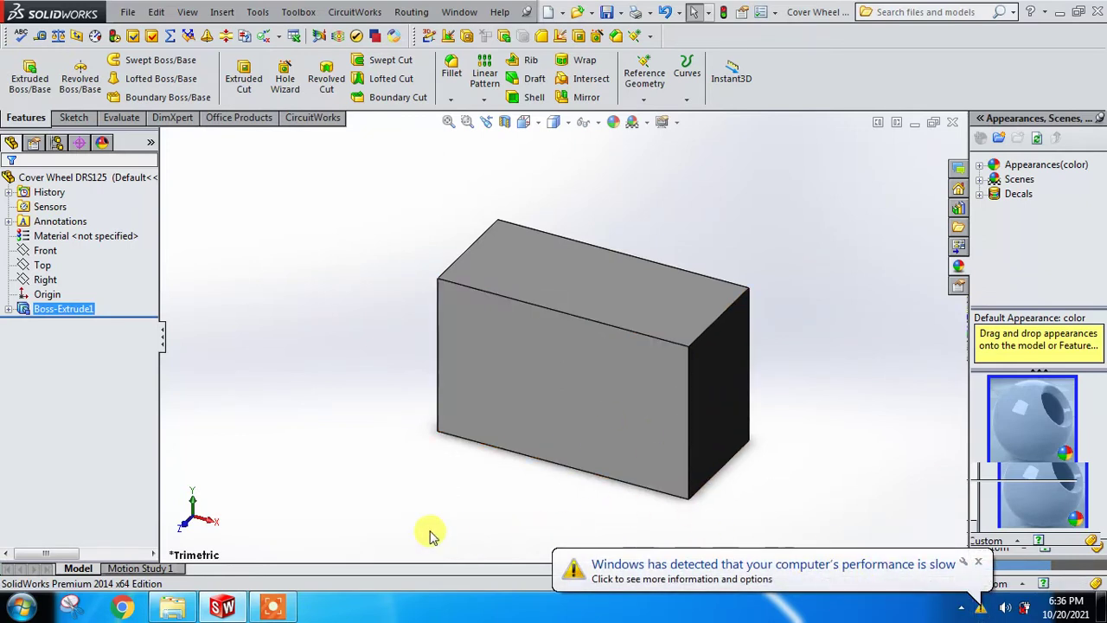
left_click(557, 385)
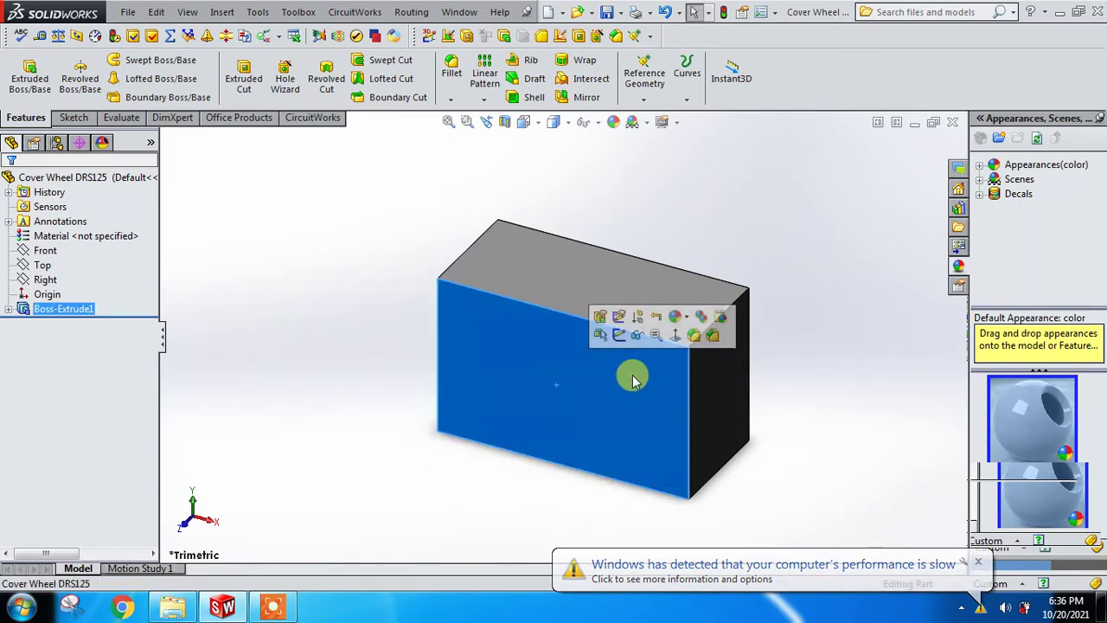
left_click(680, 344)
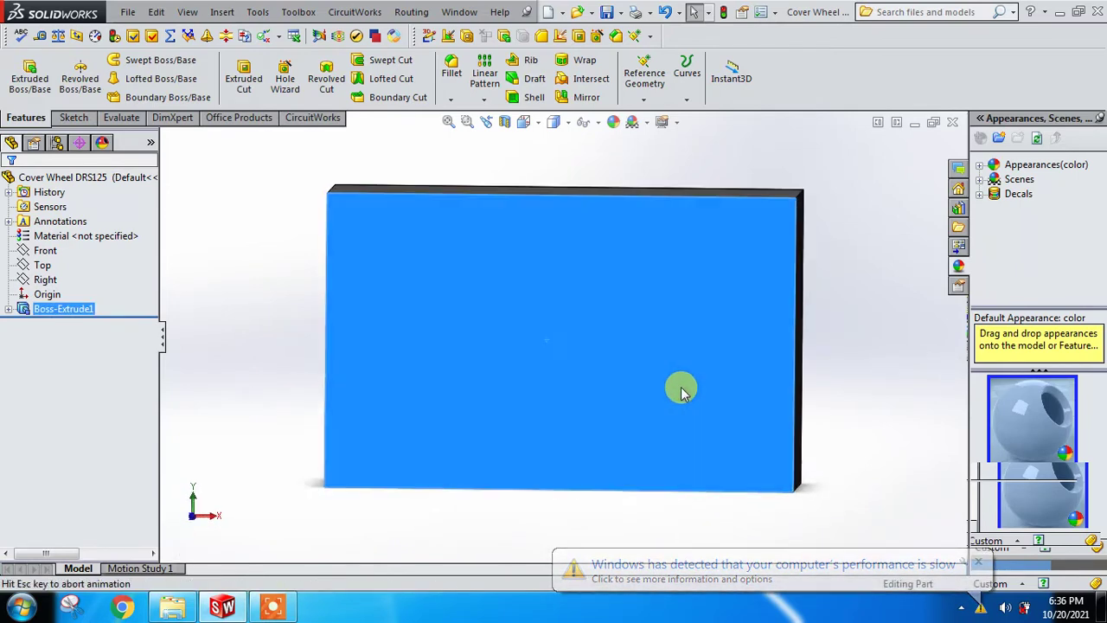
left_click(846, 473)
left_click(637, 393)
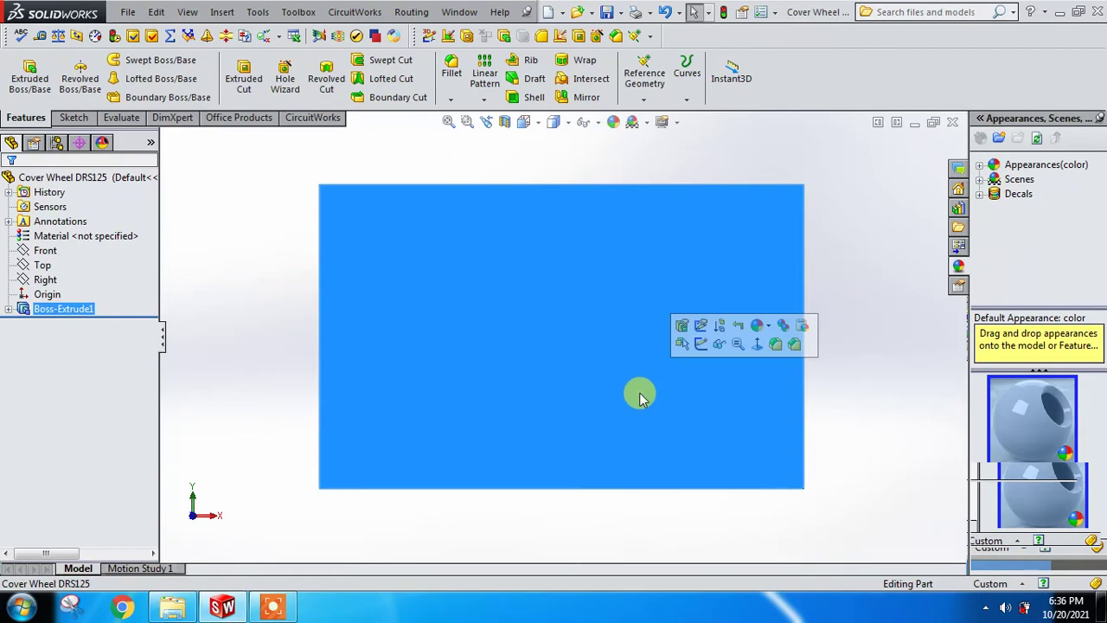
left_click(865, 453)
left_click(1079, 12)
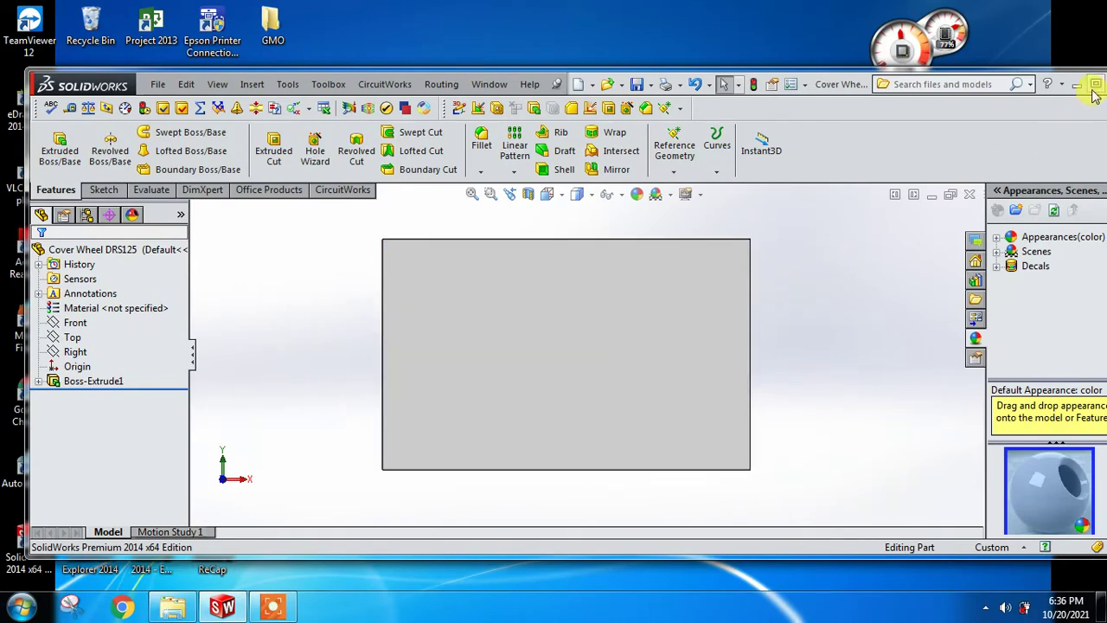
left_click(1094, 85)
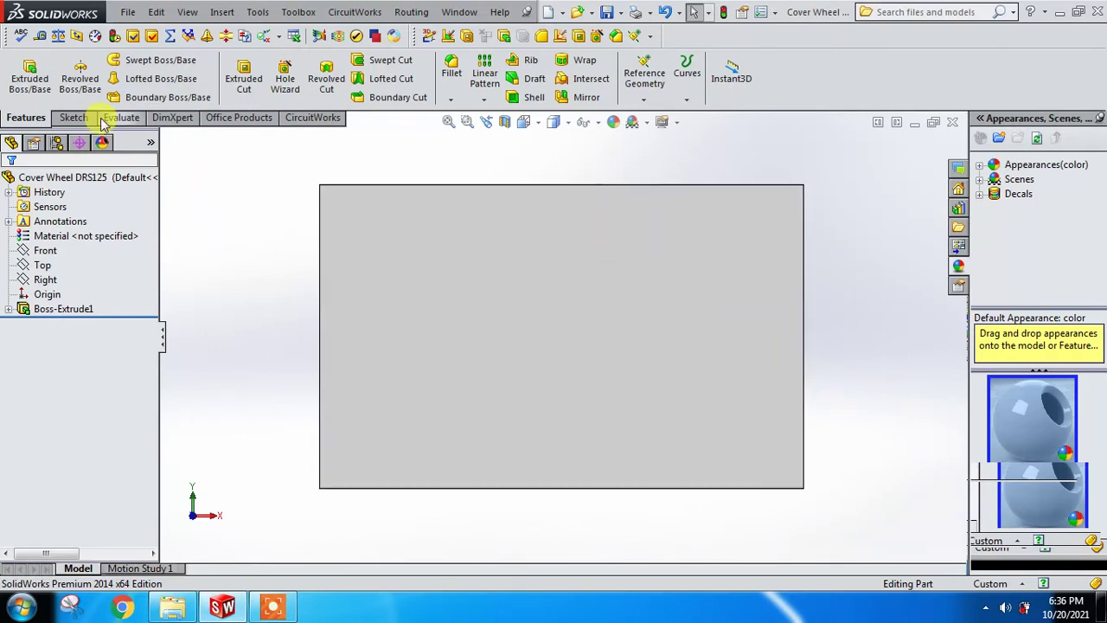
On the front face, draw a vertical centreline from top-edge midpoint to bottom-edge midpoint
left_click(75, 119)
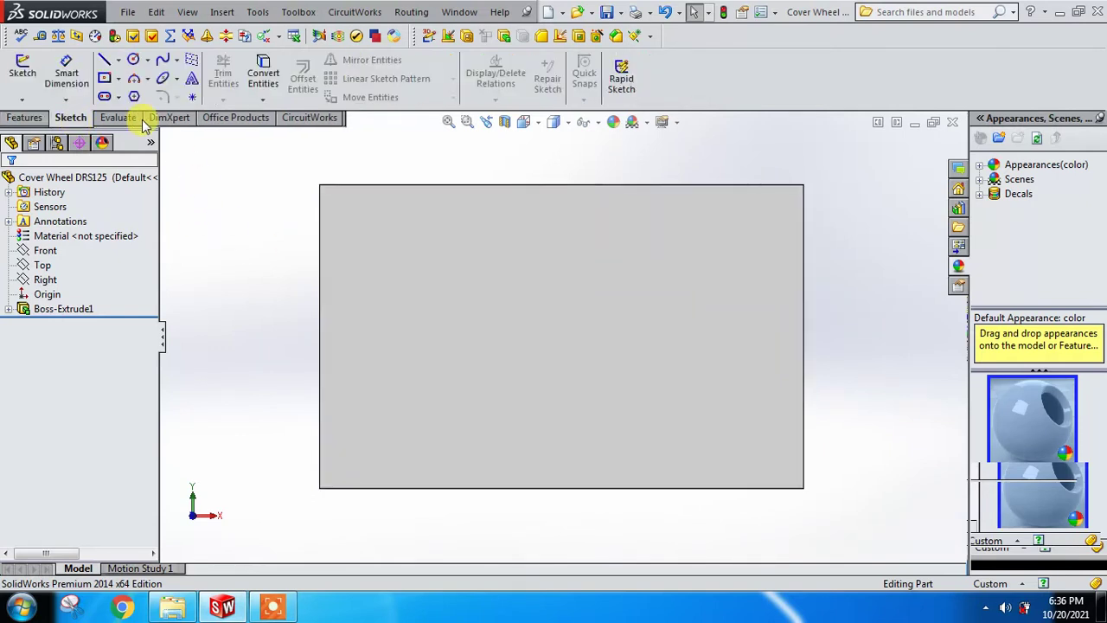
left_click(117, 59)
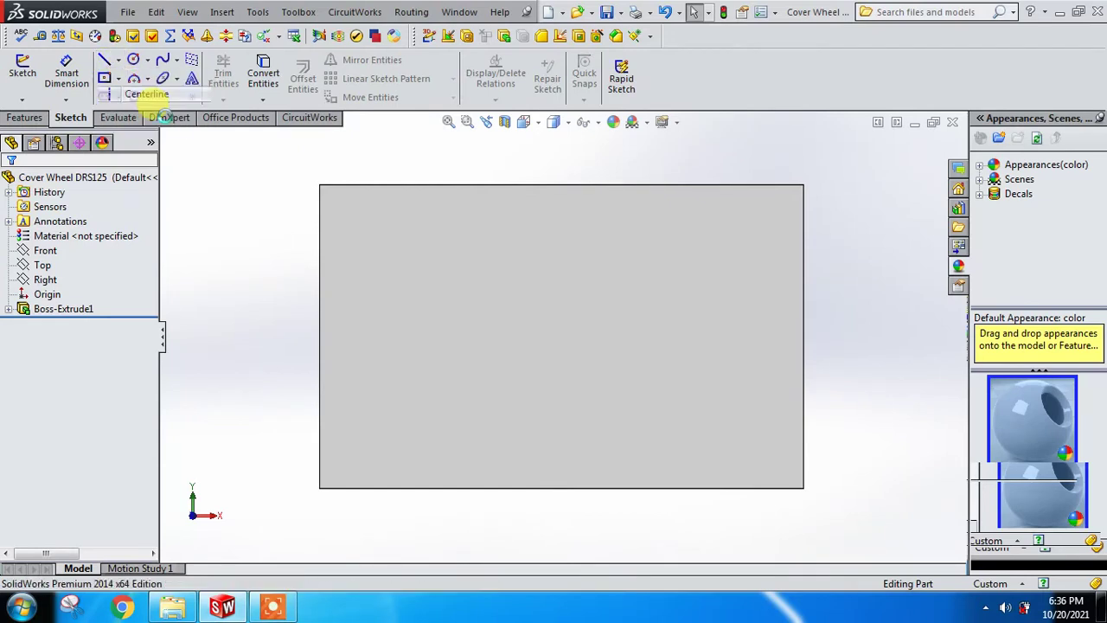
left_click(145, 93)
left_click(566, 247)
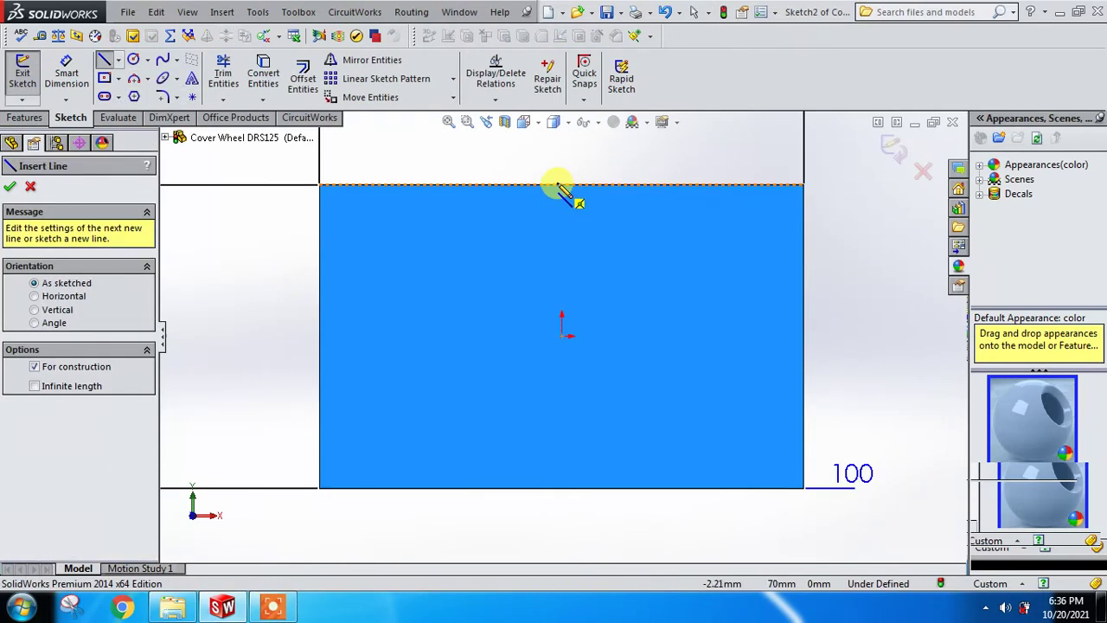
left_click(560, 184)
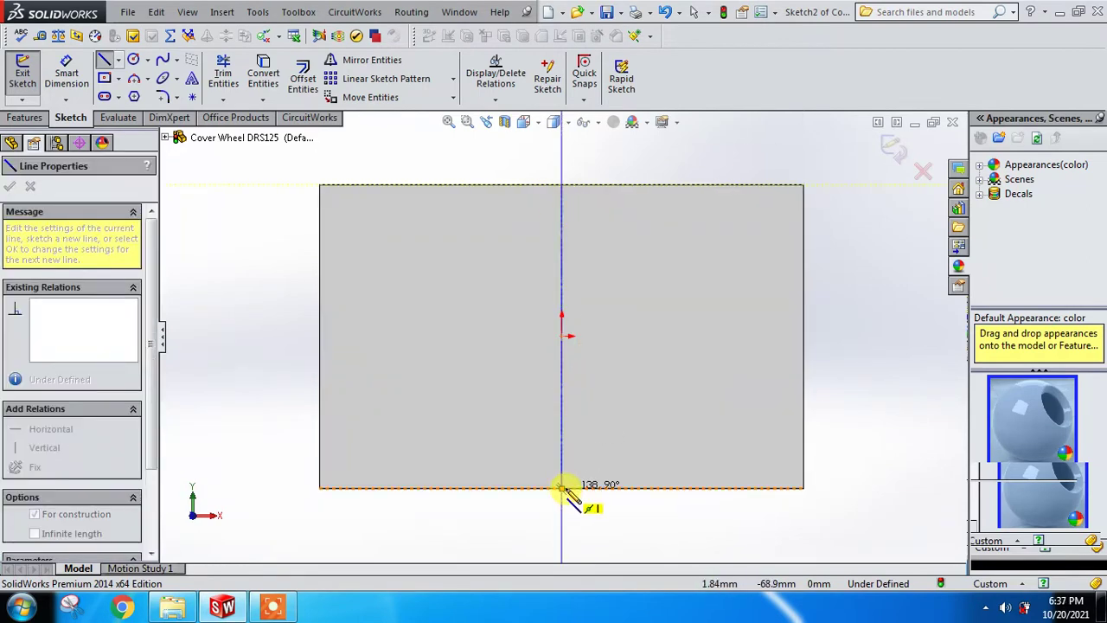
left_click(562, 488)
key("Escape")
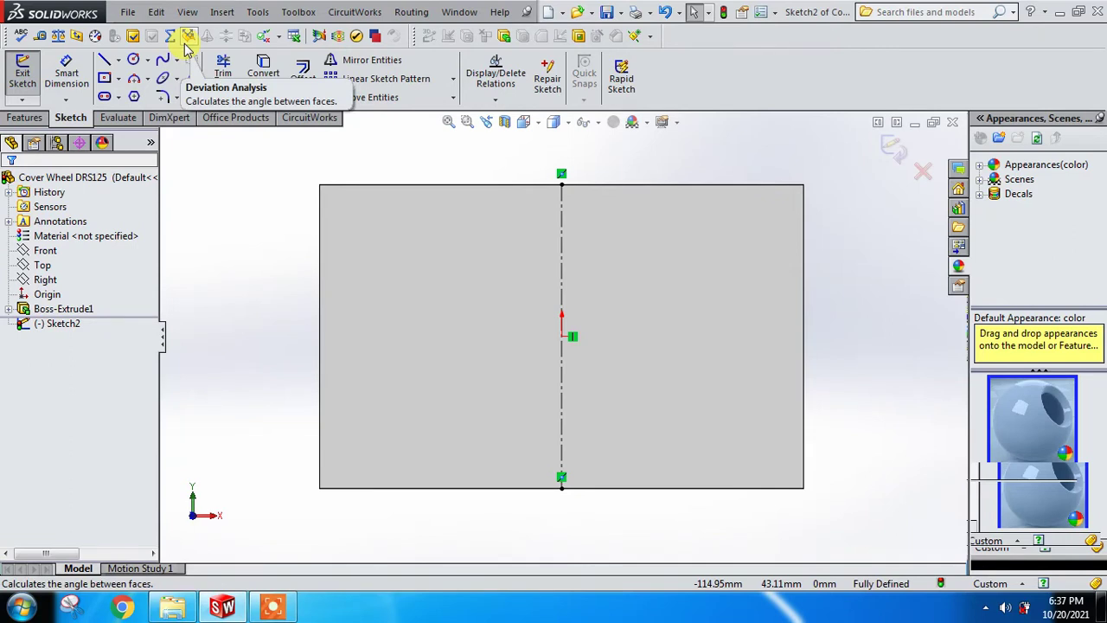
left_click(105, 66)
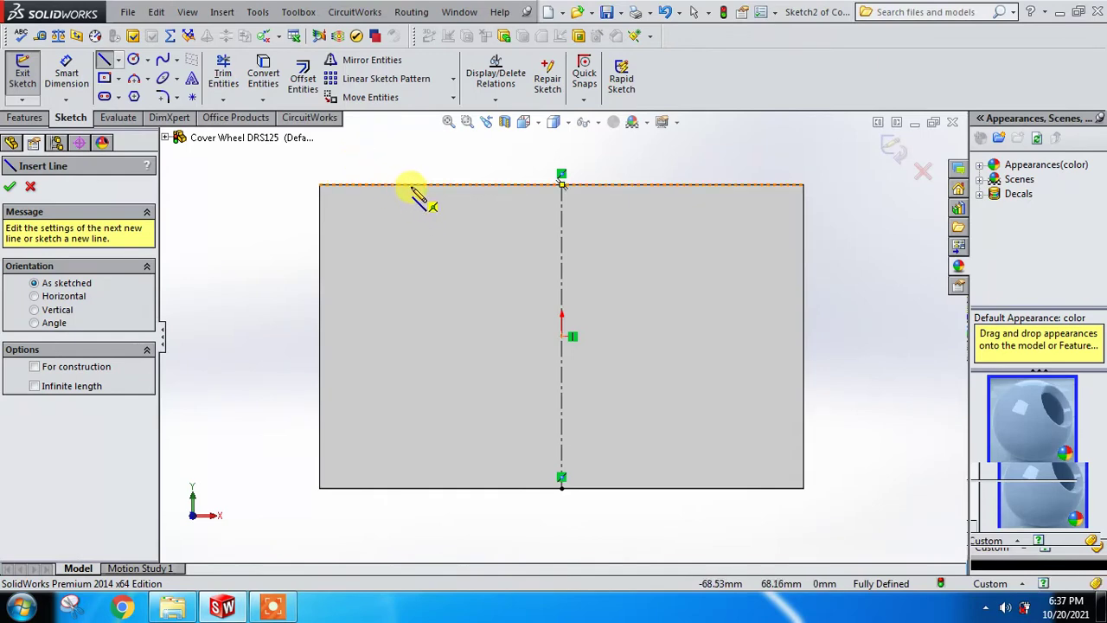
Draw a stepped line profile left of the centreline from top edge to bottom edge
left_click(412, 186)
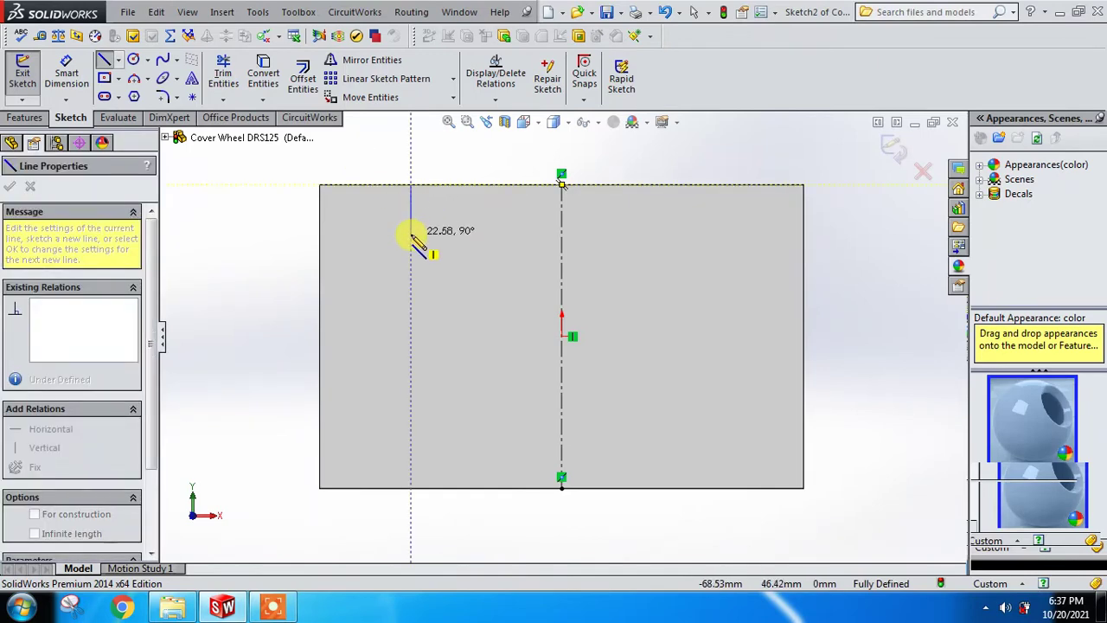
left_click(410, 234)
left_click(372, 233)
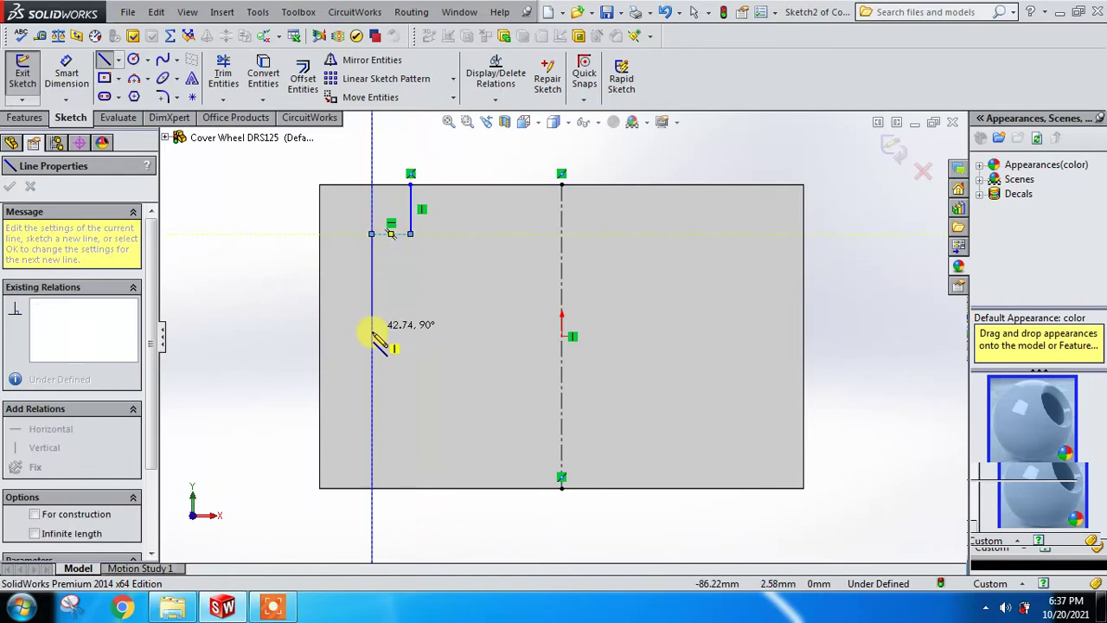
left_click(371, 448)
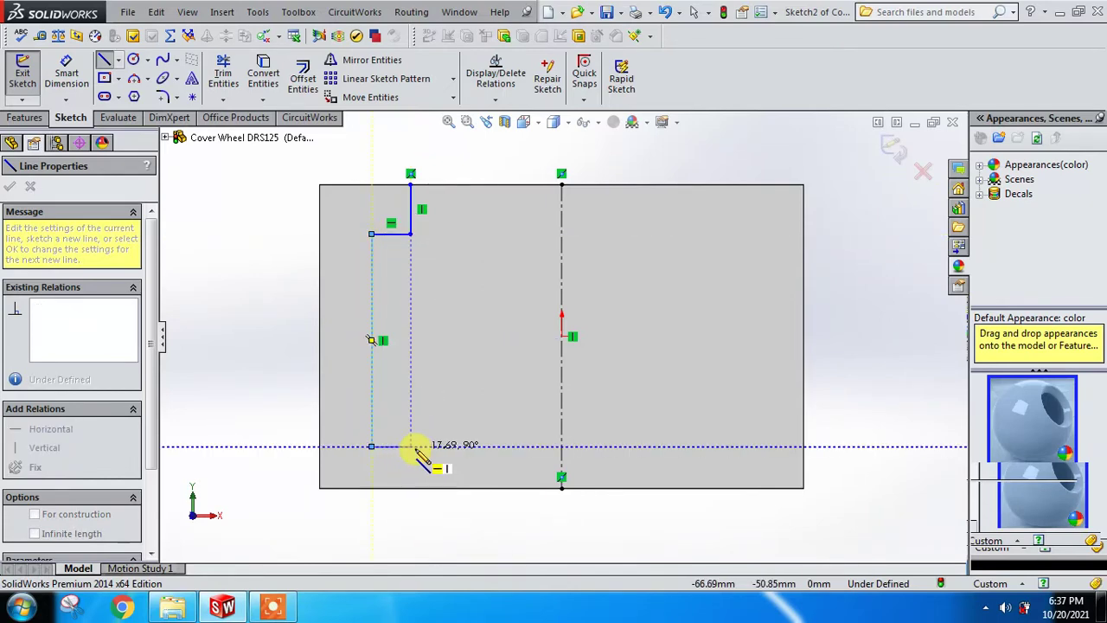
left_click(410, 447)
left_click(410, 490)
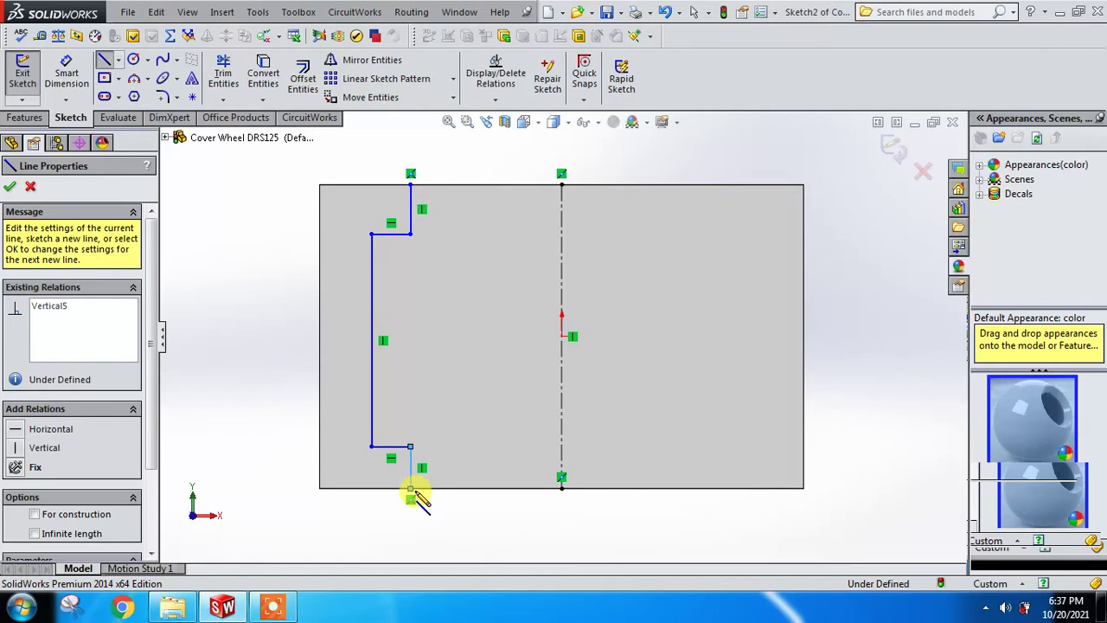
key("Escape")
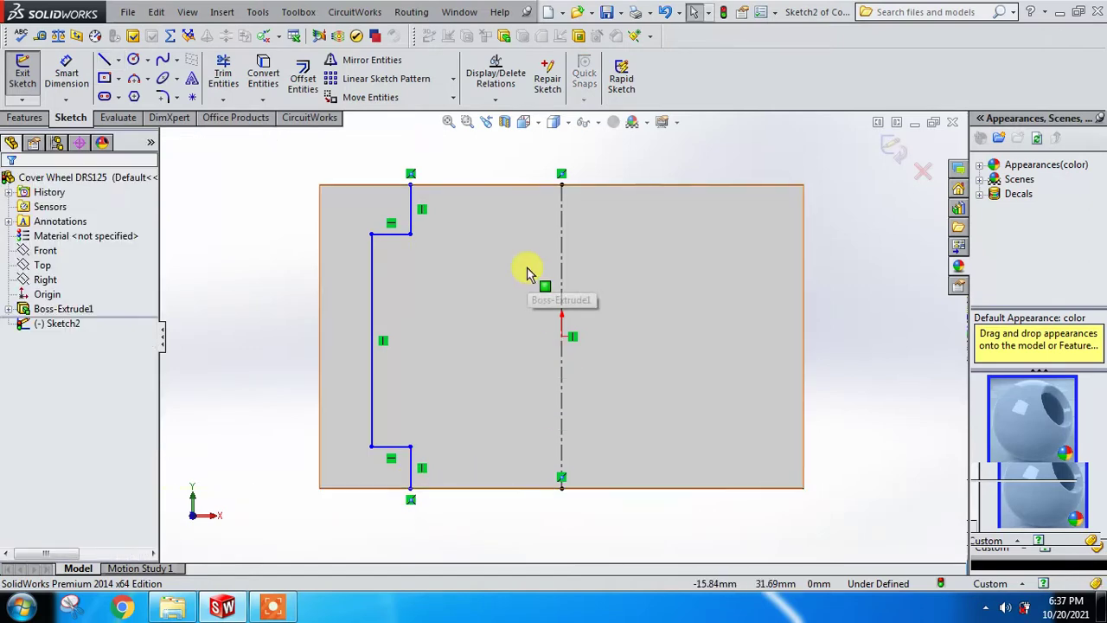
Draw a matching stepped profile right of the centreline, top to bottom edge
left_click(107, 63)
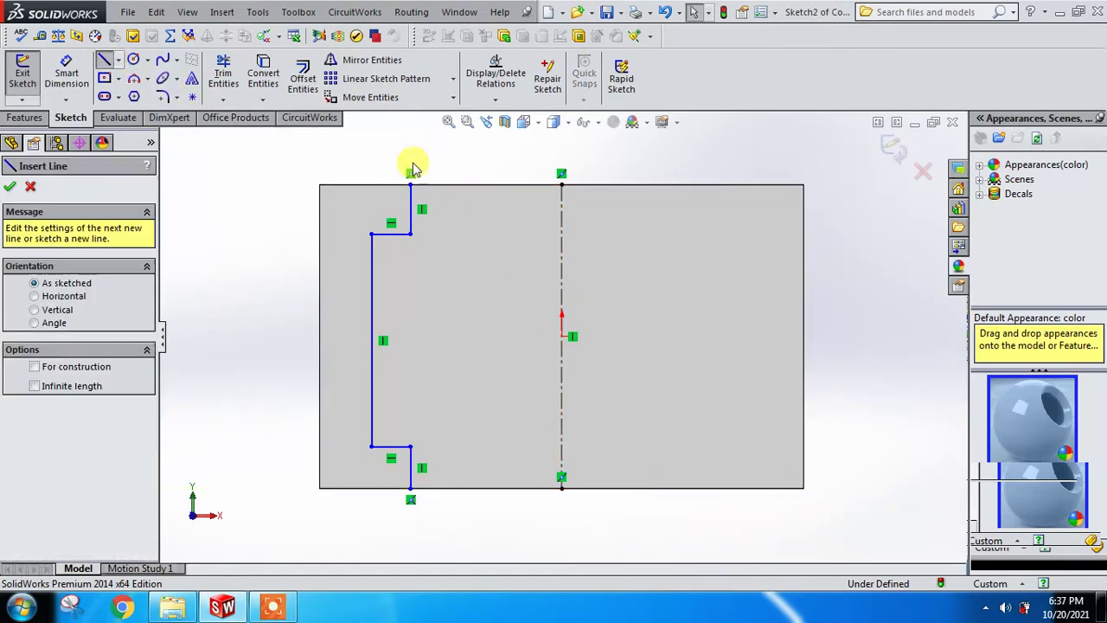
left_click(716, 185)
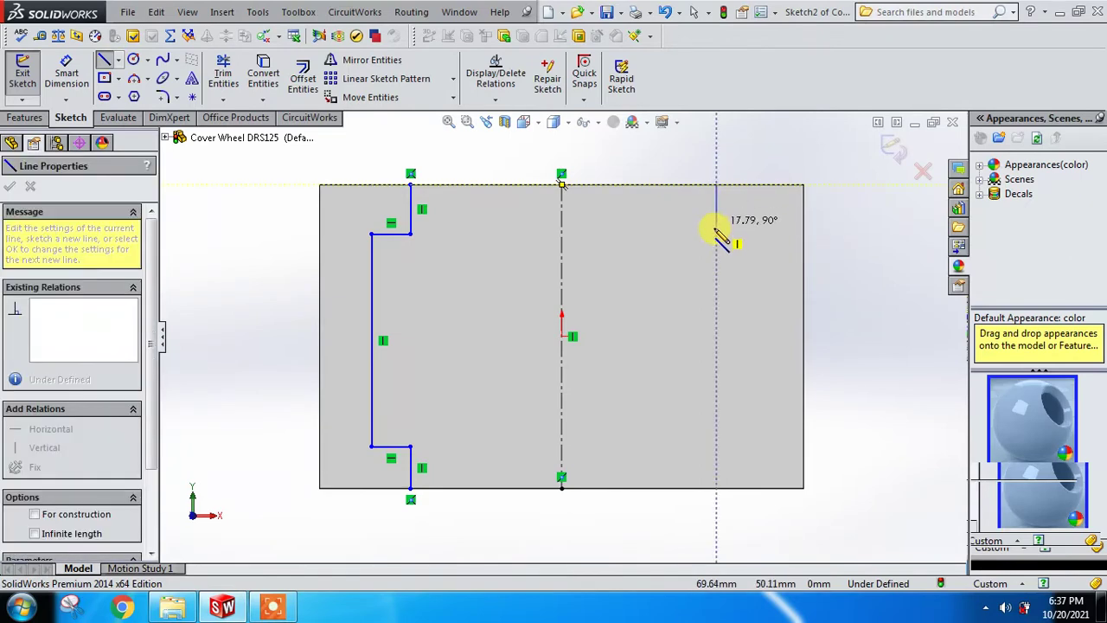
left_click(716, 228)
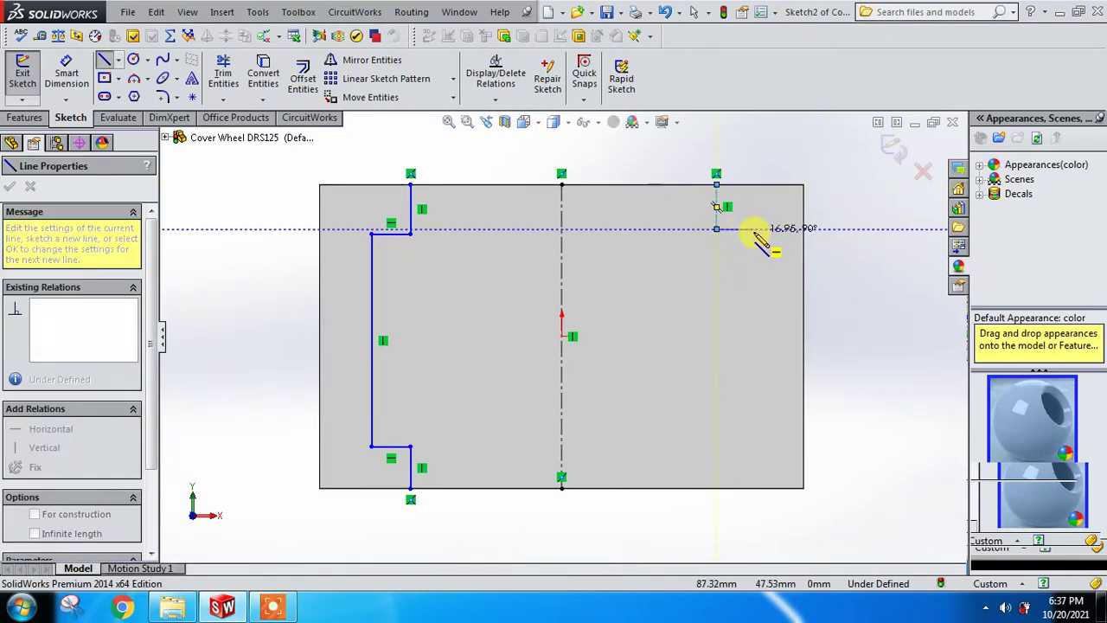
left_click(753, 228)
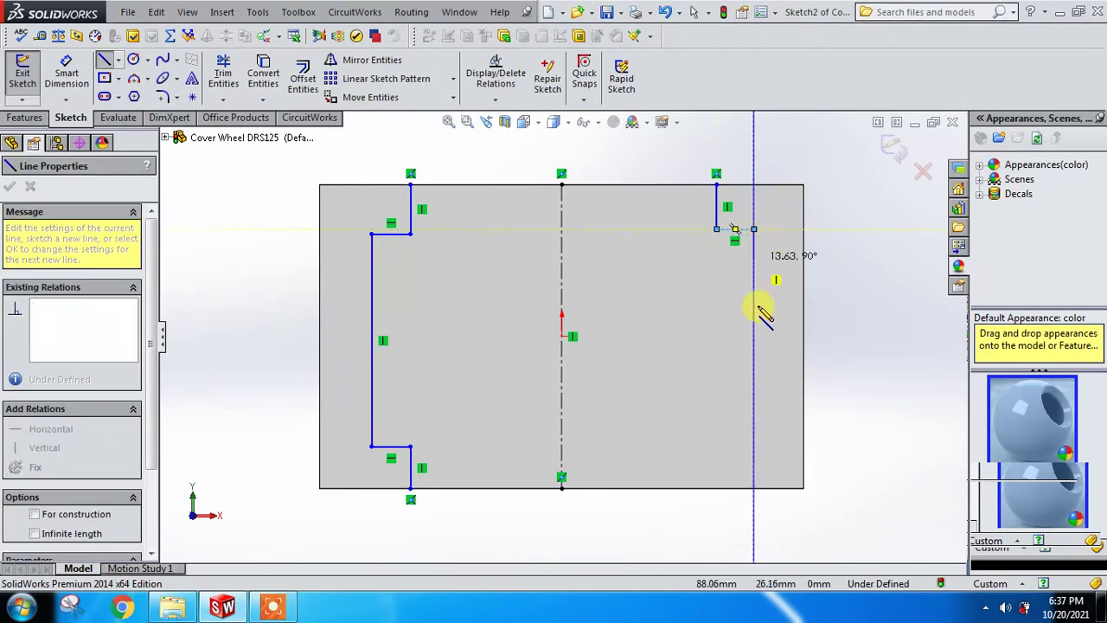
left_click(753, 447)
left_click(716, 447)
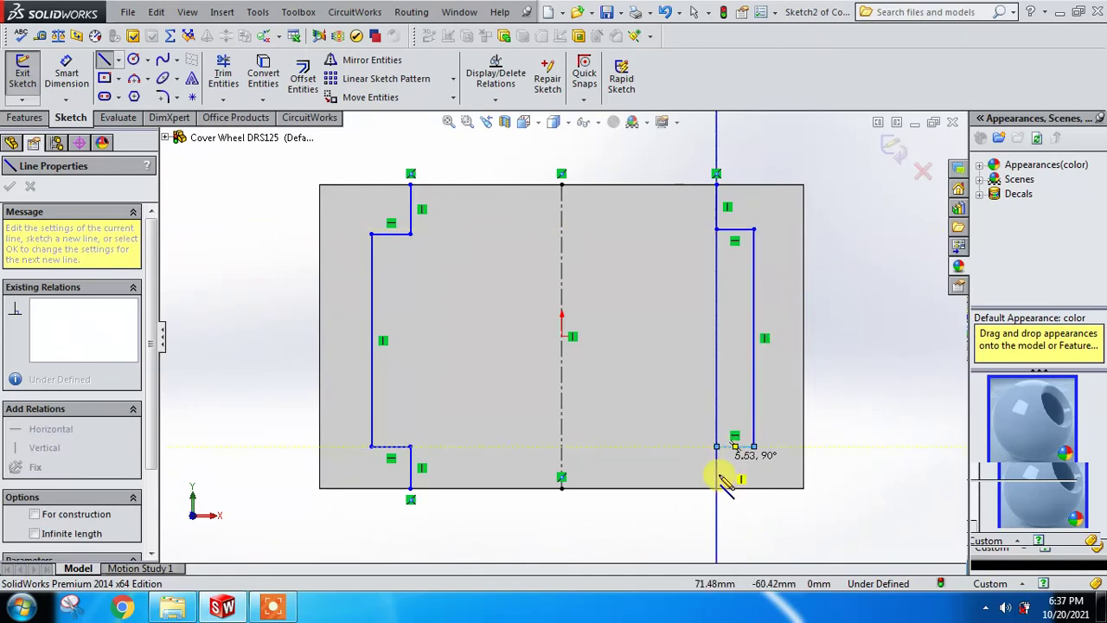
left_click(716, 499)
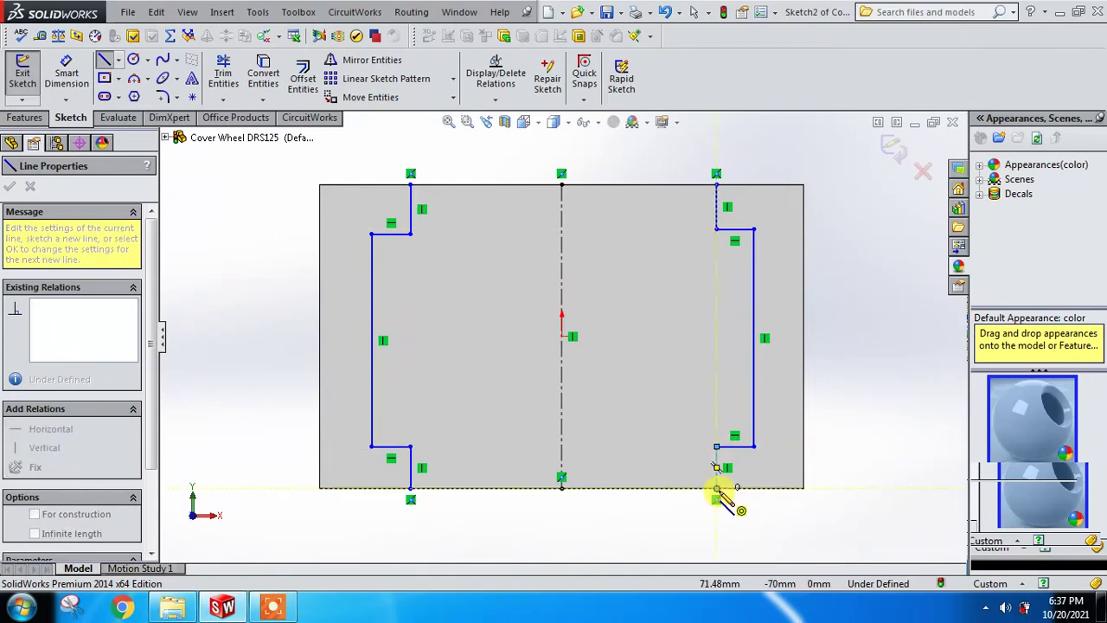
key("Escape")
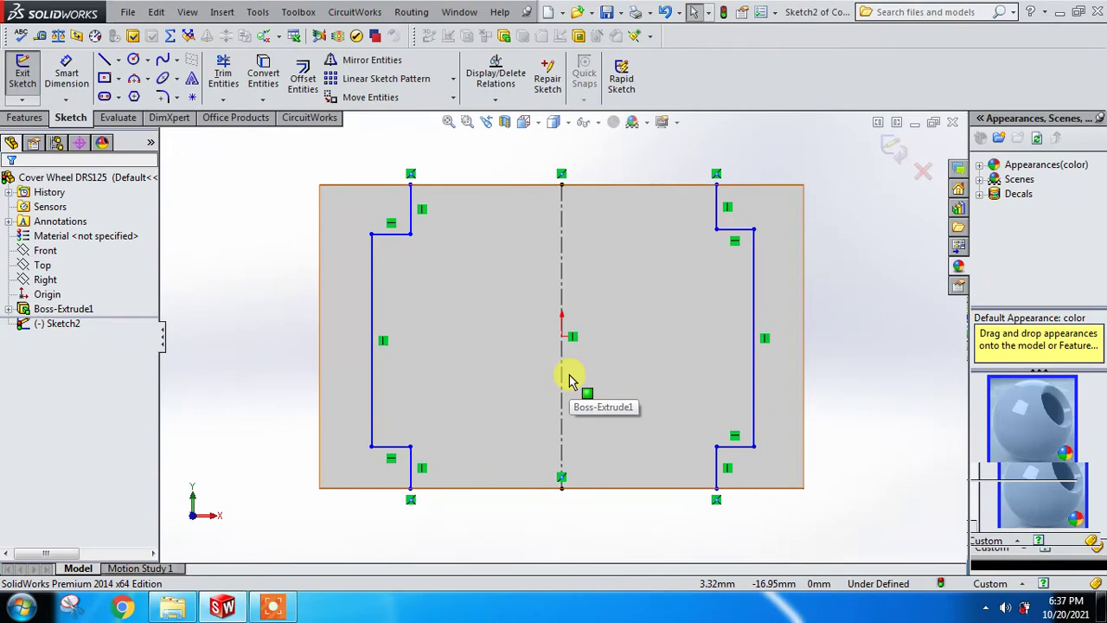
Dimension the two long vertical profile lines 125 apart
left_click(64, 76)
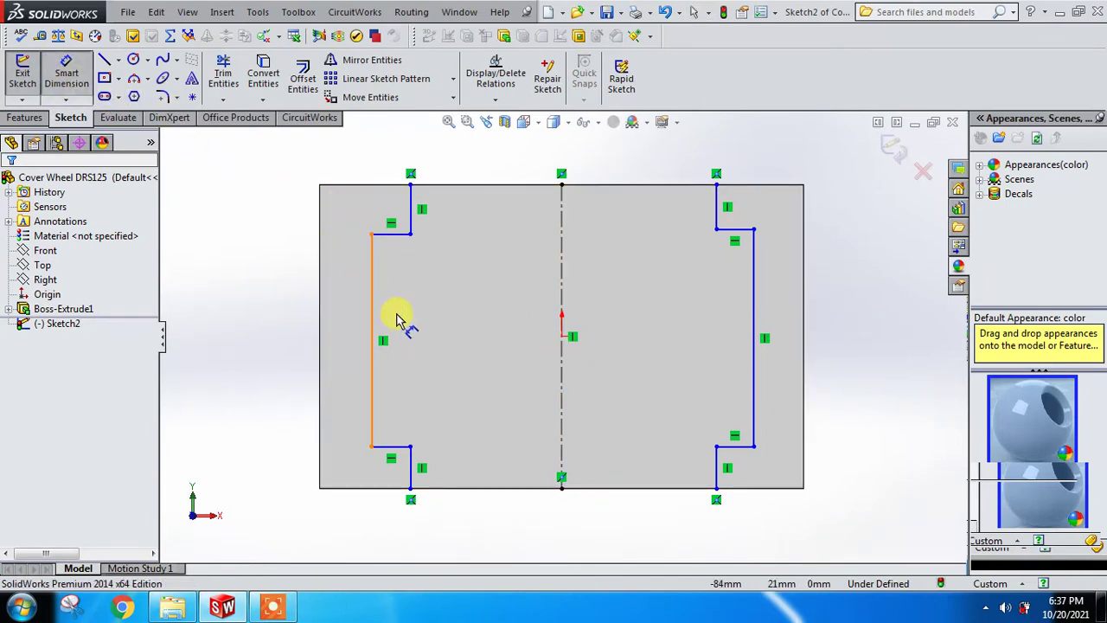
left_click(372, 322)
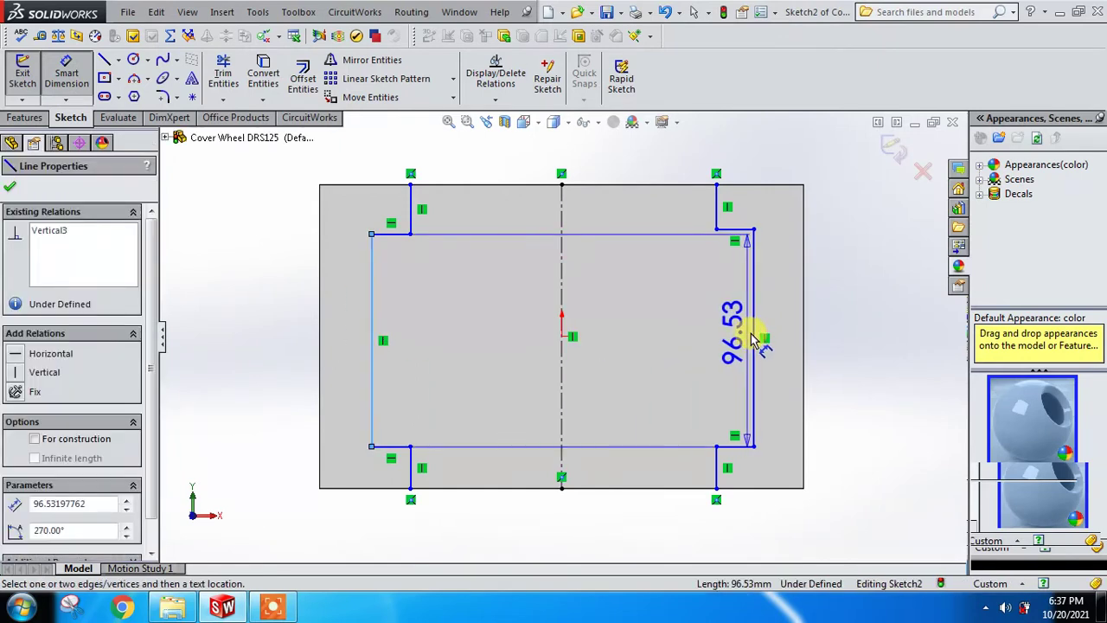
left_click(755, 340)
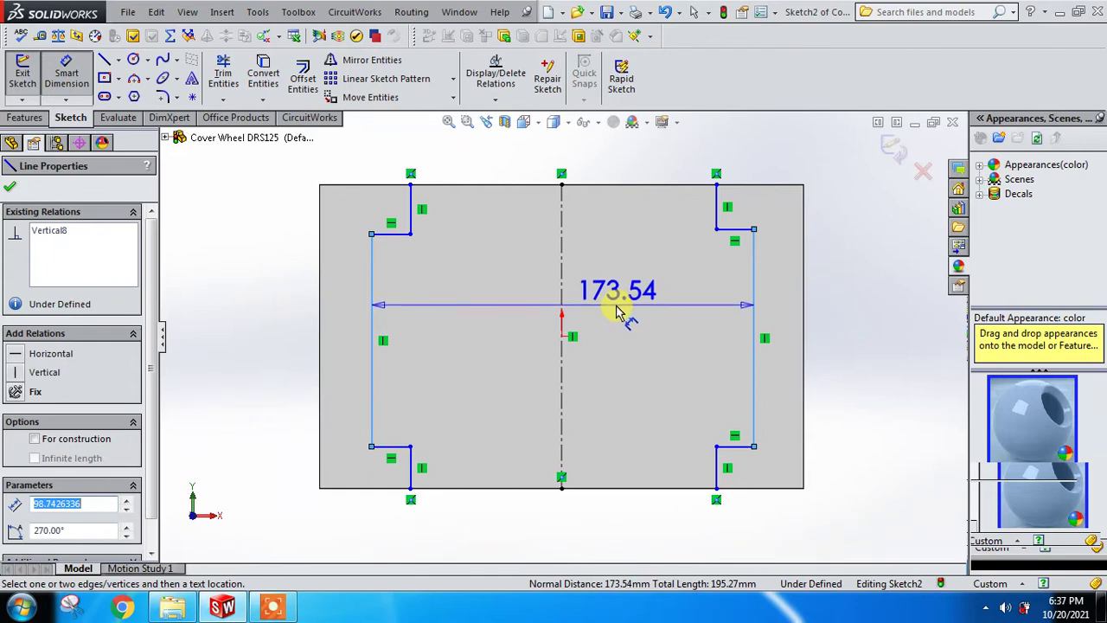
left_click(619, 307)
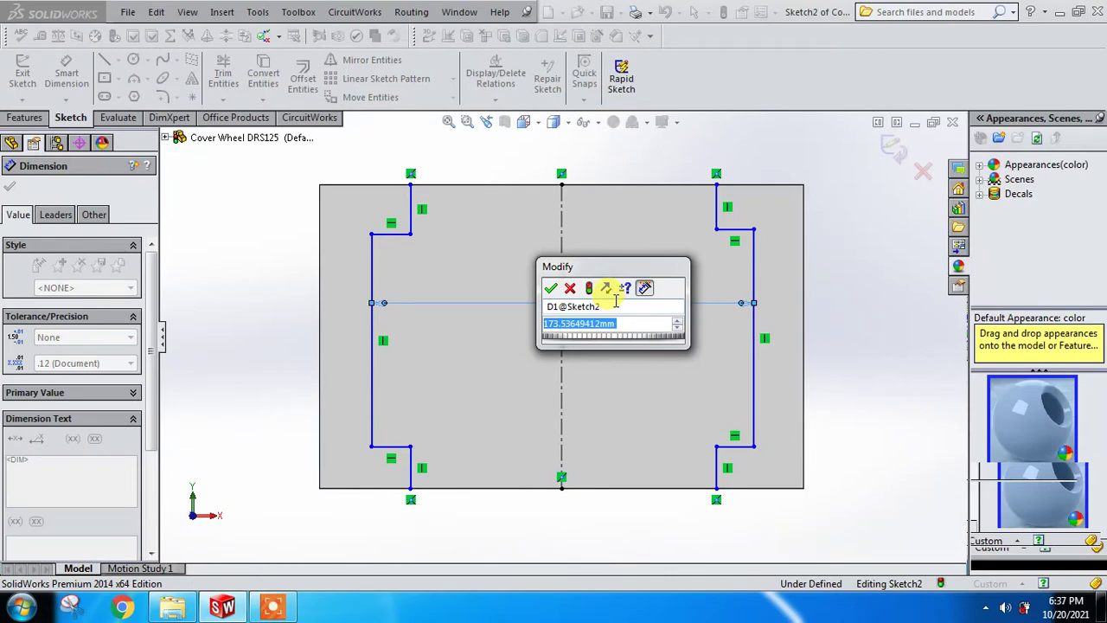
type("125")
key("Return")
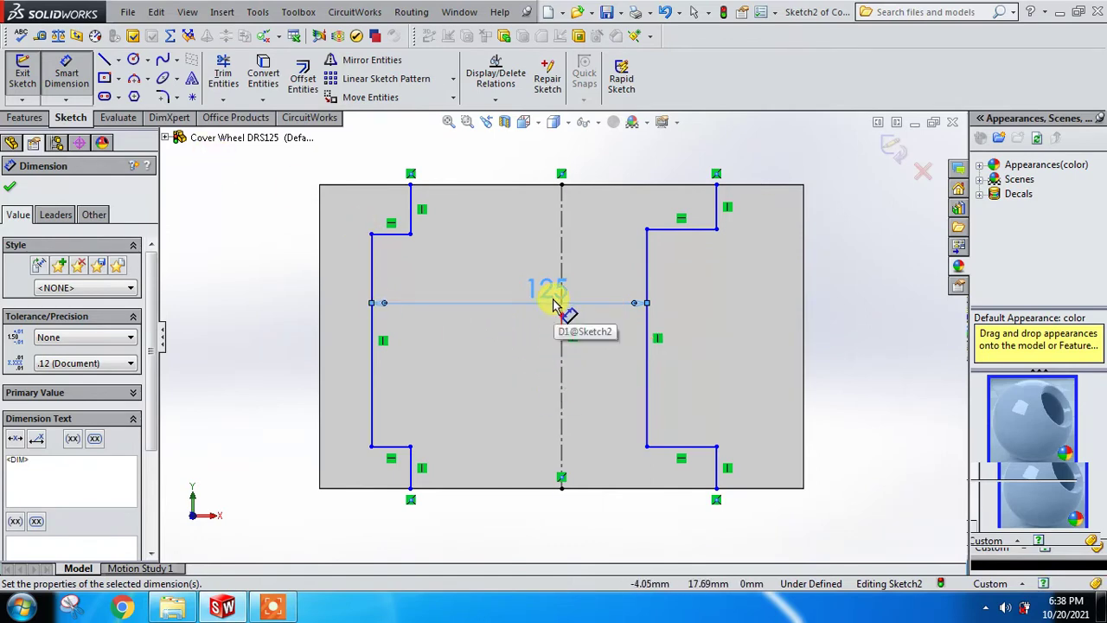
left_click(563, 340)
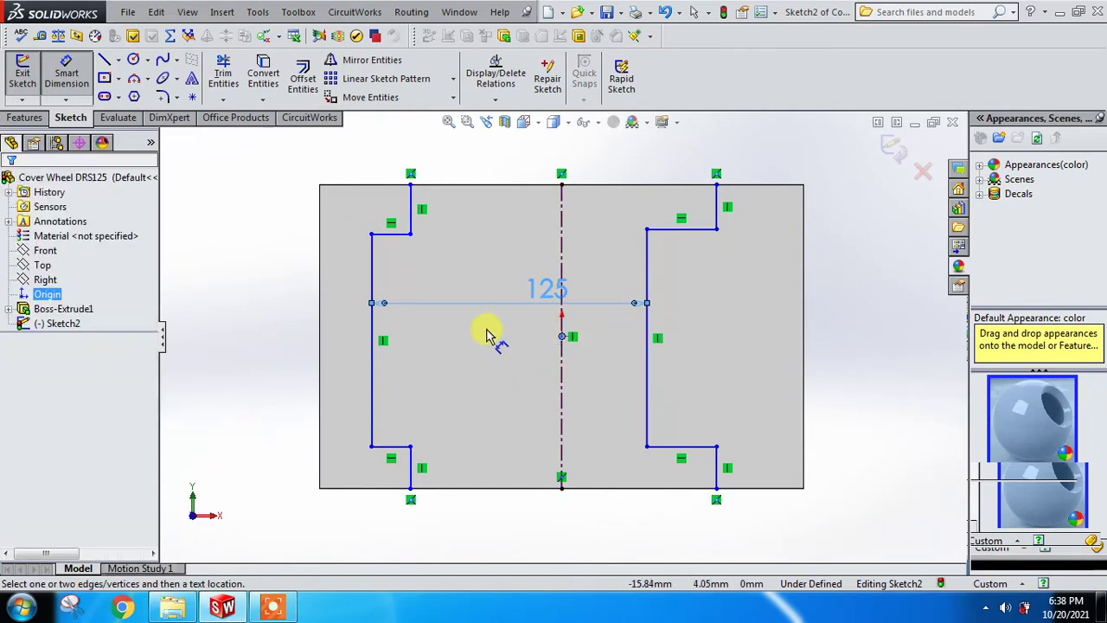
Dimension the left vertical line to the centreline, placing it 62.50 away
left_click(372, 348)
left_click(476, 367)
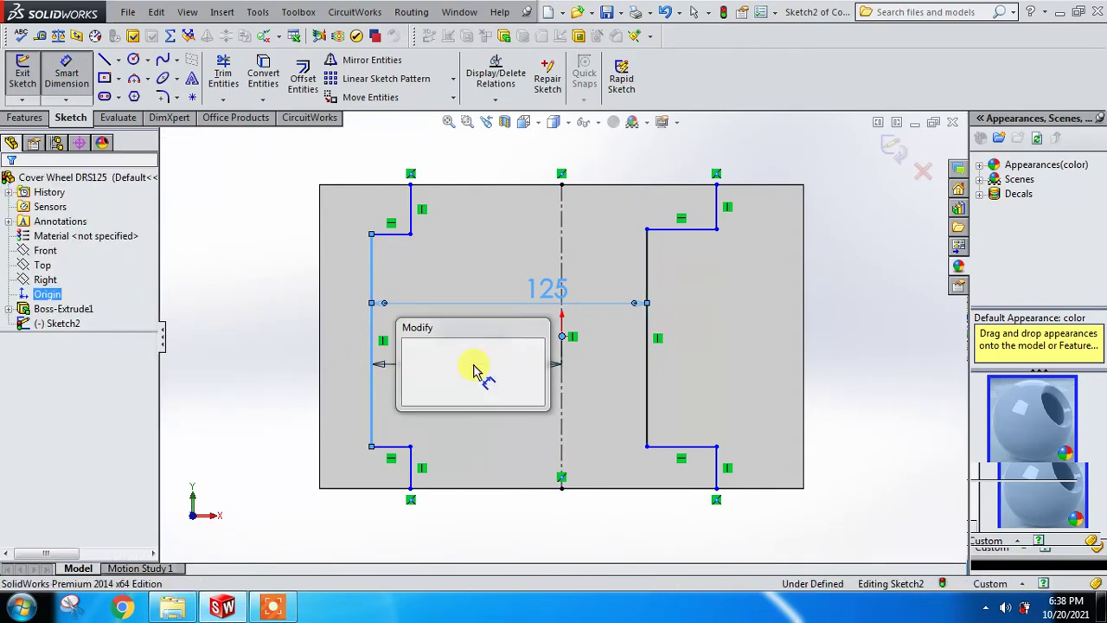
type("125/2")
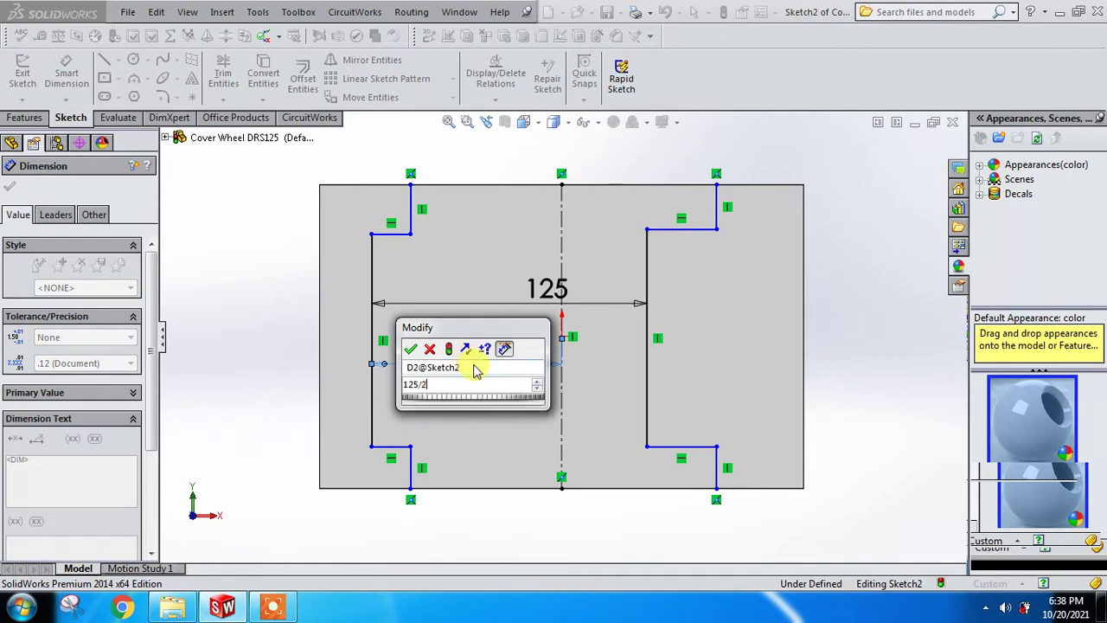
key("Return")
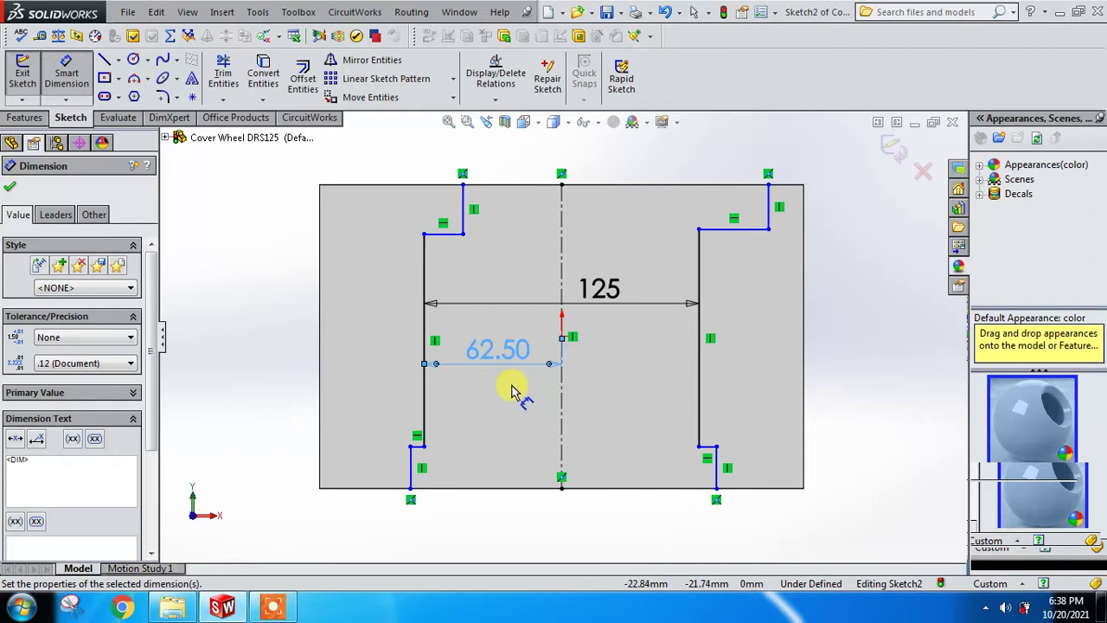
Delete the right-hand stepped profile
key("Escape")
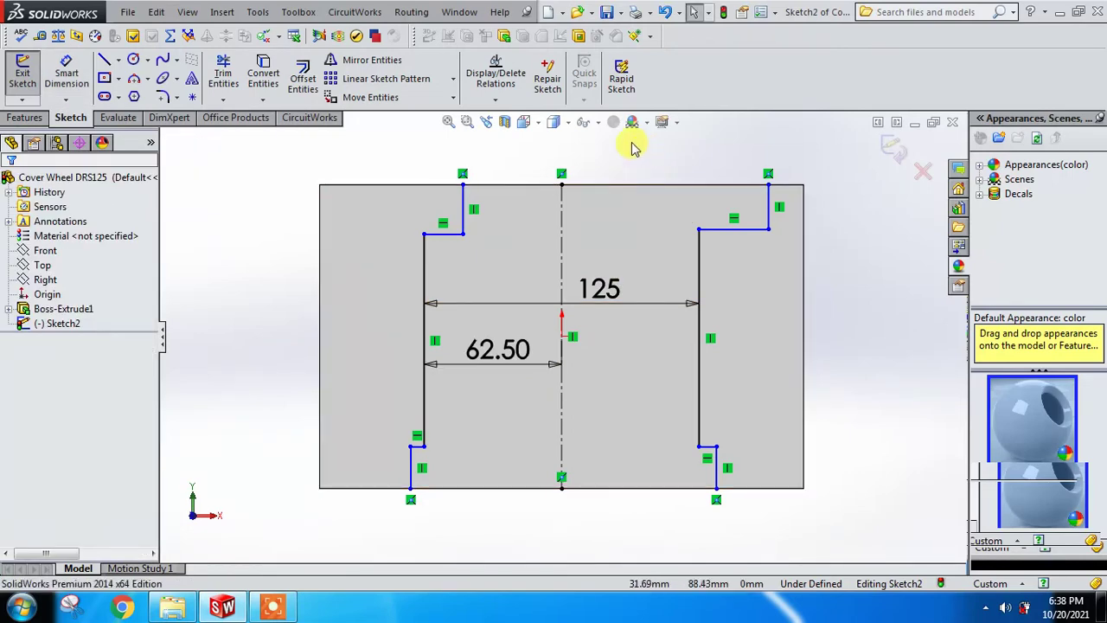
left_click_drag(632, 147, 828, 511)
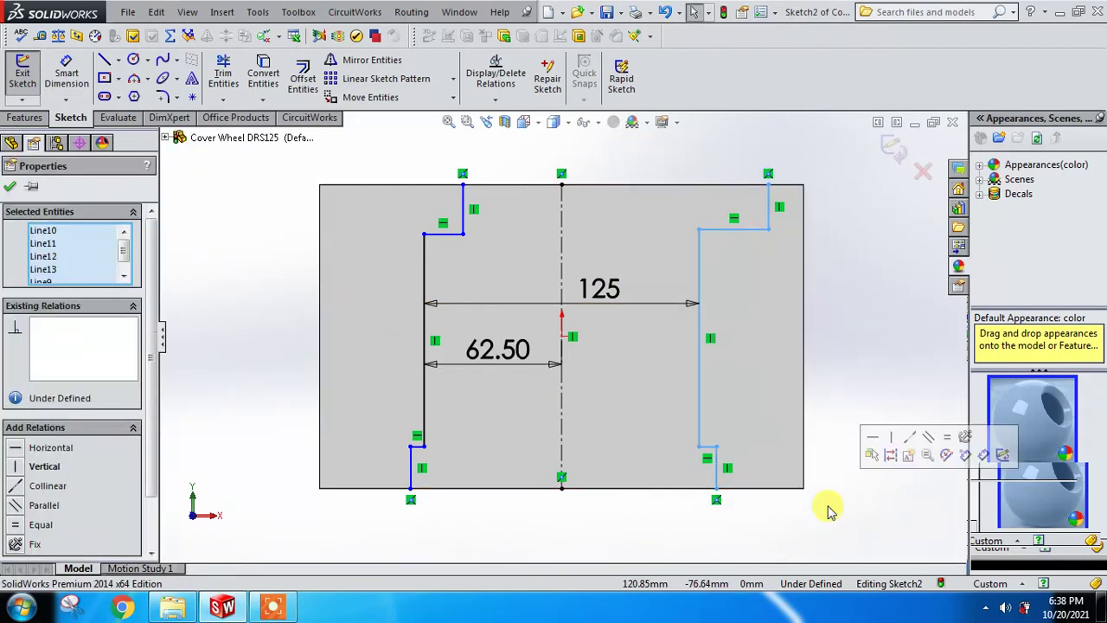
key("Delete")
left_click(468, 318)
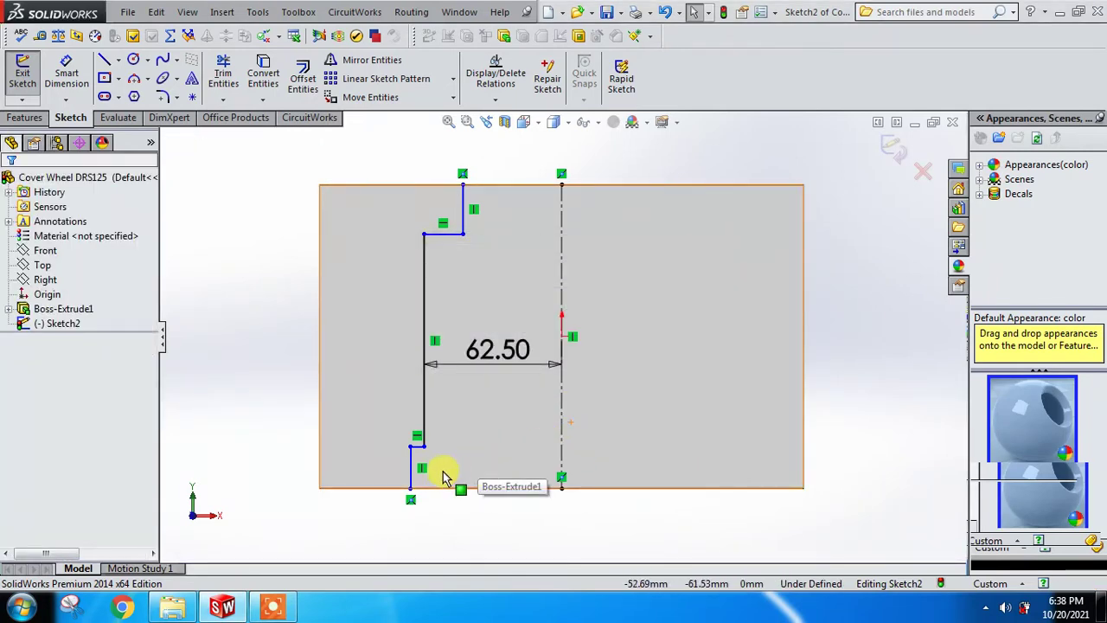
Replace the left profile's lower step with a horizontal line jogging inward and a vertical line to the bottom edge
left_click_drag(373, 422, 458, 503)
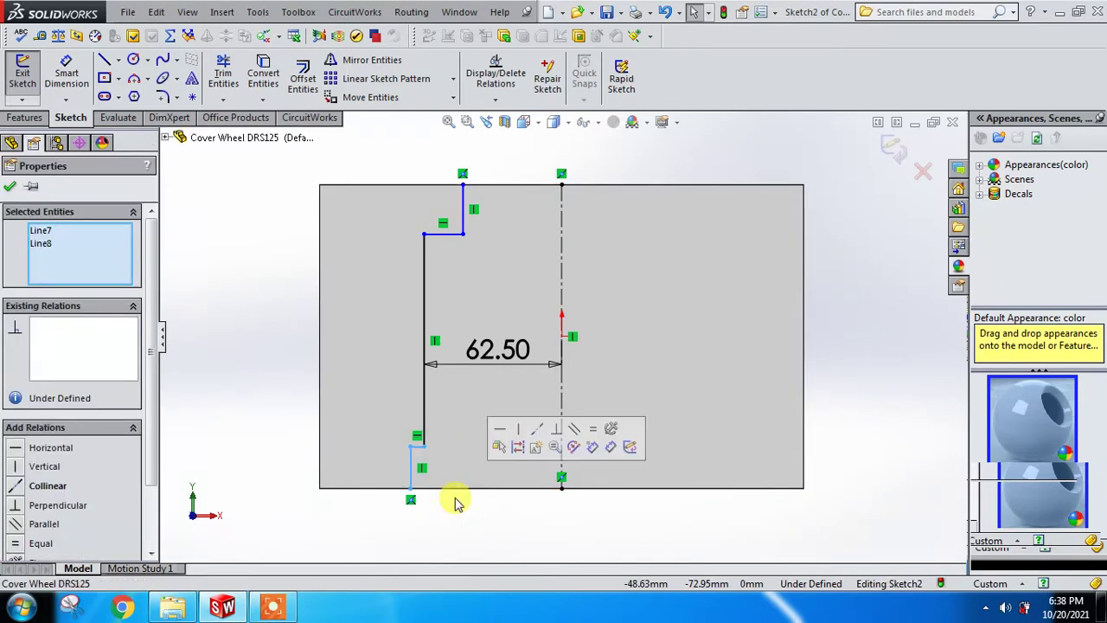
key("Delete")
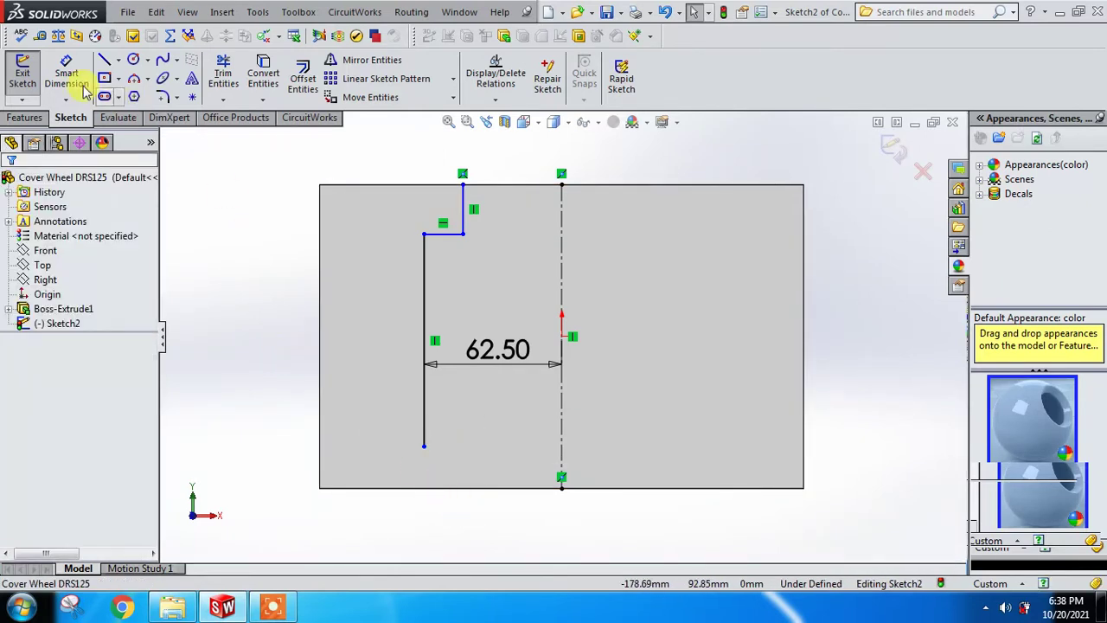
left_click(66, 73)
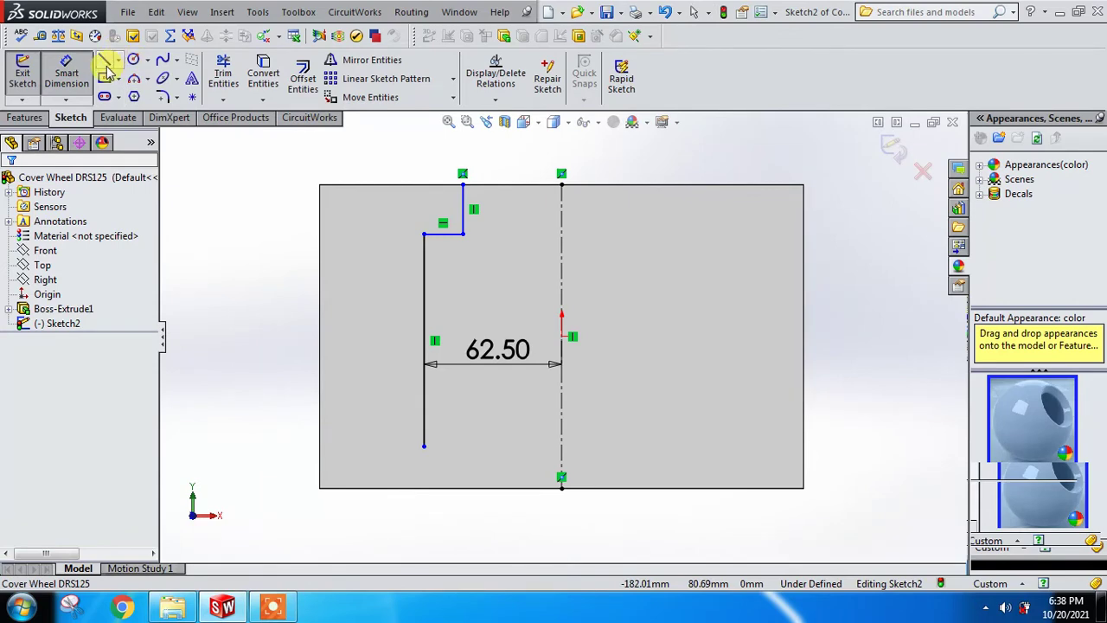
left_click(104, 63)
left_click(425, 447)
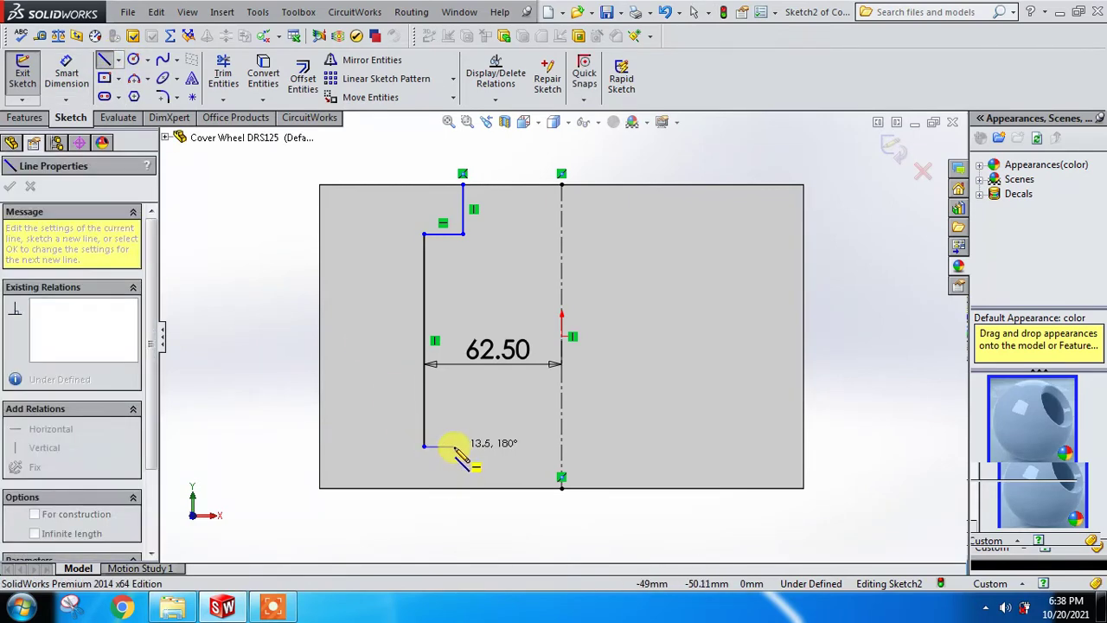
left_click(463, 447)
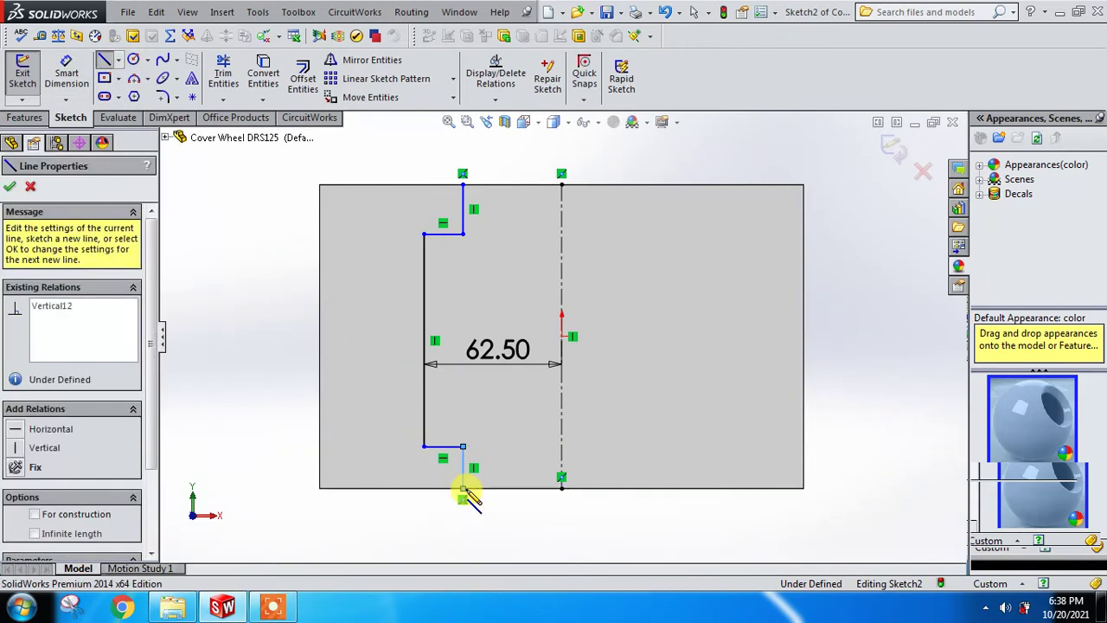
double_click(465, 491)
key("Escape")
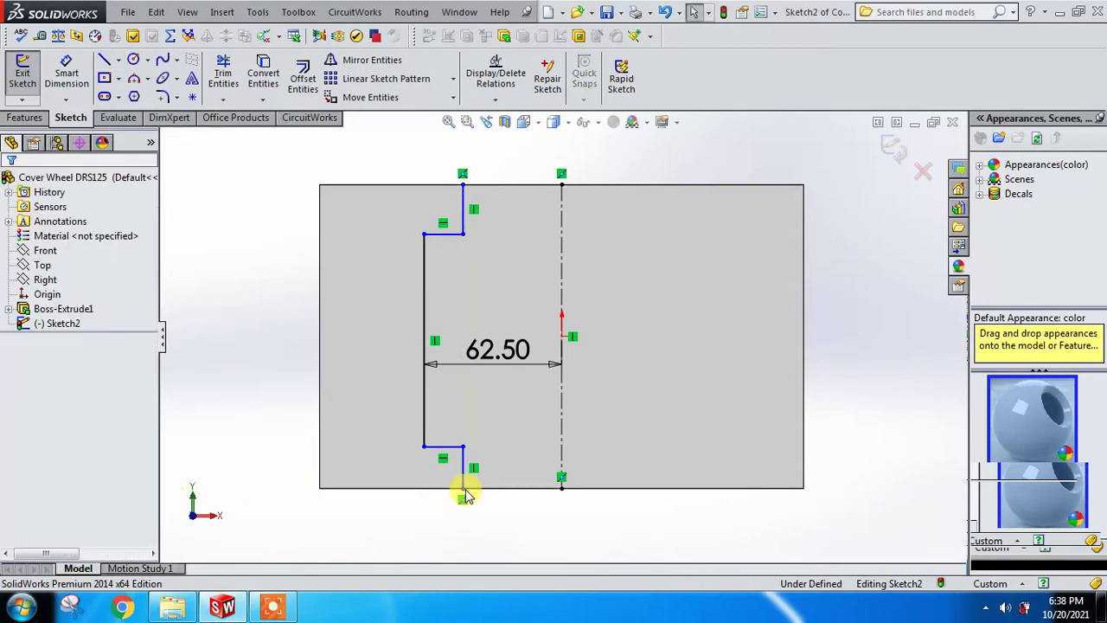
left_click(68, 80)
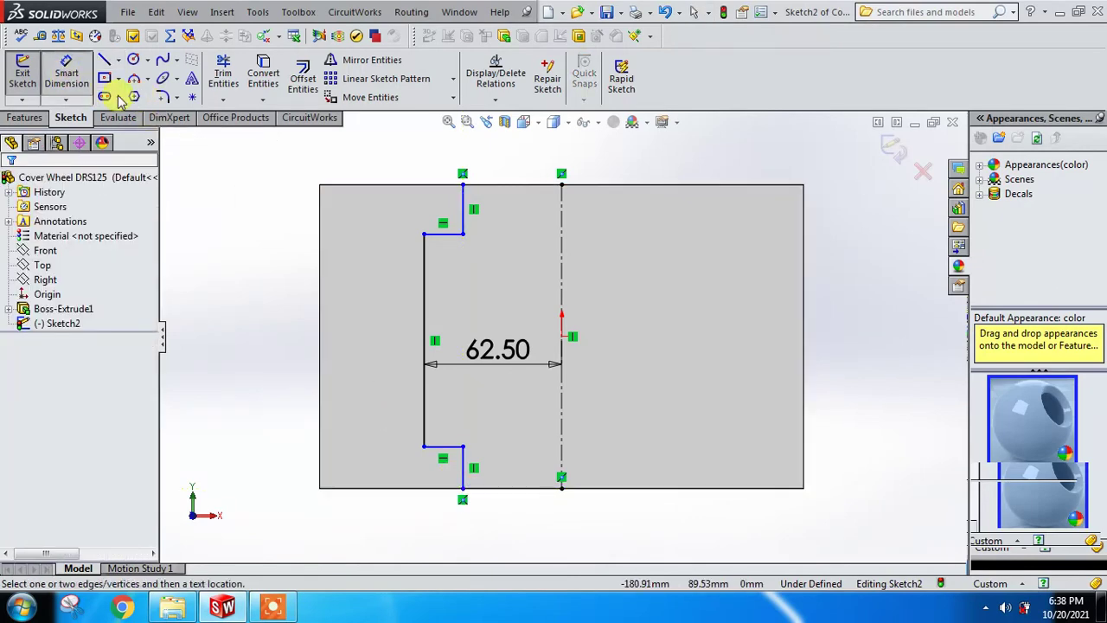
Dimension the upper and lower step heights to 25 each
left_click(463, 212)
left_click(268, 212)
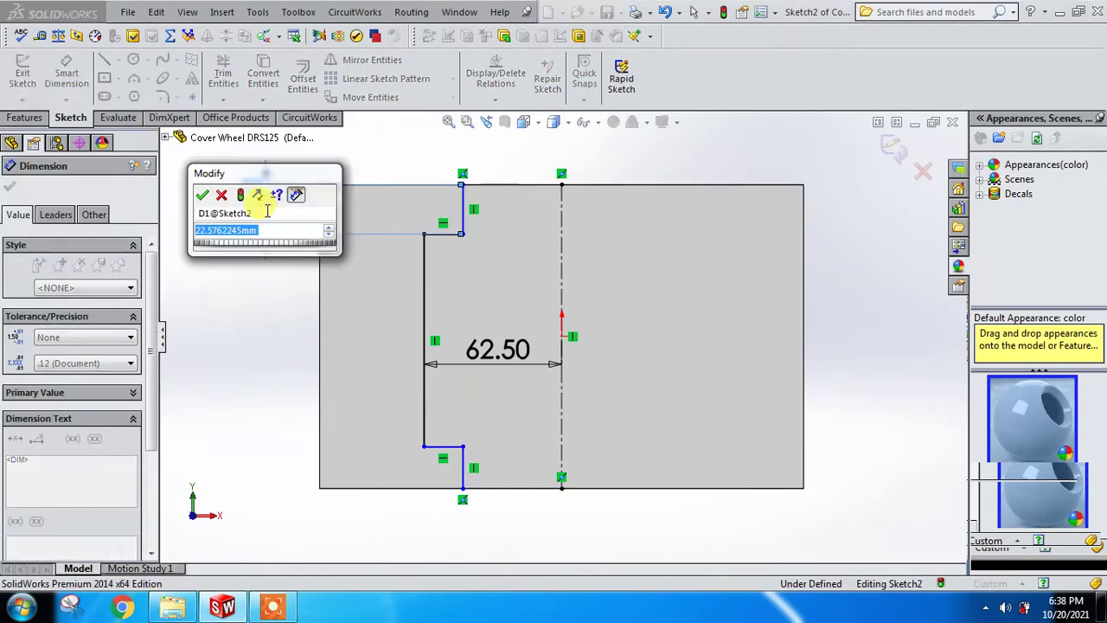
type("25")
key("Return")
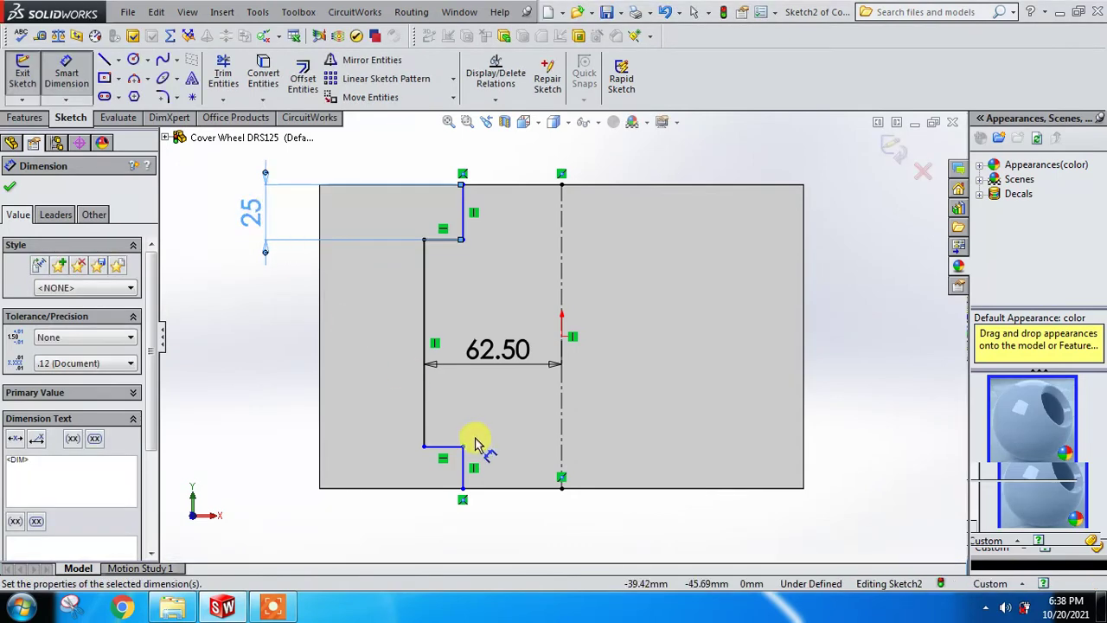
left_click(464, 458)
left_click(368, 467)
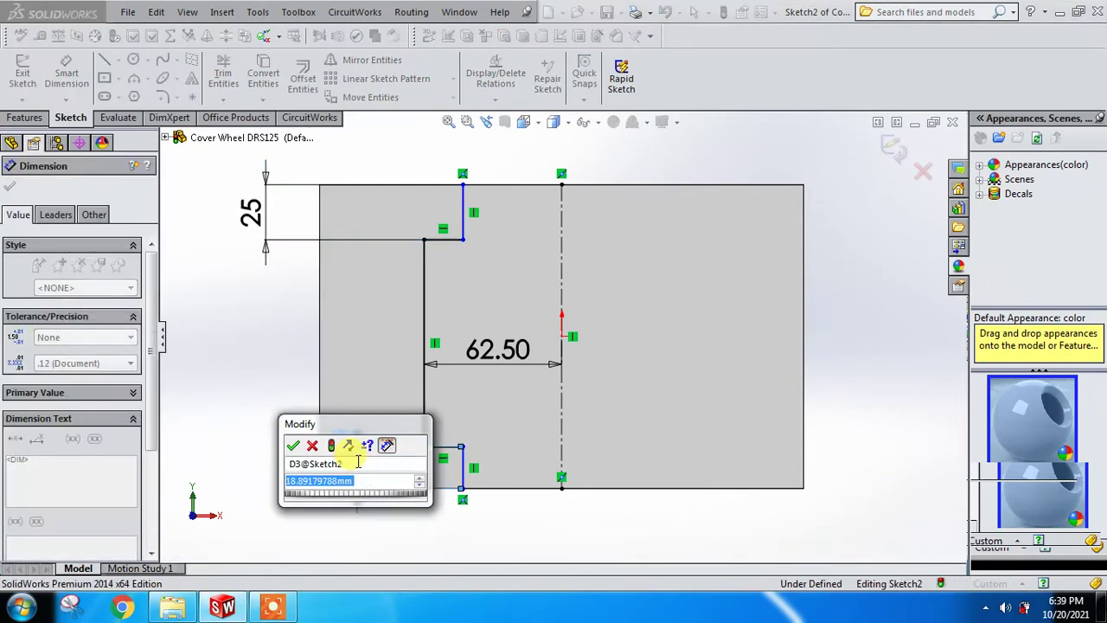
type("25")
key("Return")
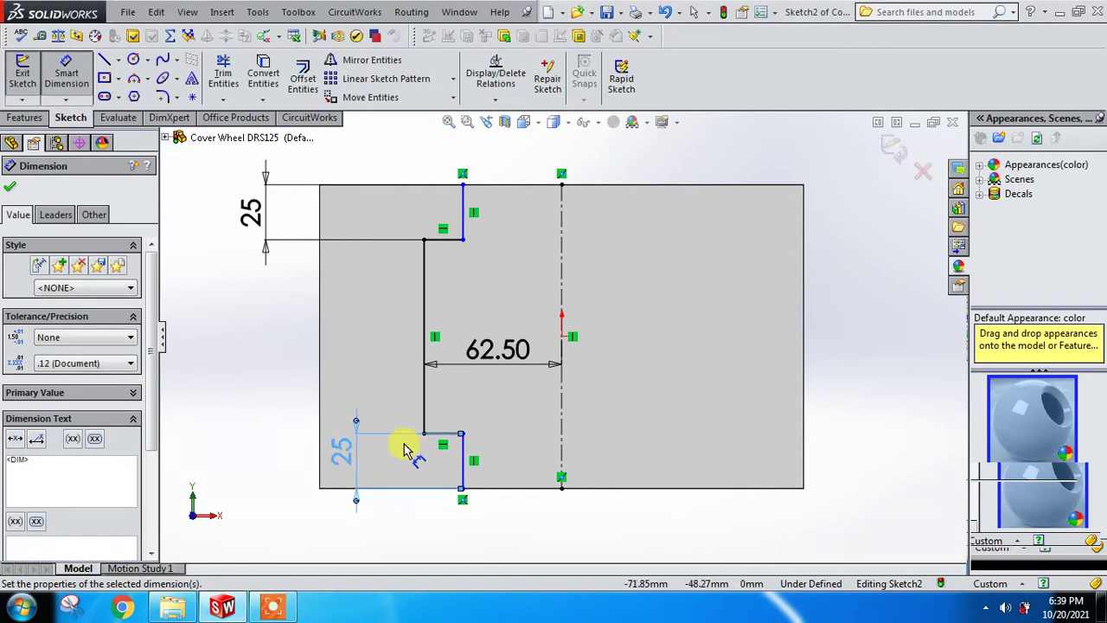
Dimension the lower and upper step widths to 25 each
left_click(449, 432)
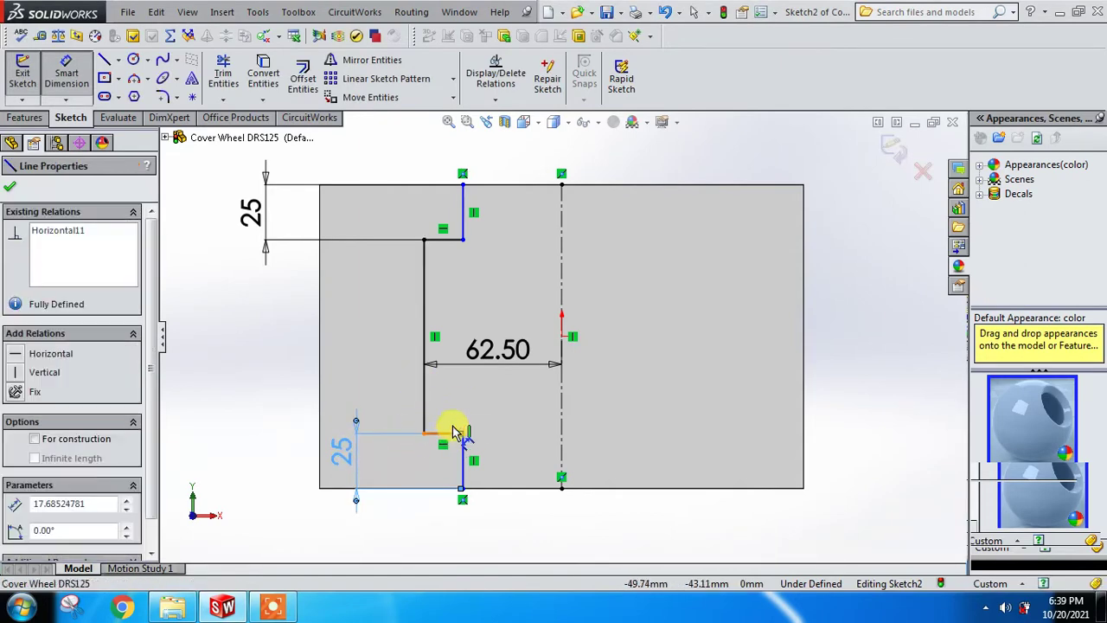
left_click(456, 410)
type("25")
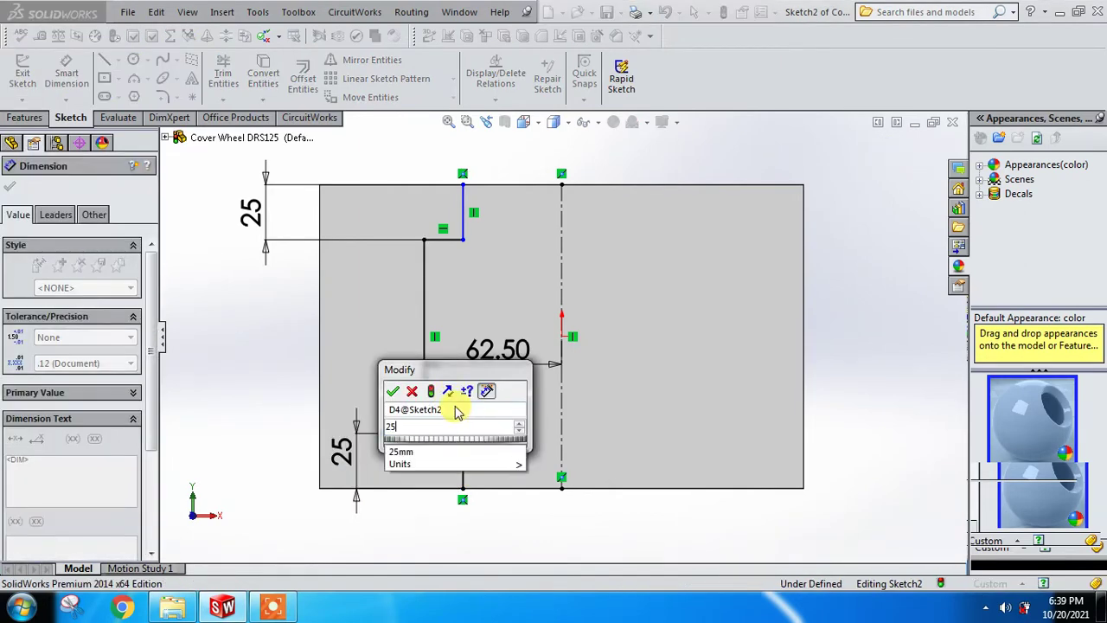
key("Return")
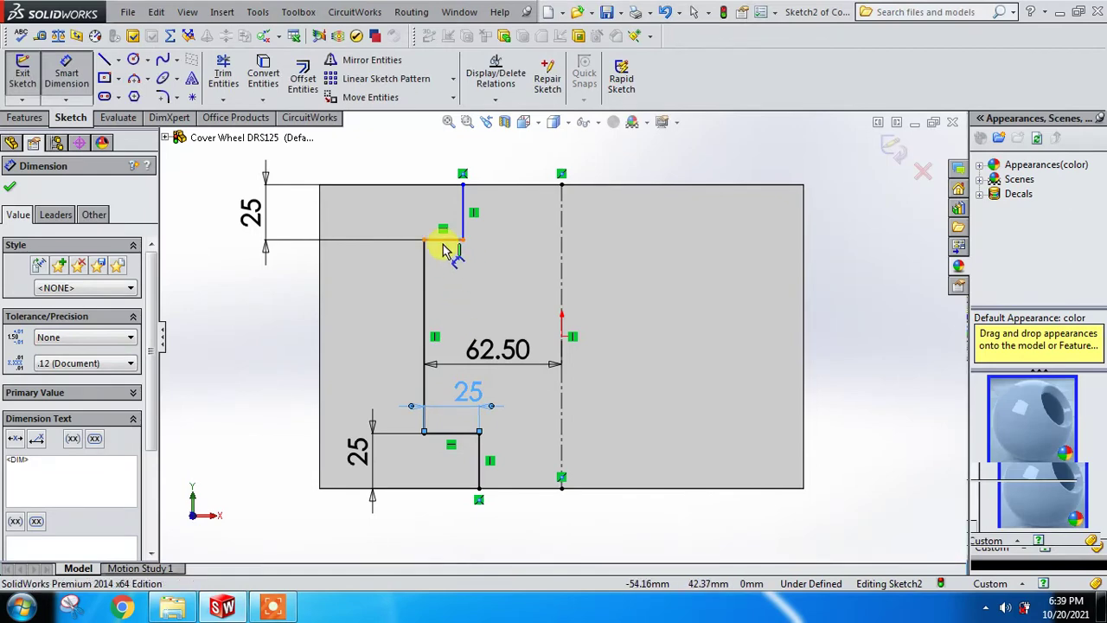
left_click(443, 246)
left_click(468, 285)
type("25")
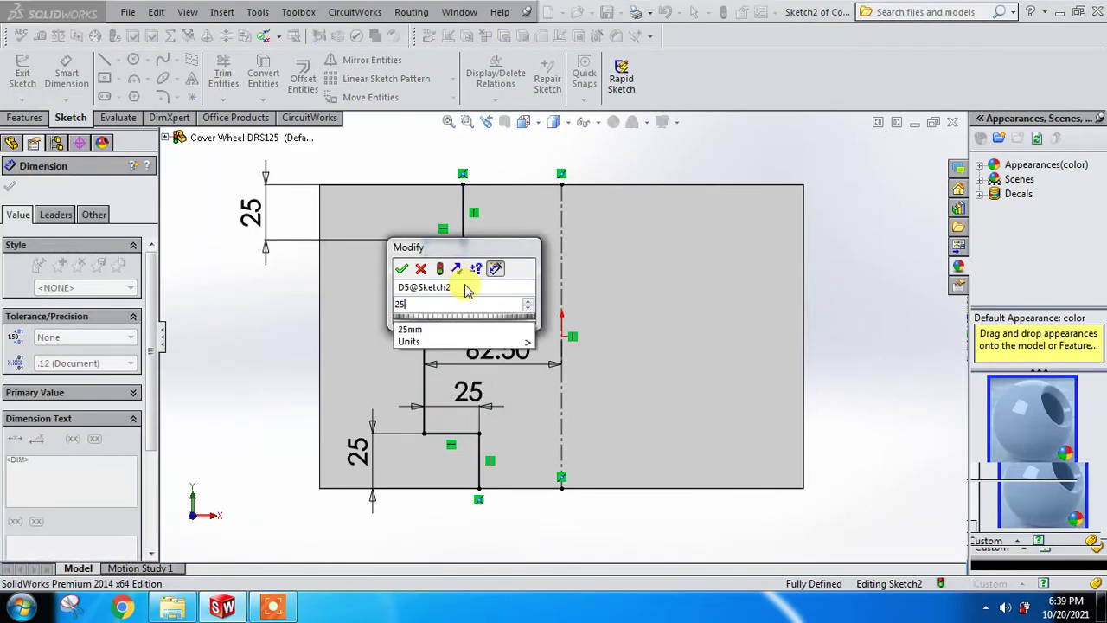
key("Return")
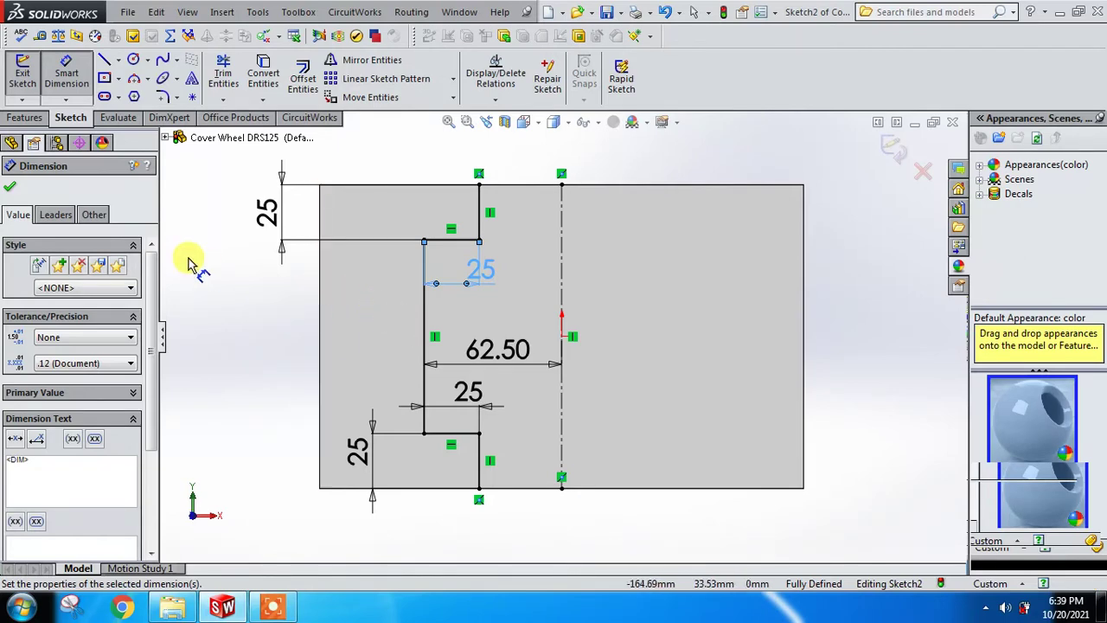
Close the left profile with lines along the block's top, left and bottom edges
left_click(105, 59)
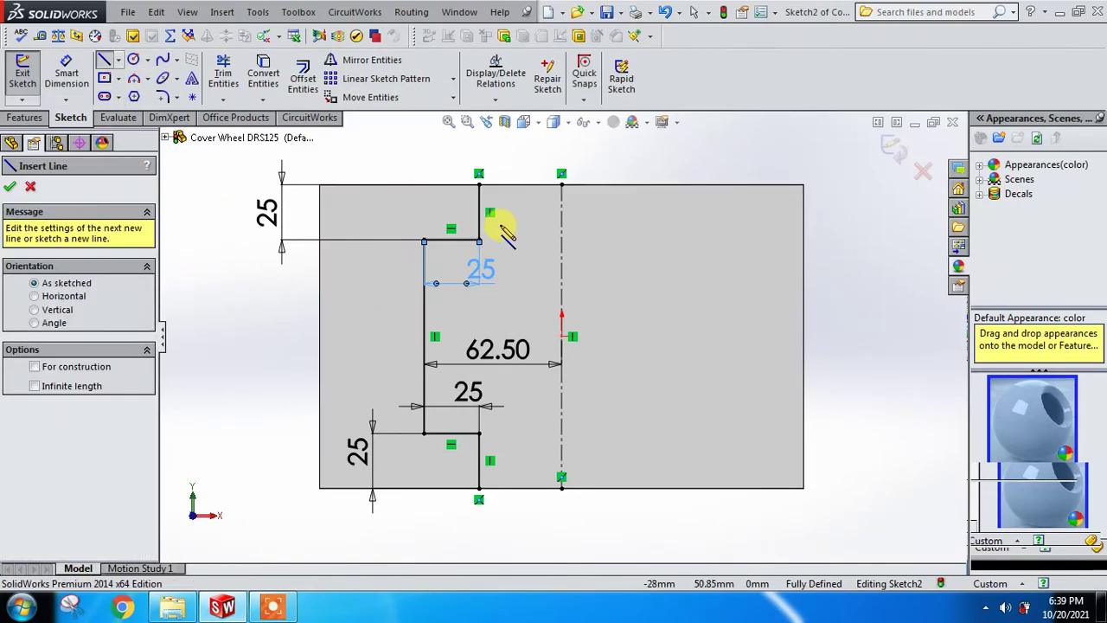
left_click(479, 185)
left_click(320, 184)
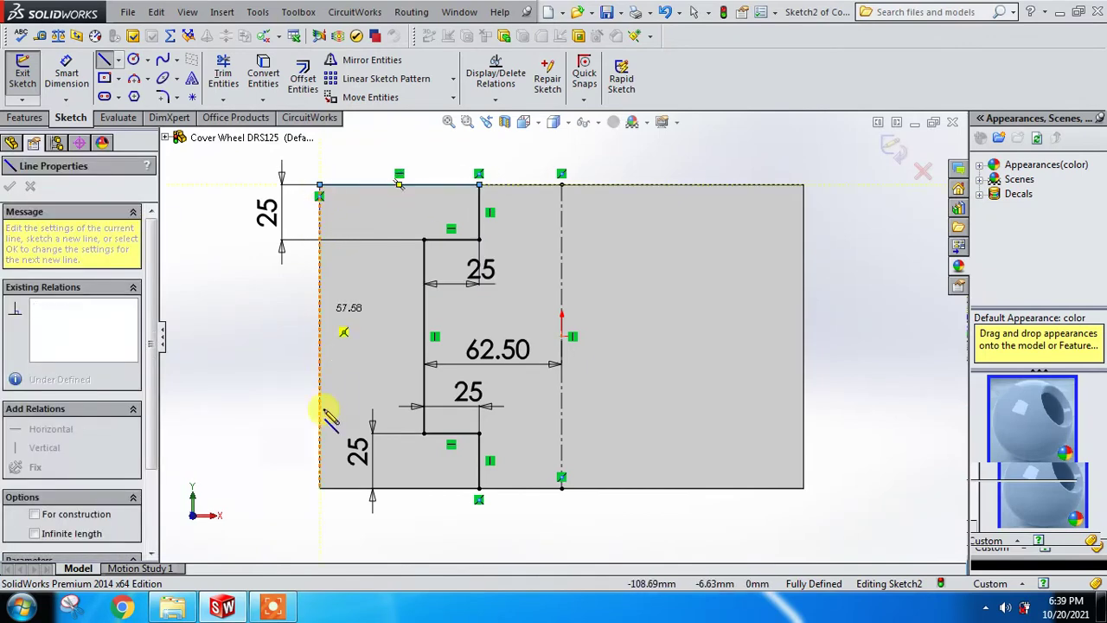
left_click(320, 488)
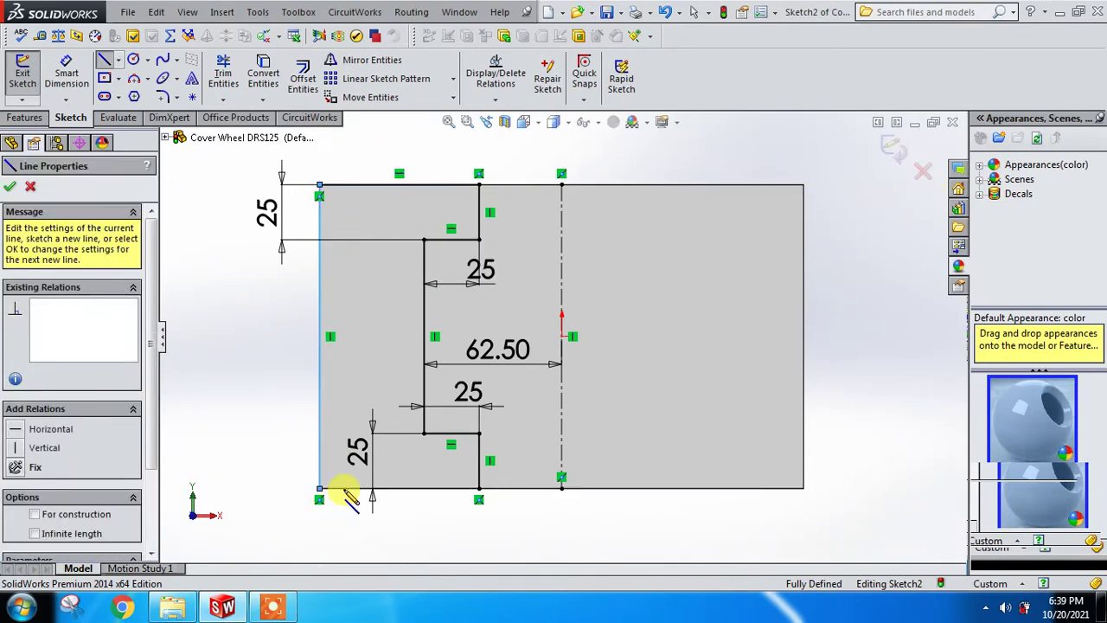
left_click(479, 489)
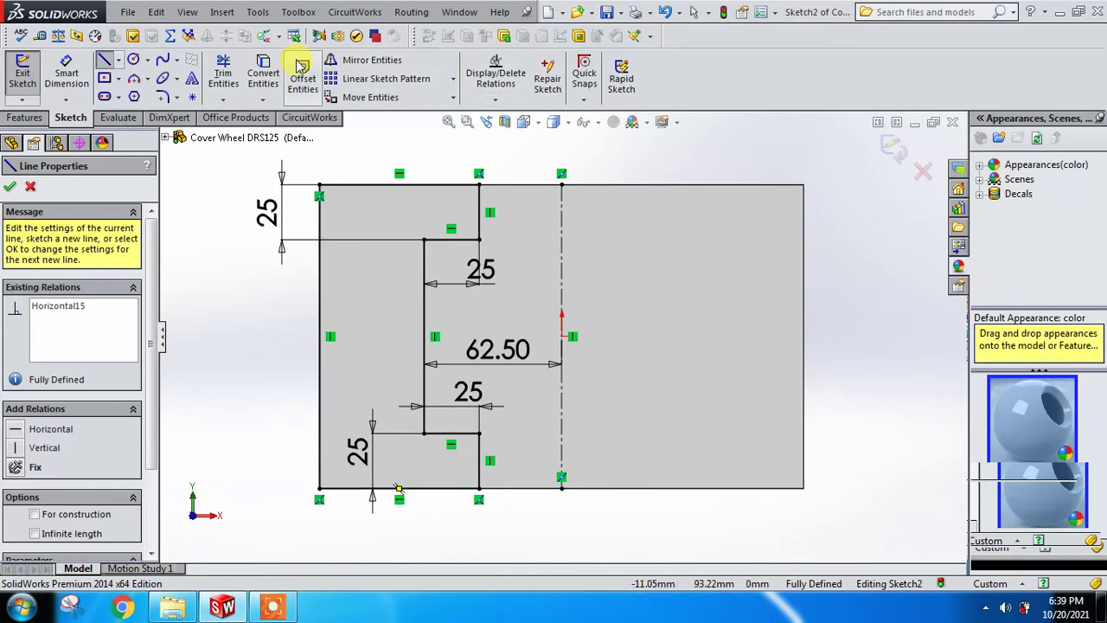
Mirror the left profile about the vertical centreline to the right side
left_click(370, 61)
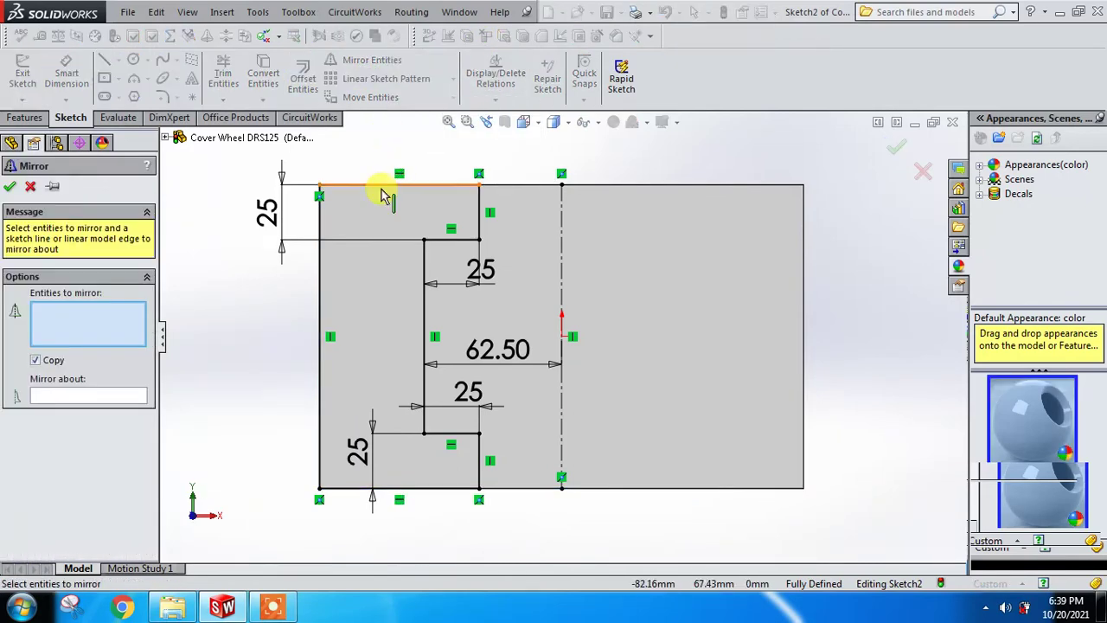
left_click_drag(263, 164, 519, 529)
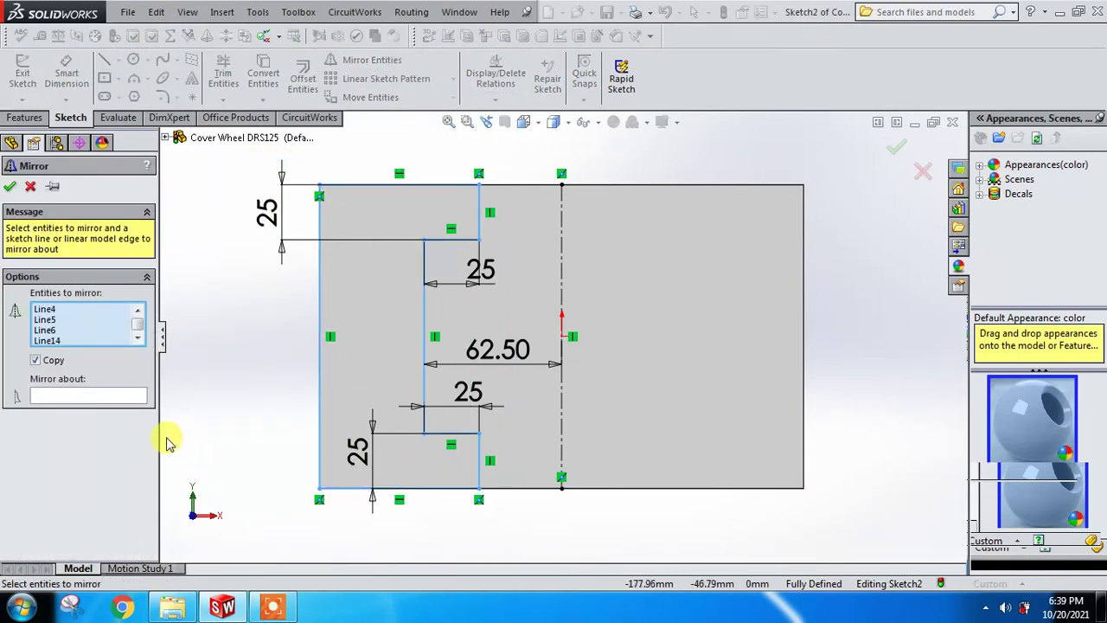
left_click(124, 398)
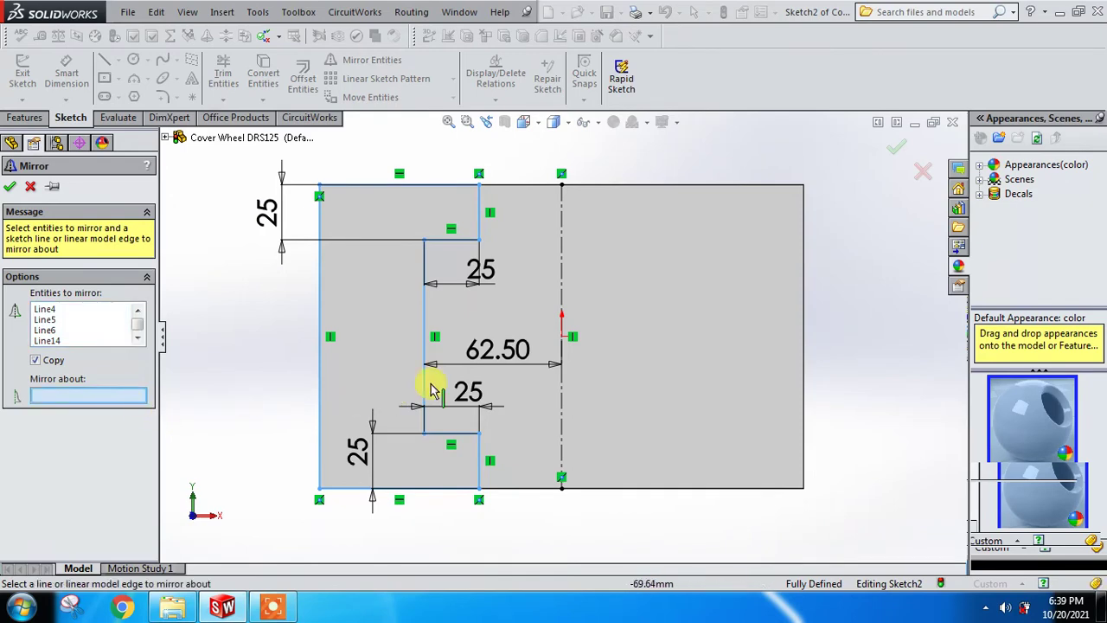
left_click(563, 422)
left_click(10, 186)
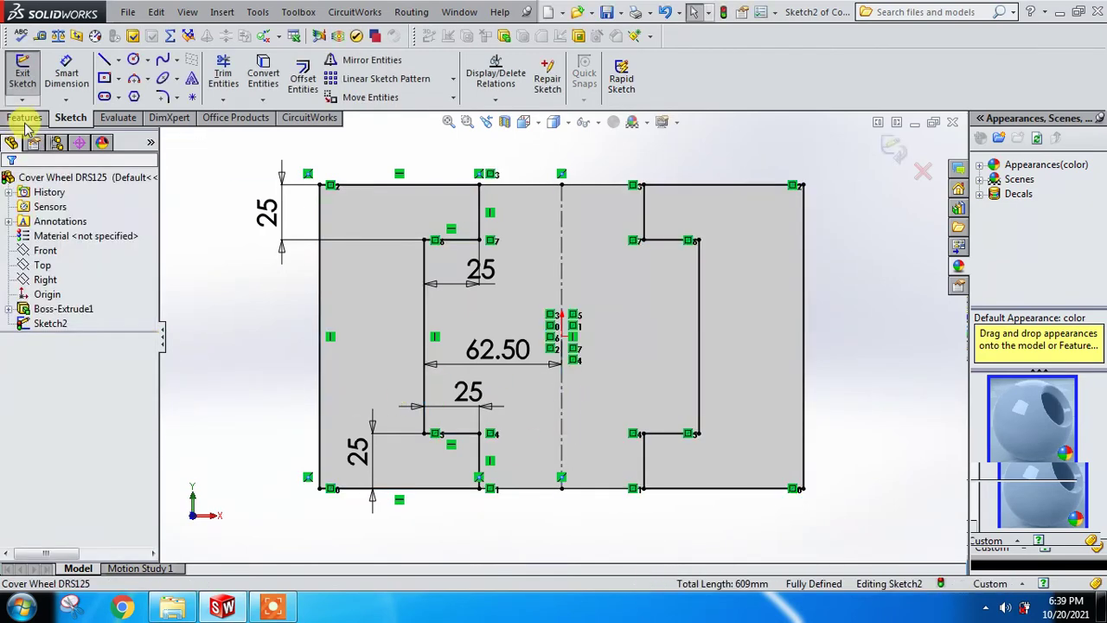
left_click(24, 117)
Cut-extrude Sketch2 into the block to a shallow 1 mm depth
left_click(245, 107)
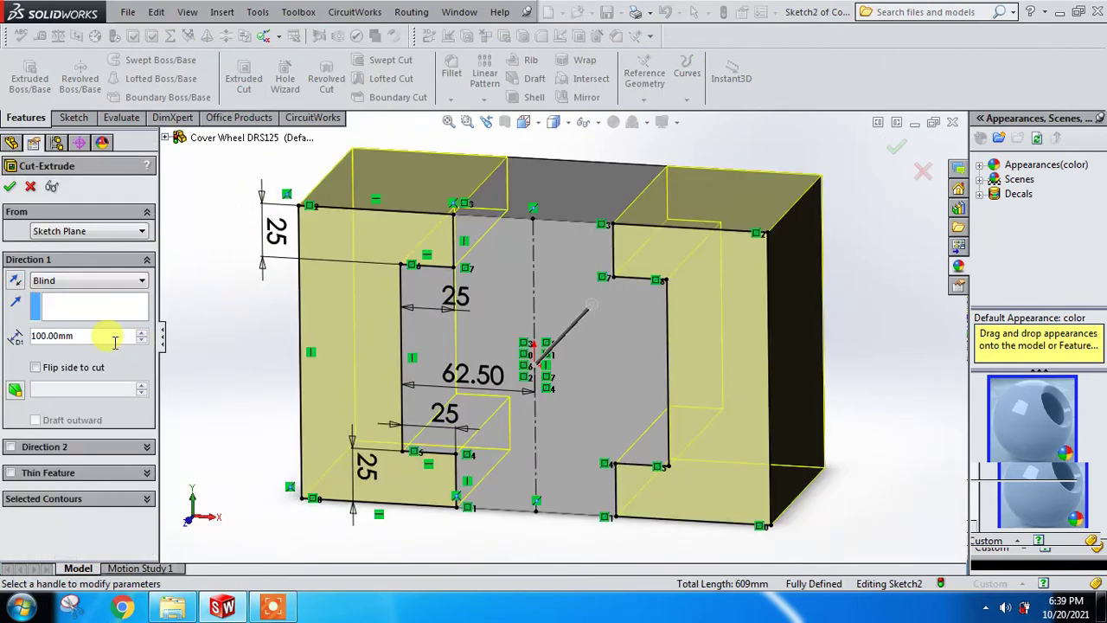
left_click_drag(115, 338, 25, 329)
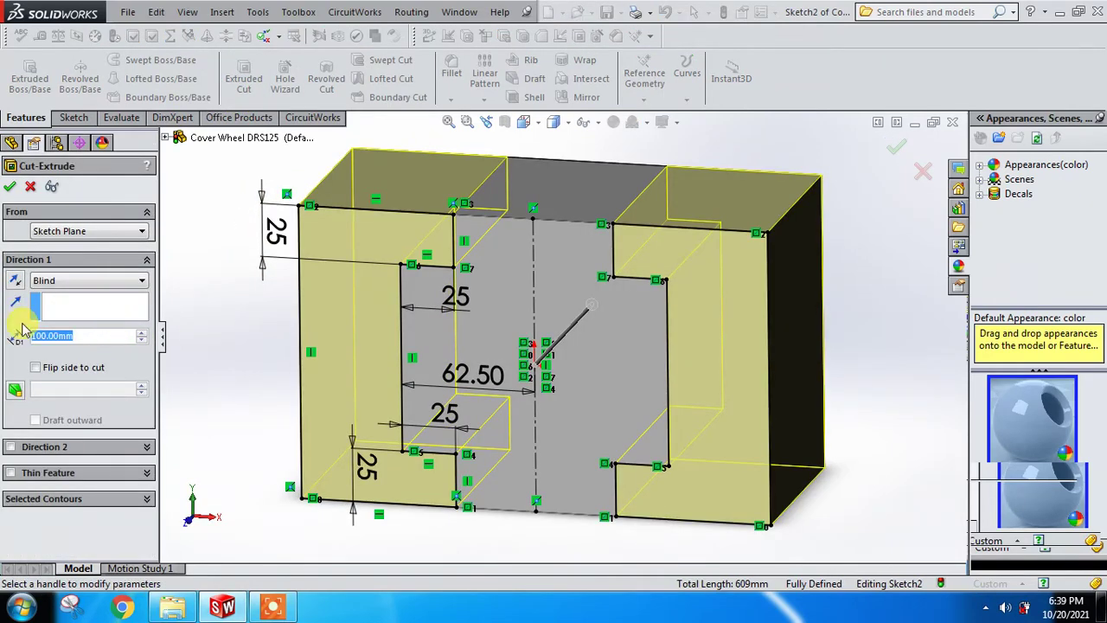
type("10")
key("Return")
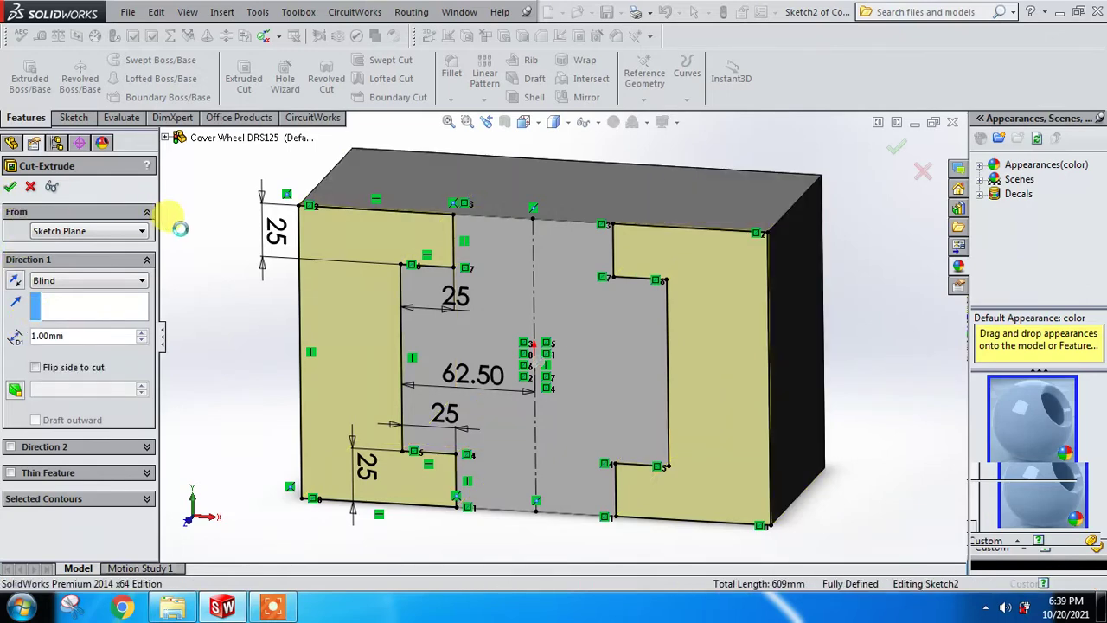
key("Return")
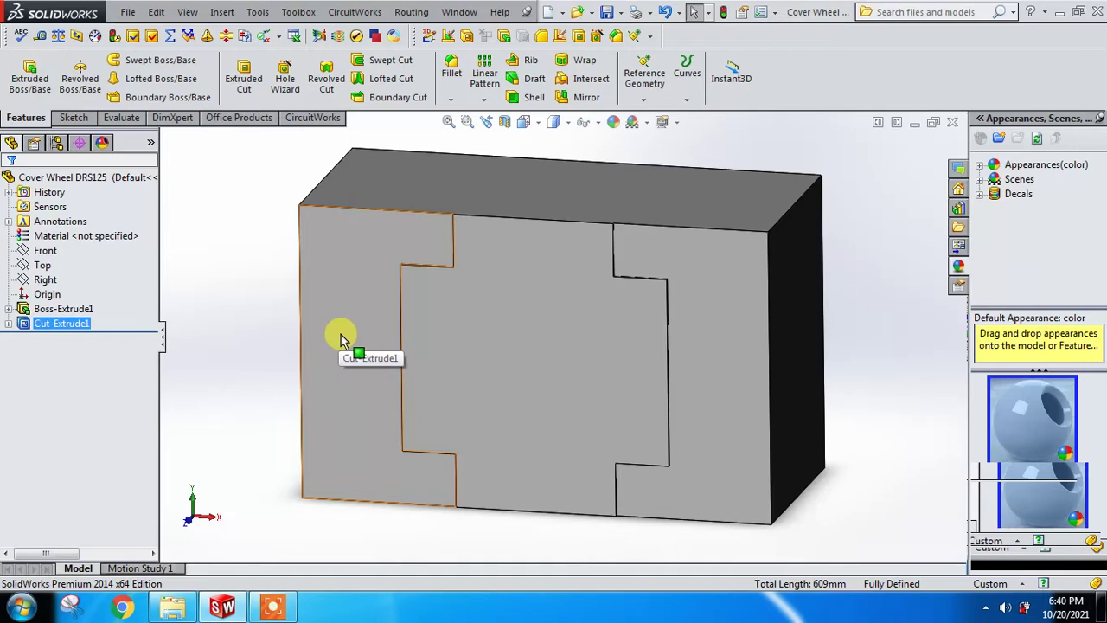
Delete Cut-Extrude1 and start a boss extrusion from Sketch2 instead
right_click(62, 322)
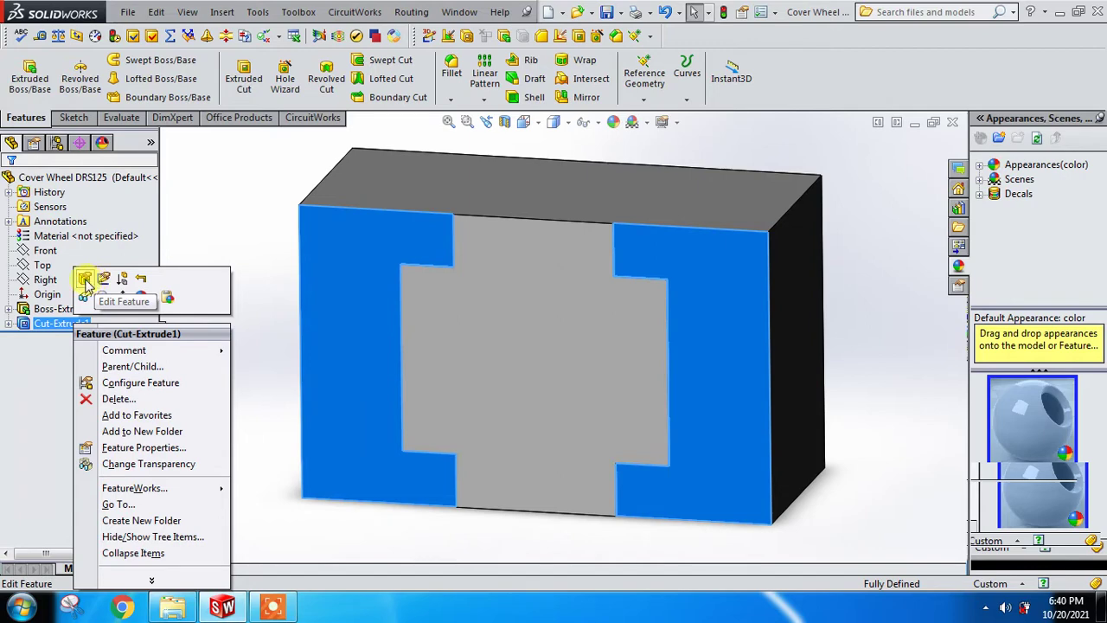
left_click(84, 281)
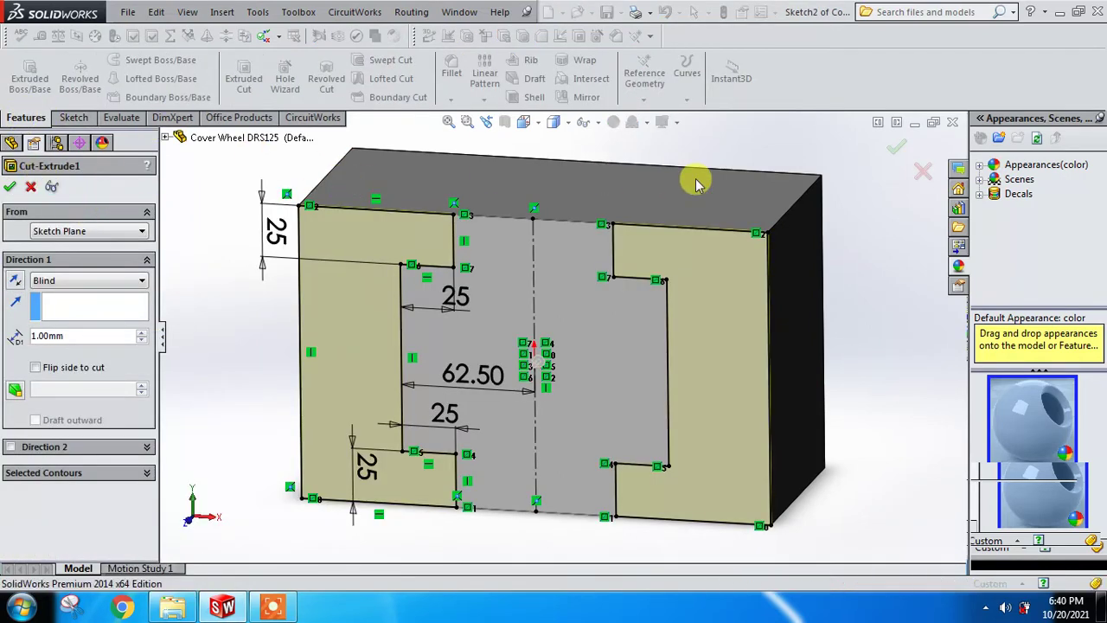
left_click(31, 188)
right_click(35, 324)
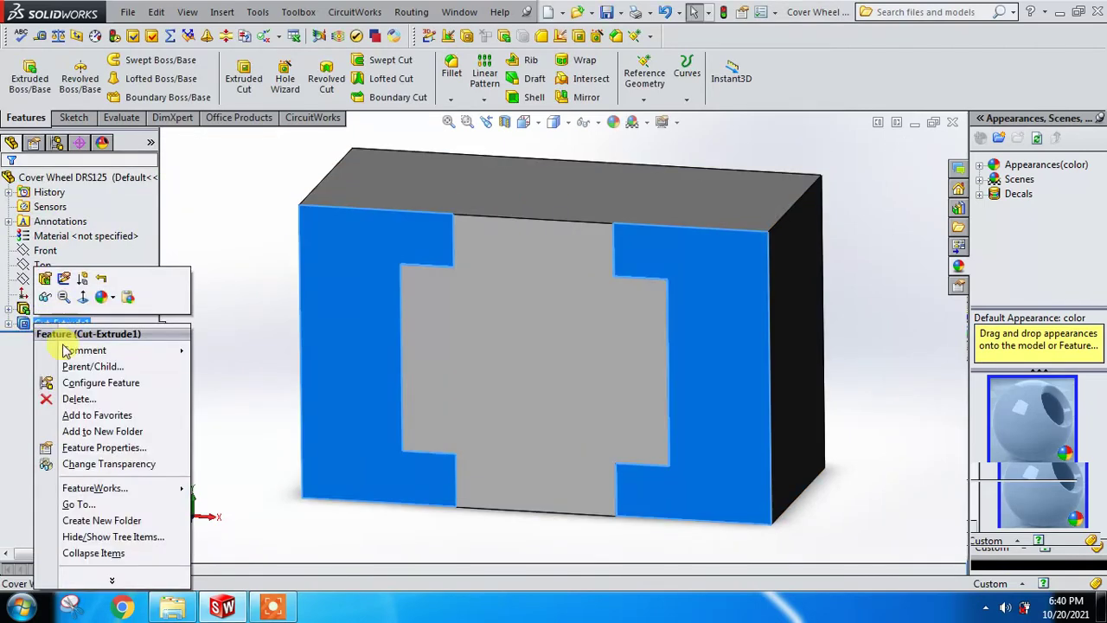
left_click(52, 399)
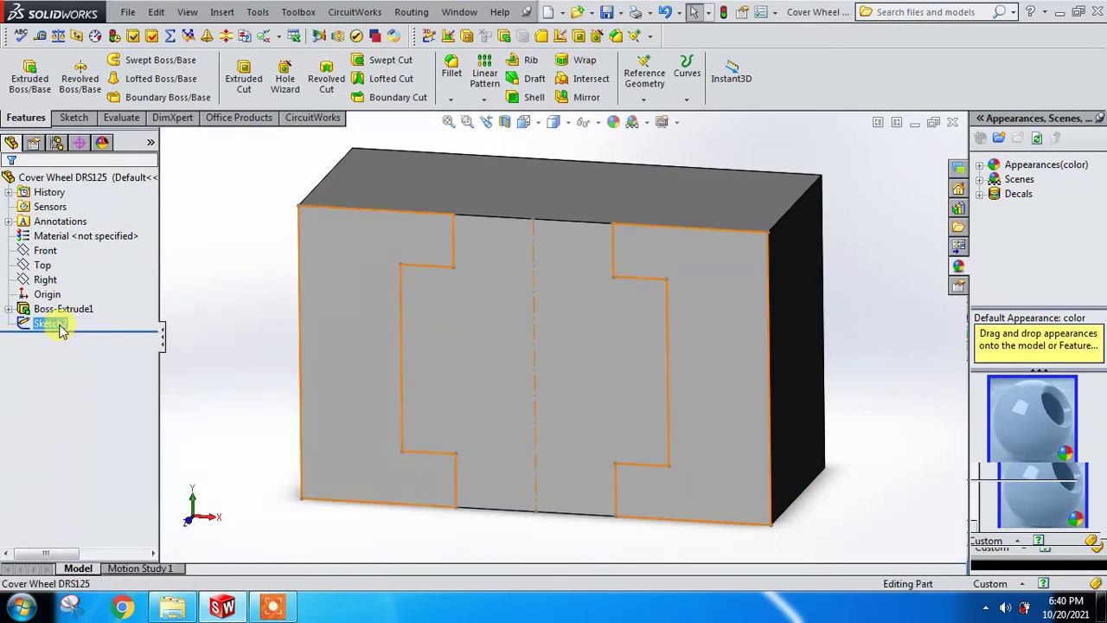
left_click(52, 324)
left_click(29, 78)
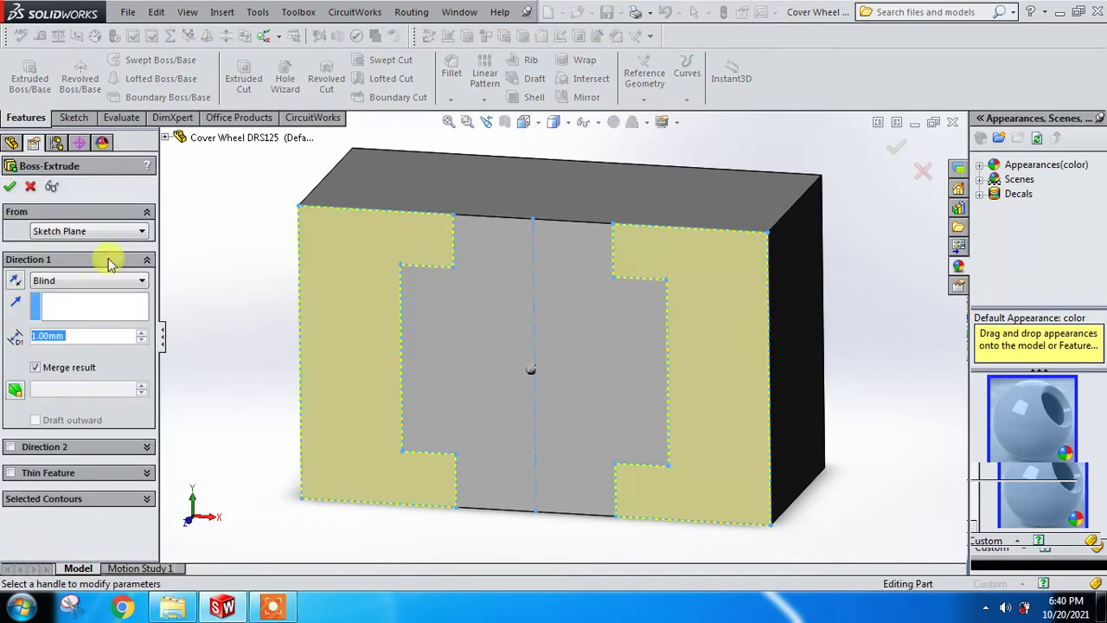
Confirm Boss-Extrude2 and change Boss-Extrude1's 100 depth to 100-2mm, giving 98
key("Return")
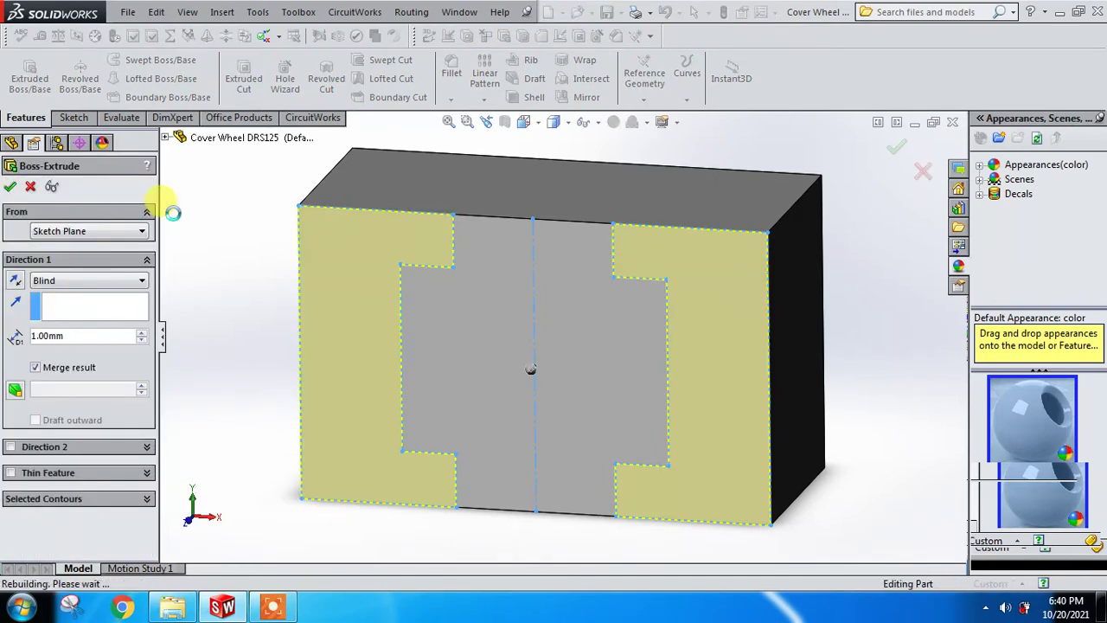
mouse_move(195, 293)
middle_mouse_down()
mouse_move(168, 314)
mouse_move(187, 321)
mouse_move(181, 330)
mouse_move(307, 362)
middle_mouse_up()
left_click(297, 354)
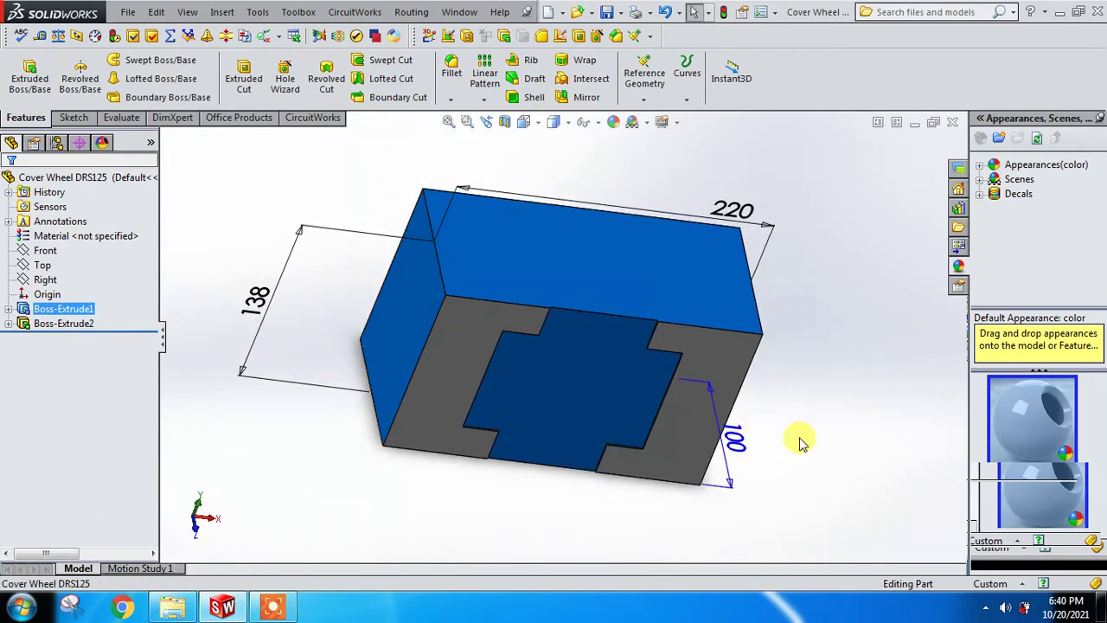
mouse_move(799, 440)
middle_mouse_down()
mouse_move(741, 427)
mouse_move(761, 449)
middle_mouse_up()
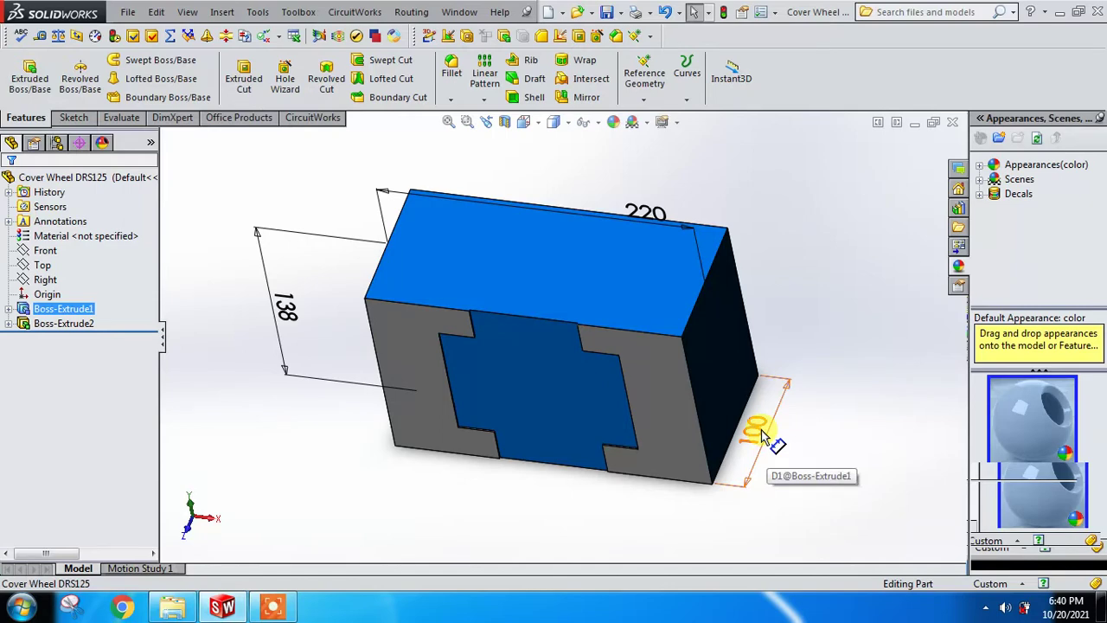
double_click(761, 437)
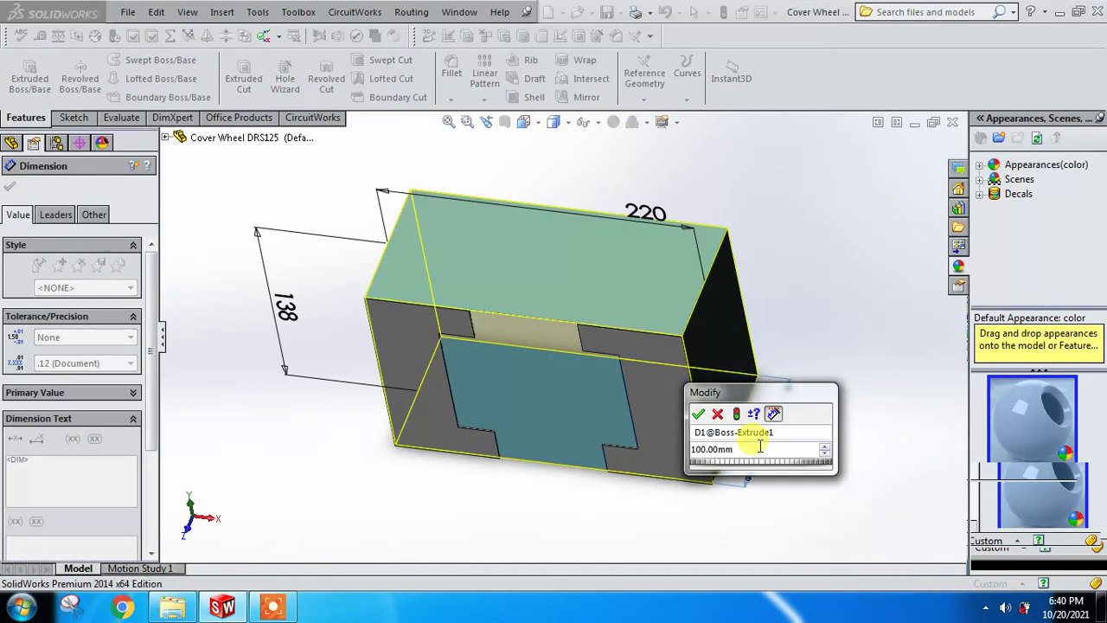
type("2MM")
key("Return")
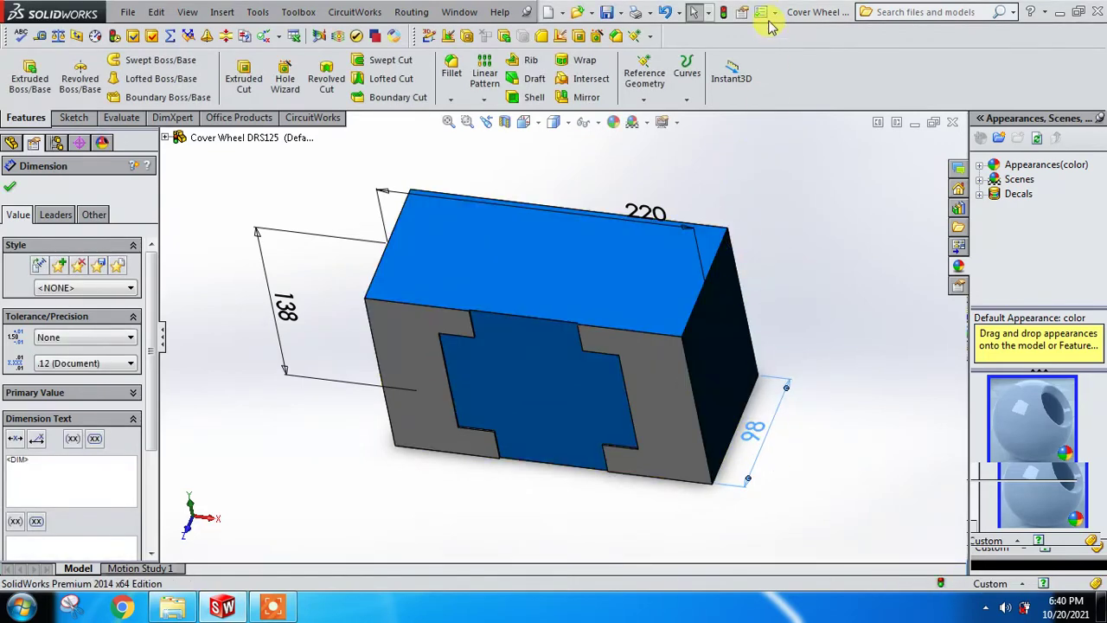
left_click(725, 17)
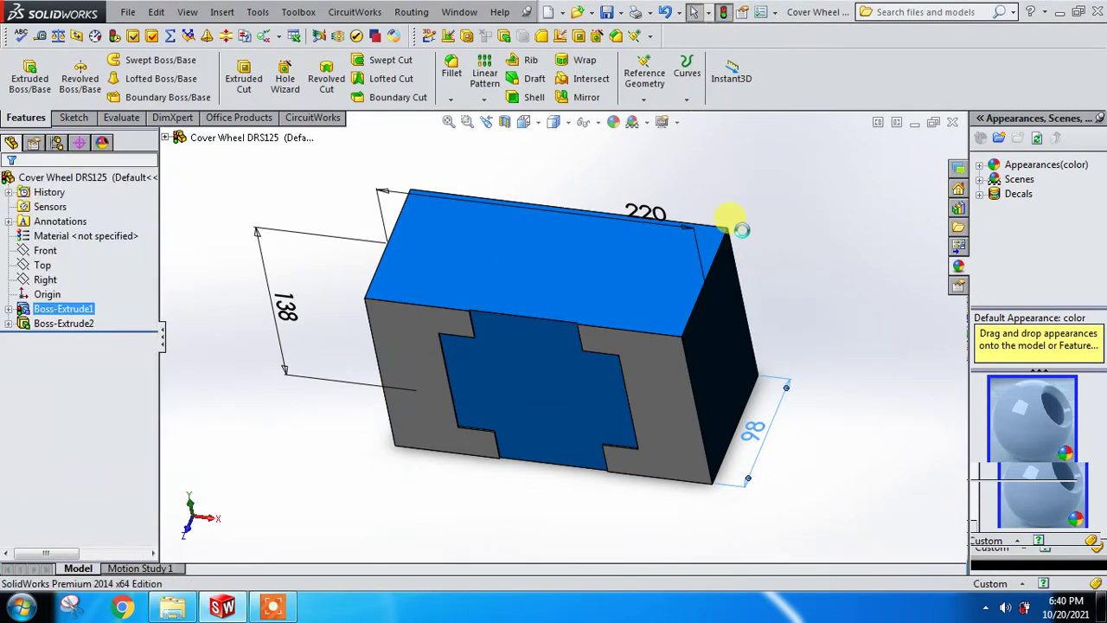
mouse_move(732, 223)
middle_mouse_down()
mouse_move(482, 403)
mouse_move(511, 417)
mouse_move(551, 383)
mouse_move(520, 341)
mouse_move(539, 314)
mouse_move(569, 304)
middle_mouse_up()
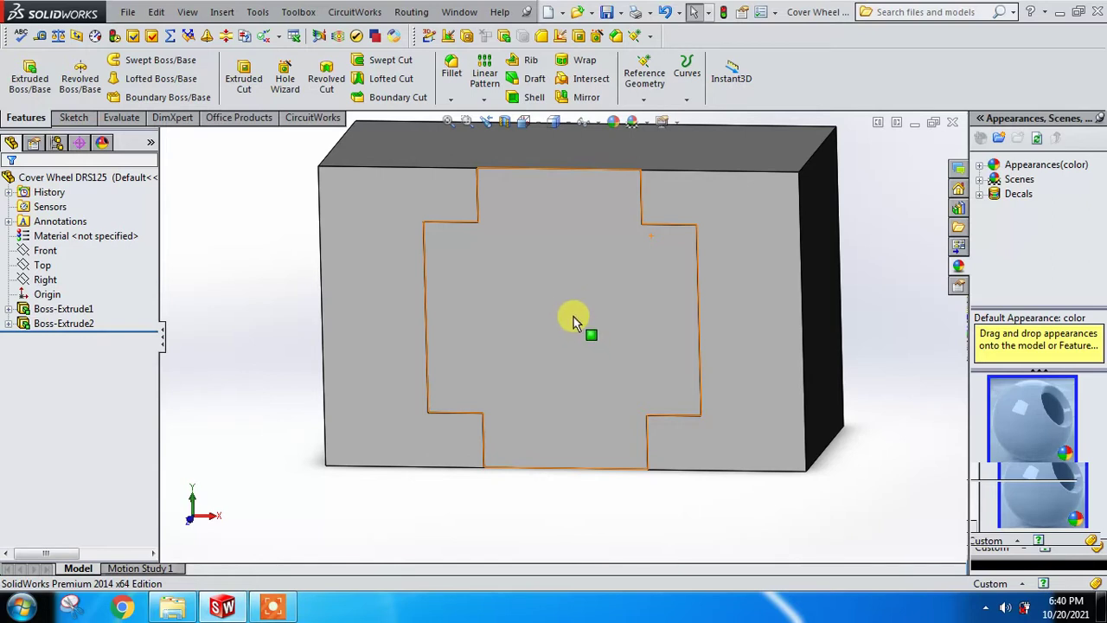
left_click(532, 270)
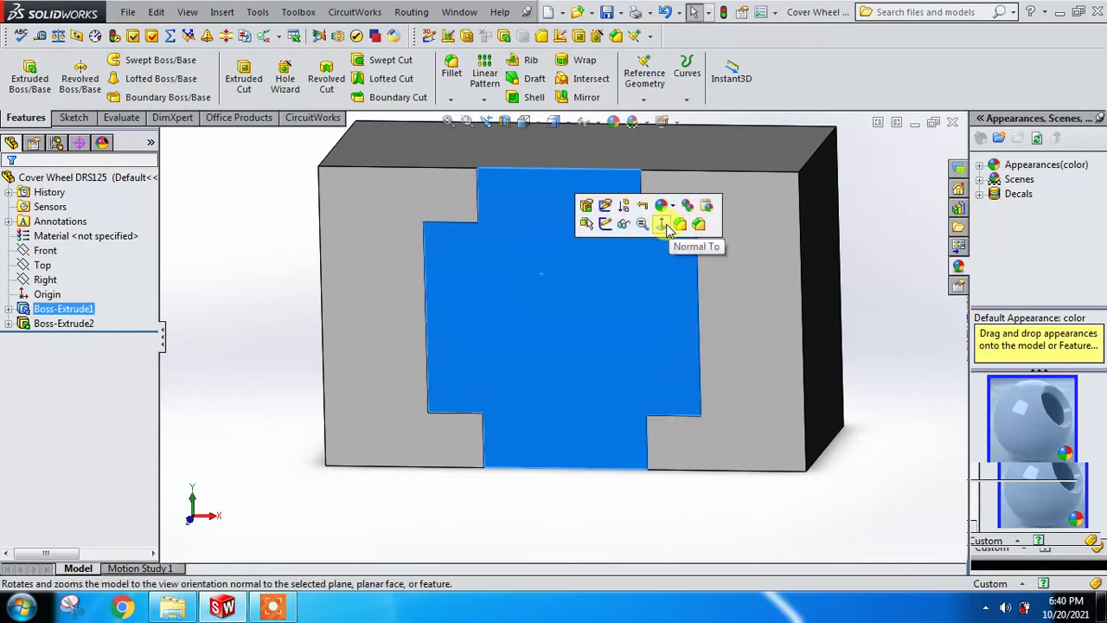
left_click(621, 225)
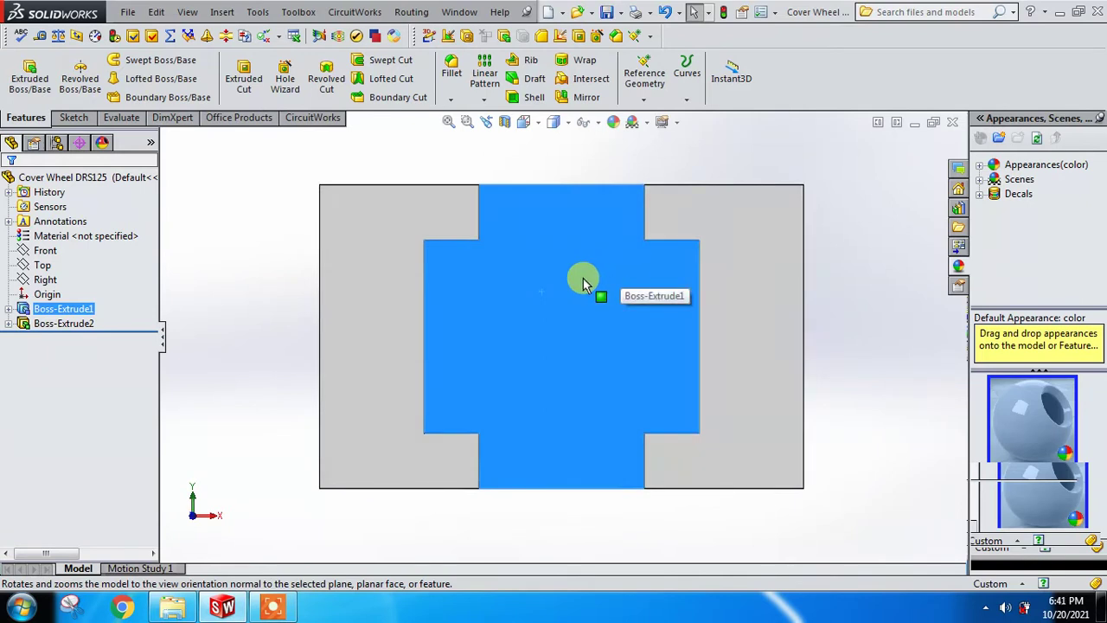
left_click(74, 118)
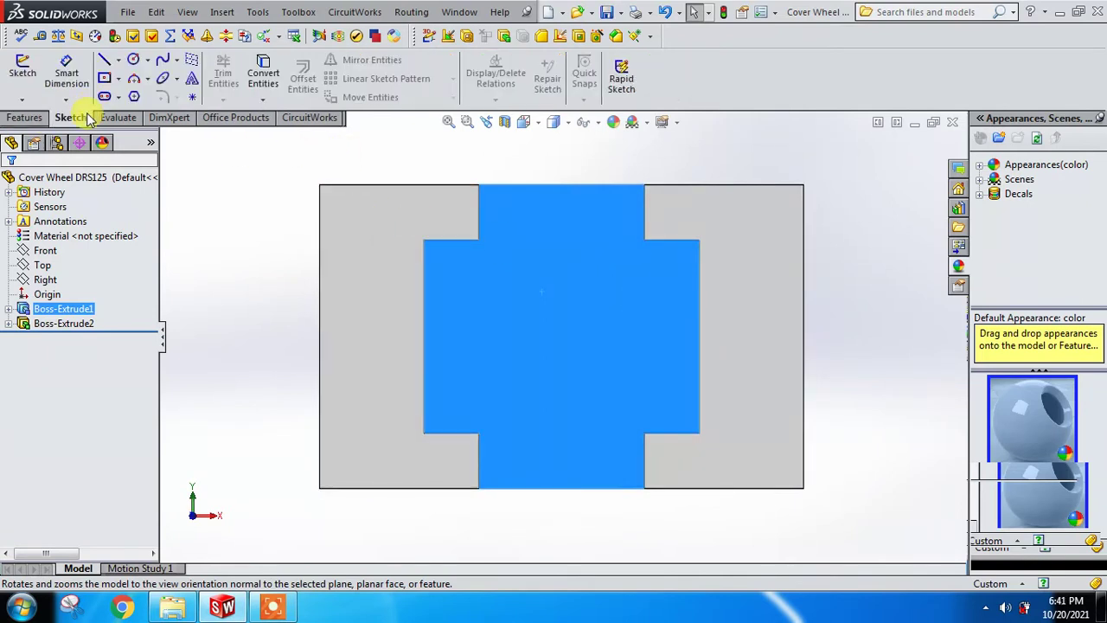
left_click(133, 61)
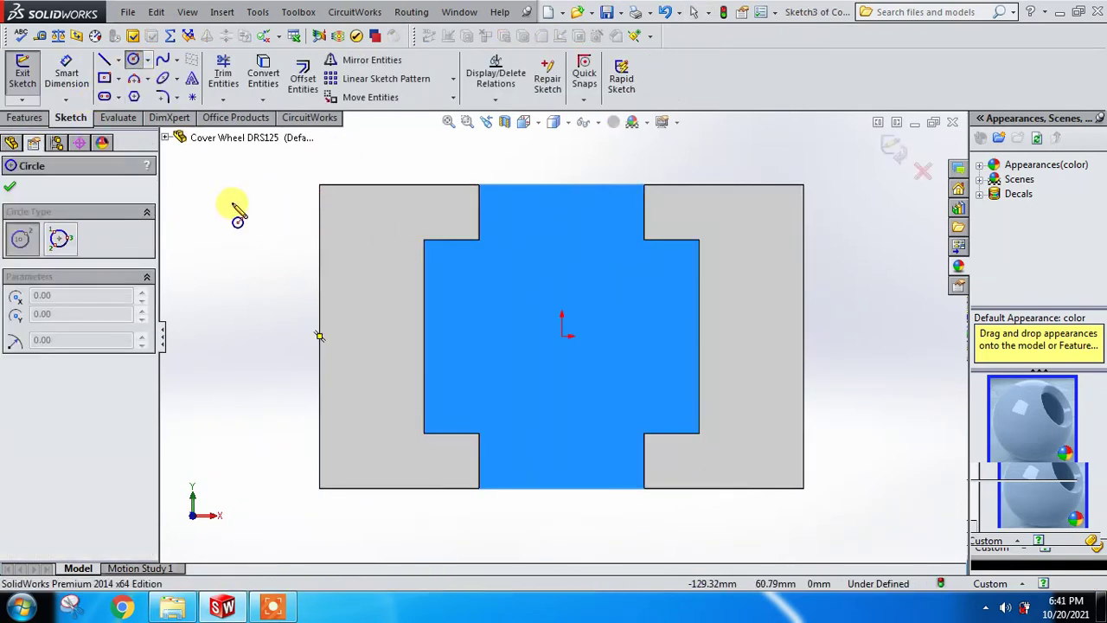
left_click(10, 192)
left_click(895, 156)
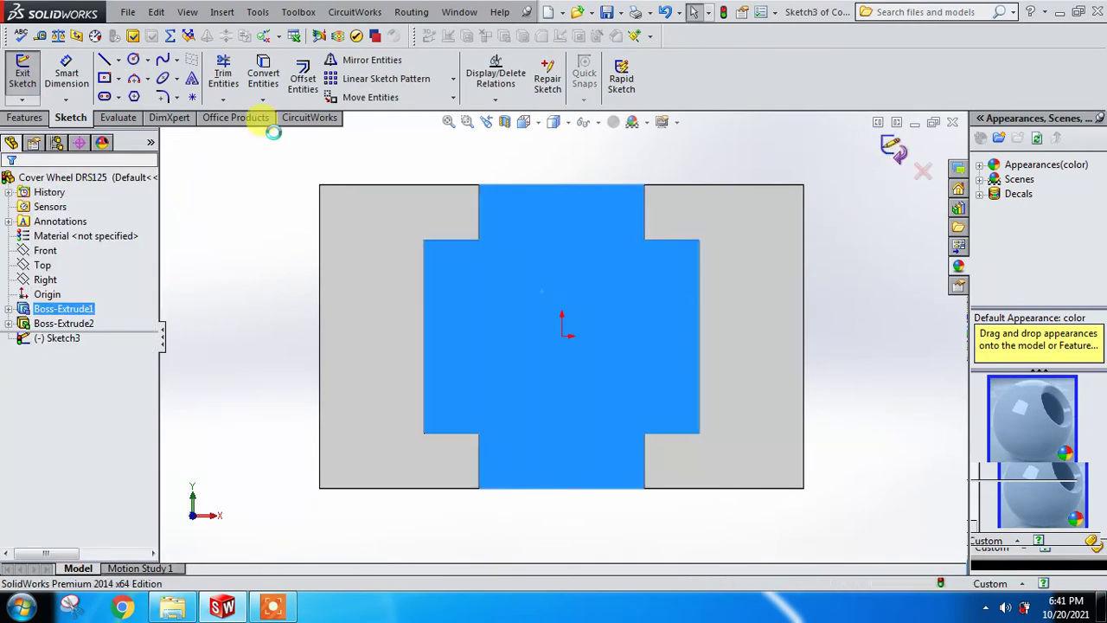
left_click(367, 239)
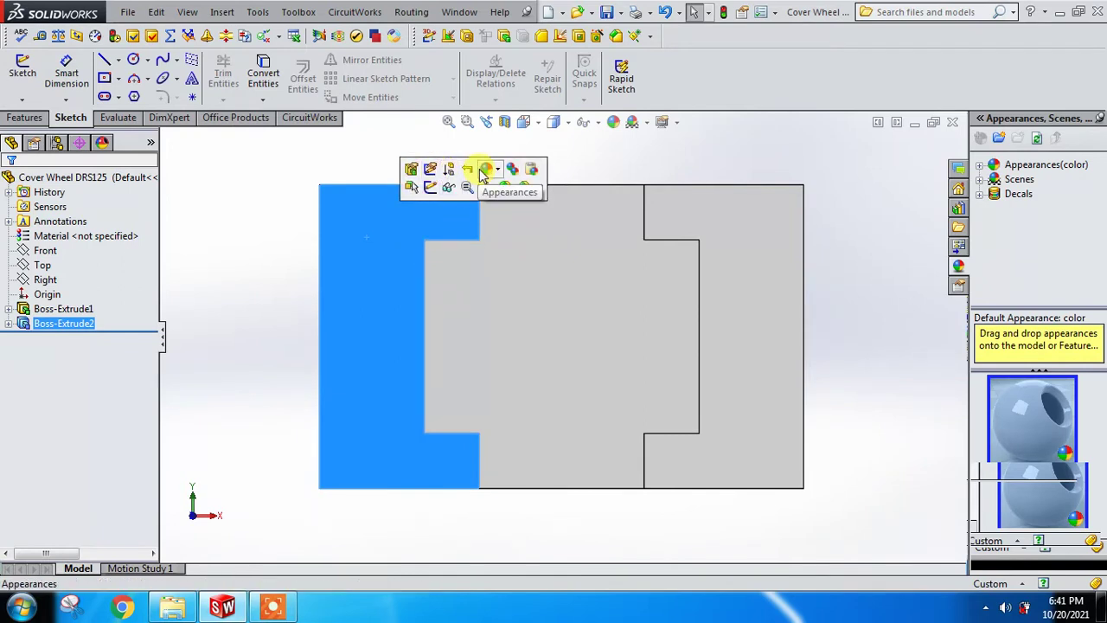
Sketch two small circles on the front face near the top-left and top-right corners
left_click(430, 186)
left_click(133, 58)
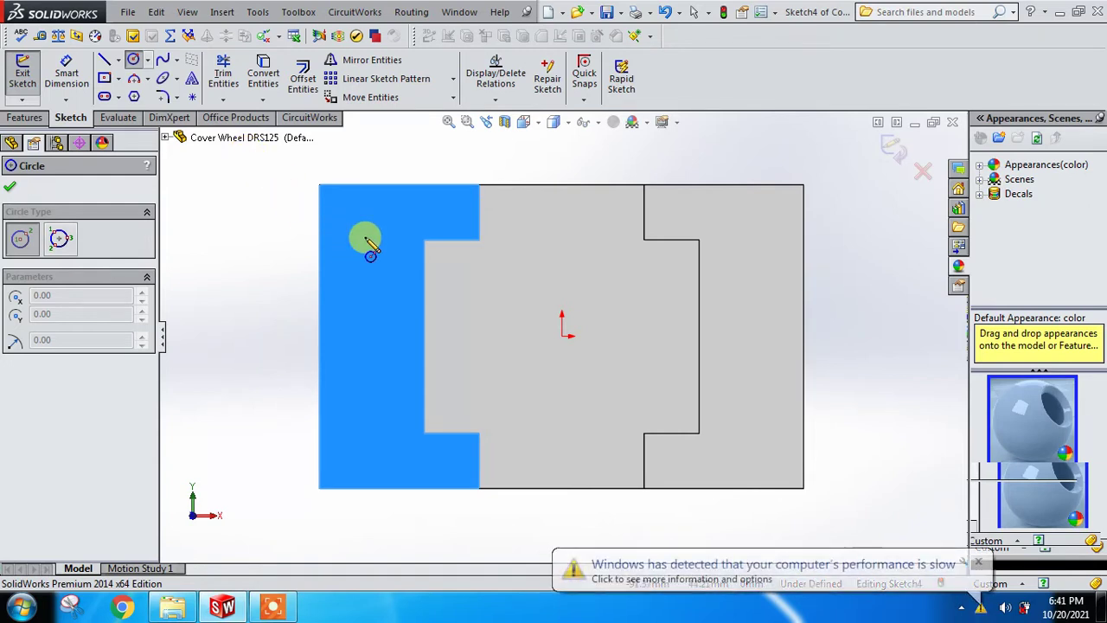
left_click_drag(369, 239, 378, 253)
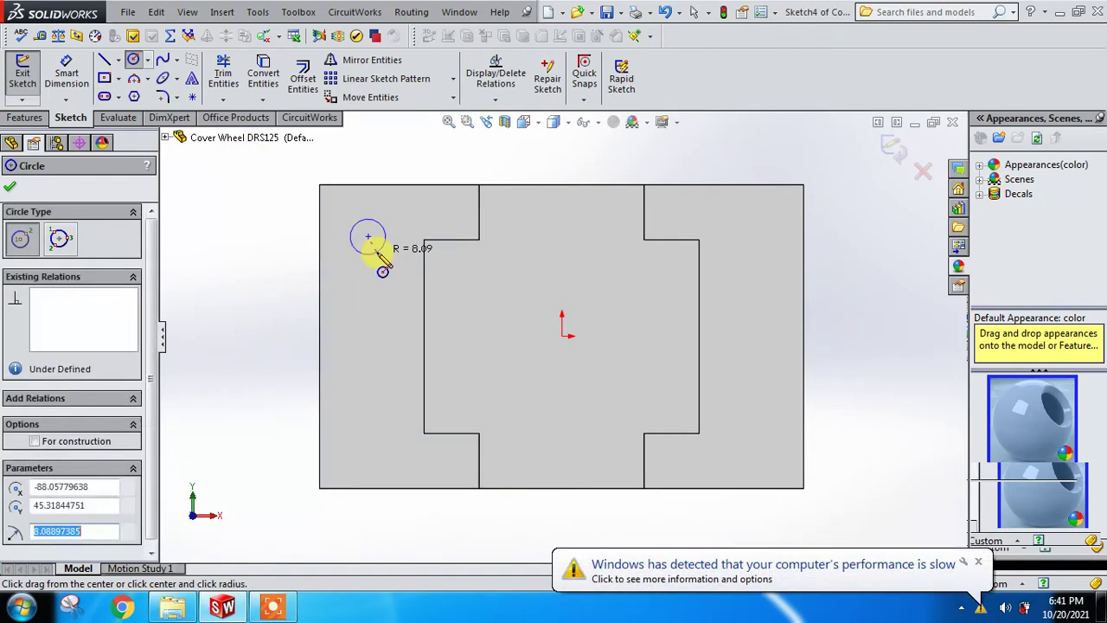
left_click_drag(759, 236, 773, 249)
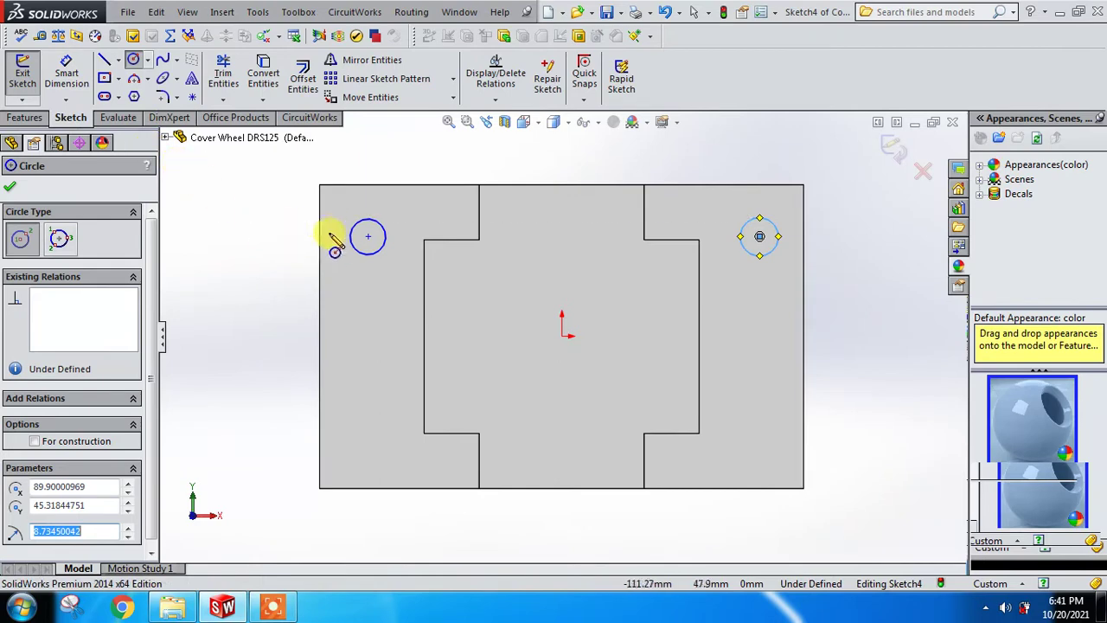
left_click(66, 73)
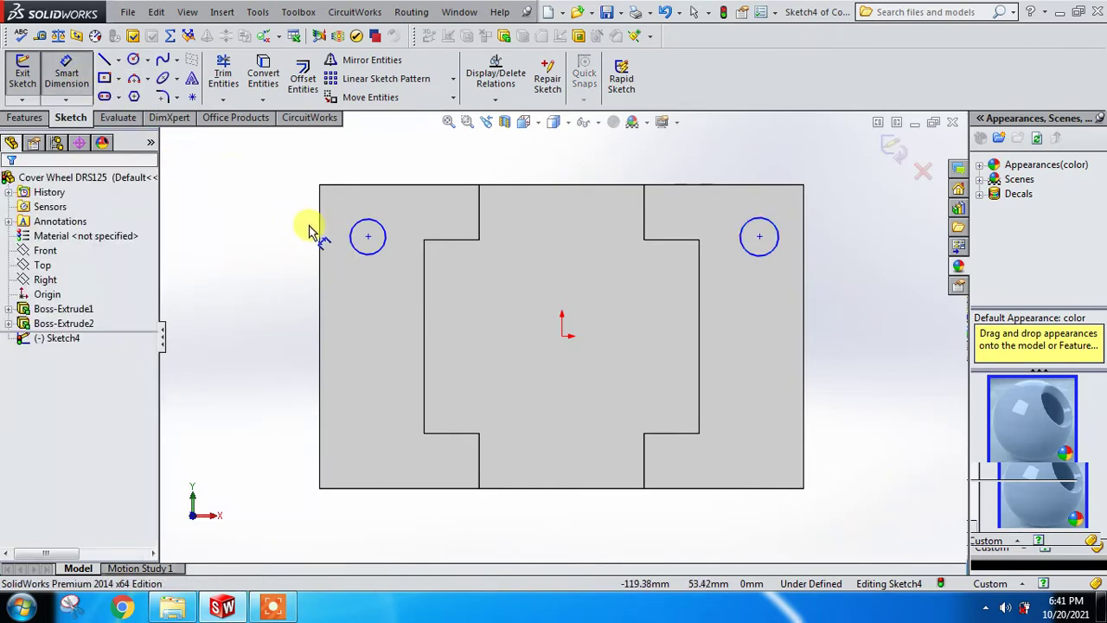
Set both circle diameters to 21
left_click(355, 248)
left_click(275, 258)
type("21")
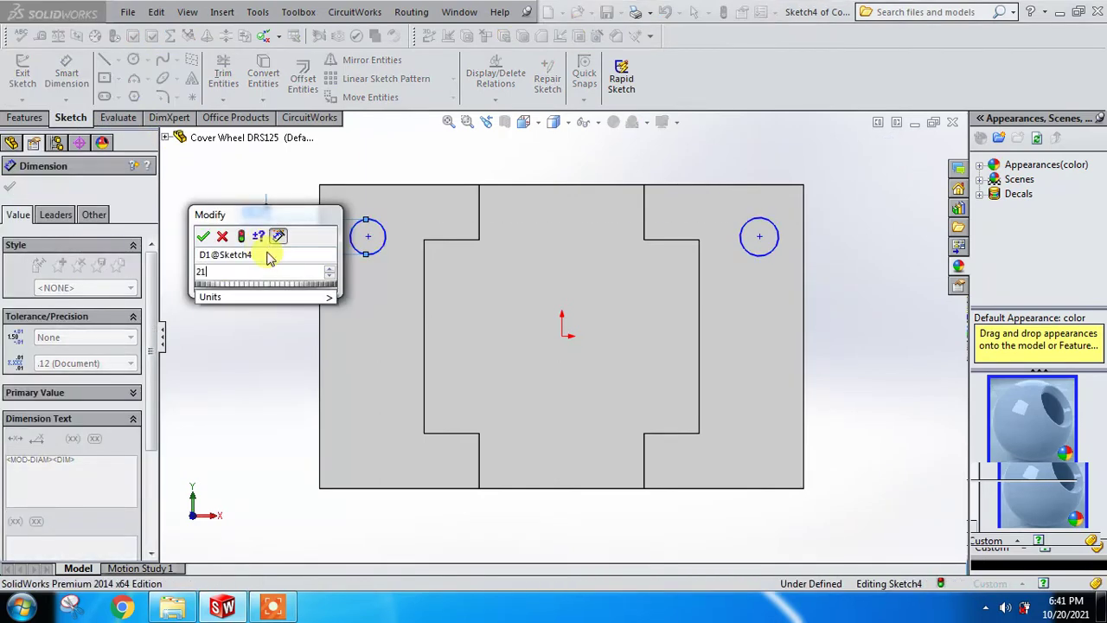
key("Return")
left_click(770, 252)
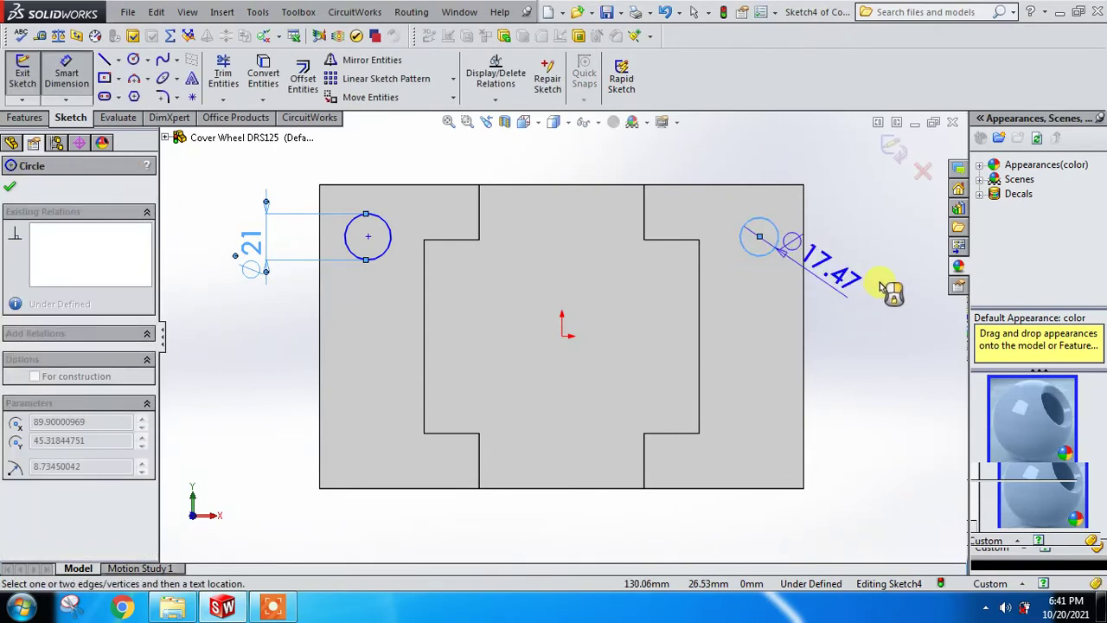
left_click(881, 287)
type("21")
key("Return")
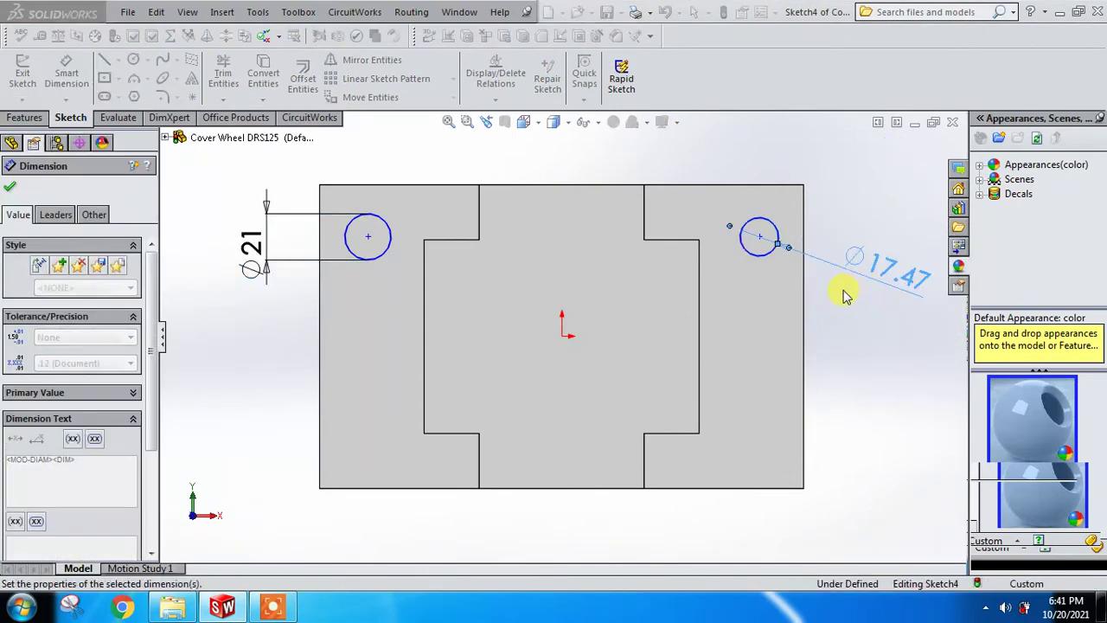
Locate both circle centres 25 mm below the top edge
left_click(372, 213)
left_click(366, 185)
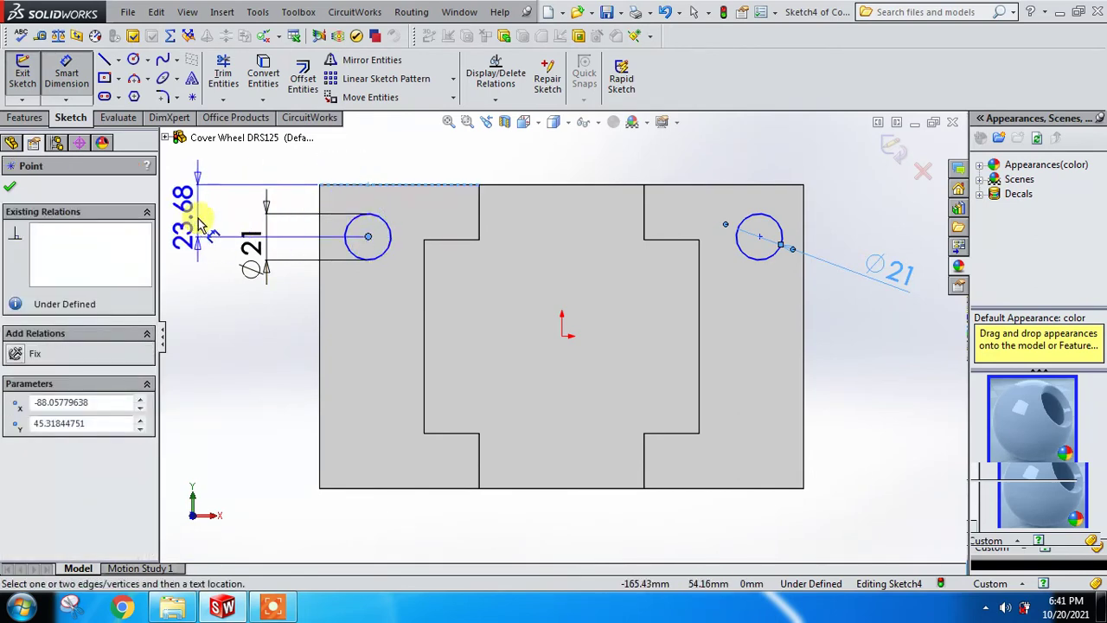
left_click(199, 223)
type("25")
key("Return")
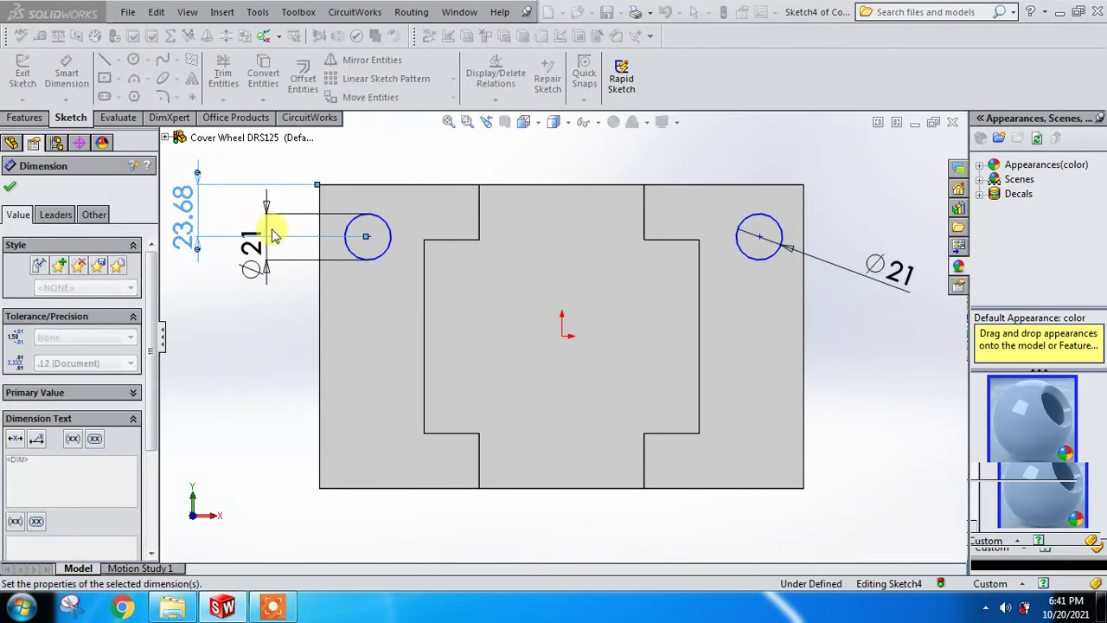
left_click(781, 237)
left_click(751, 184)
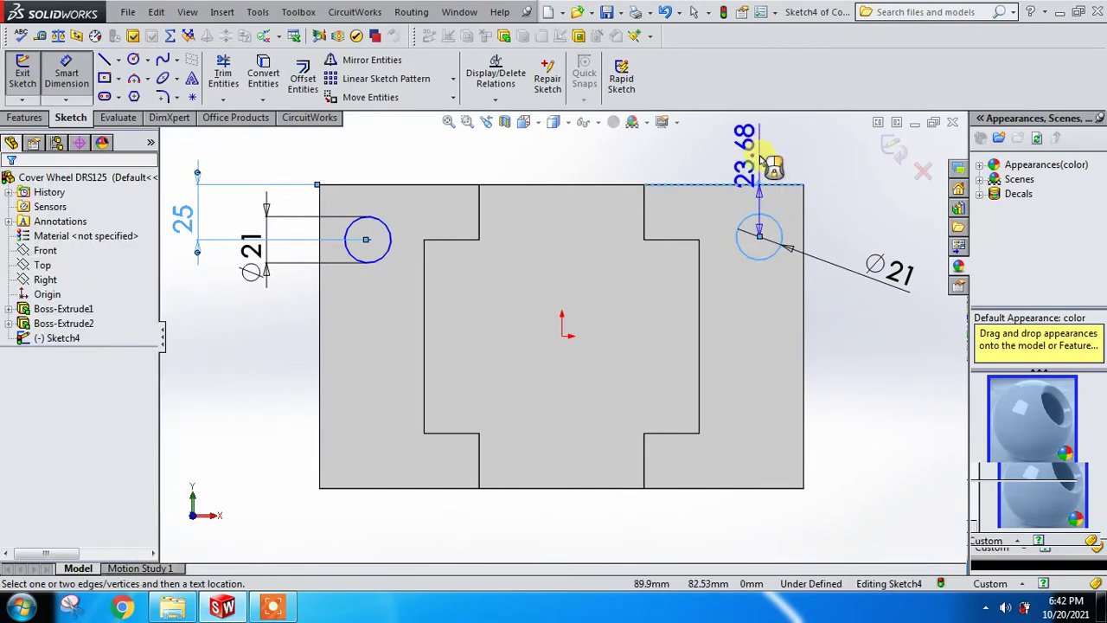
left_click(761, 160)
type("25")
key("Return")
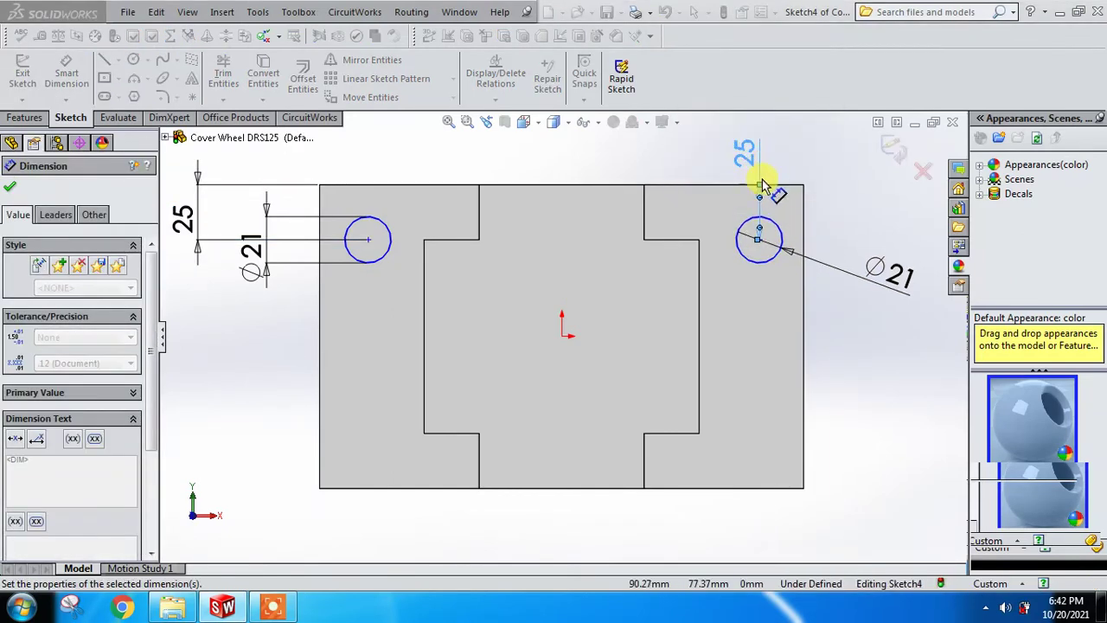
Locate each circle 25 mm from its outer side edge
left_click(767, 256)
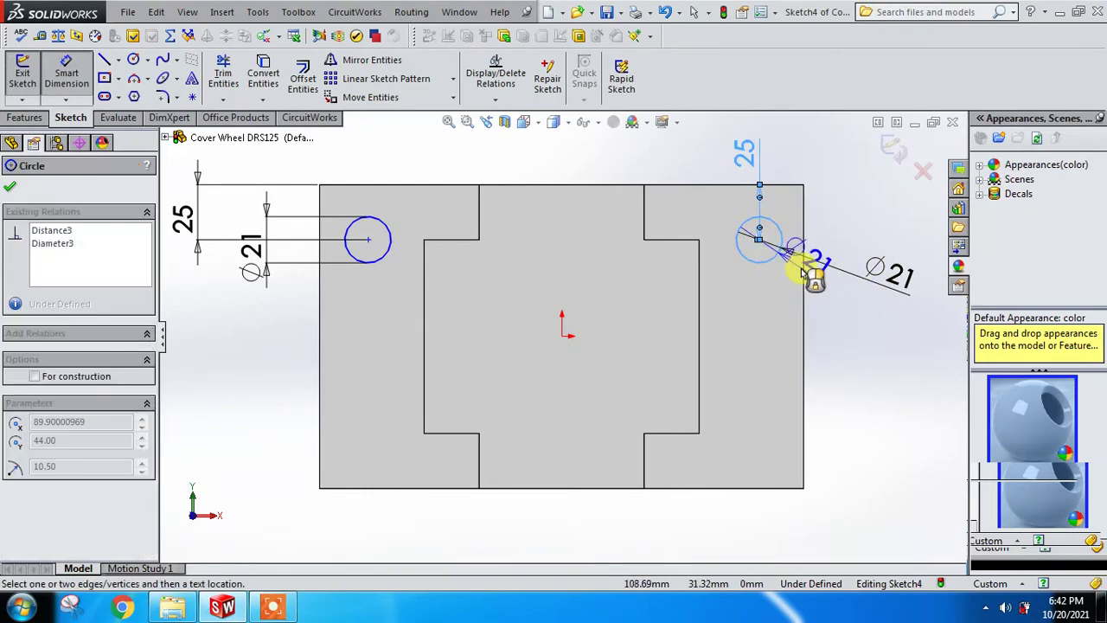
left_click(805, 276)
left_click(775, 318)
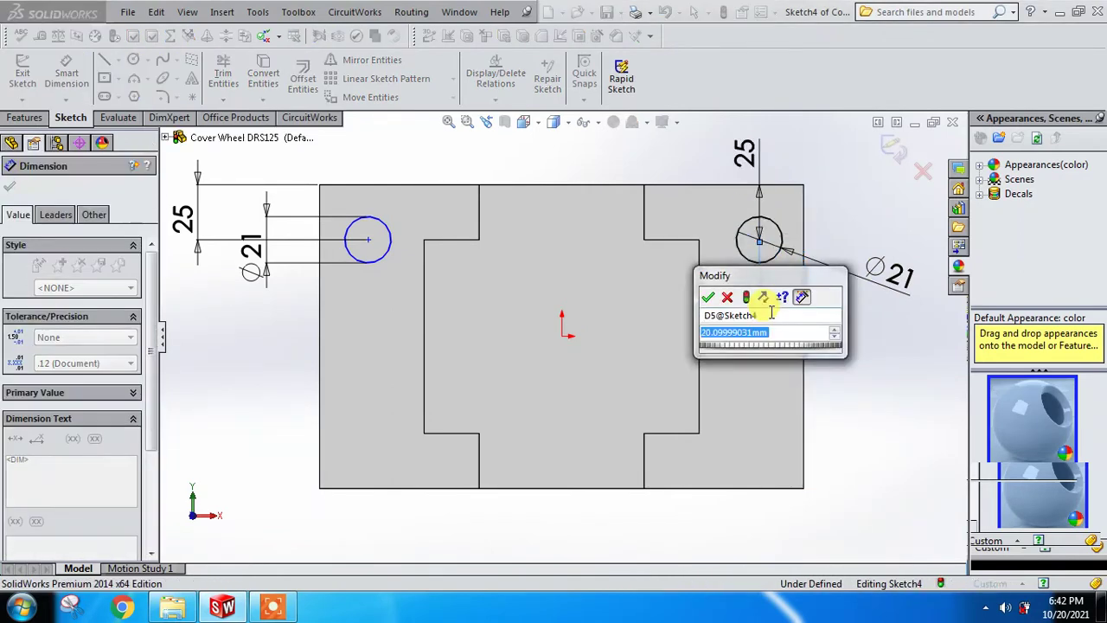
type("25")
key("Return")
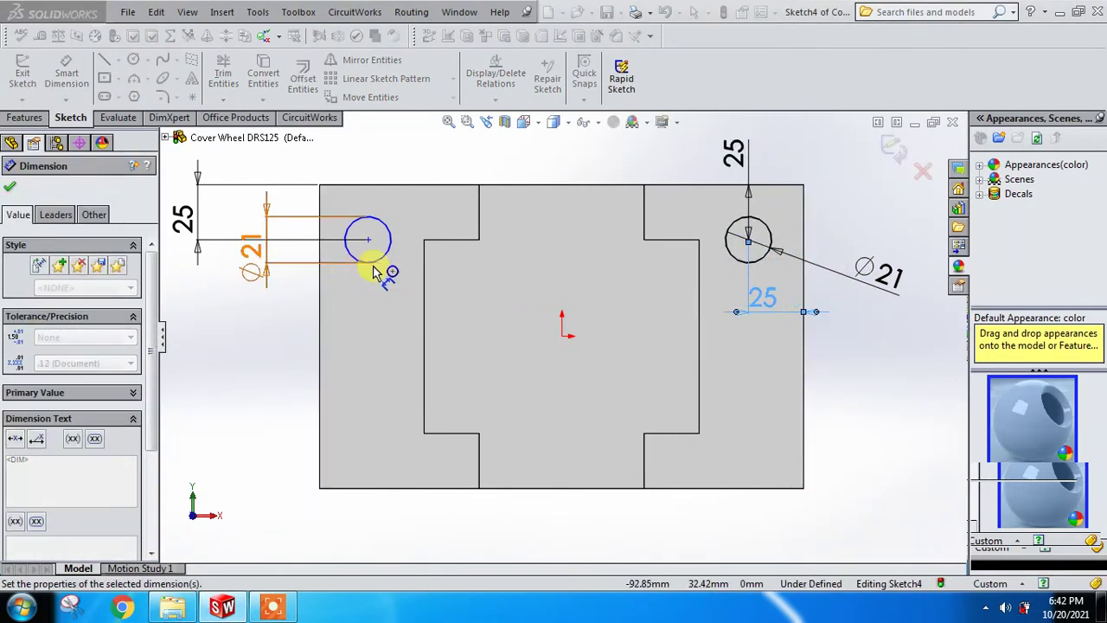
left_click(381, 259)
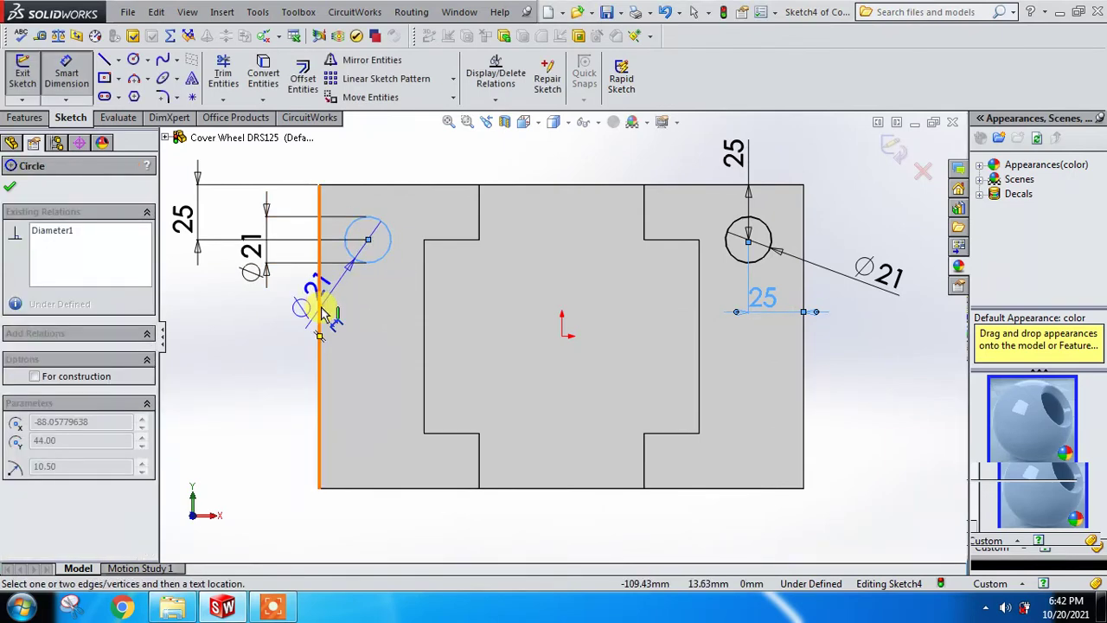
left_click(320, 314)
left_click(353, 322)
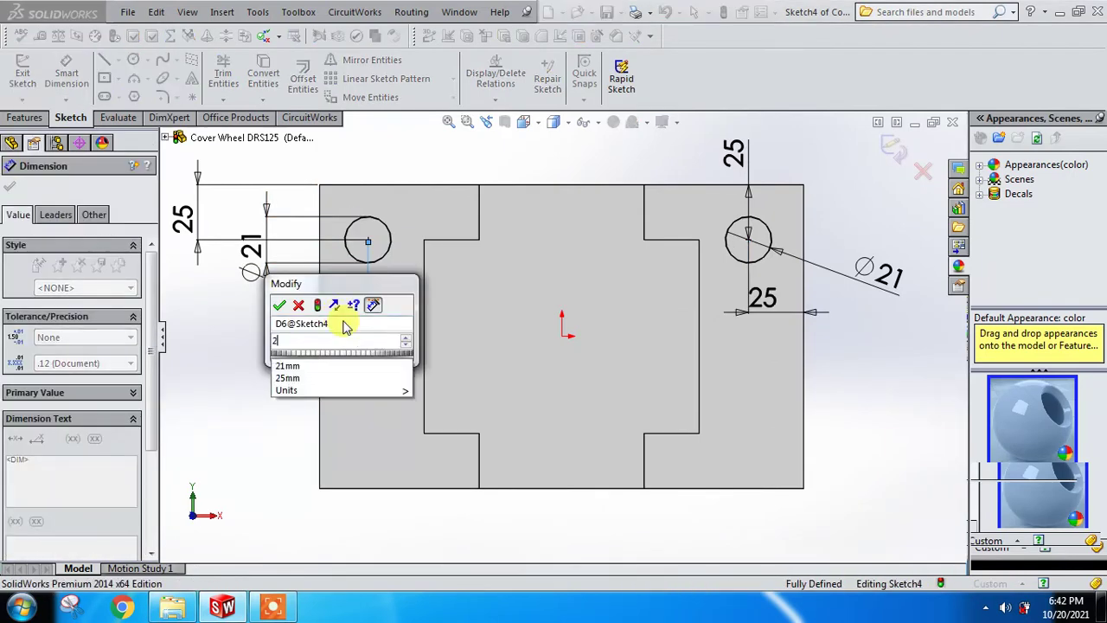
type("25")
key("Return")
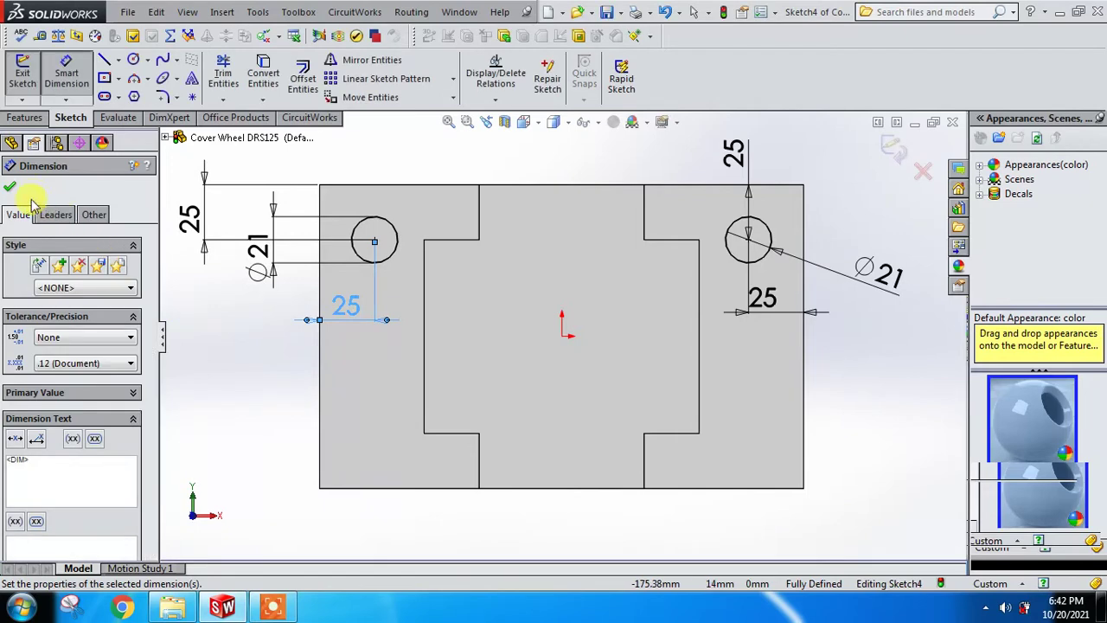
left_click(9, 191)
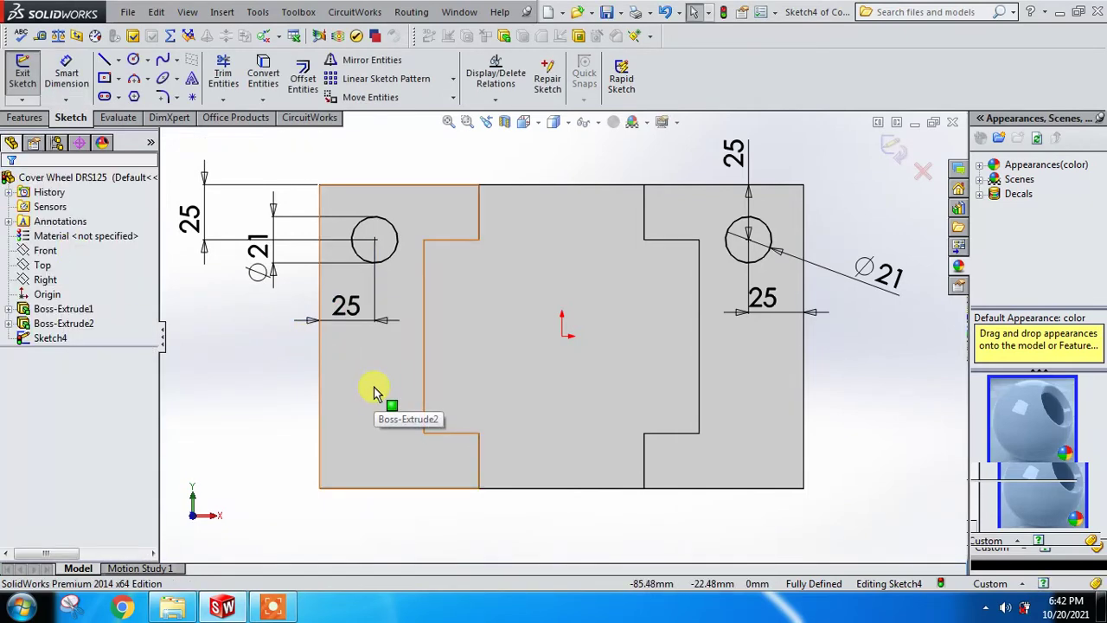
Cut the two Ø21 circles 10 mm deep with a blind Extruded Cut
left_click(133, 59)
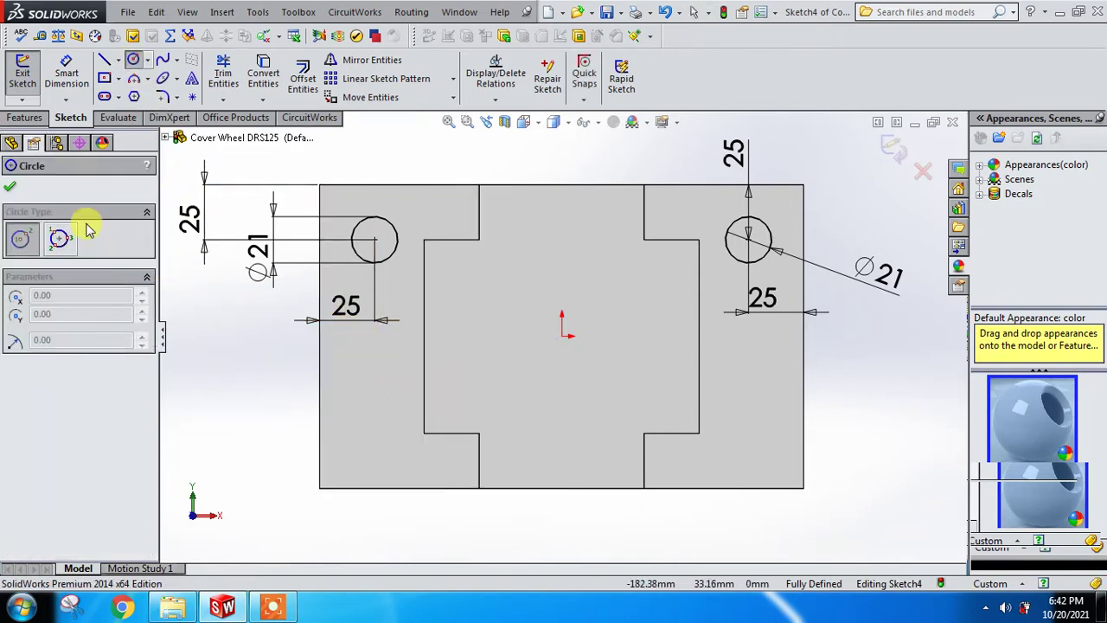
left_click(9, 191)
left_click(25, 118)
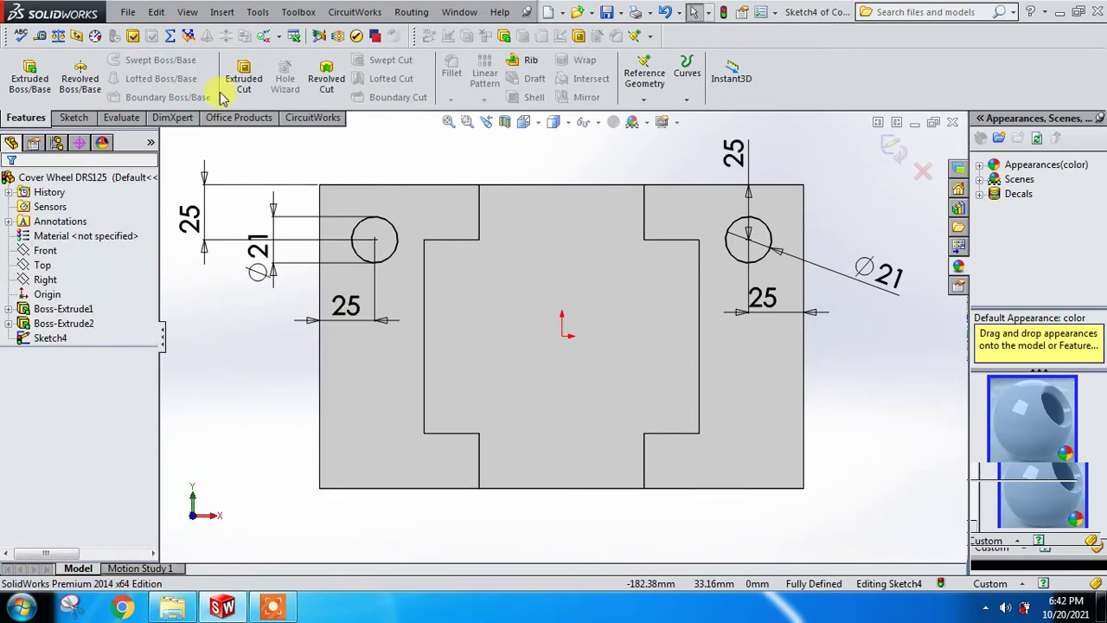
left_click(243, 80)
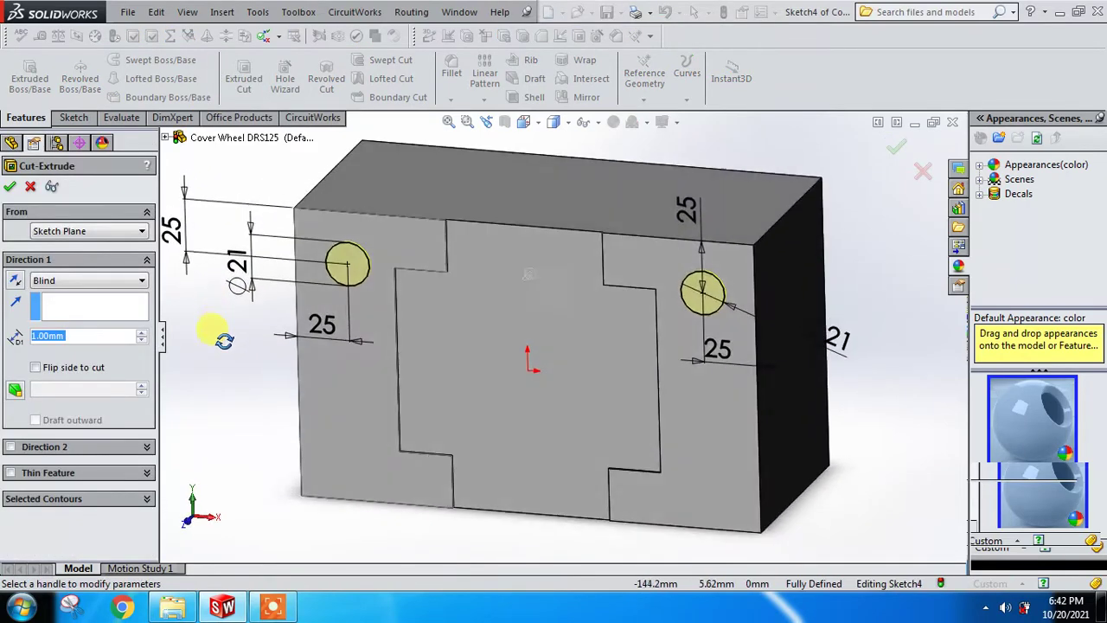
scroll(391, 332, "down", 2)
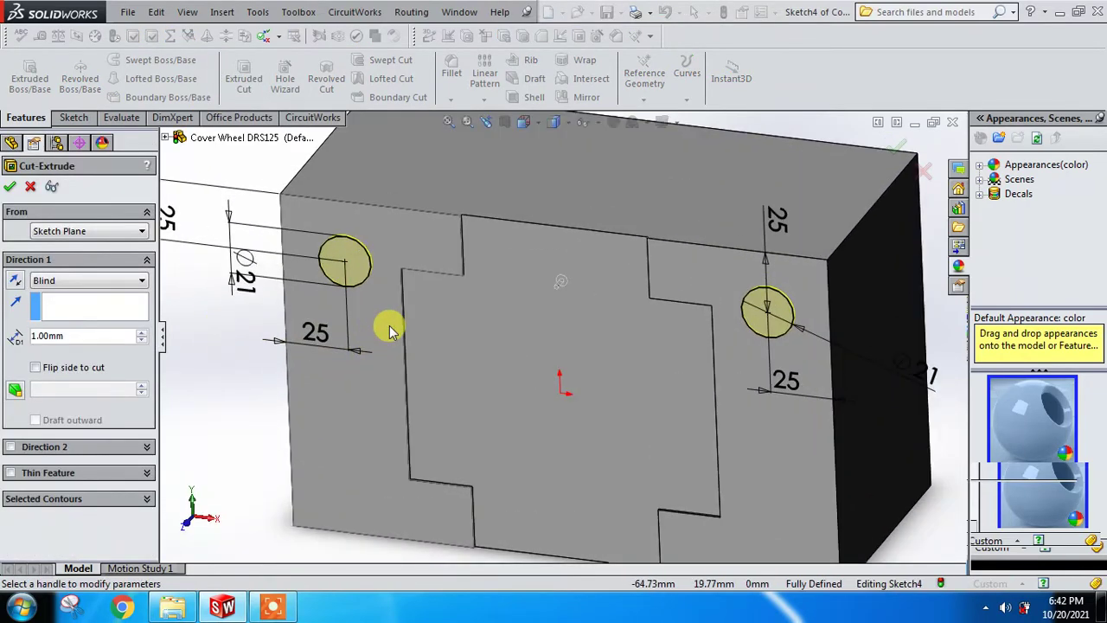
scroll(391, 331, "down", 1)
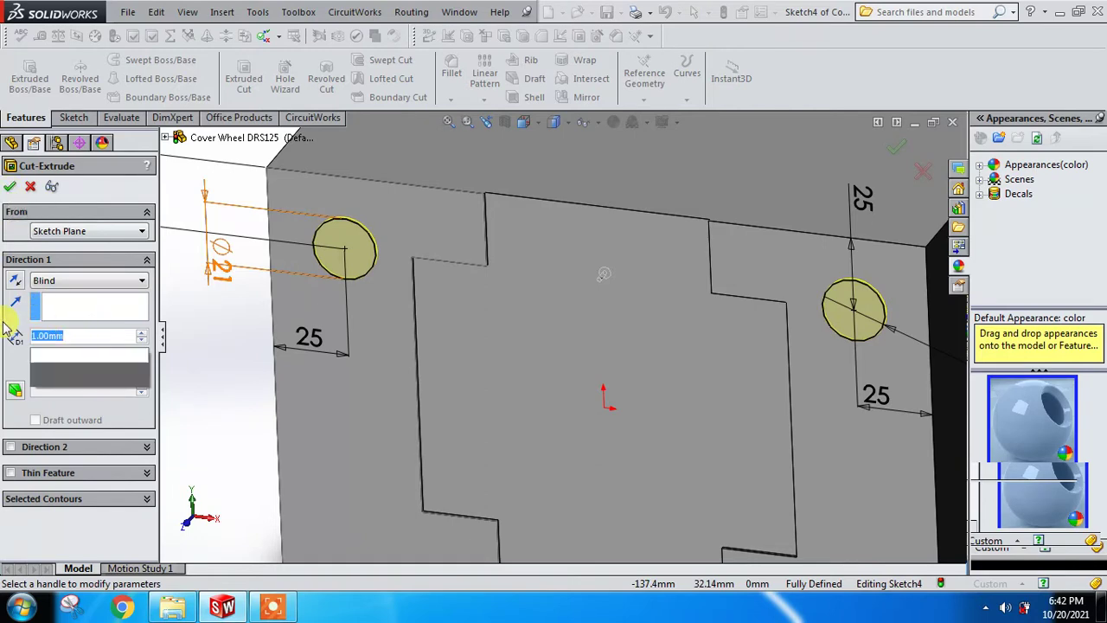
type("10")
key("Return")
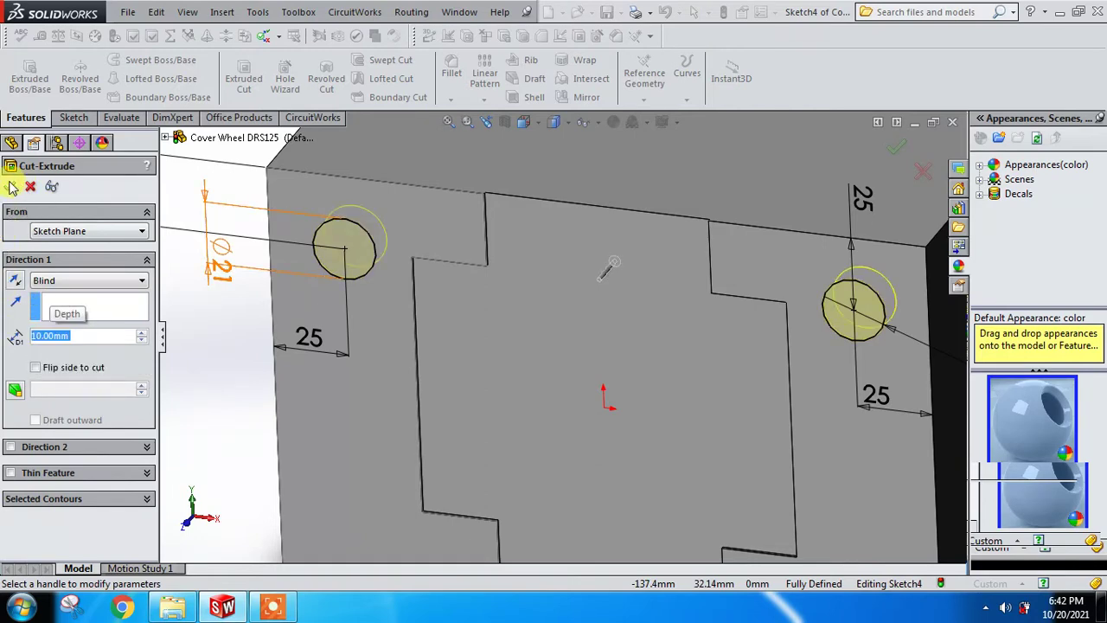
left_click(13, 188)
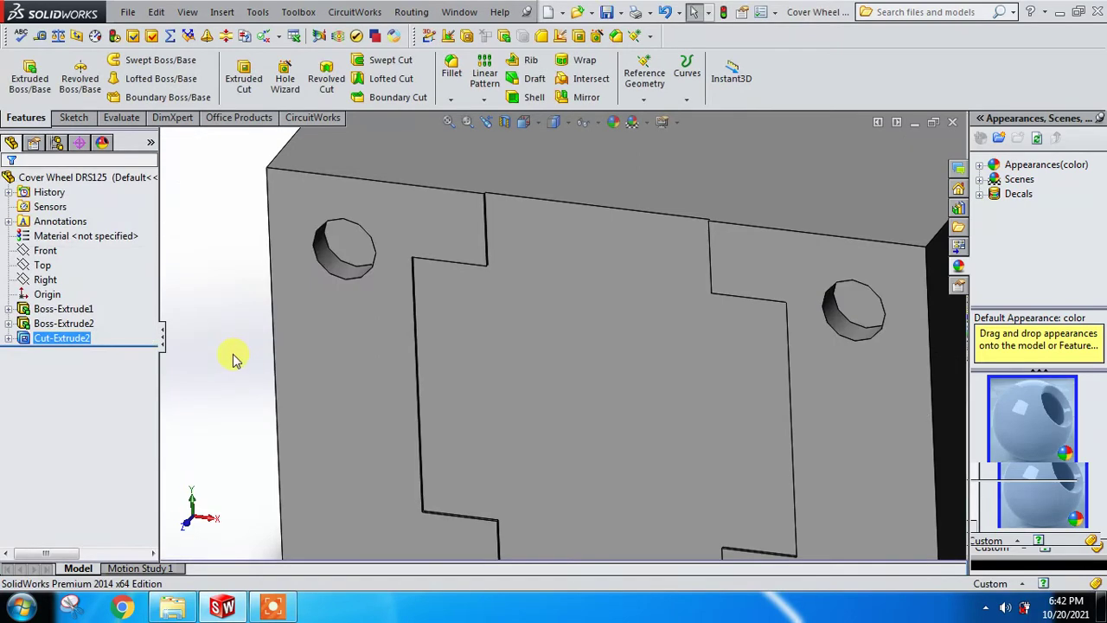
key("f")
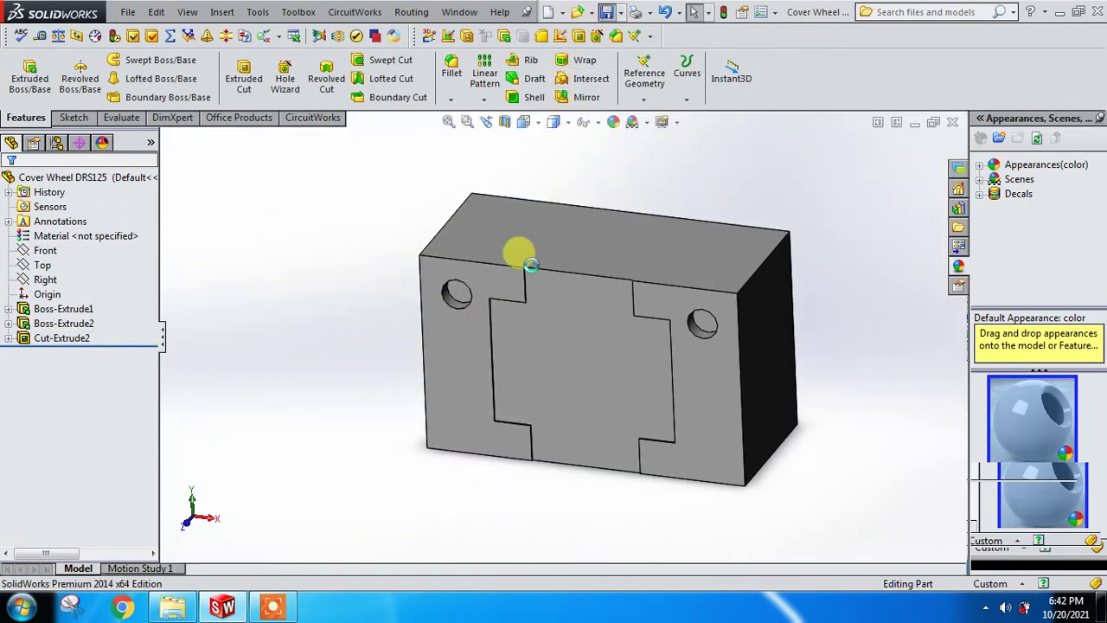
Start a sketch on the left flange face and draw two small circles below the hole
scroll(473, 407, "down", 2)
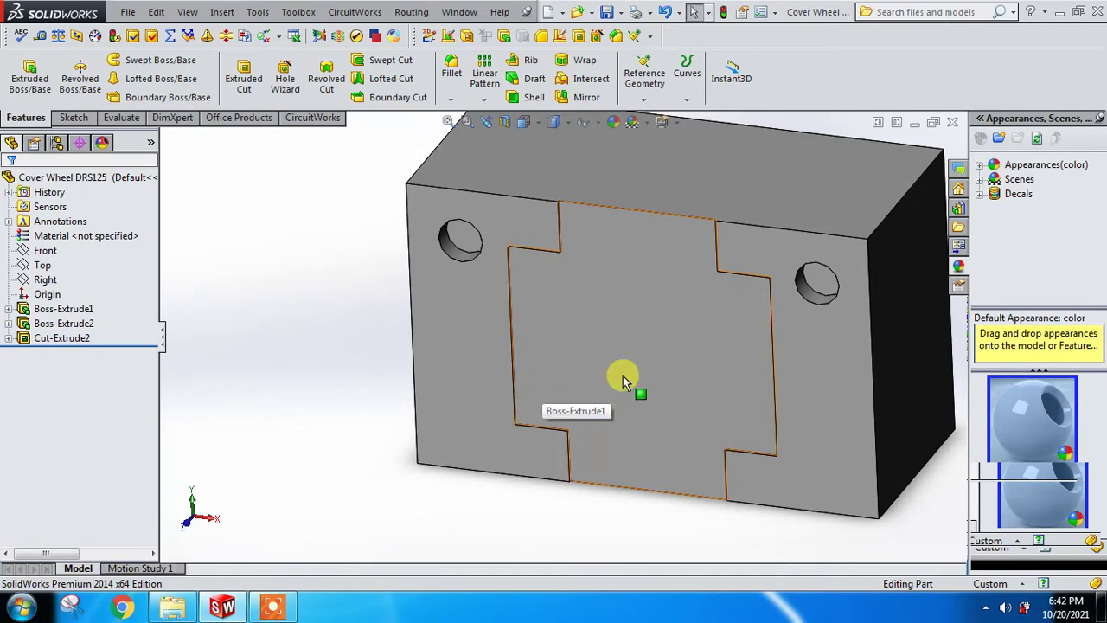
left_click(450, 359)
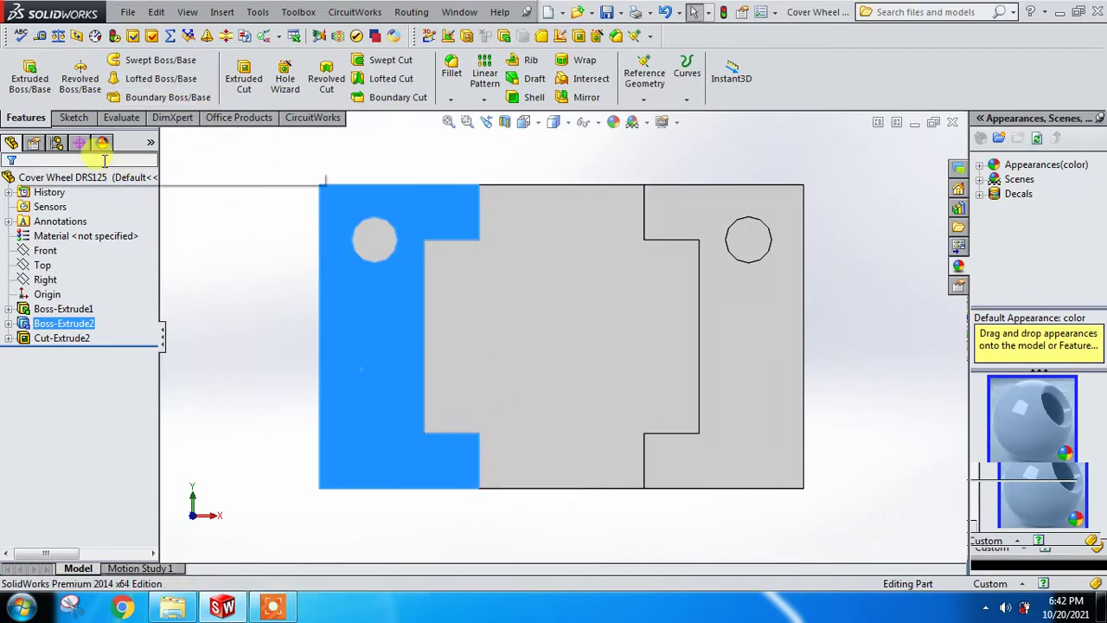
left_click(73, 118)
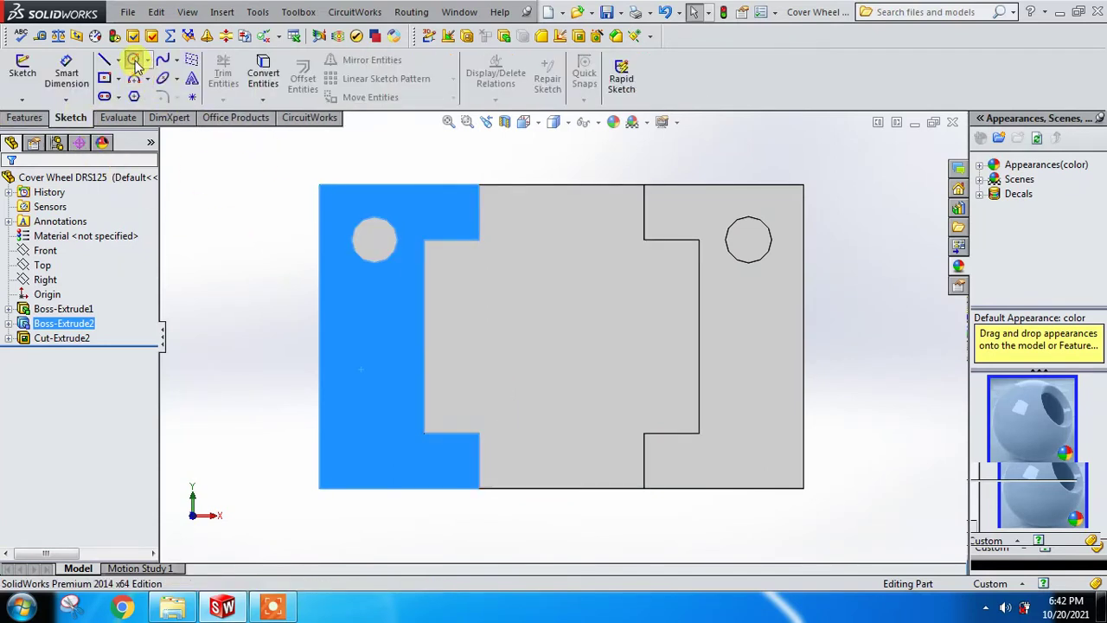
left_click(134, 62)
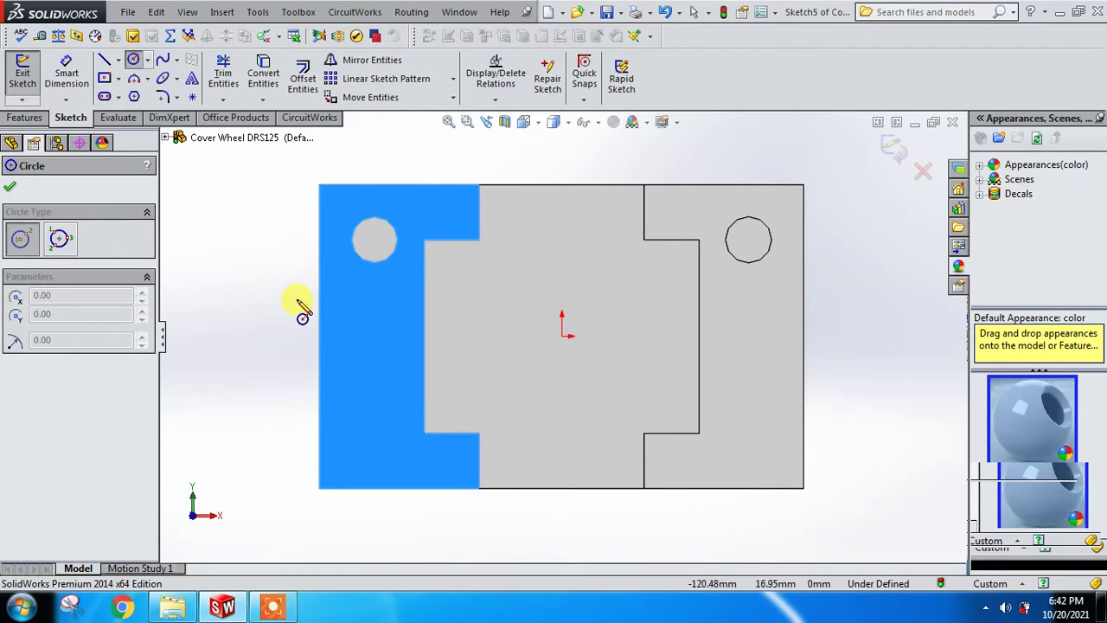
scroll(302, 315, "down", 1)
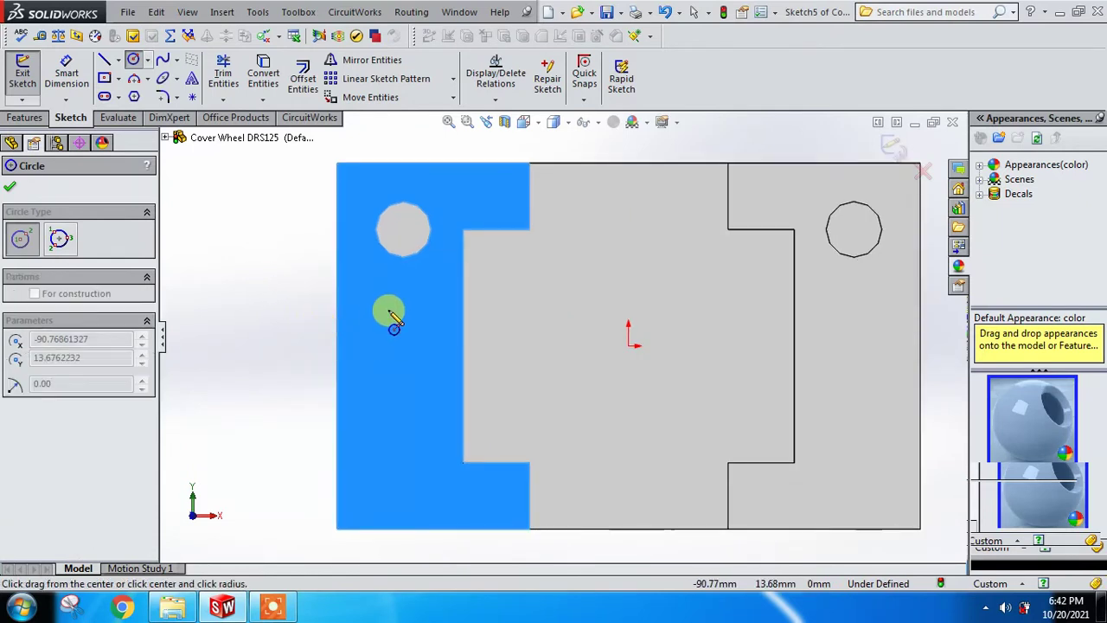
left_click_drag(389, 311, 396, 316)
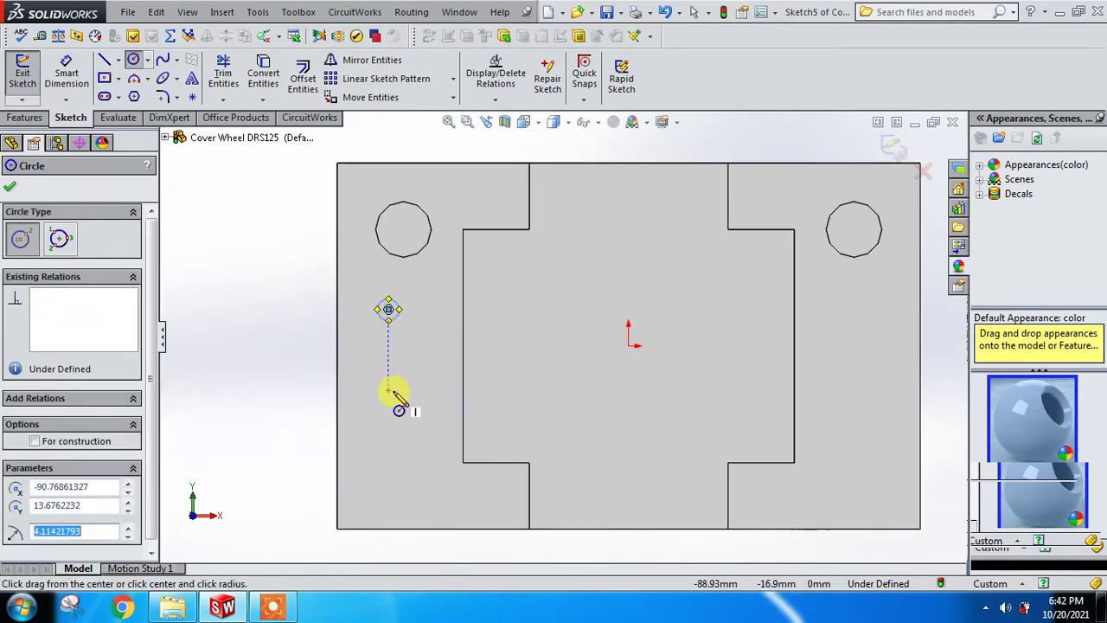
left_click(377, 356)
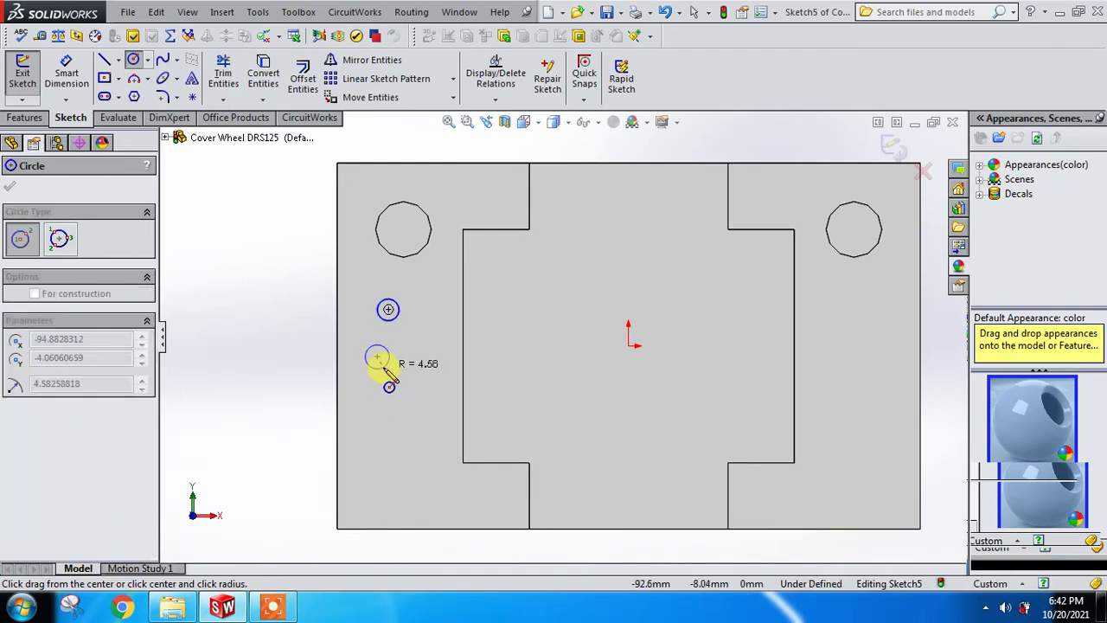
left_click(383, 367)
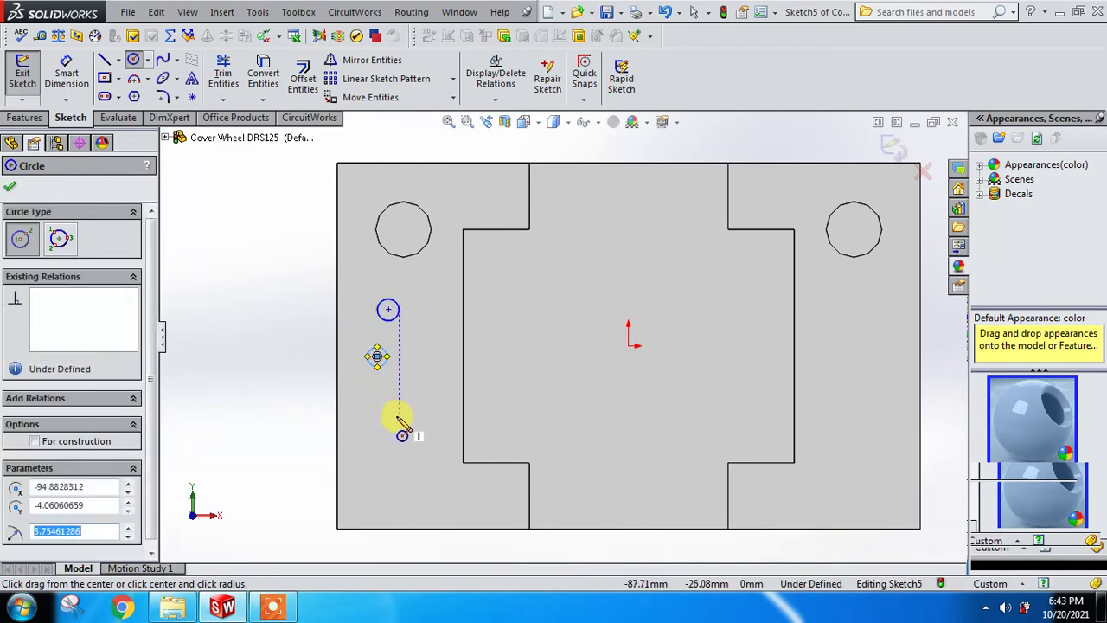
Add a third small circle lower on the left flange
left_click(386, 415)
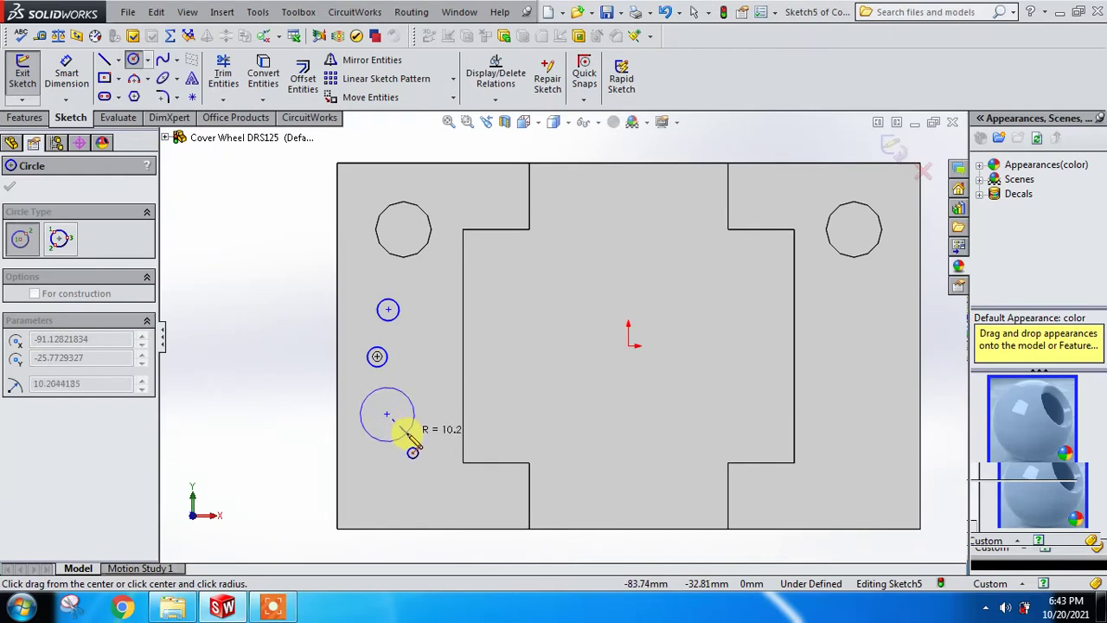
key("Escape")
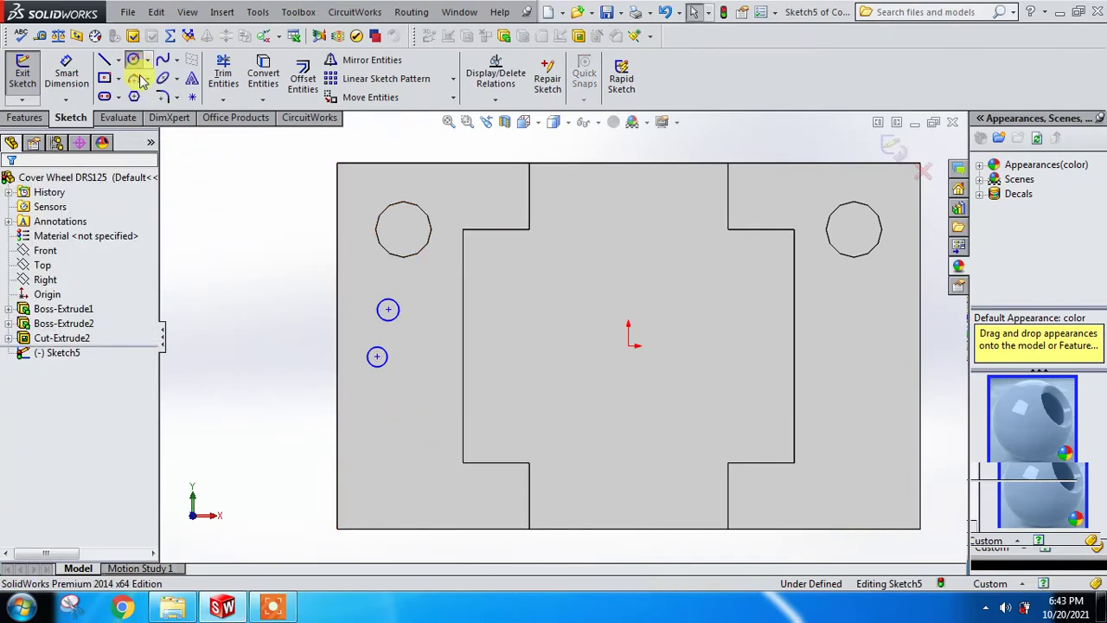
left_click(134, 60)
left_click(387, 423)
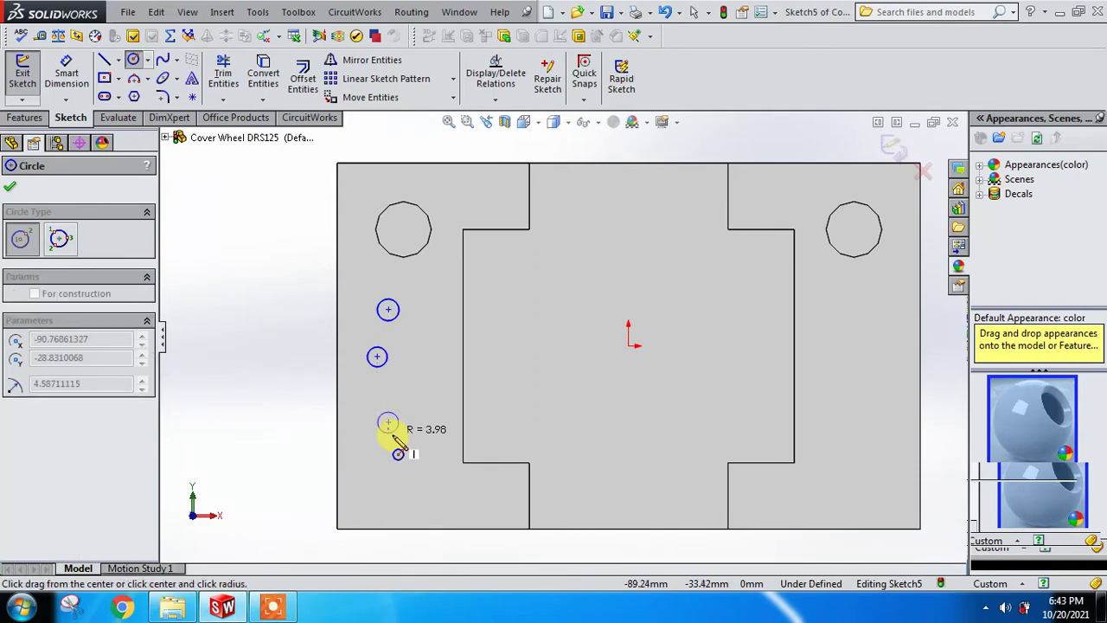
left_click(391, 440)
key("Escape")
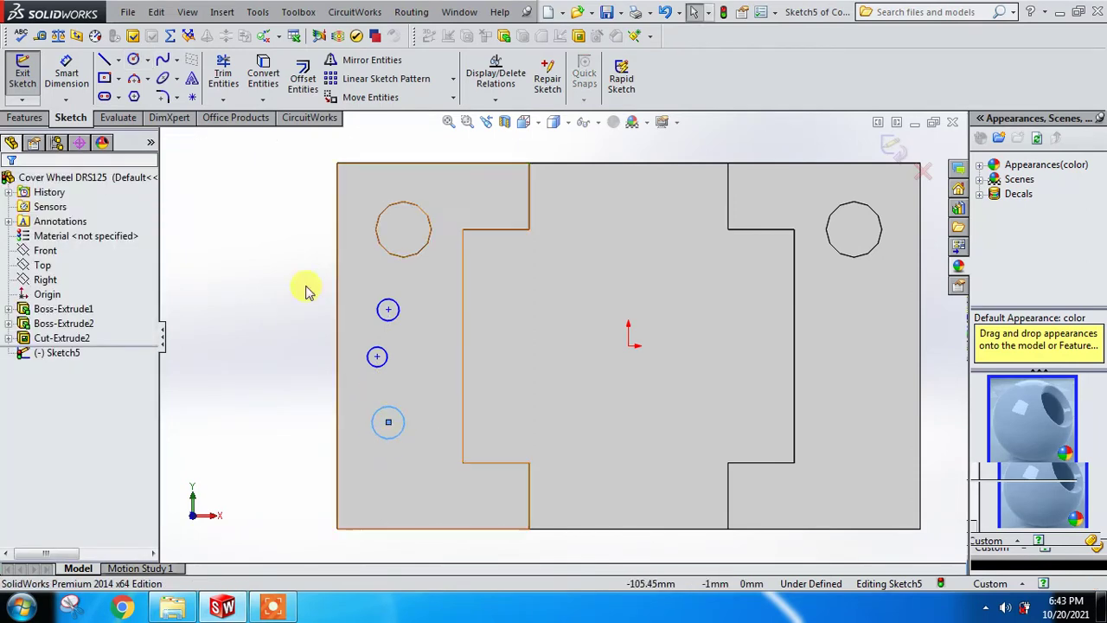
left_click(66, 73)
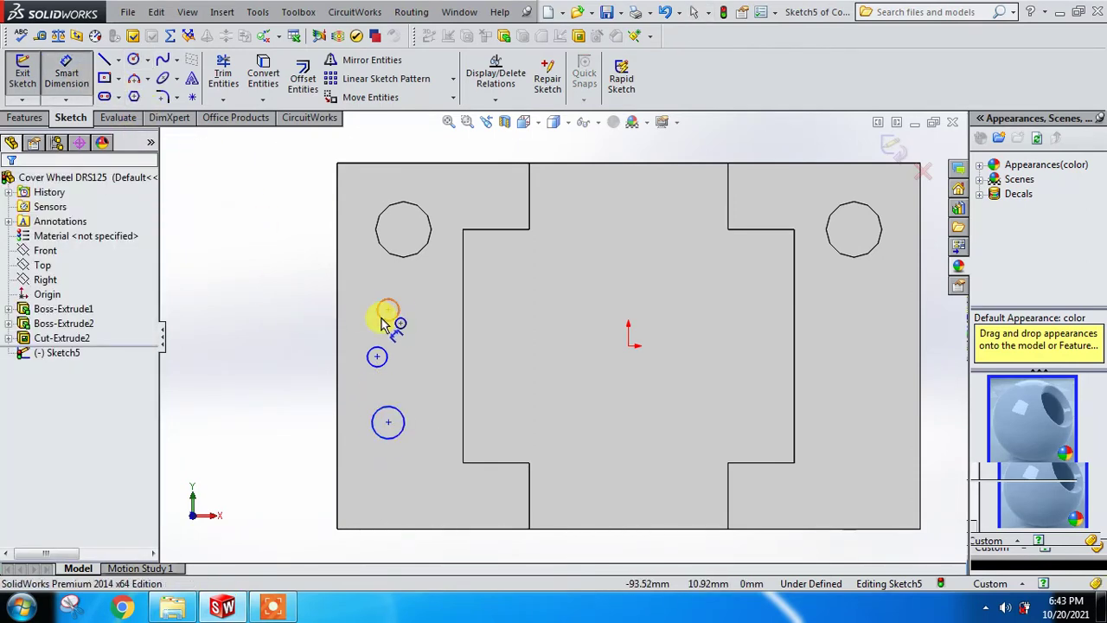
Dimension the three circles' diameters as 7.5, 10 and 15 from top to bottom
left_click(382, 322)
left_click(285, 311)
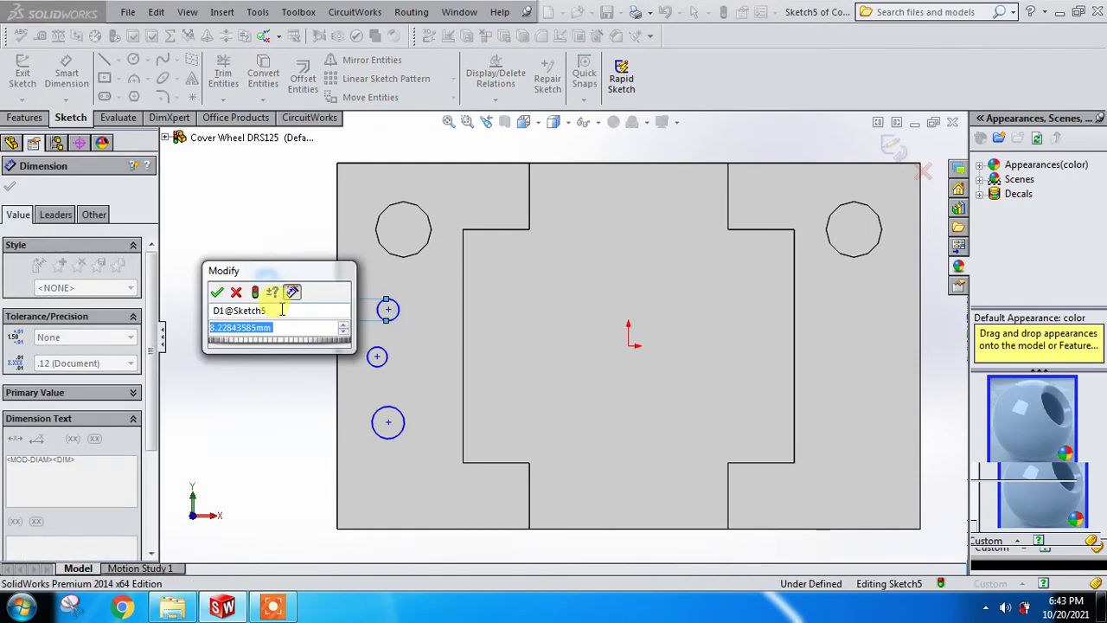
type("7")
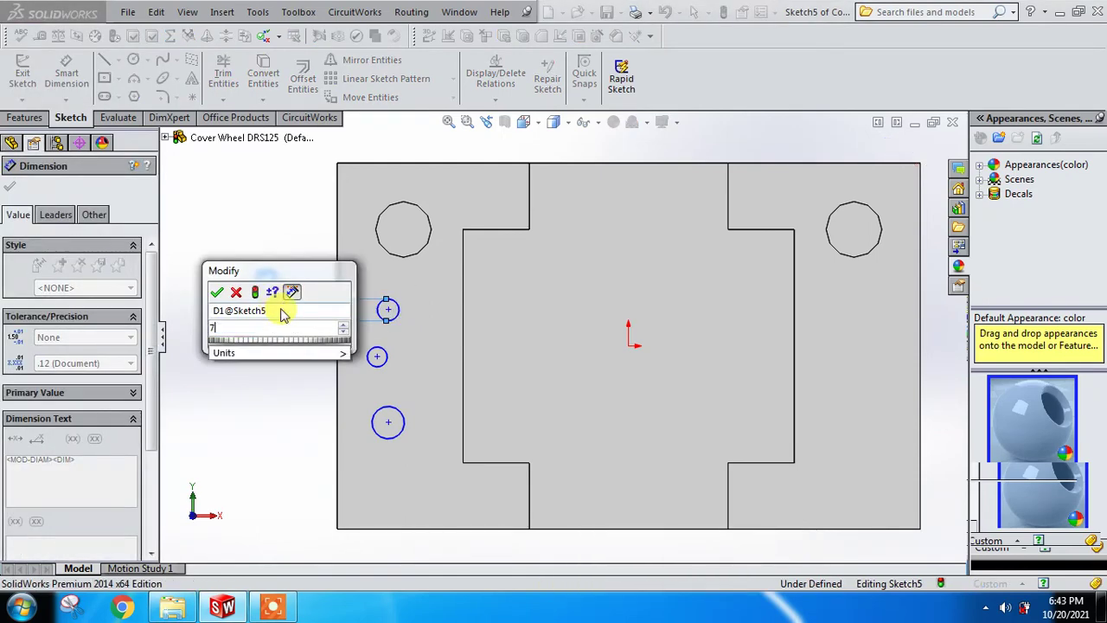
type(".5")
key("Return")
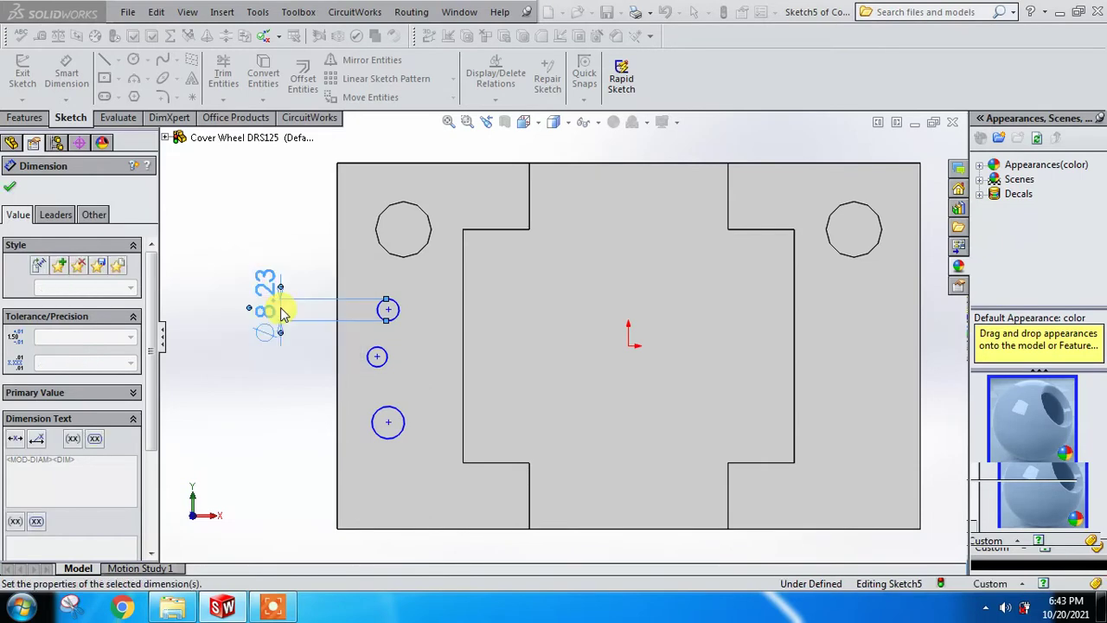
left_click(378, 370)
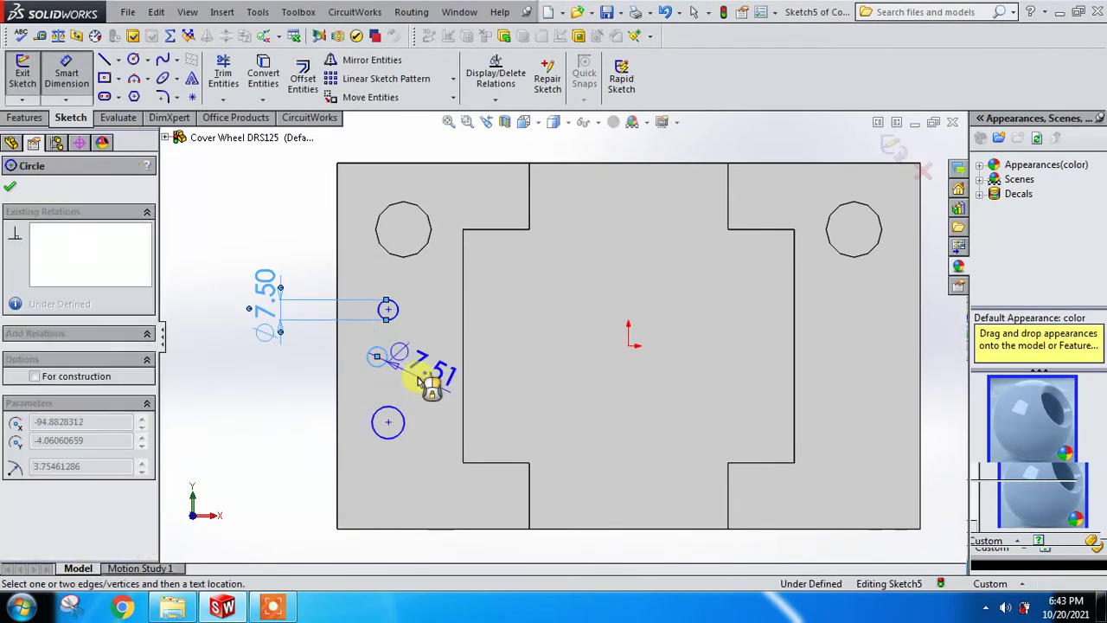
left_click(415, 391)
type("10")
key("Return")
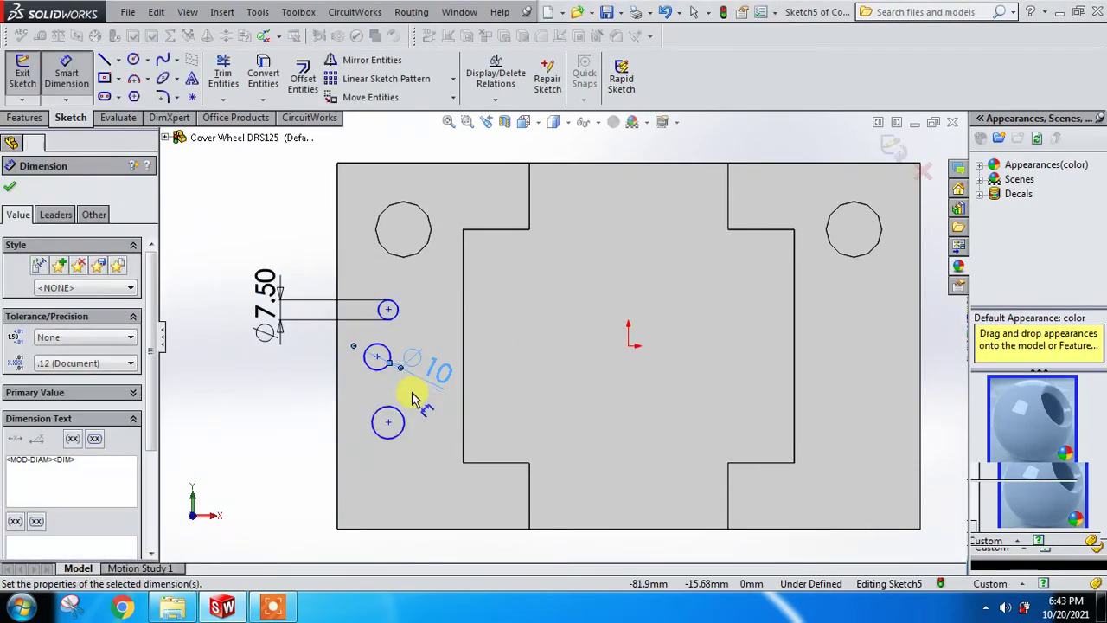
left_click(402, 429)
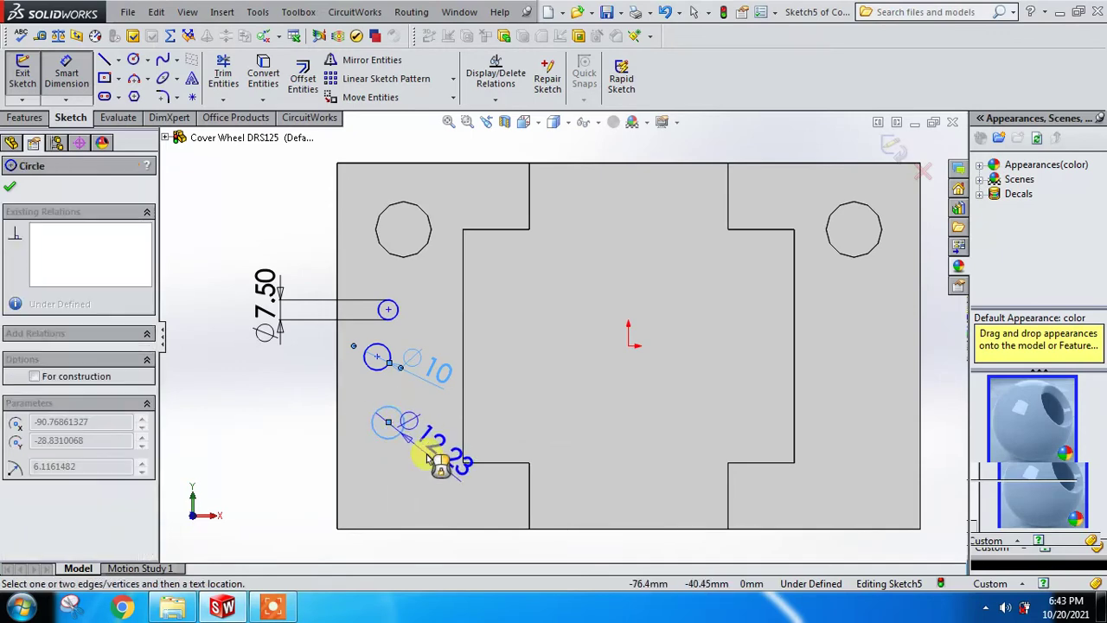
left_click(425, 455)
type("15")
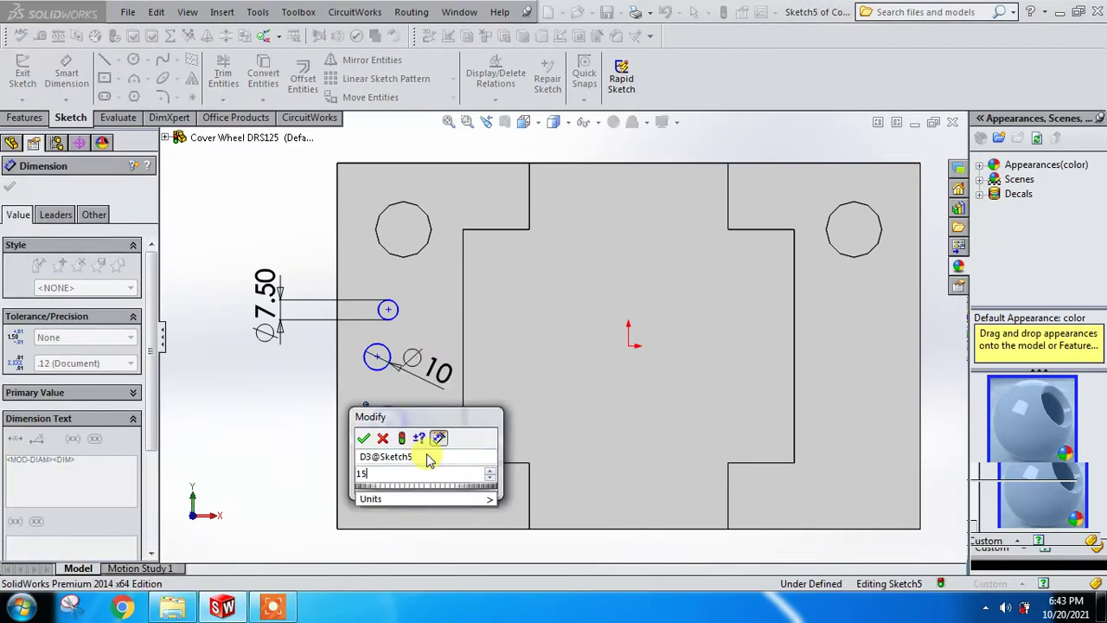
key("Return")
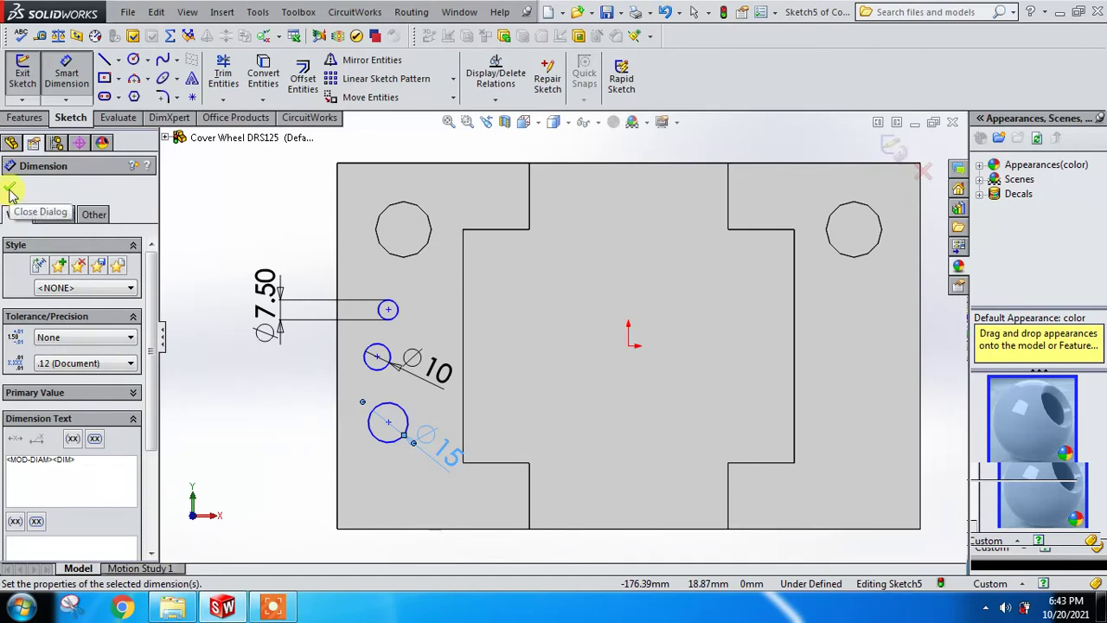
Draw a fourth circle near the bottom of the left flange and set its diameter to 10
left_click(133, 59)
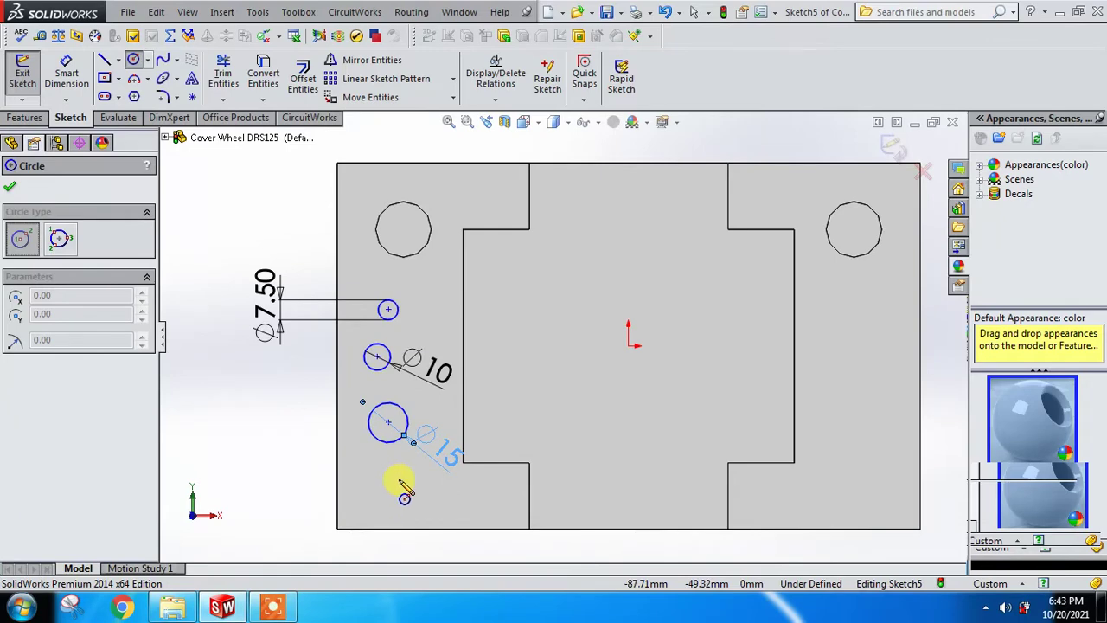
left_click(434, 498)
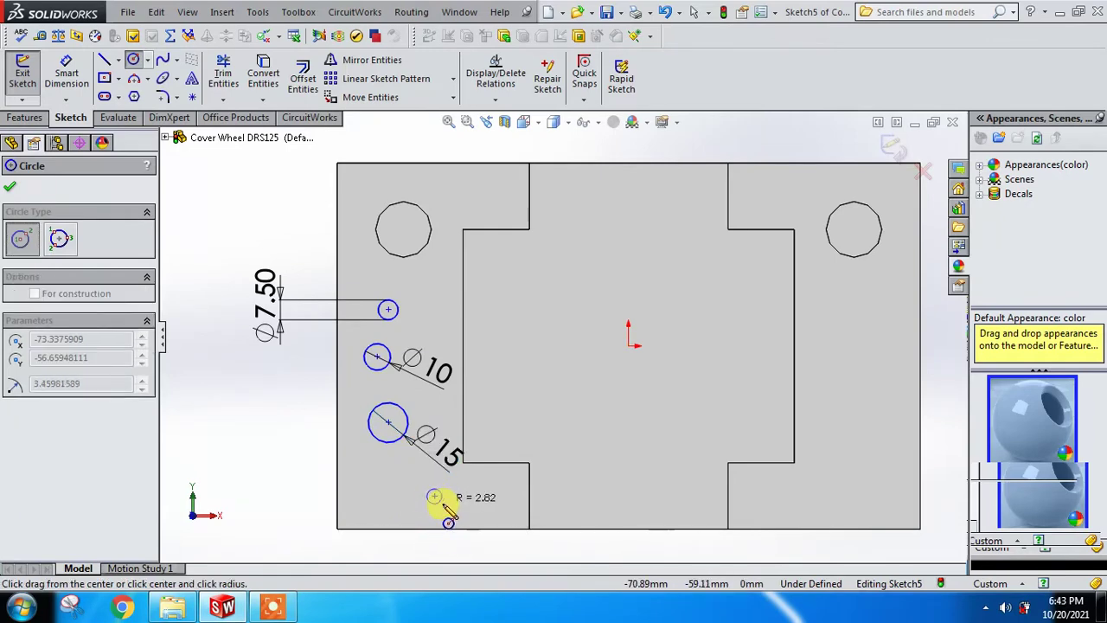
left_click(449, 523)
left_click(66, 73)
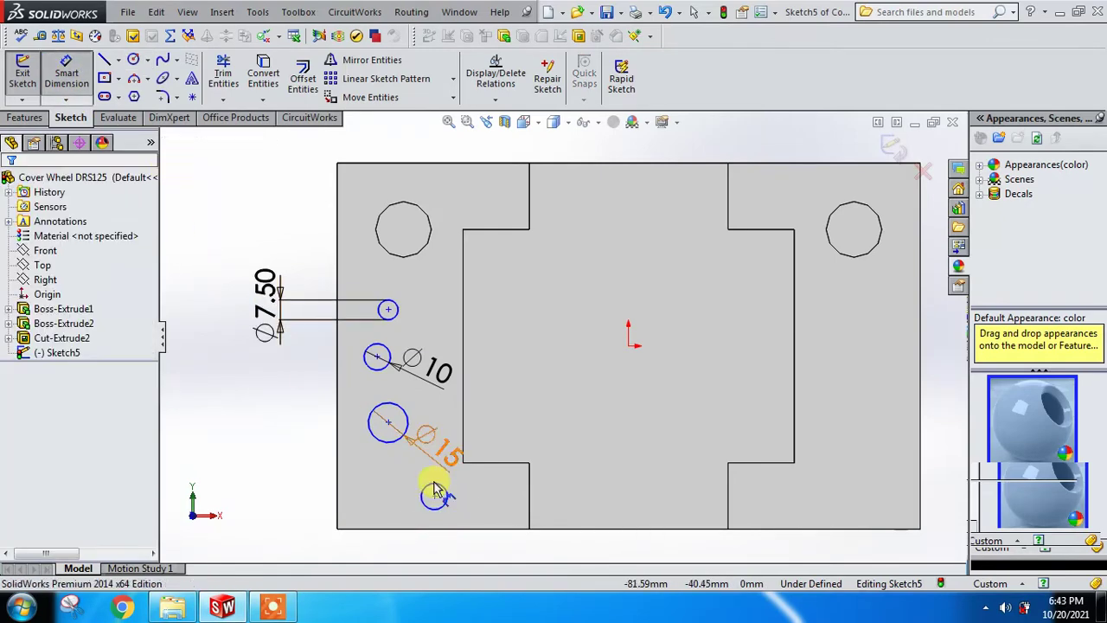
left_click(427, 500)
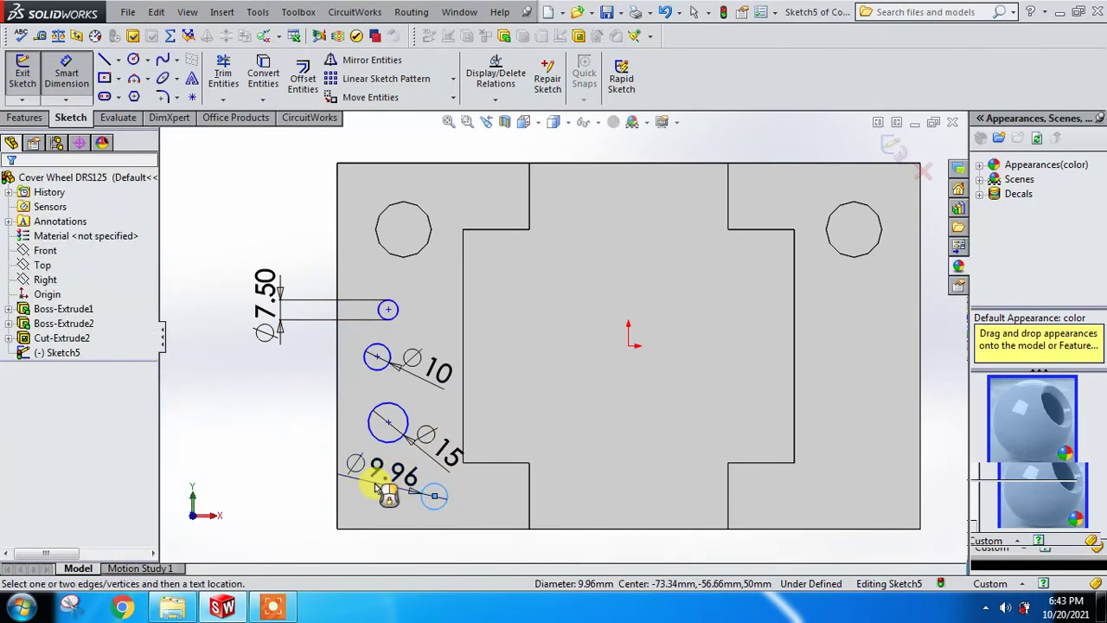
left_click(381, 486)
type("10")
key("Return")
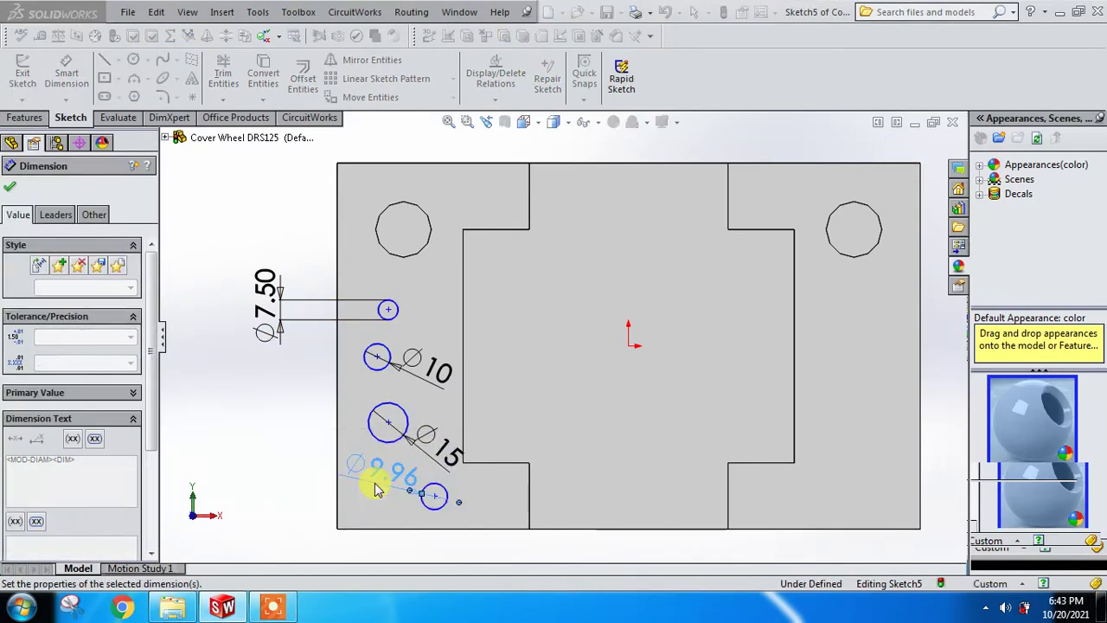
scroll(381, 333, "down", 1)
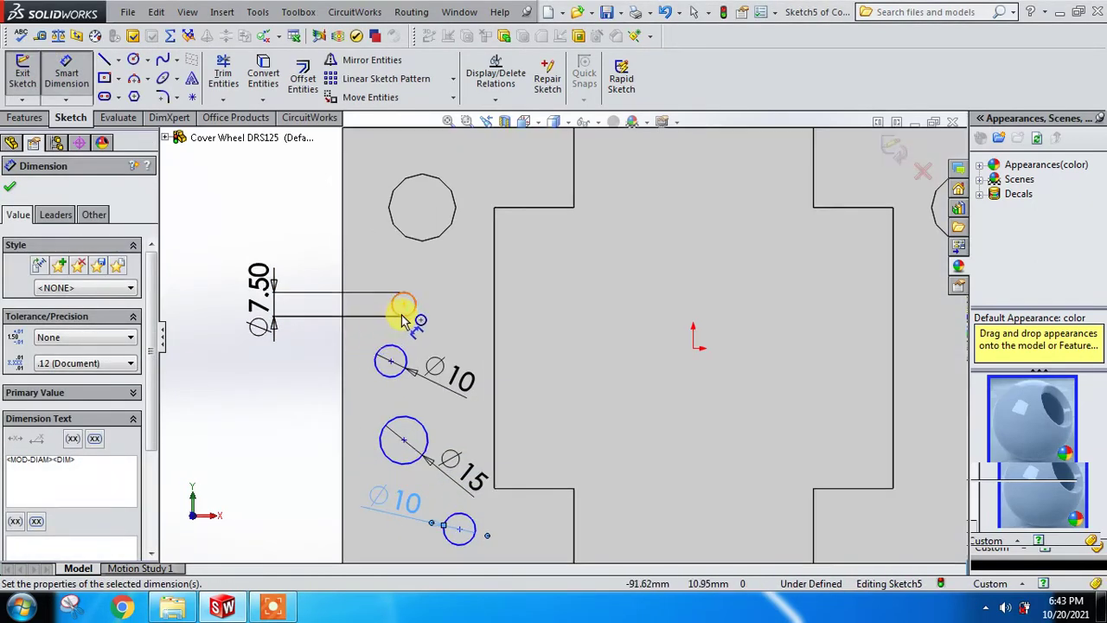
Locate the Ø7.5 and upper Ø10 circles 19 and 15 from the left edge
left_click(401, 322)
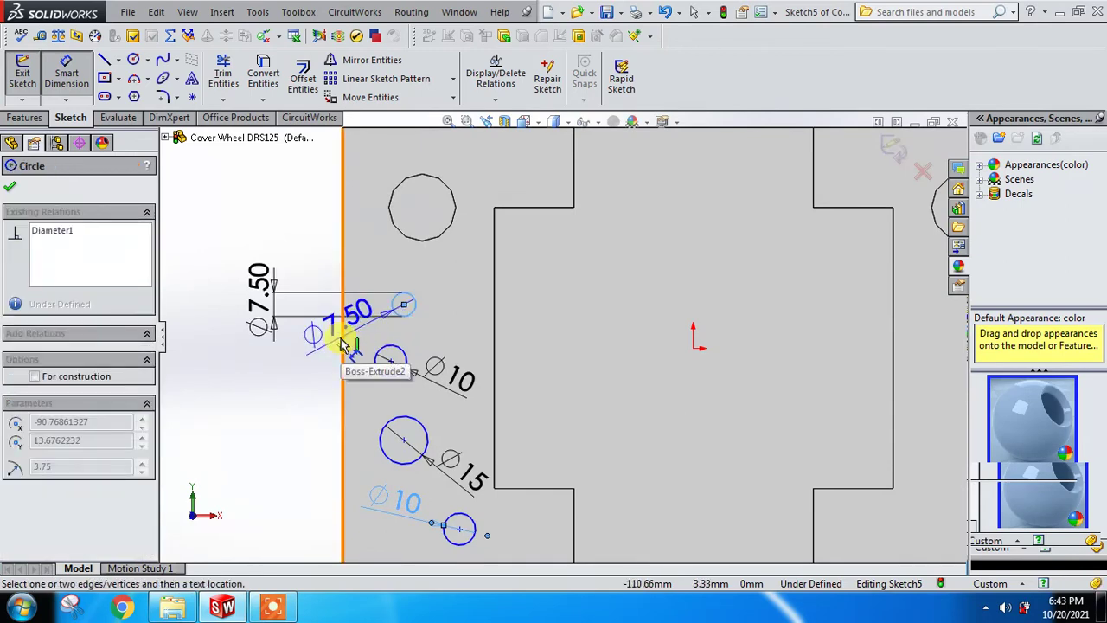
left_click(343, 345)
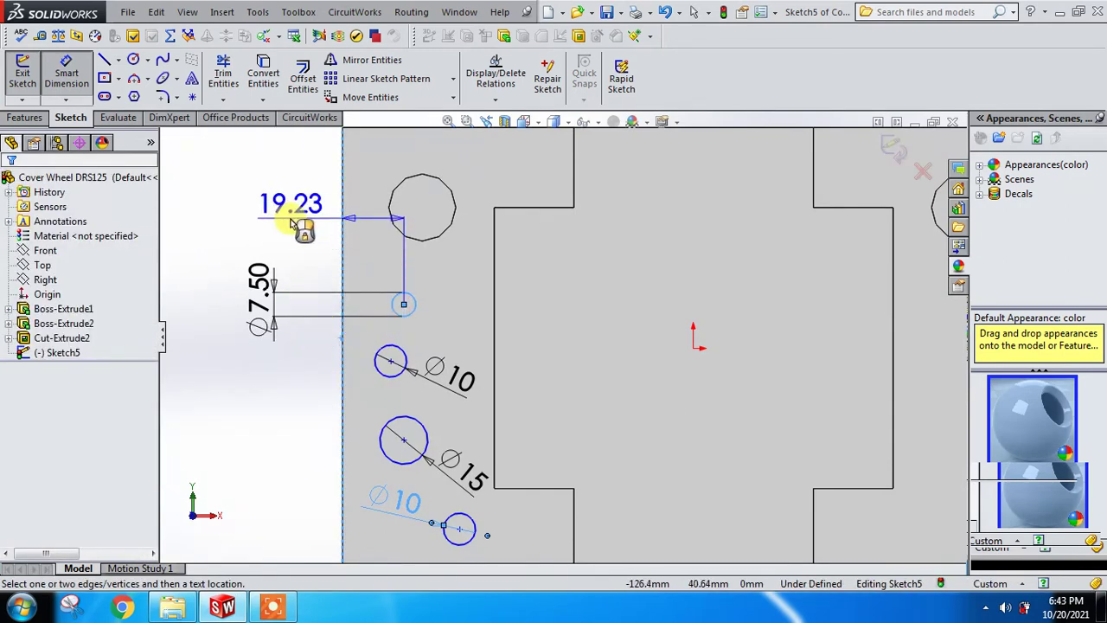
left_click(288, 226)
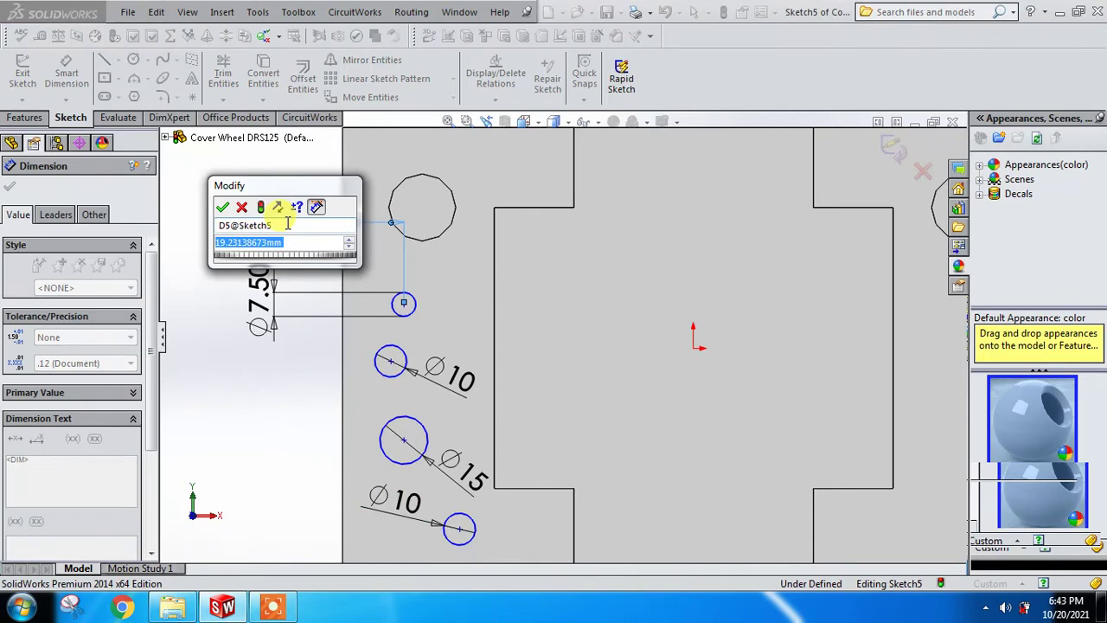
type("19")
key("Return")
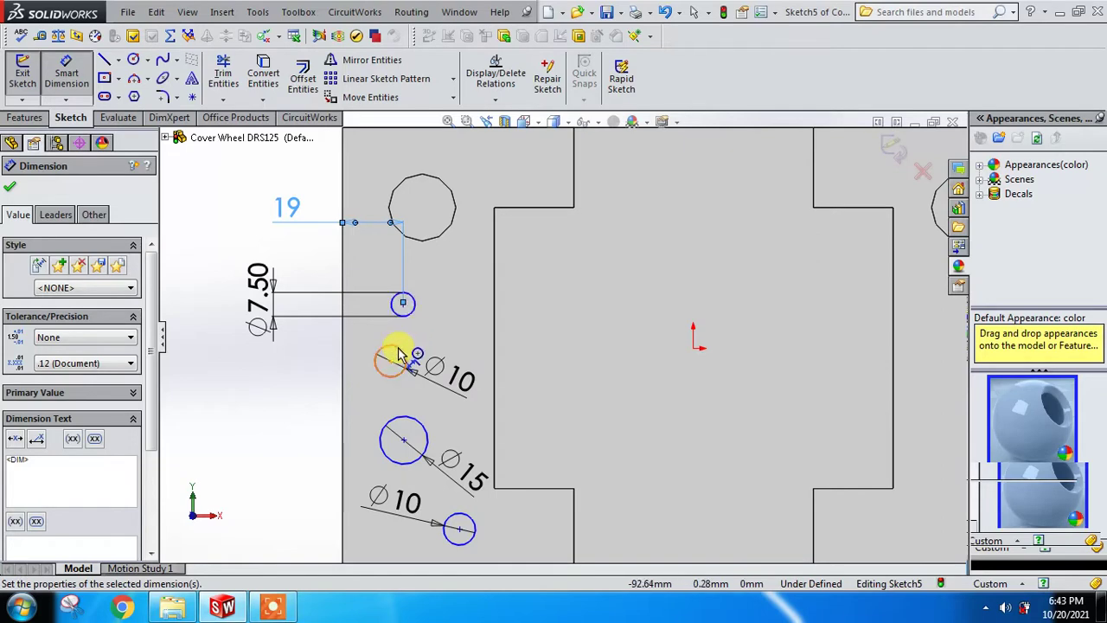
left_click(381, 372)
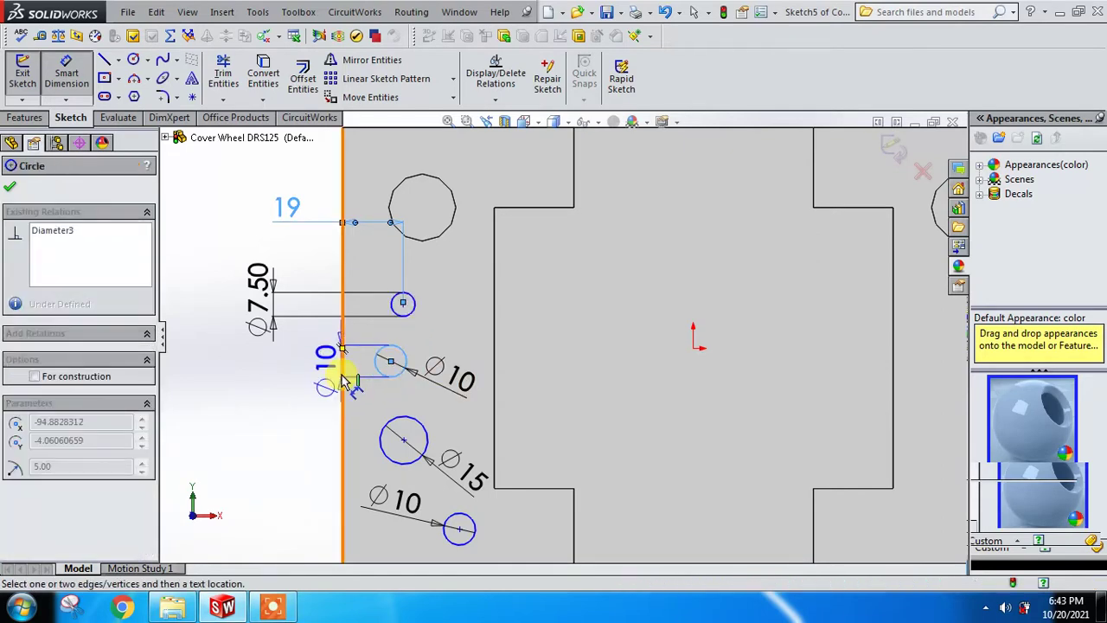
left_click(343, 372)
left_click(286, 368)
type("15")
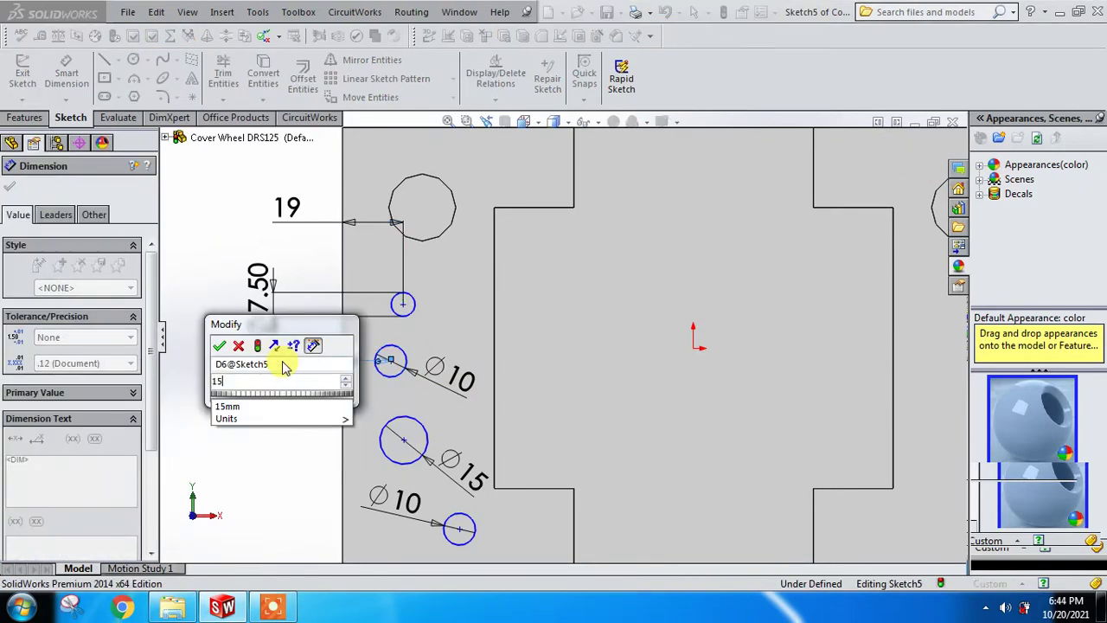
key("Return")
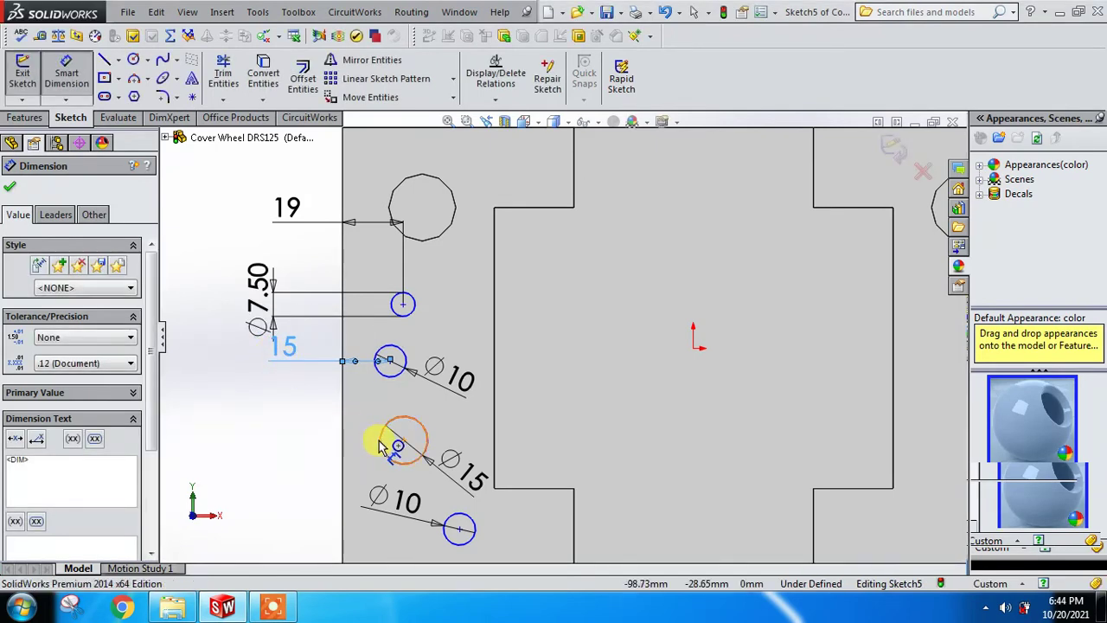
Locate the Ø15 and bottom Ø10 circles 25 and 35 from the left edge
left_click(381, 446)
left_click(345, 446)
left_click(261, 438)
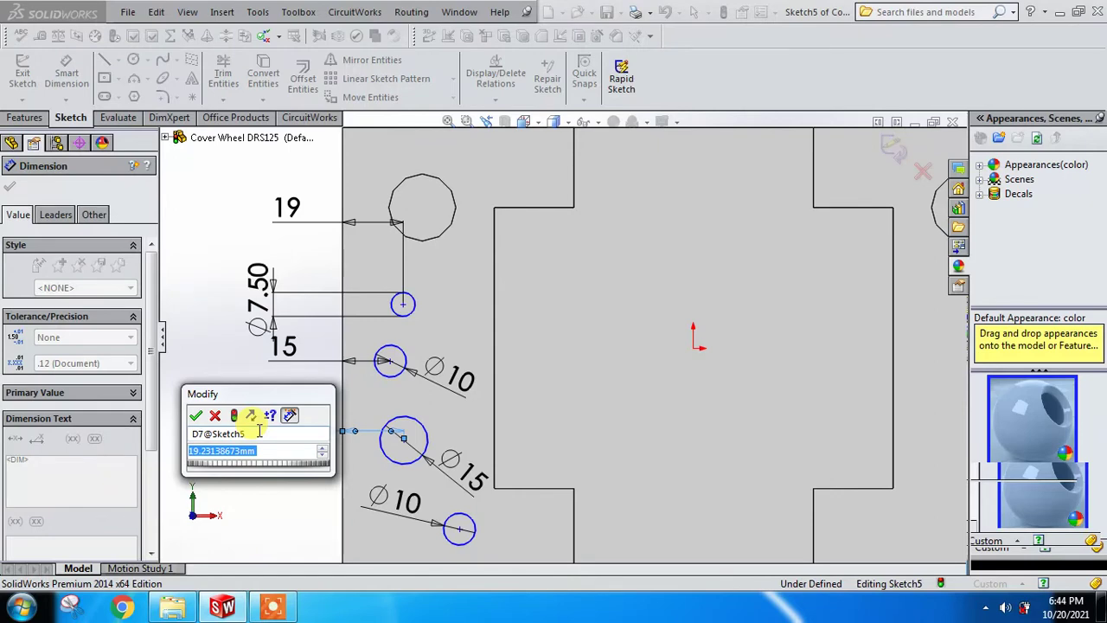
type("25")
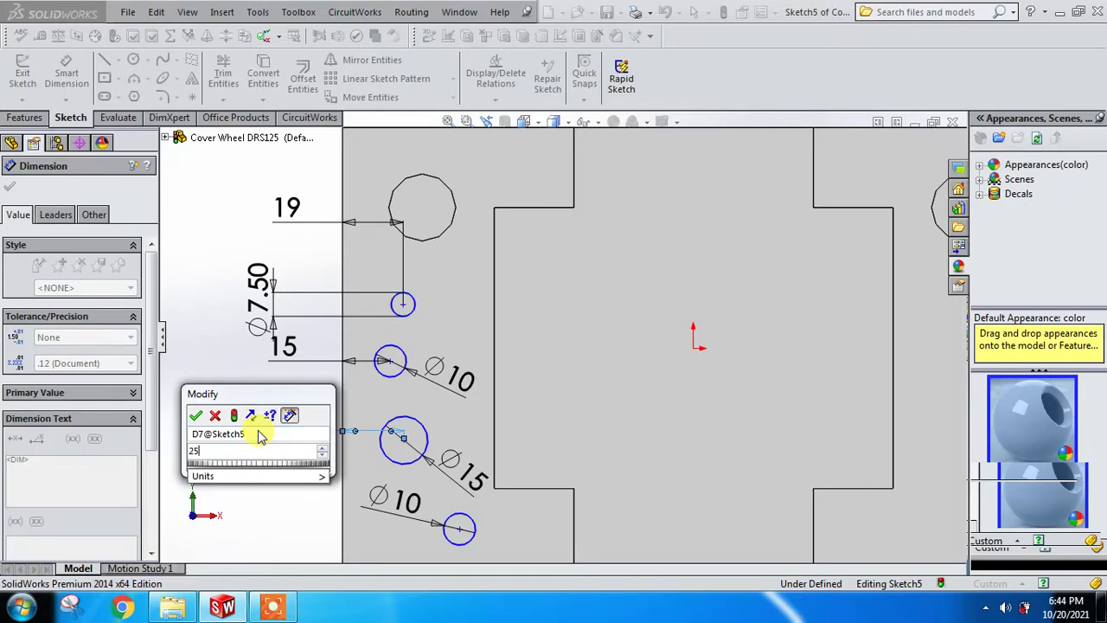
key("Return")
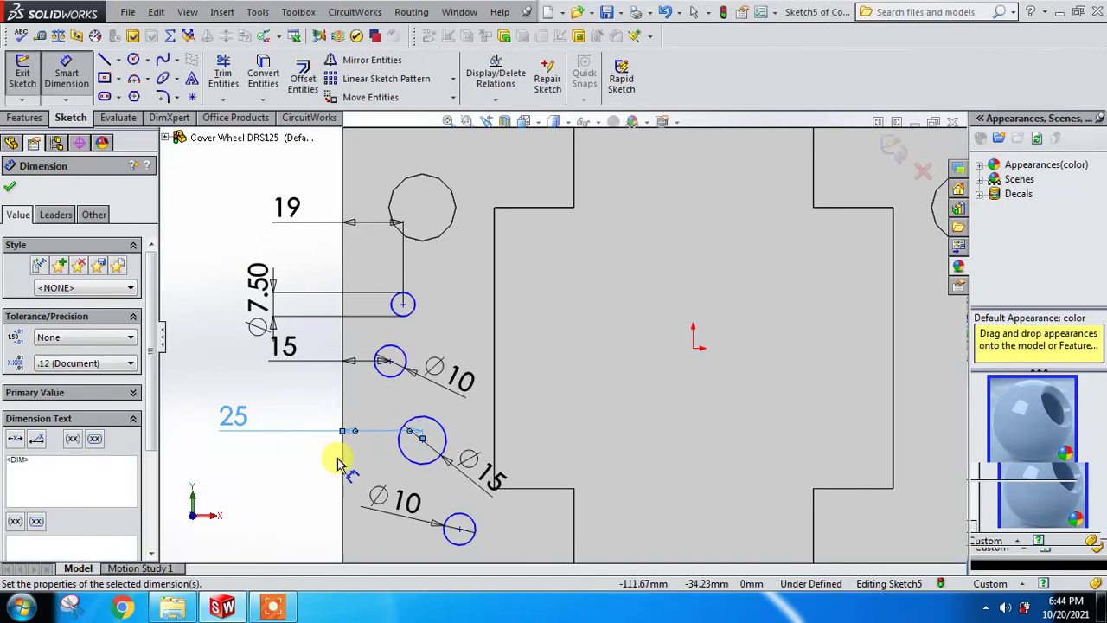
key("z")
left_click(471, 510)
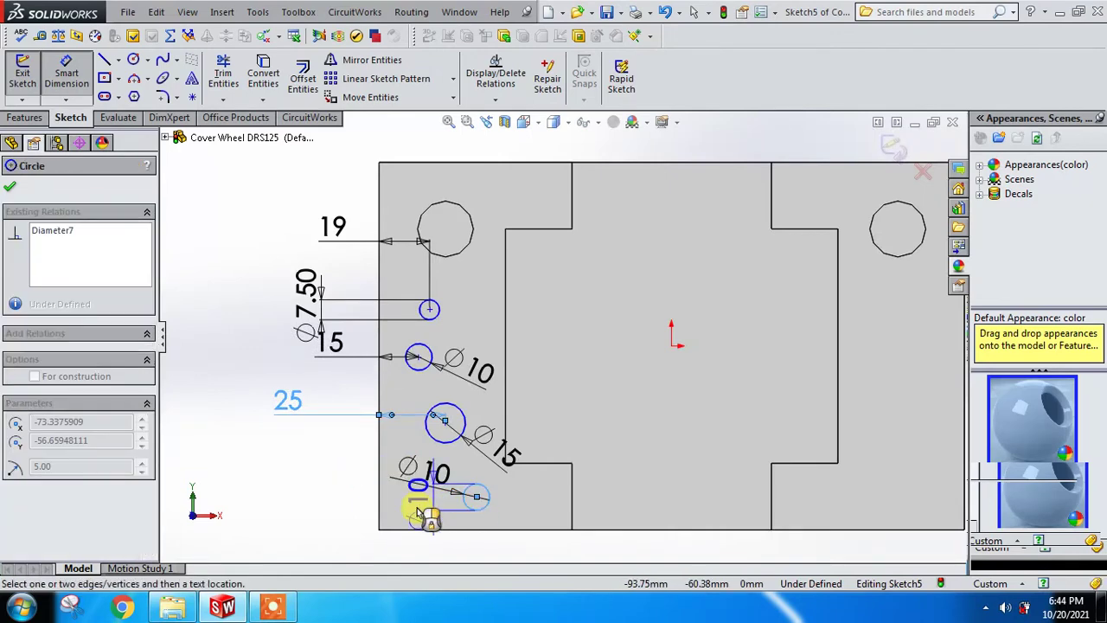
left_click(377, 509)
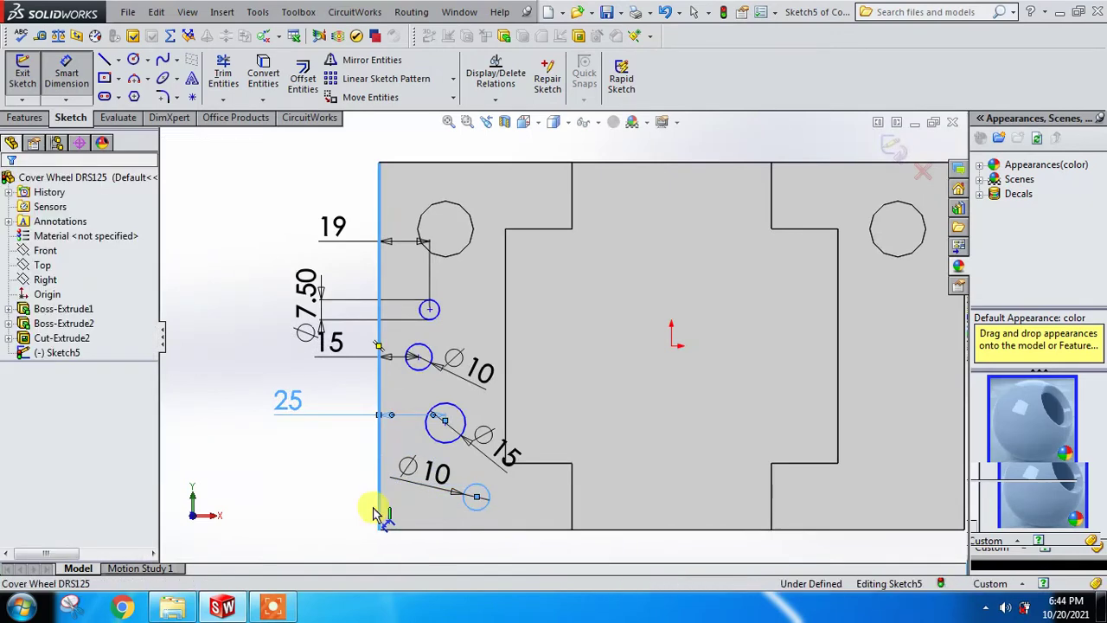
left_click(294, 500)
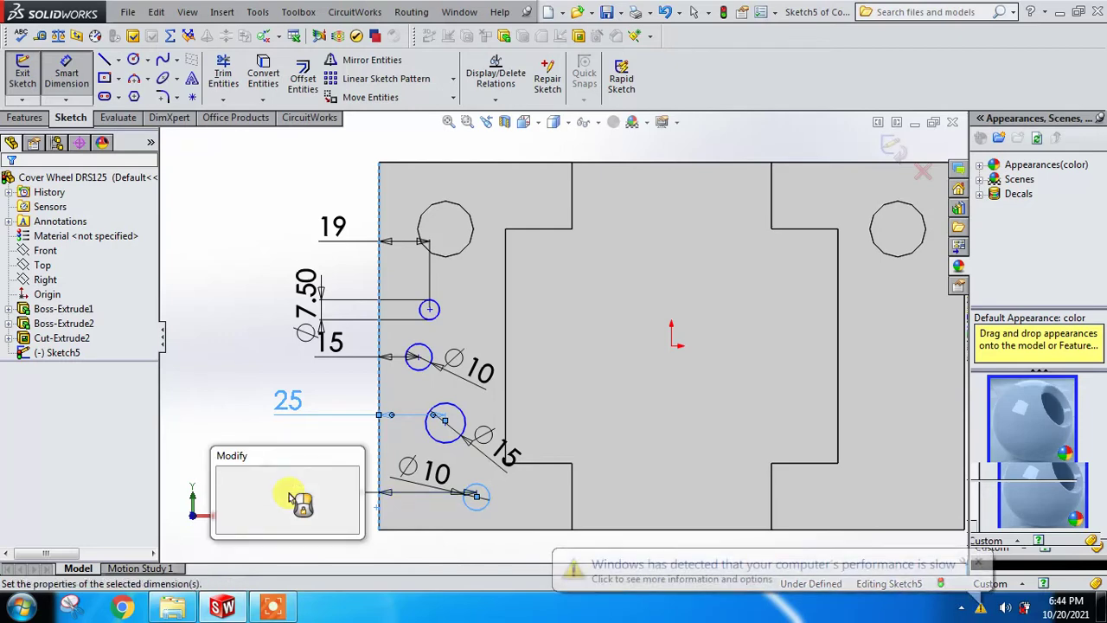
type("3")
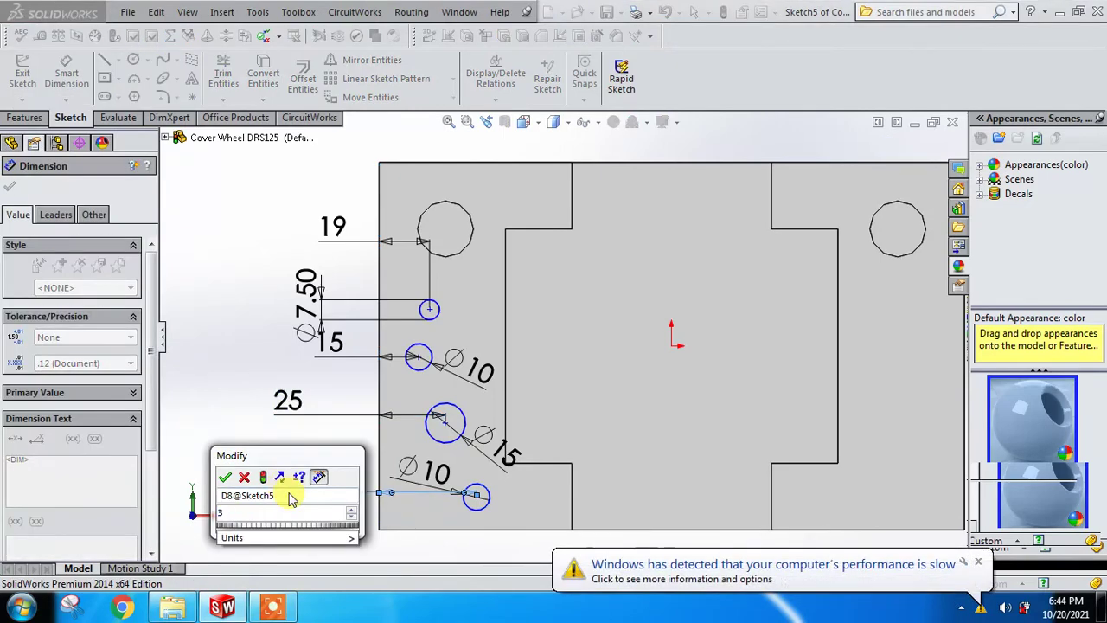
type("5")
key("Return")
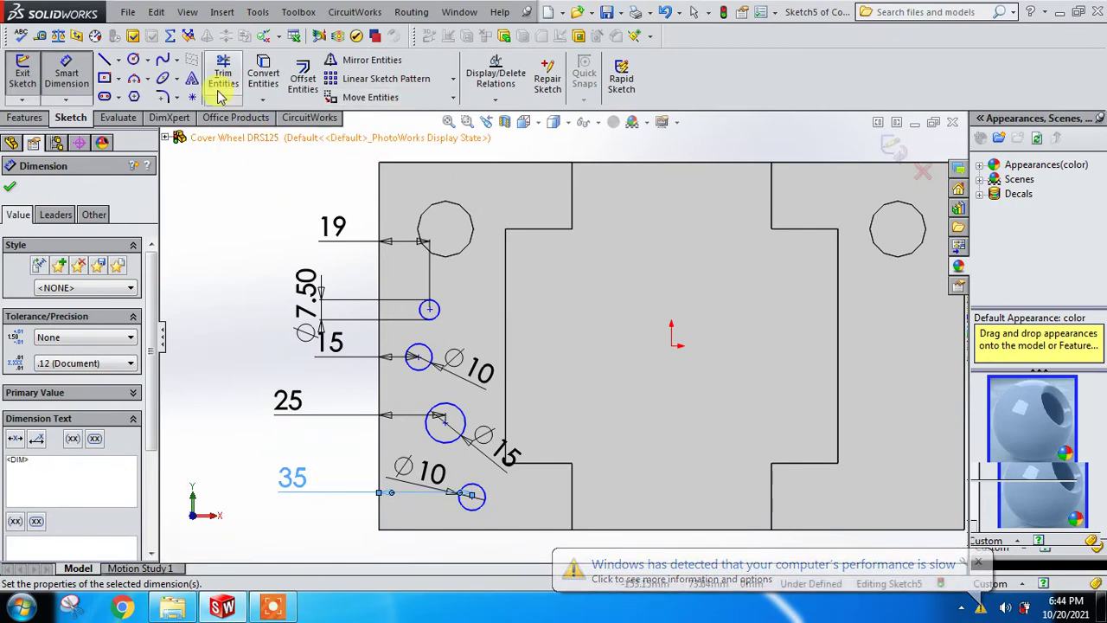
left_click(119, 59)
Draw a vertical centerline between the top and bottom edge midpoints
left_click(138, 93)
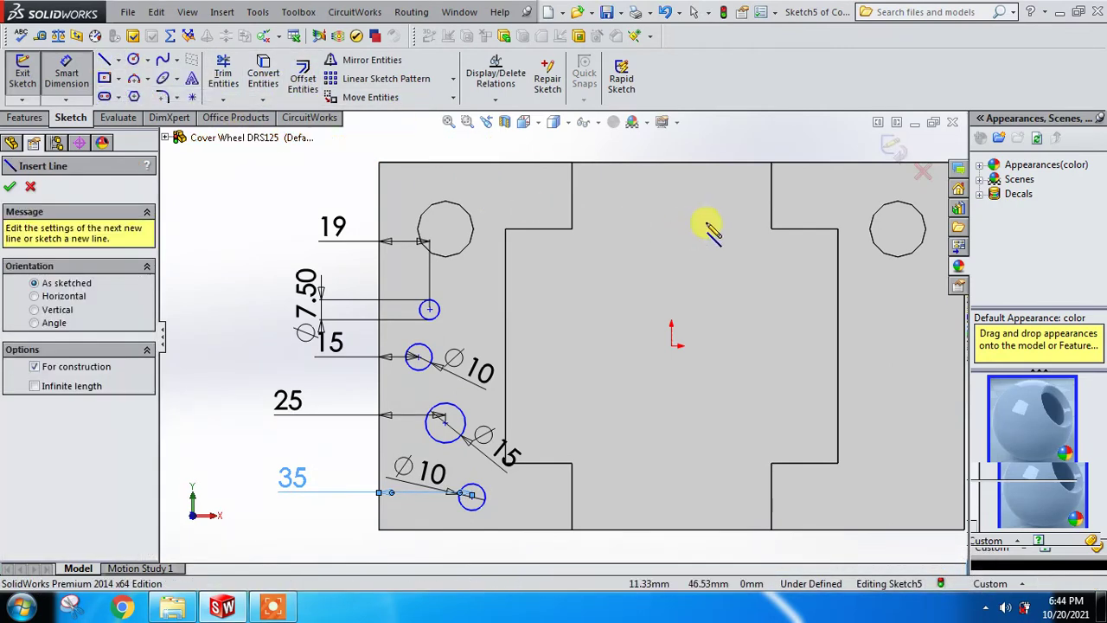
left_click(671, 162)
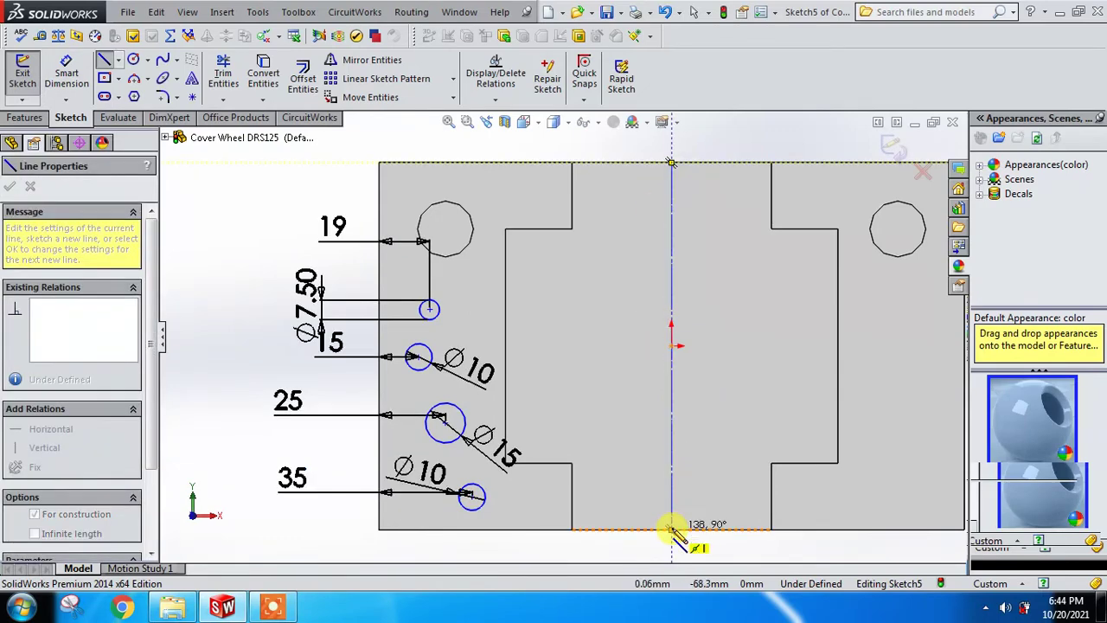
left_click(672, 524)
key("Escape")
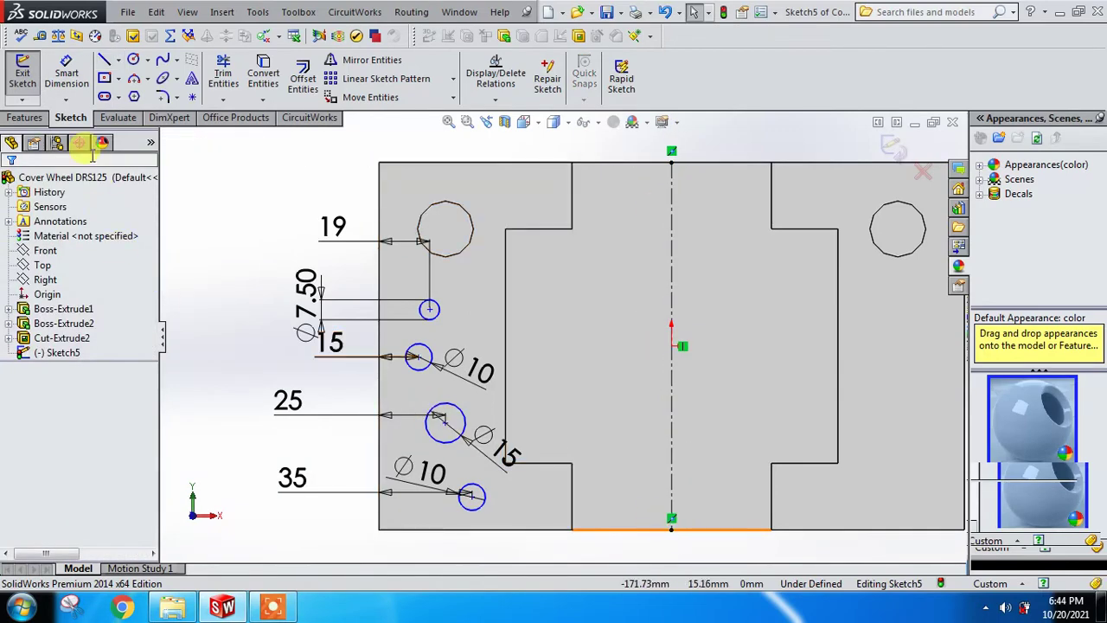
Mirror the four left circles about the centerline onto the right flange and exit the sketch
left_click(359, 61)
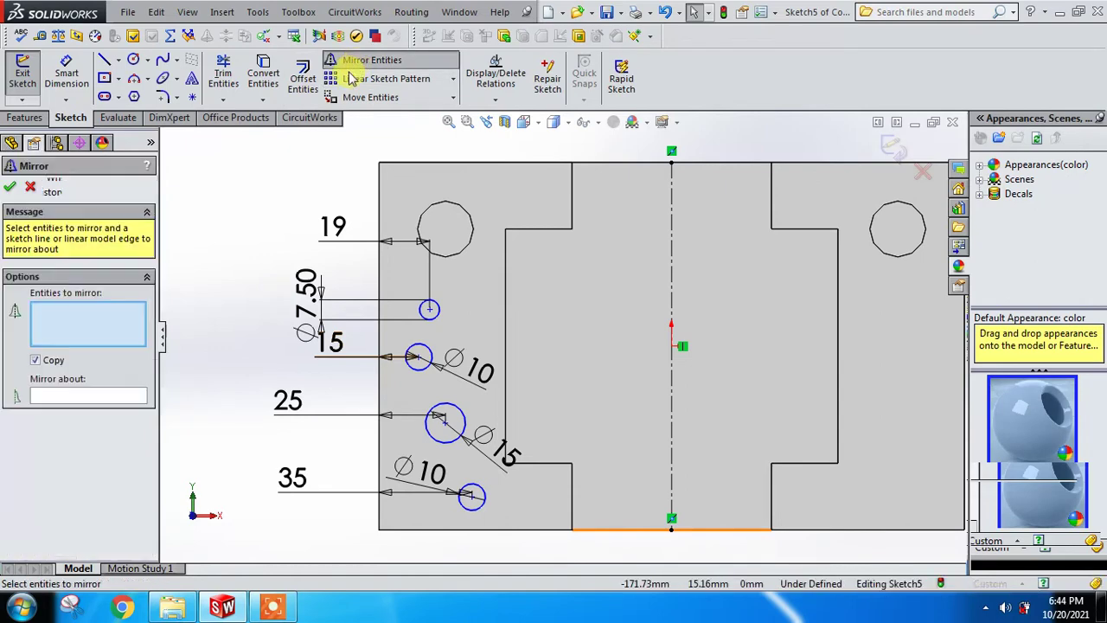
left_click_drag(221, 210, 495, 548)
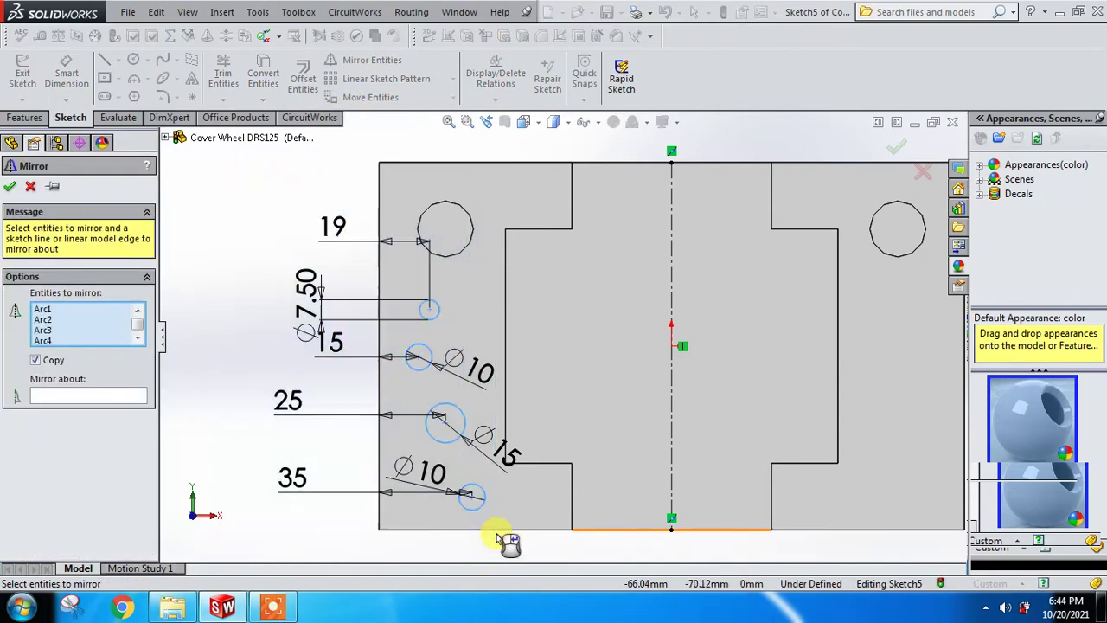
left_click(104, 397)
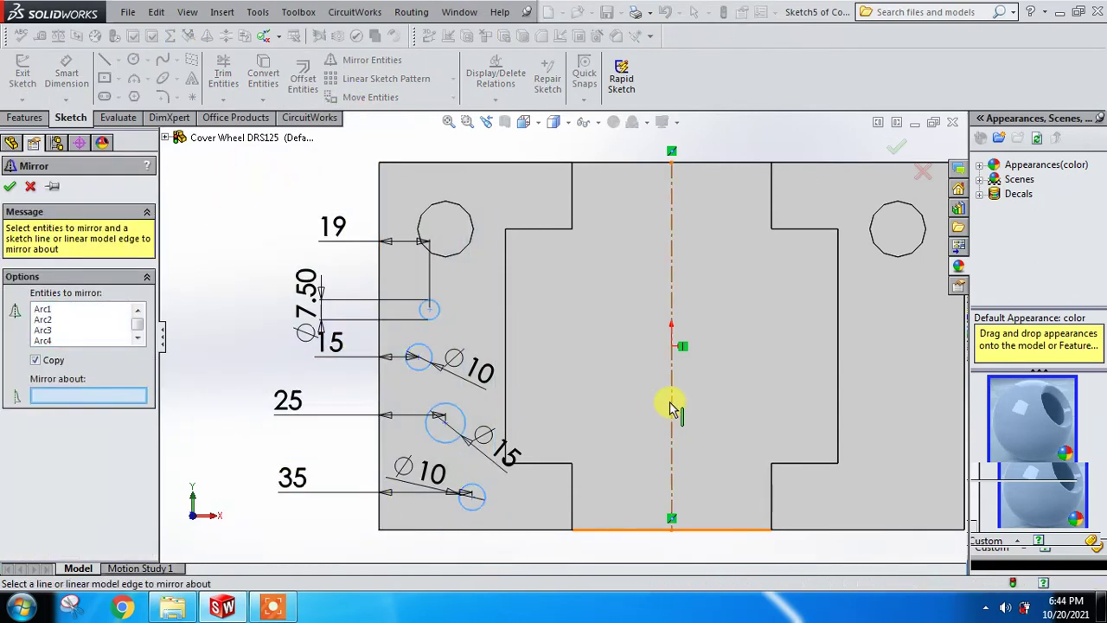
left_click(672, 405)
left_click(897, 152)
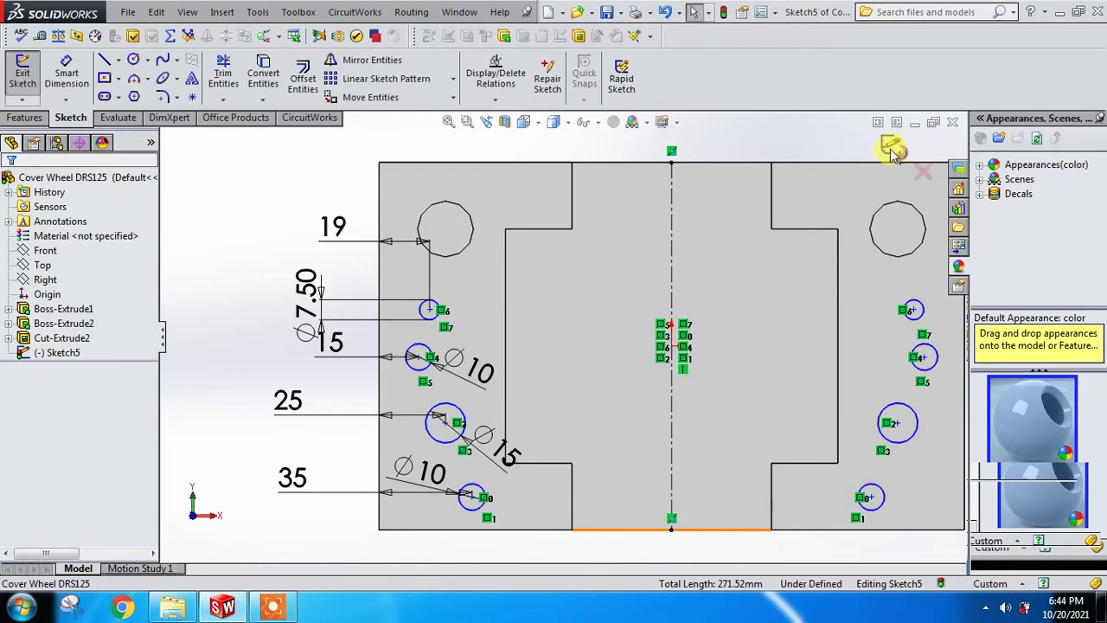
left_click(894, 152)
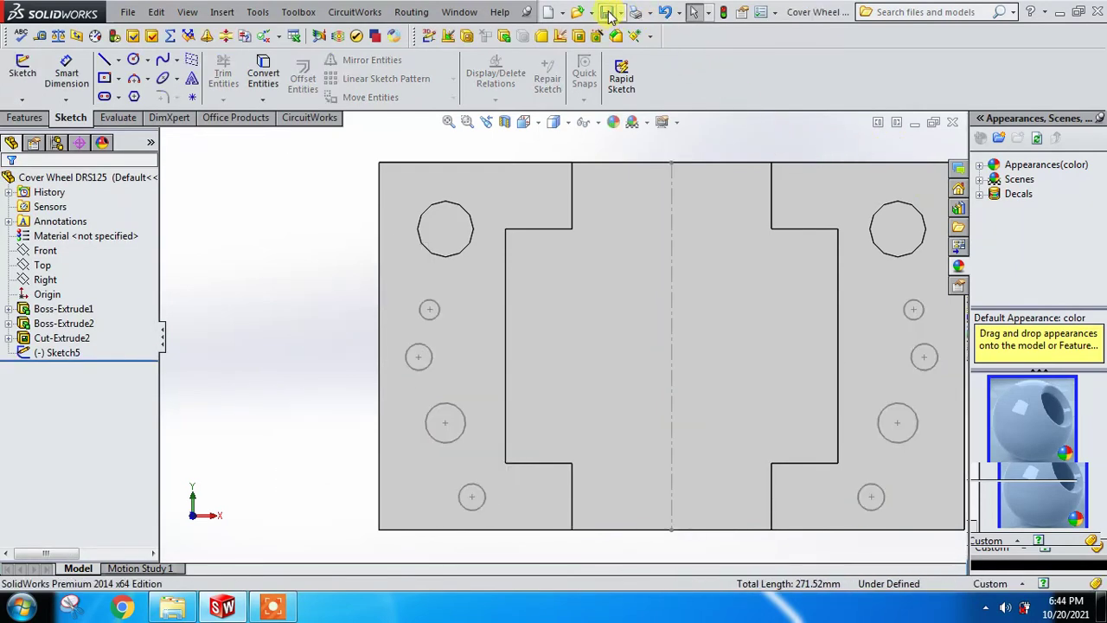
Cut all eight Sketch5 hole circles into both flanges with an Extruded Cut (Cut-Extrude3)
scroll(545, 354, "up", 2)
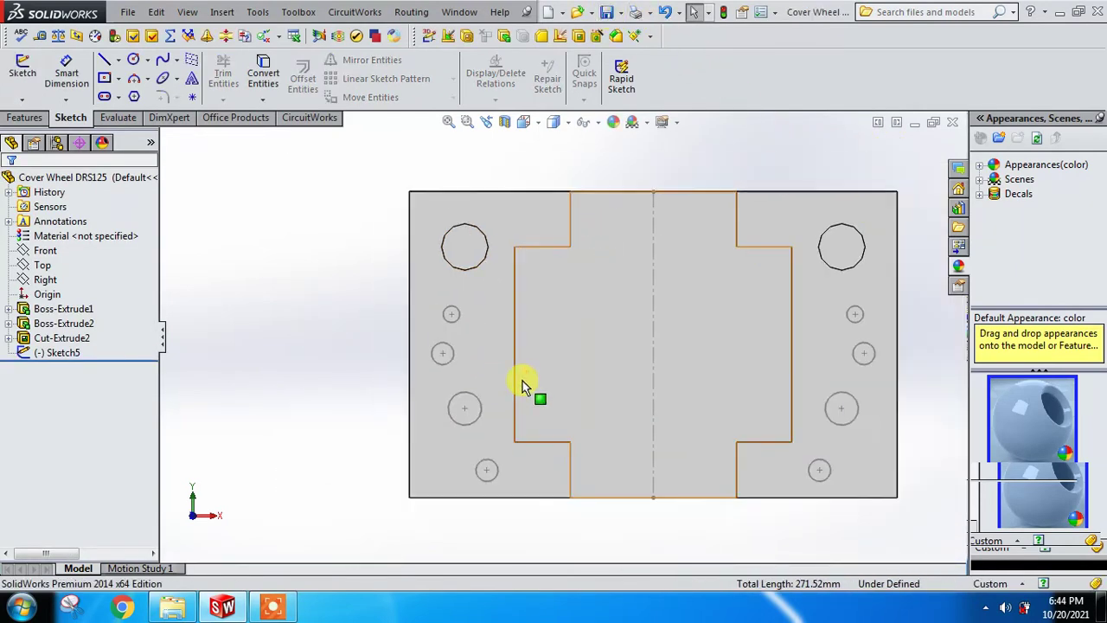
right_click(75, 355)
left_click(81, 301)
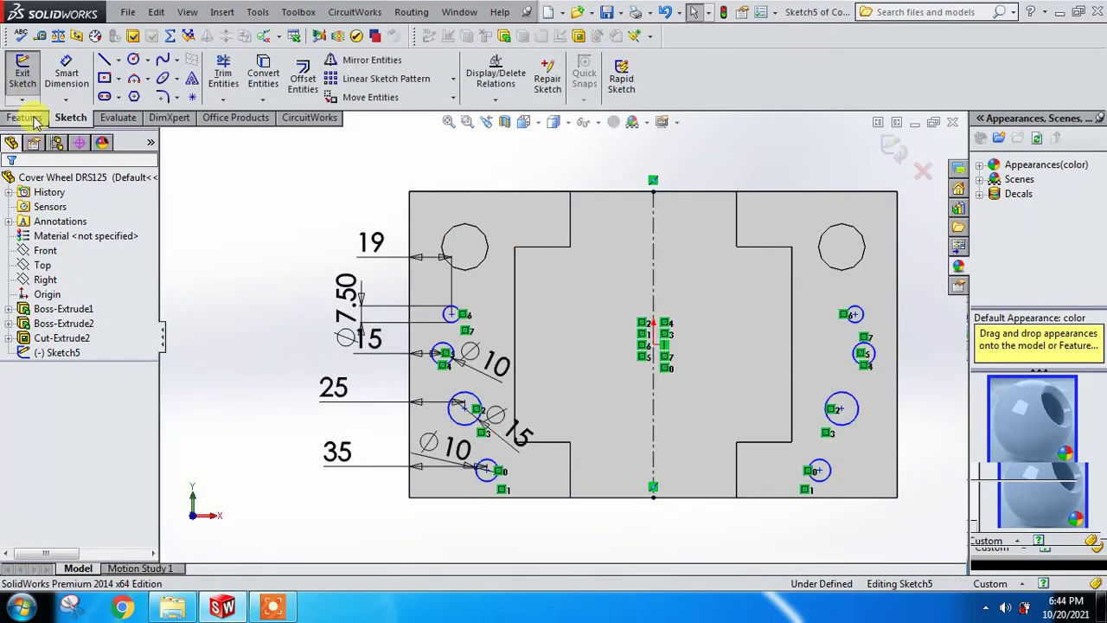
left_click(35, 121)
middle_click_drag(279, 264, 268, 328)
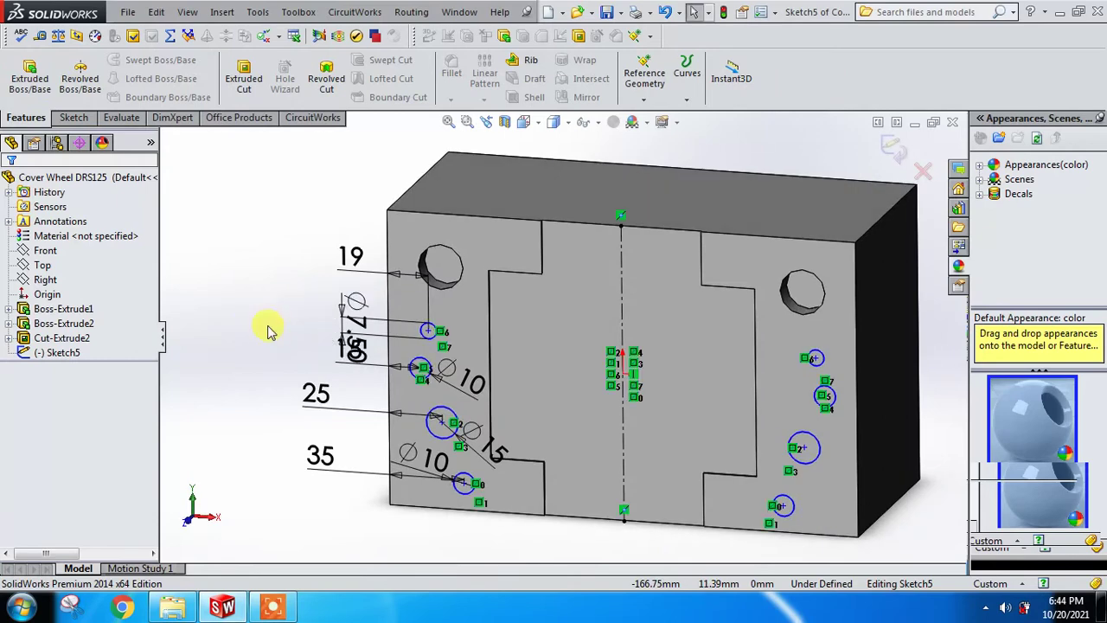
left_click(29, 74)
left_click(30, 186)
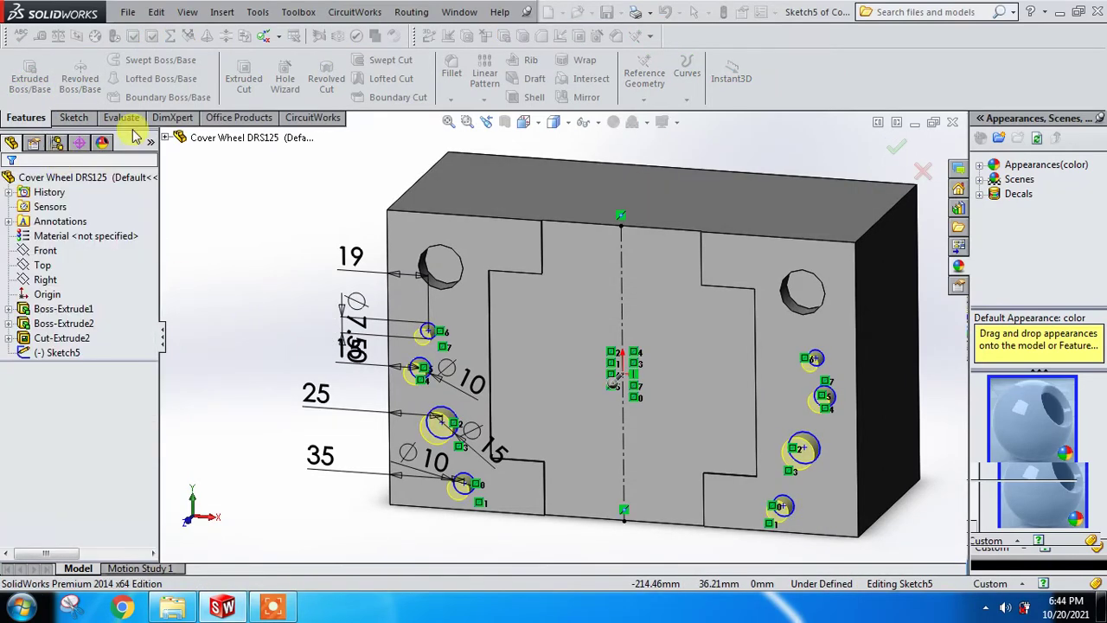
left_click(244, 76)
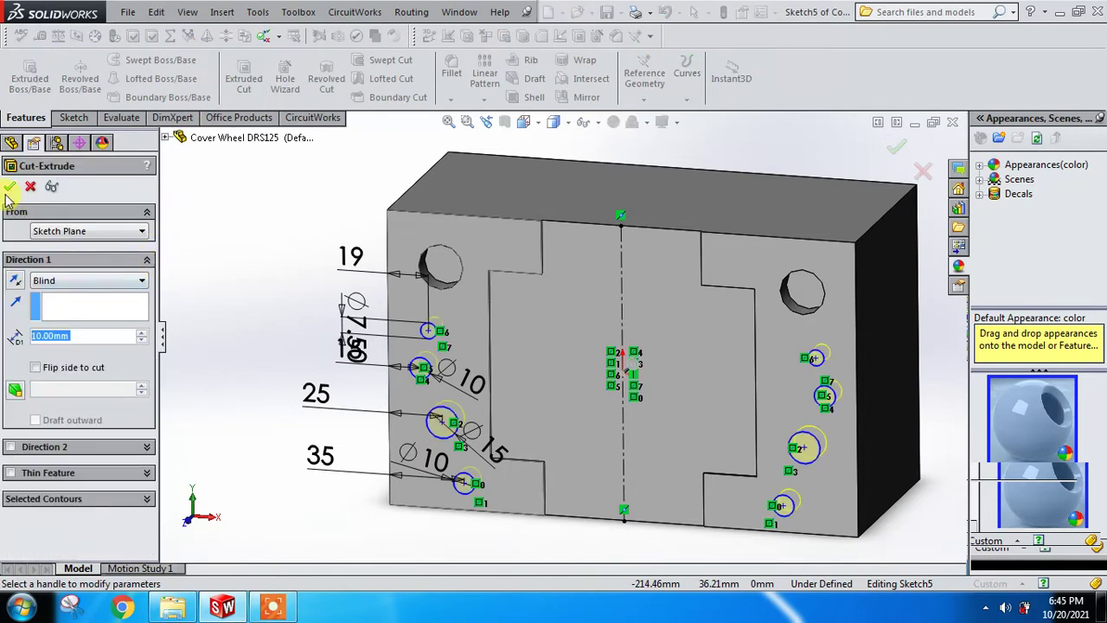
left_click(8, 188)
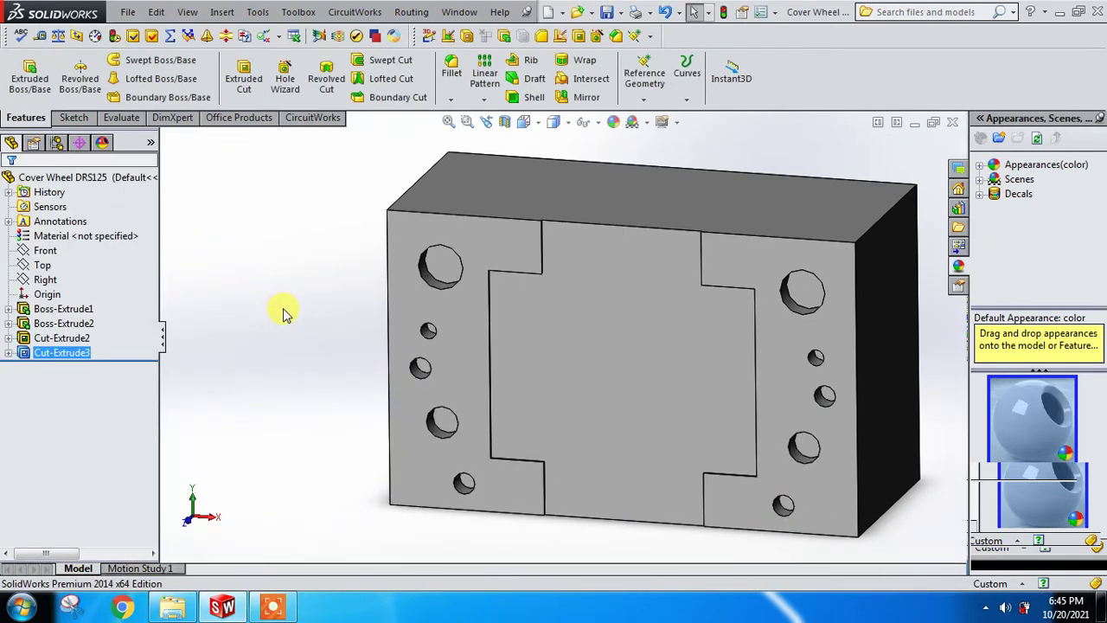
mouse_move(470, 317)
middle_mouse_down()
mouse_move(487, 333)
mouse_move(458, 346)
middle_mouse_up()
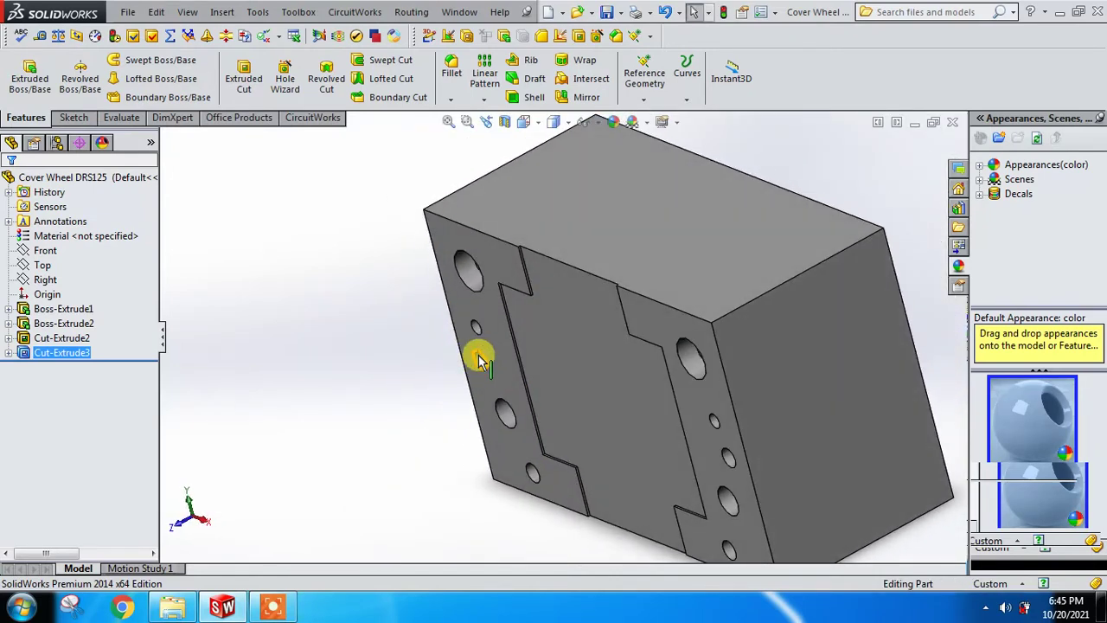
middle_click_drag(532, 344, 558, 314)
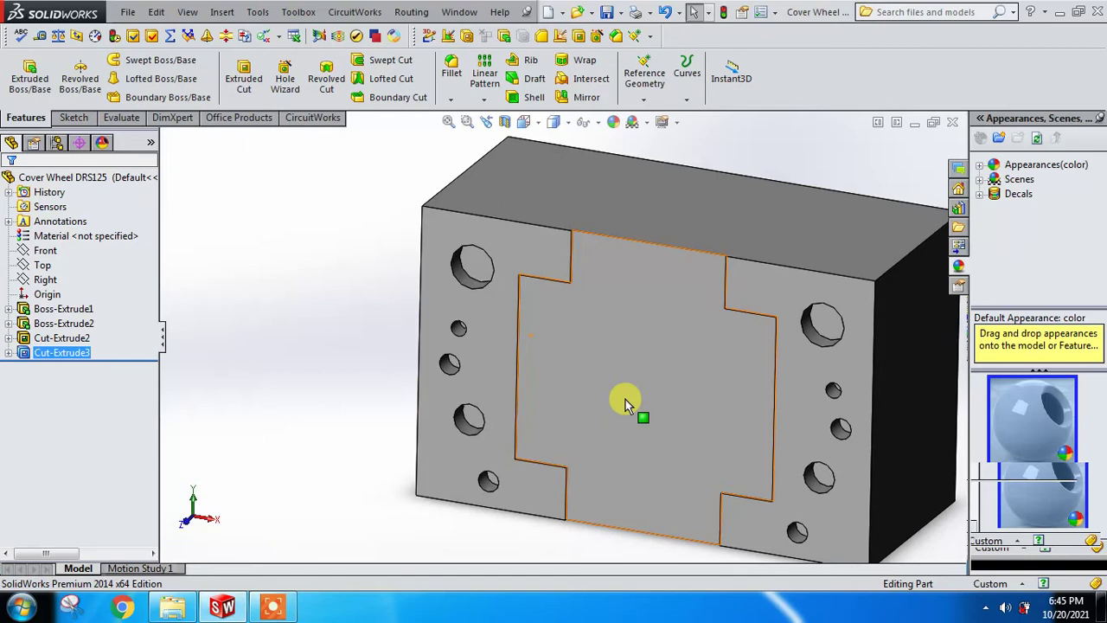
scroll(625, 399, "up", 2)
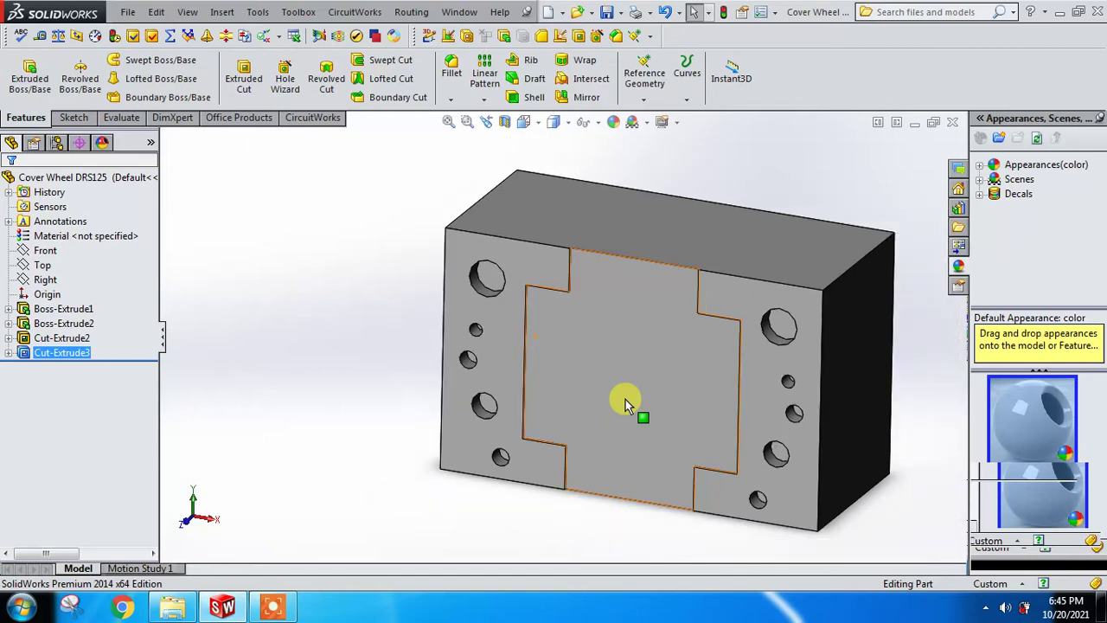
mouse_move(626, 402)
middle_mouse_down()
mouse_move(603, 364)
mouse_move(614, 379)
middle_mouse_up()
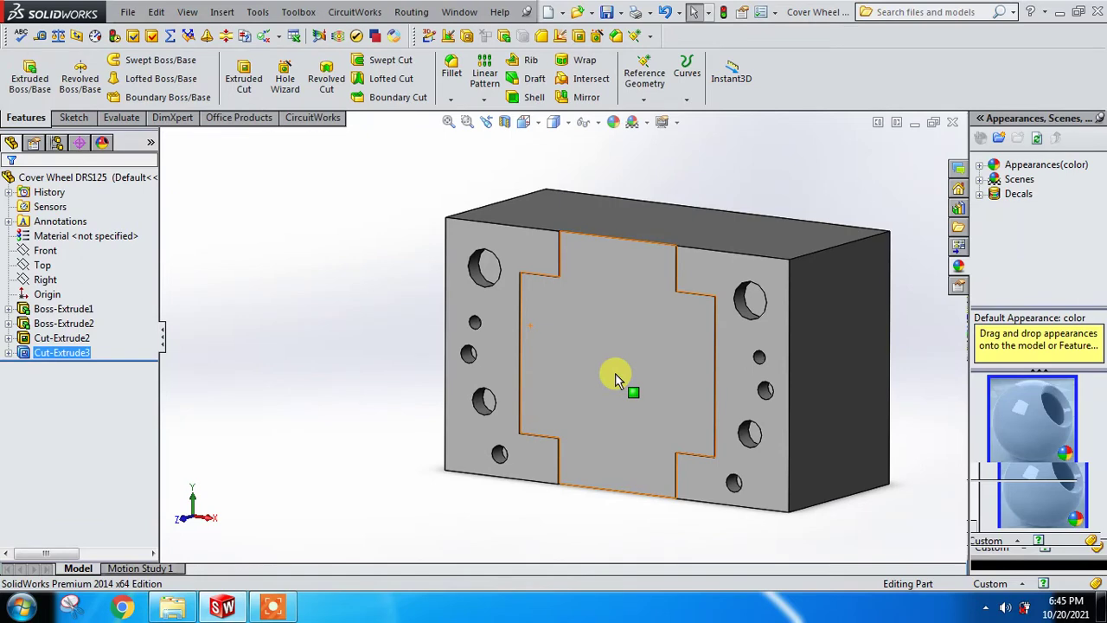
mouse_move(615, 373)
middle_mouse_down()
mouse_move(548, 354)
mouse_move(605, 378)
middle_mouse_up()
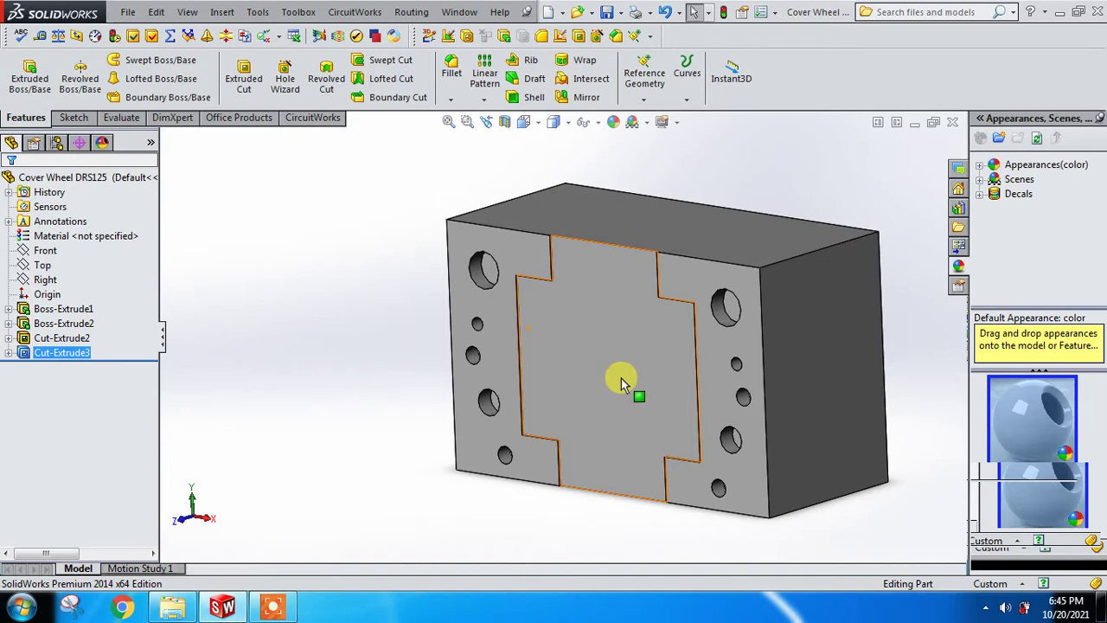
middle_click_drag(624, 359, 625, 360)
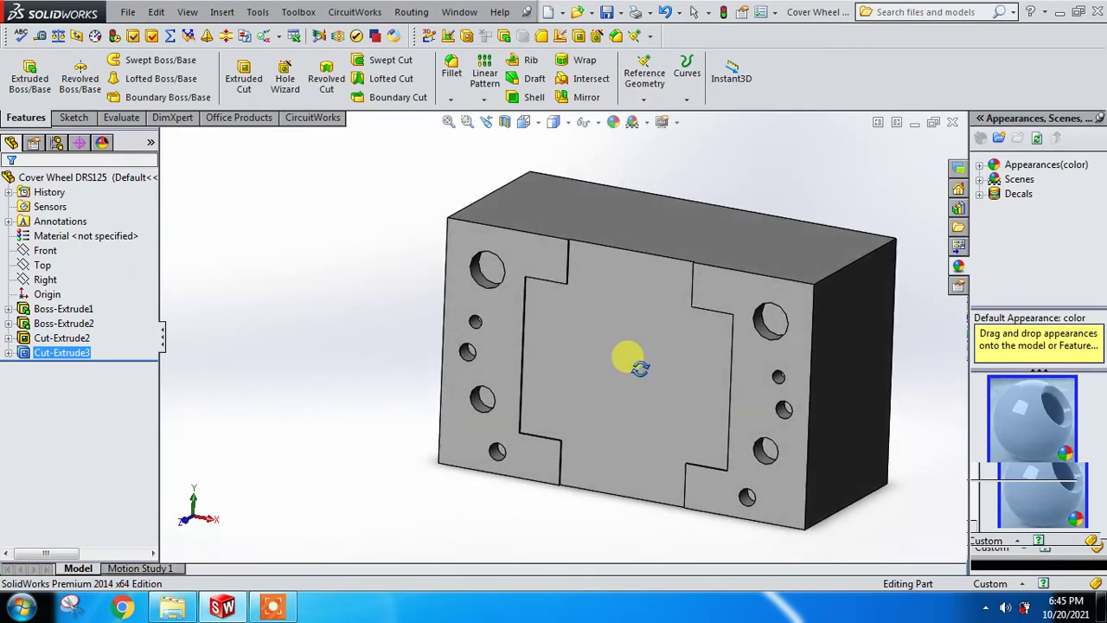
middle_click_drag(625, 360, 630, 360)
left_click(529, 256)
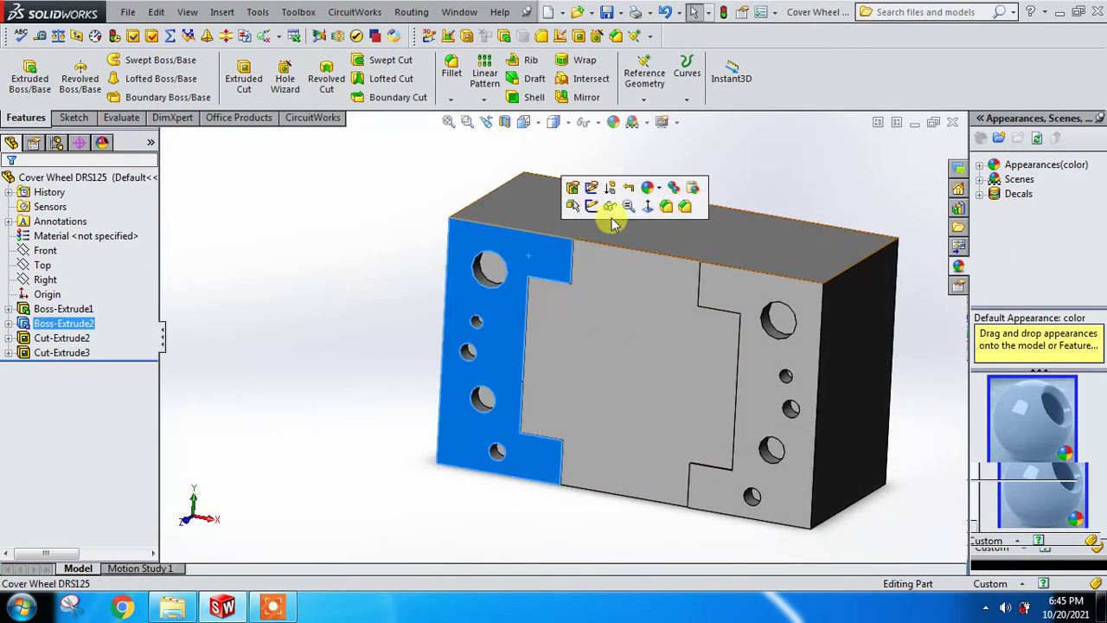
left_click(209, 321)
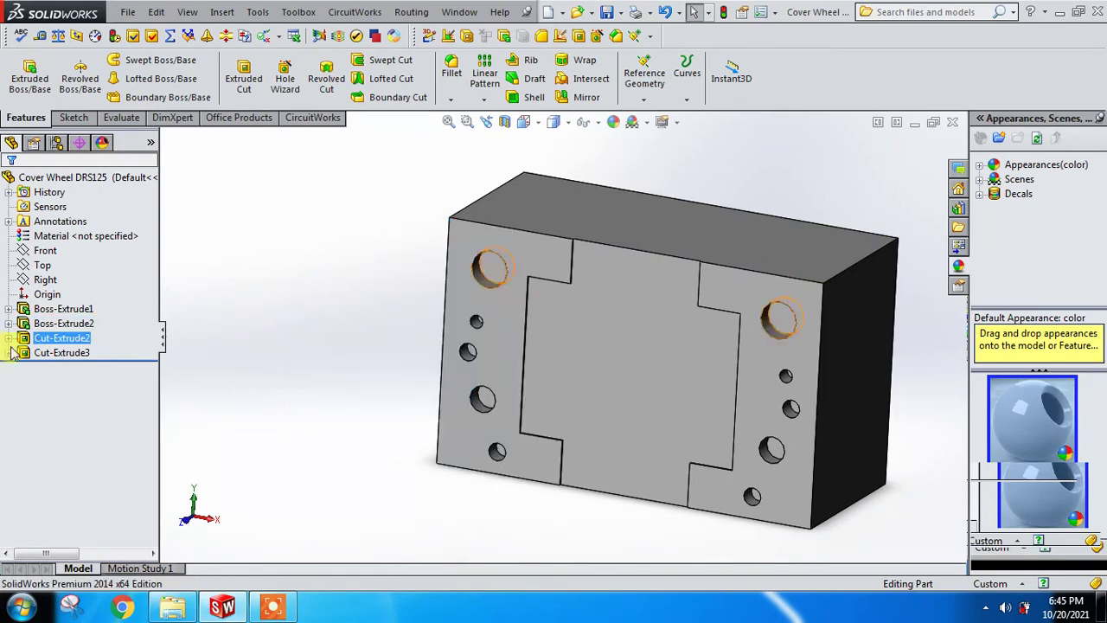
Reopen Sketch5 under Cut-Extrude3 for editing and view it from the Front
left_click(9, 352)
right_click(50, 367)
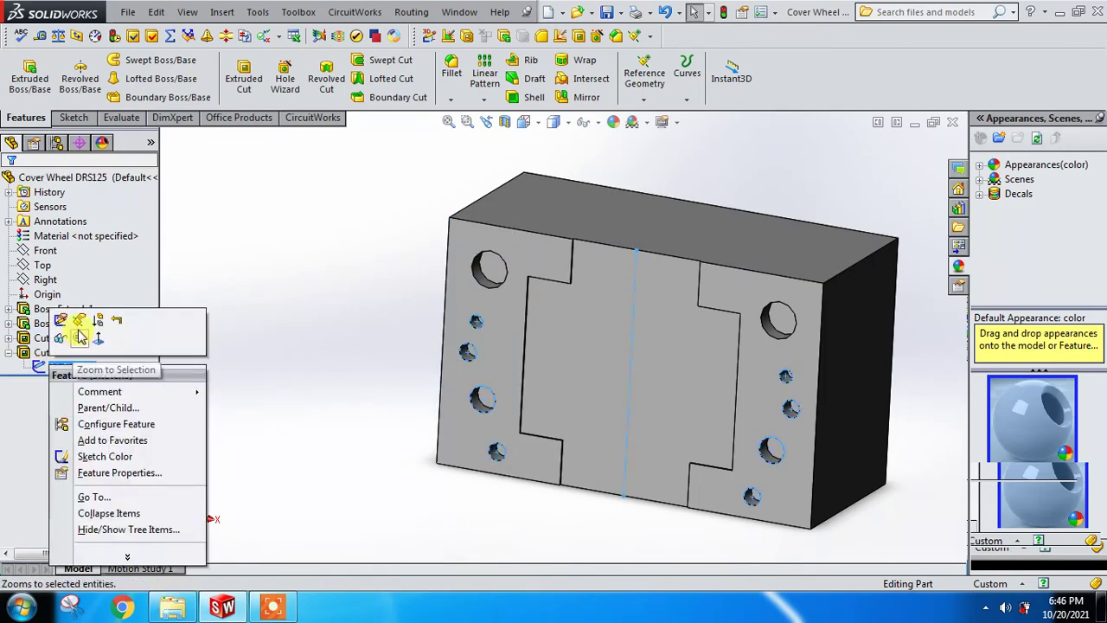
left_click(62, 322)
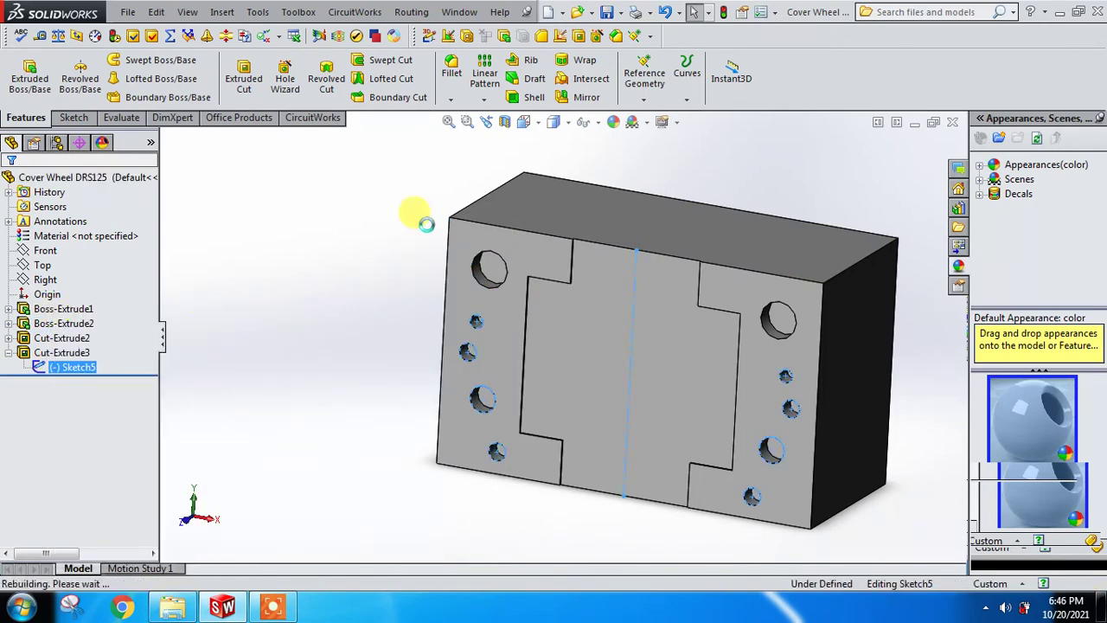
left_click(524, 123)
left_click(598, 206)
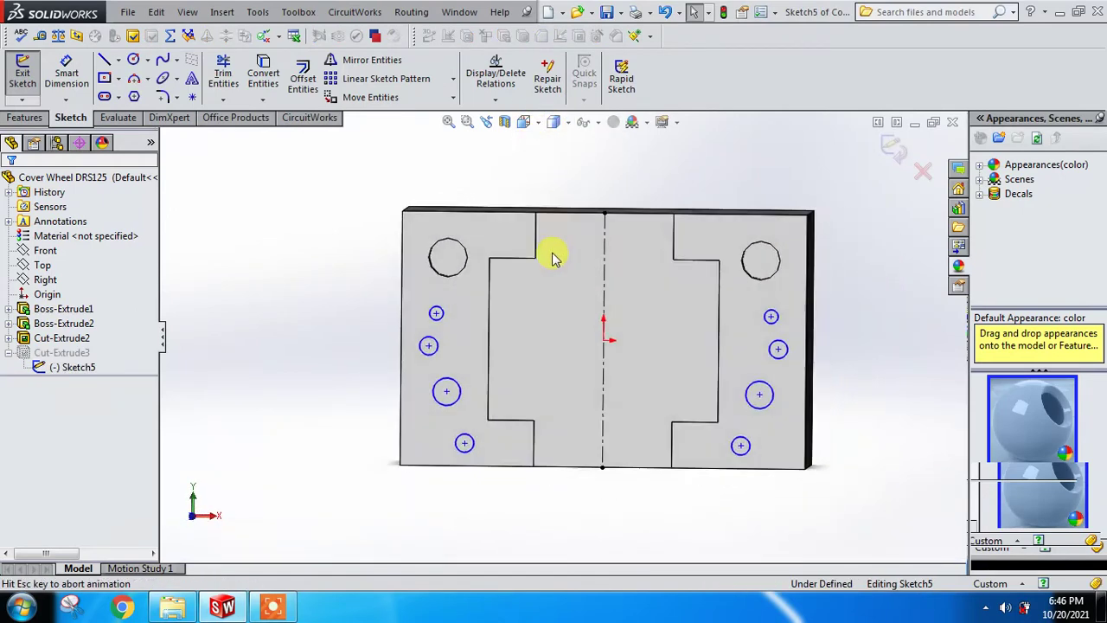
scroll(535, 248, "down", 2)
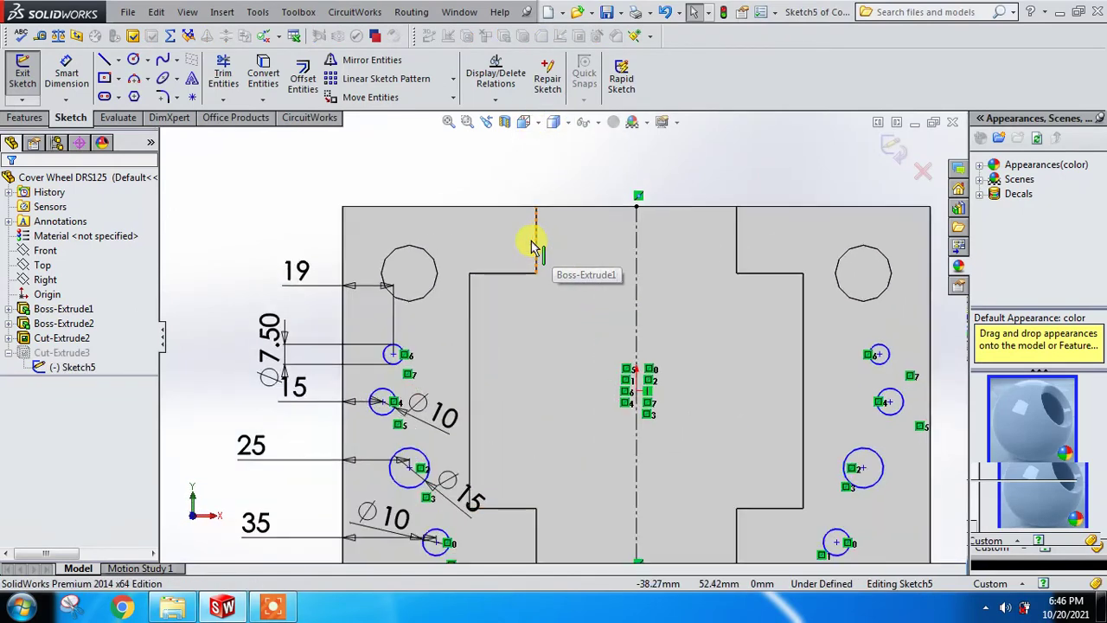
scroll(532, 248, "up", 2)
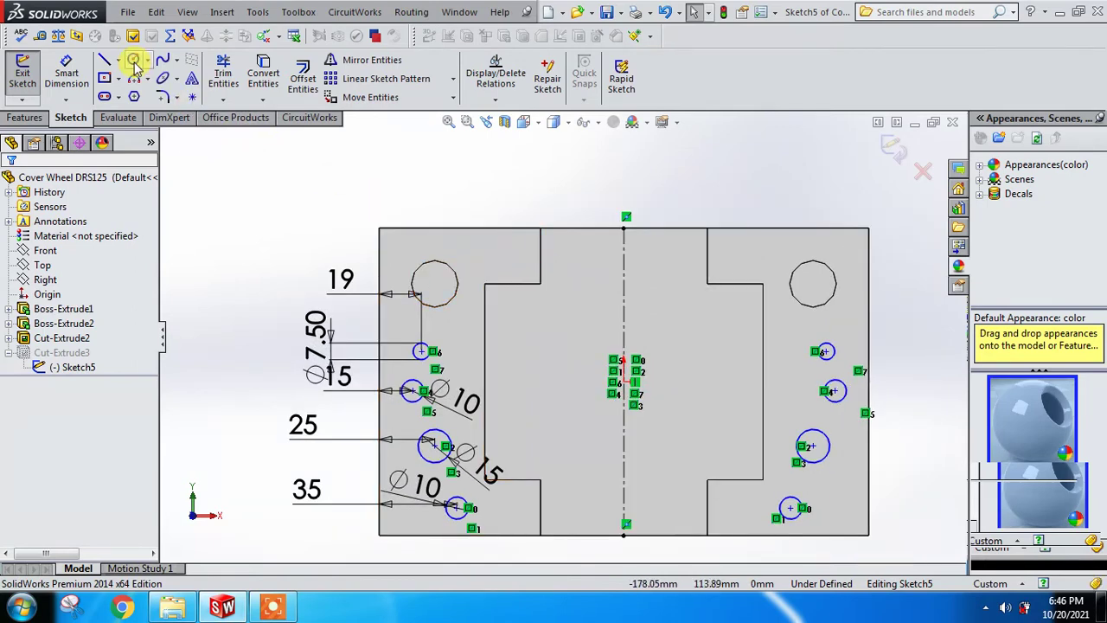
Draw a small Ø10 circle near the top of the left flange
left_click(134, 60)
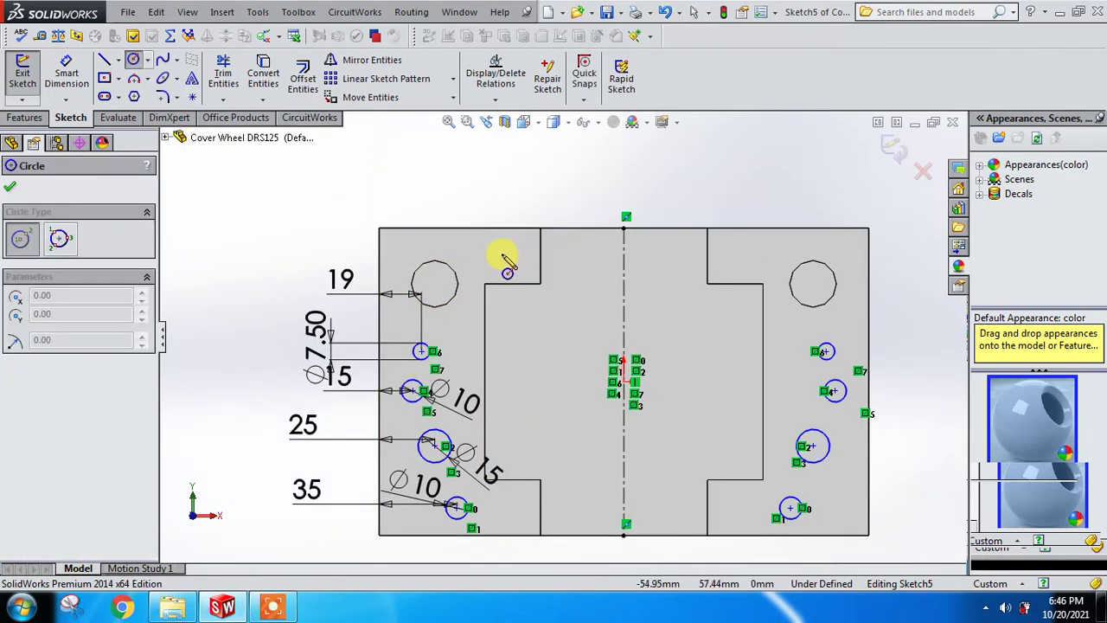
left_click(508, 252)
left_click(513, 260)
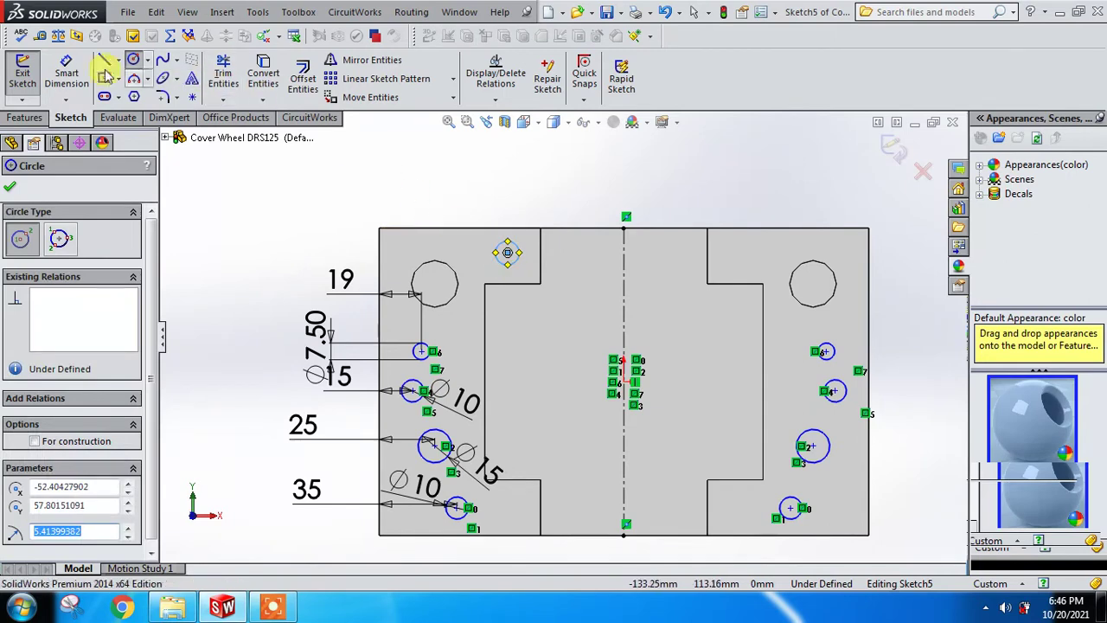
left_click(67, 73)
left_click(507, 252)
left_click(484, 195)
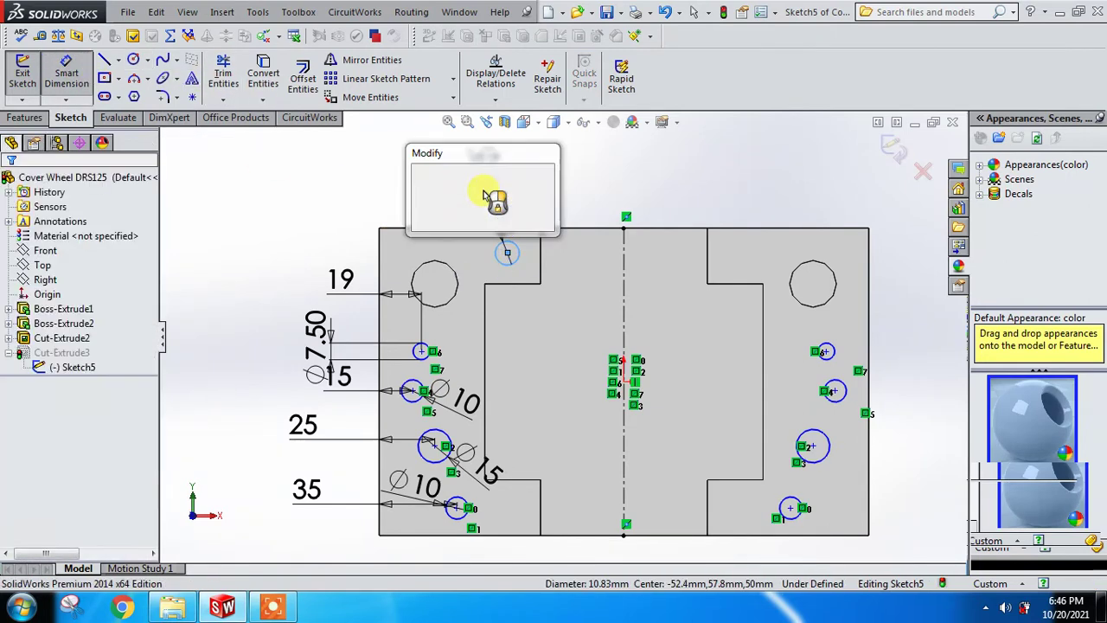
type("10")
key("Return")
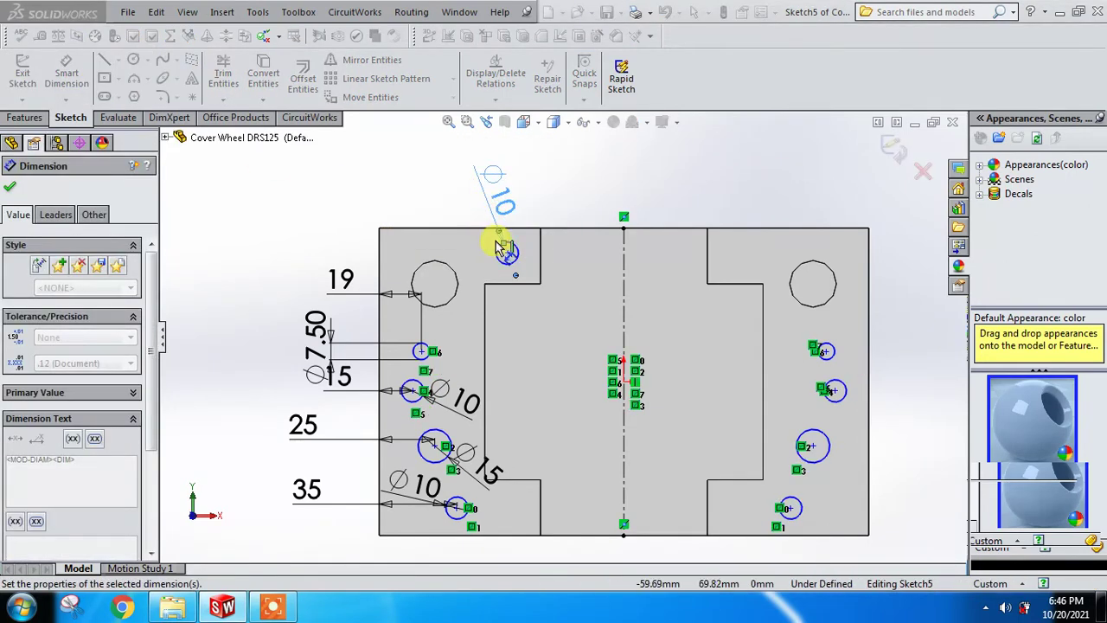
Dimension the small circle 10 mm below the block's top edge
scroll(519, 260, "down", 1)
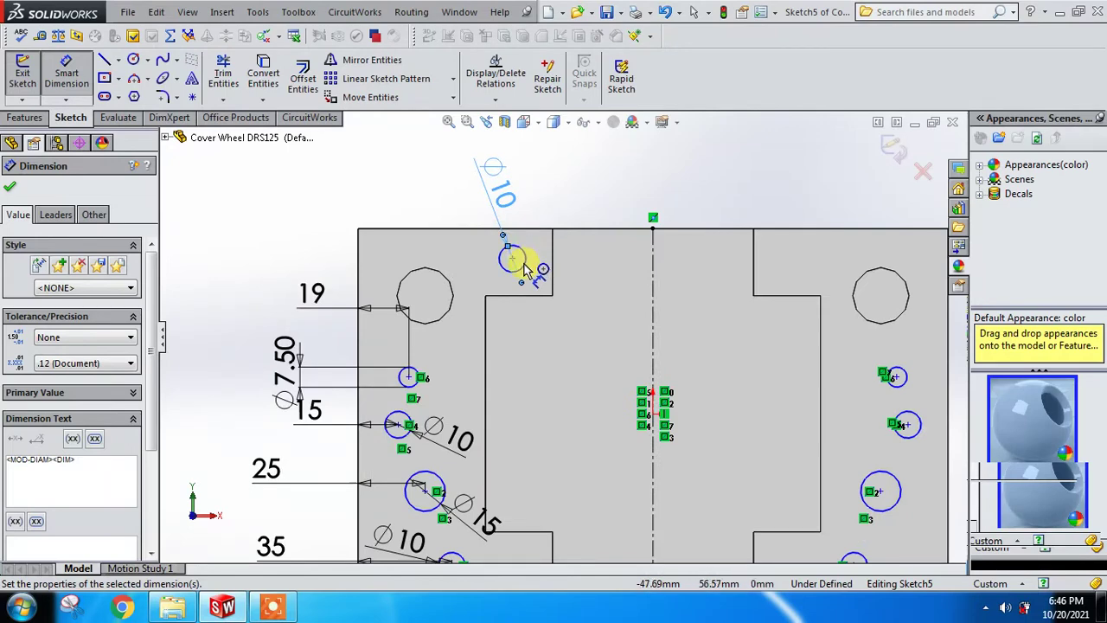
left_click(534, 229)
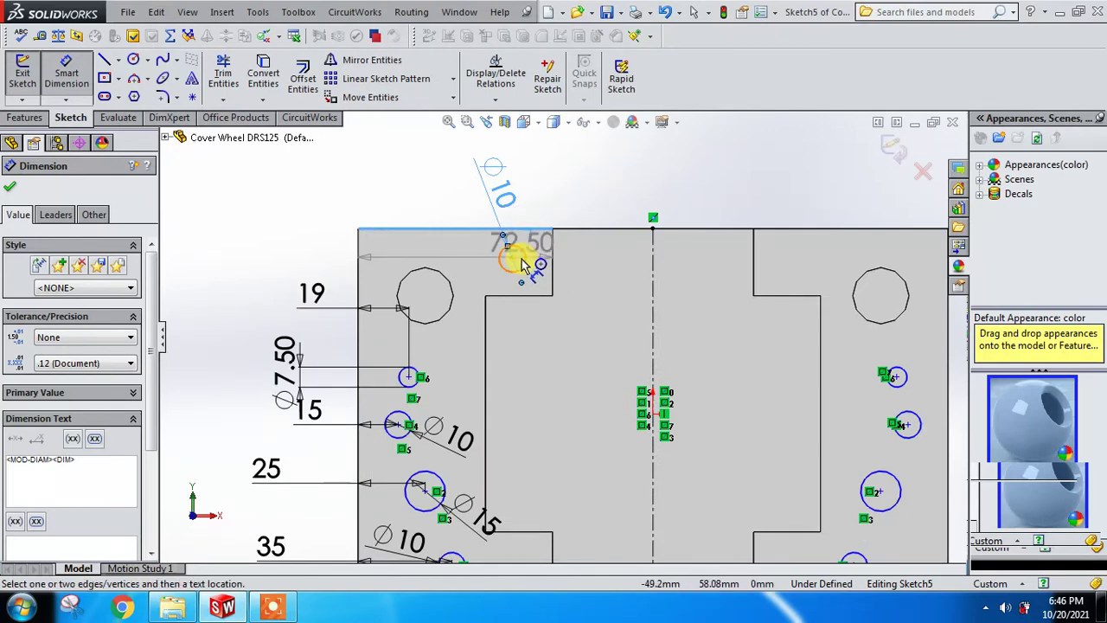
left_click(514, 258)
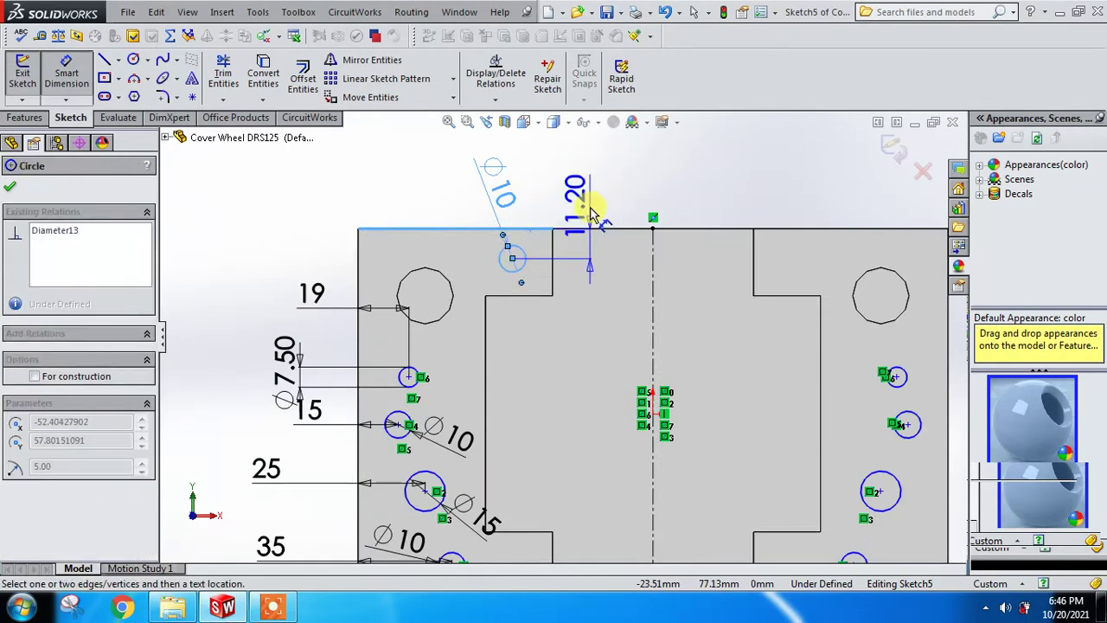
left_click(593, 212)
type("10")
key("Return")
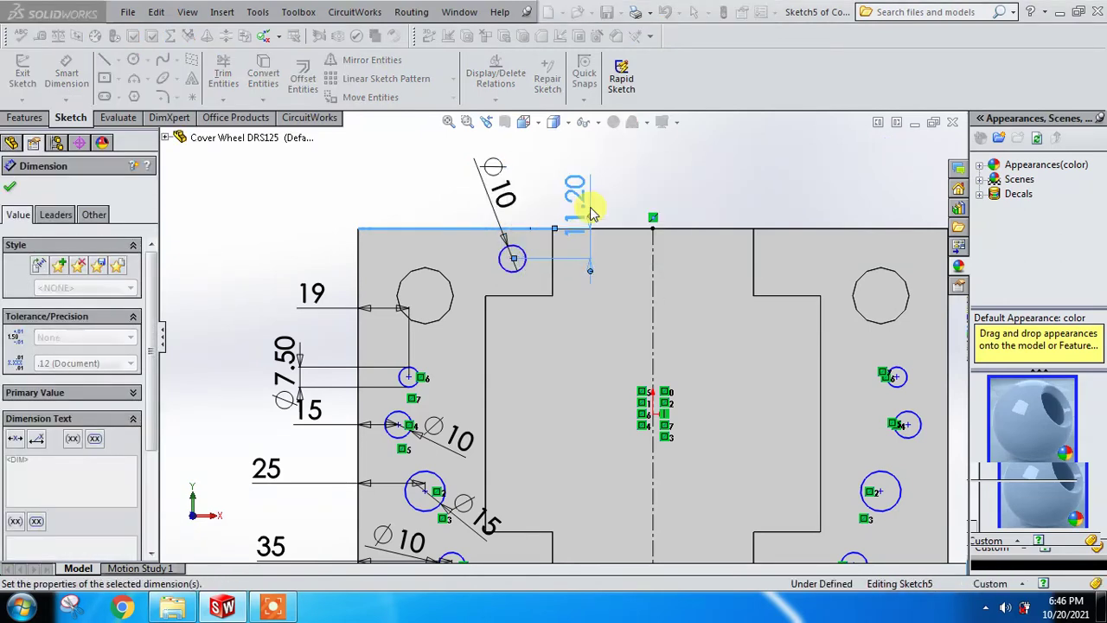
Add the circle's horizontal distance from the recess edge and set it from 14.90 to 10
left_click(523, 266)
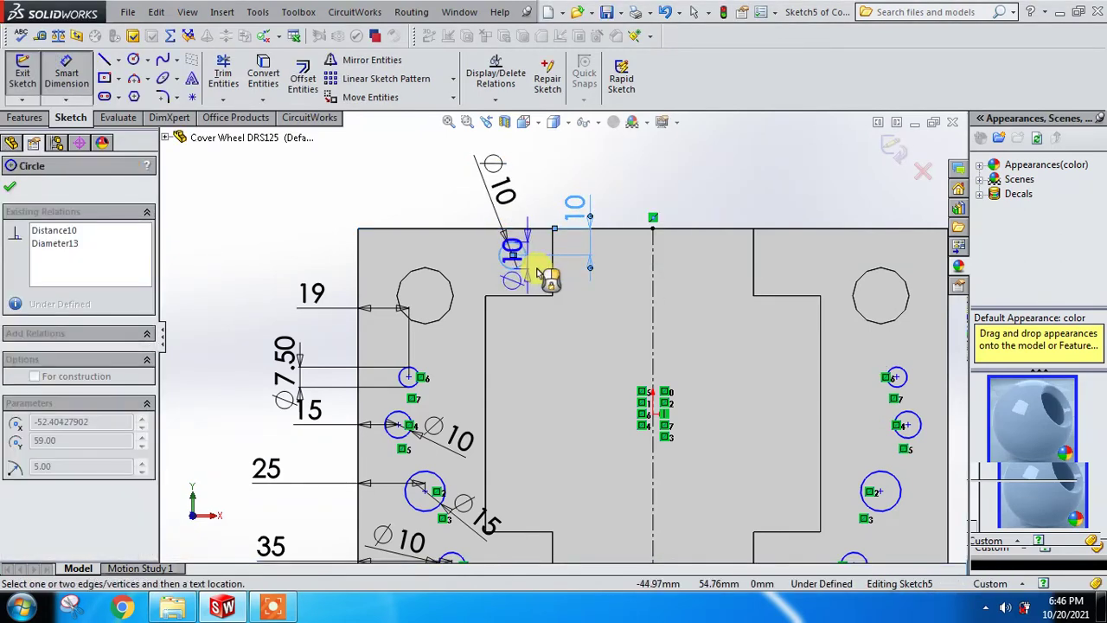
left_click(554, 251)
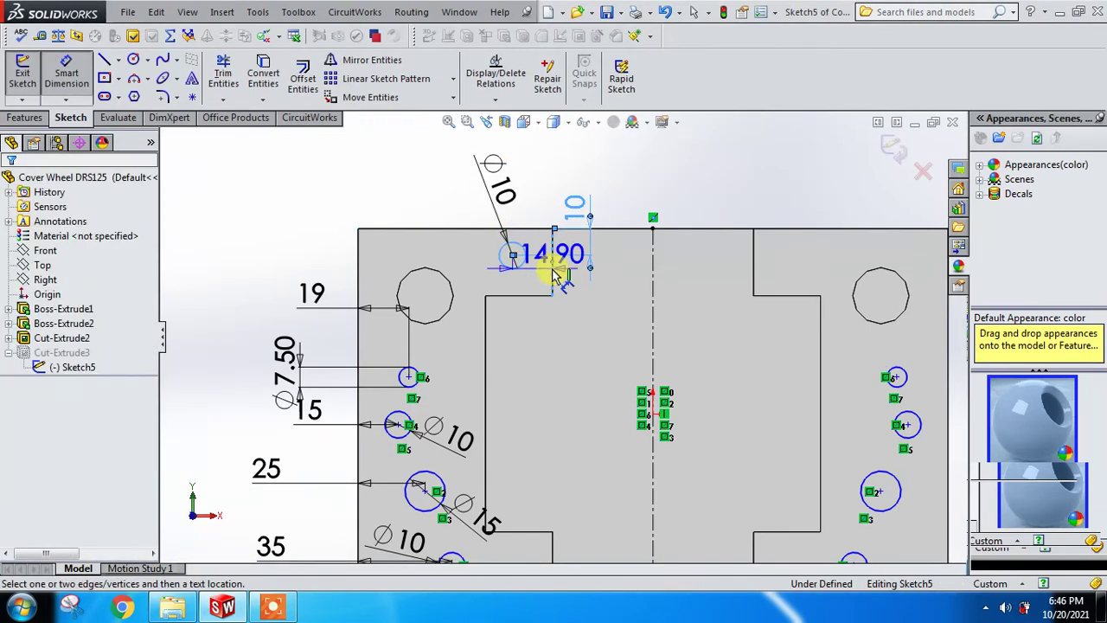
left_click(536, 332)
key("Return")
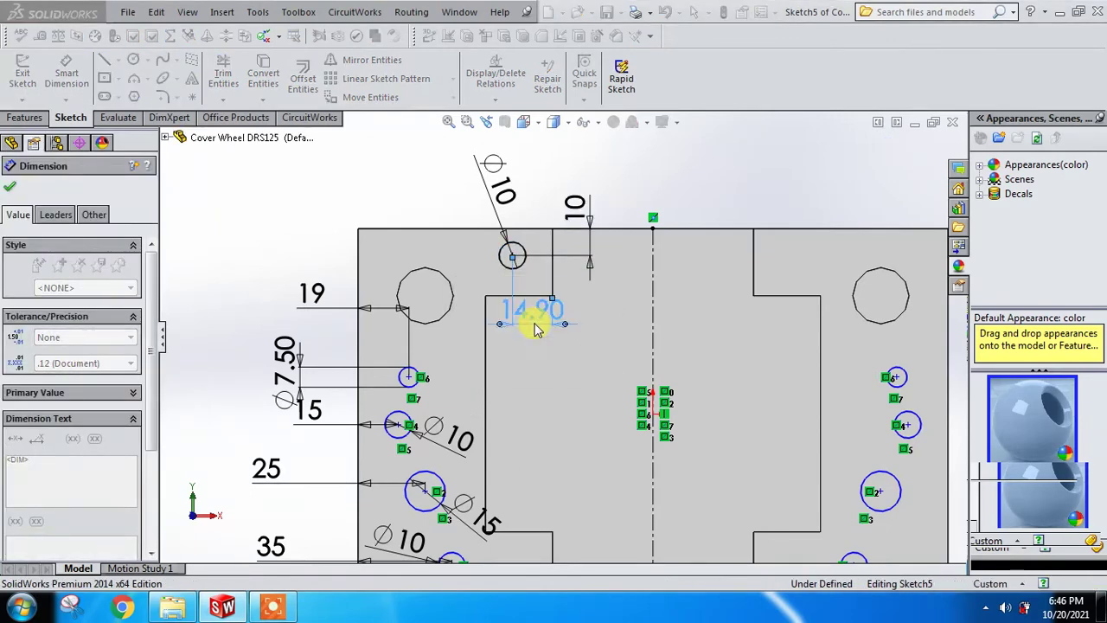
double_click(538, 315)
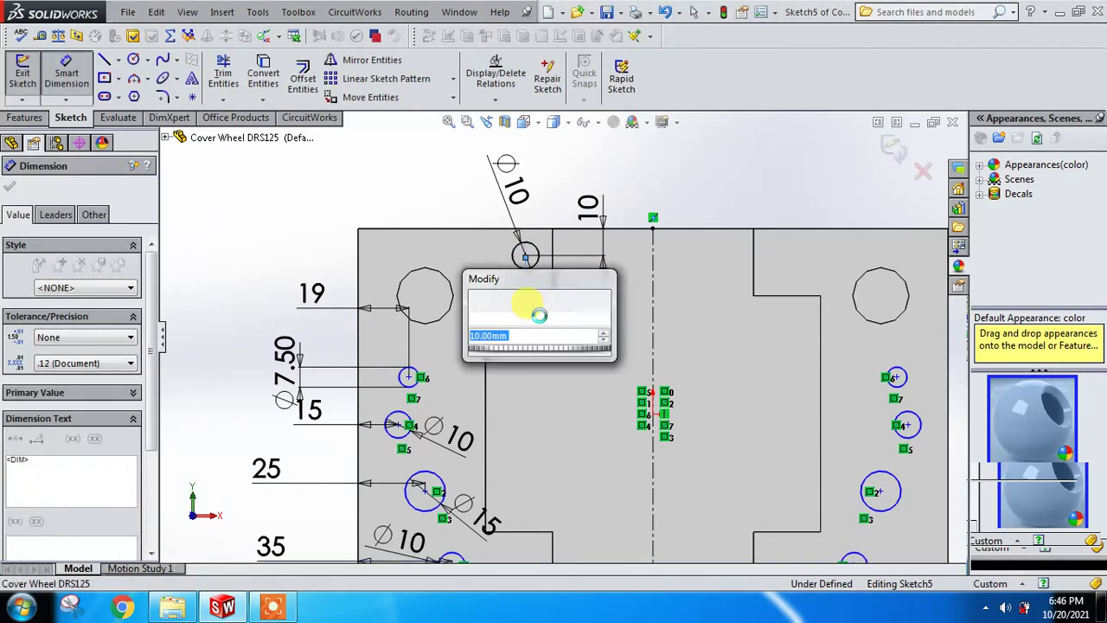
type("10")
key("Return")
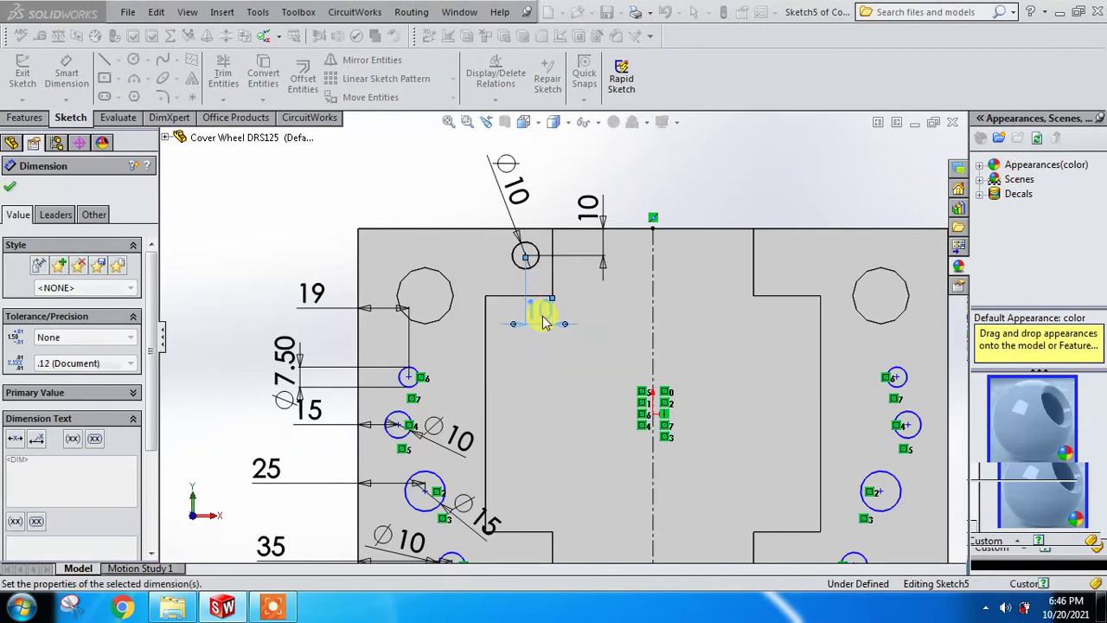
scroll(595, 328, "up", 3)
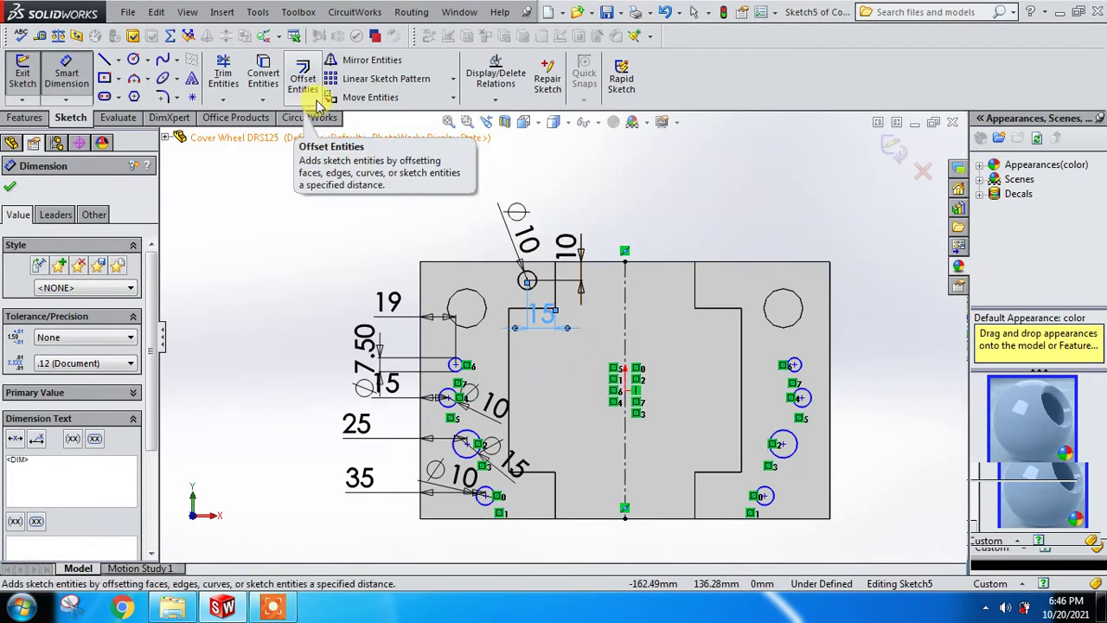
Mirror the small top hole across the vertical centreline, then exit Sketch5 to rebuild Cut-Extrude3
left_click(350, 62)
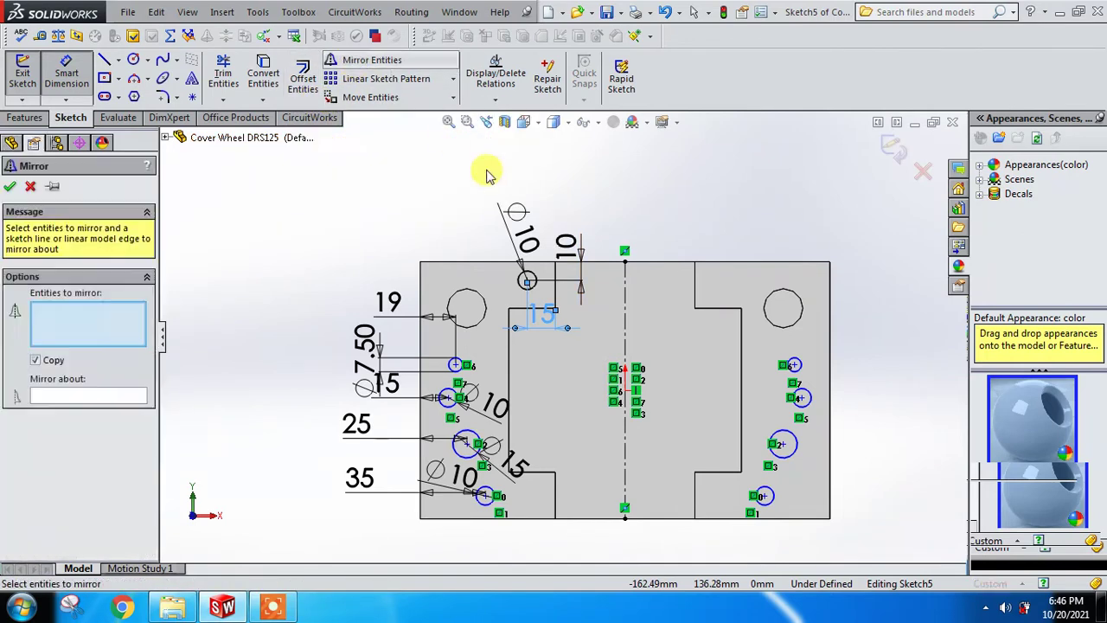
left_click(527, 279)
left_click(149, 400)
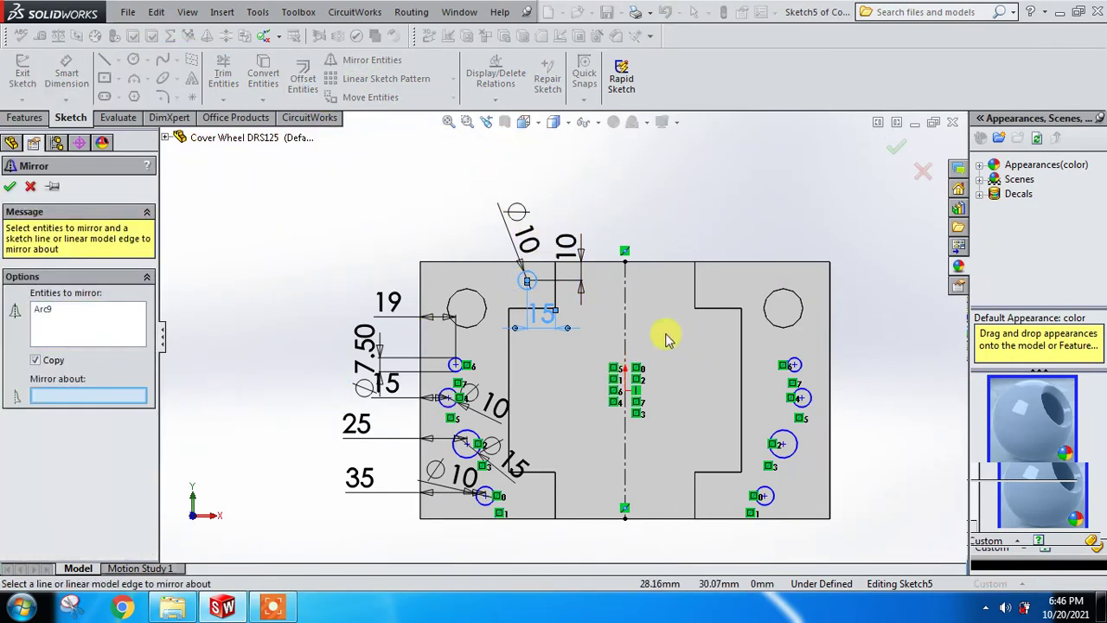
left_click(625, 330)
left_click(10, 187)
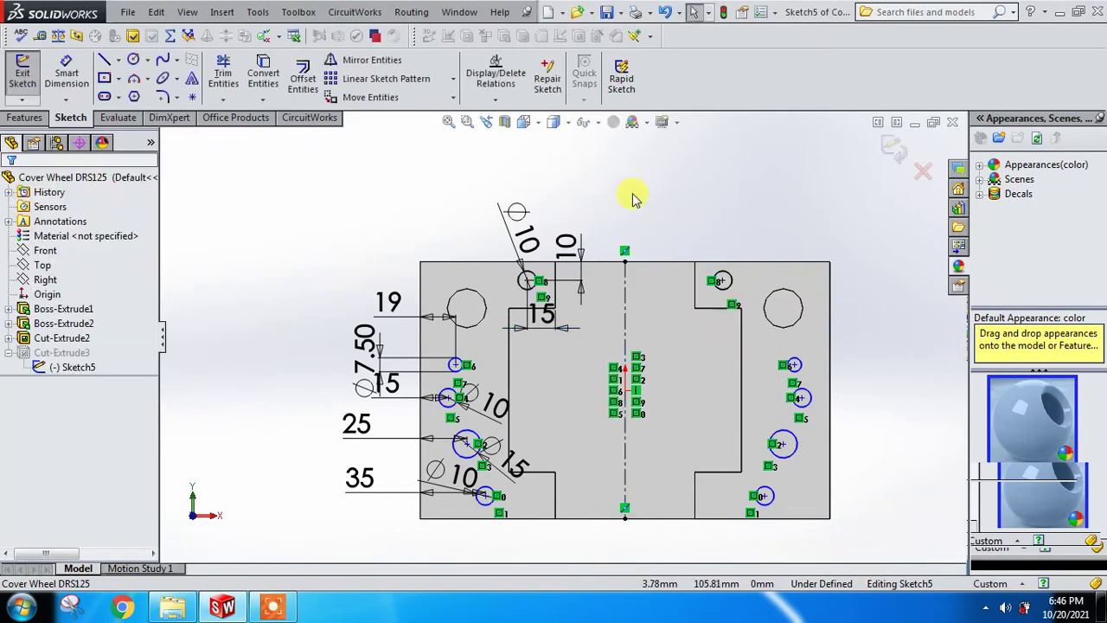
left_click(900, 152)
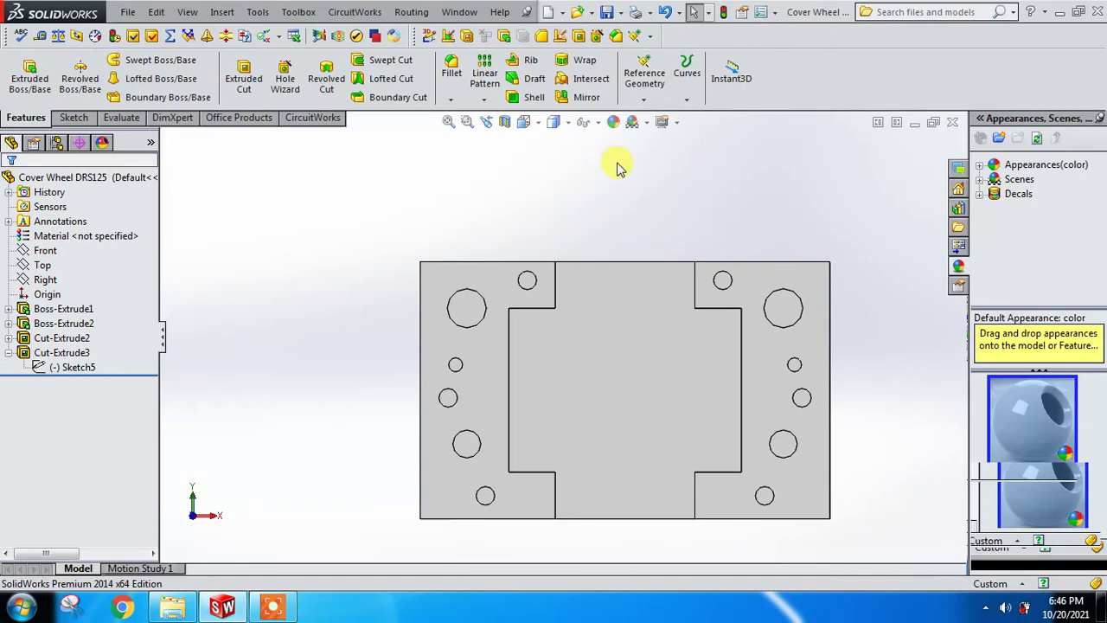
middle_click_drag(628, 190, 619, 227)
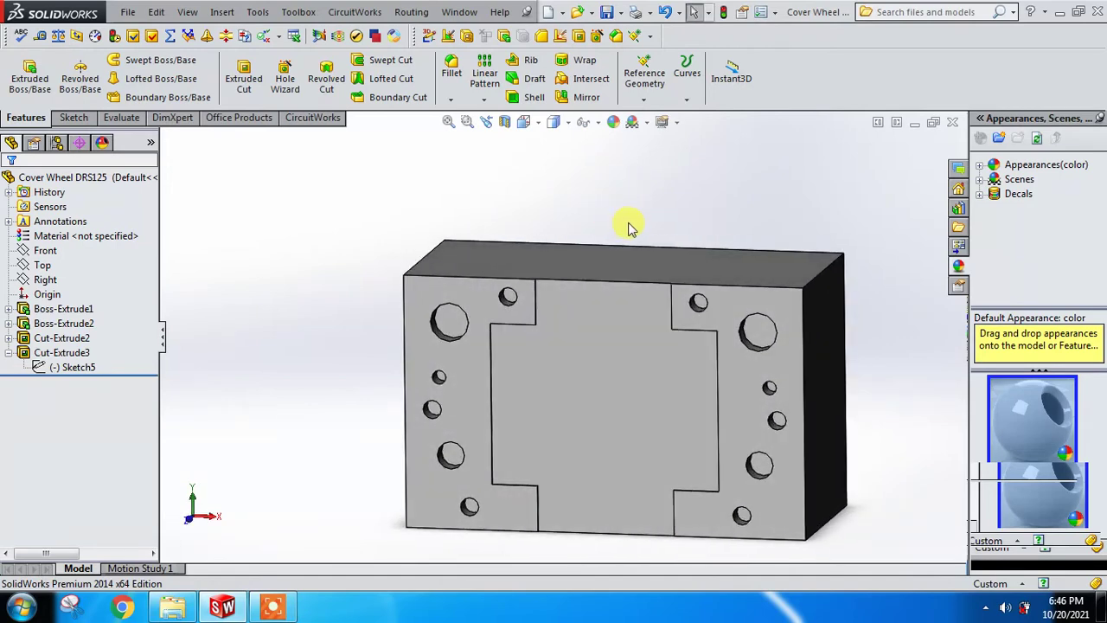
middle_click_drag(597, 371, 564, 386)
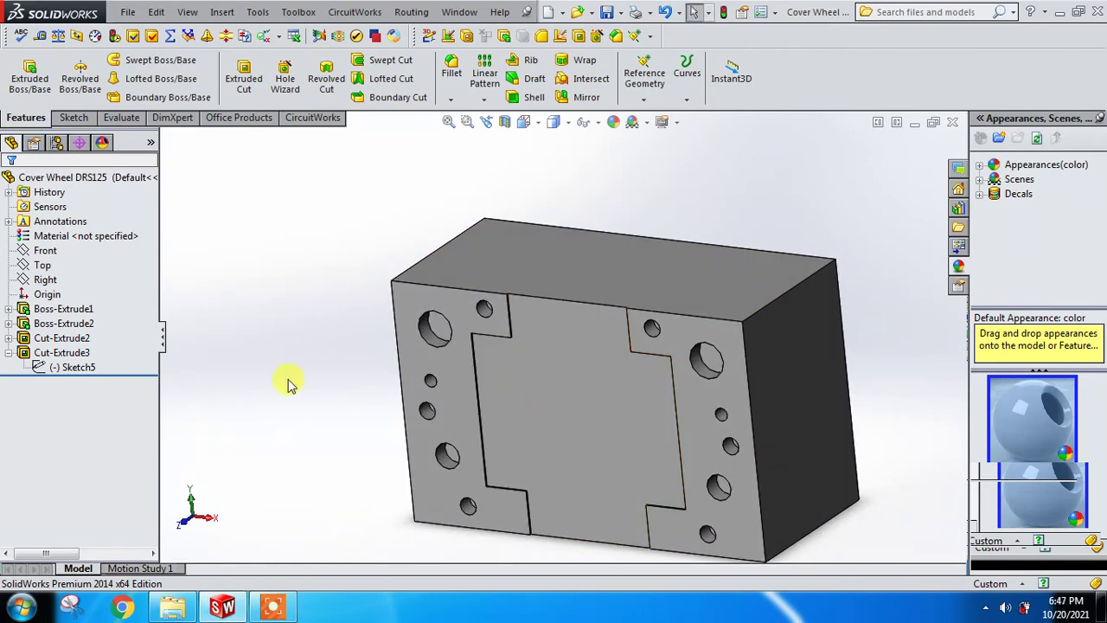
Change Boss-Extrude2's depth from 1 mm to 5 mm
left_click(506, 376)
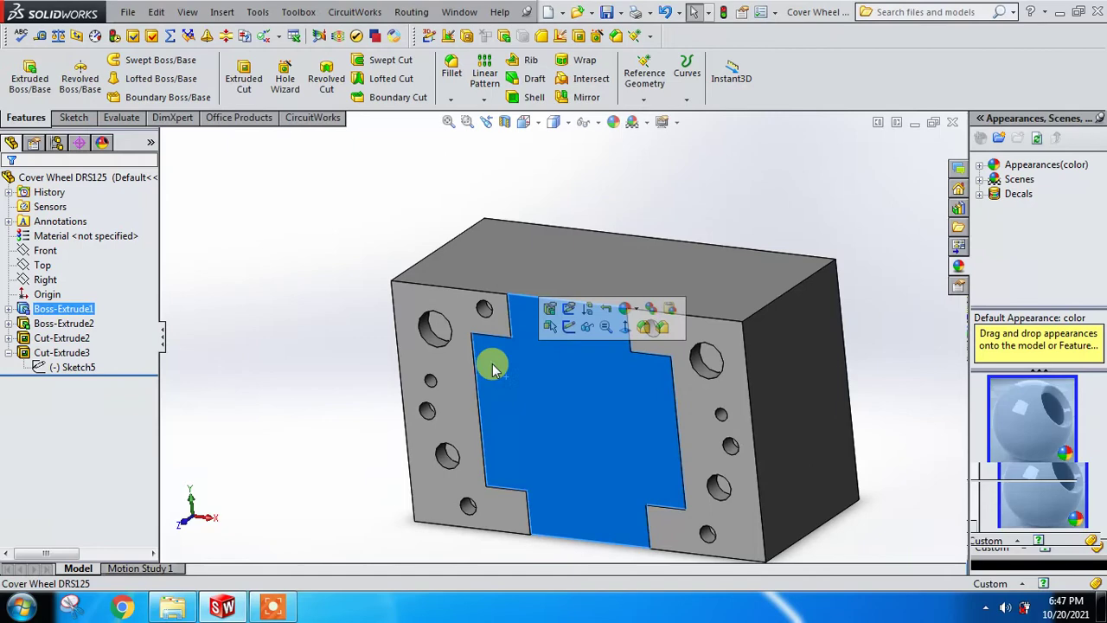
left_click(457, 314)
right_click(93, 320)
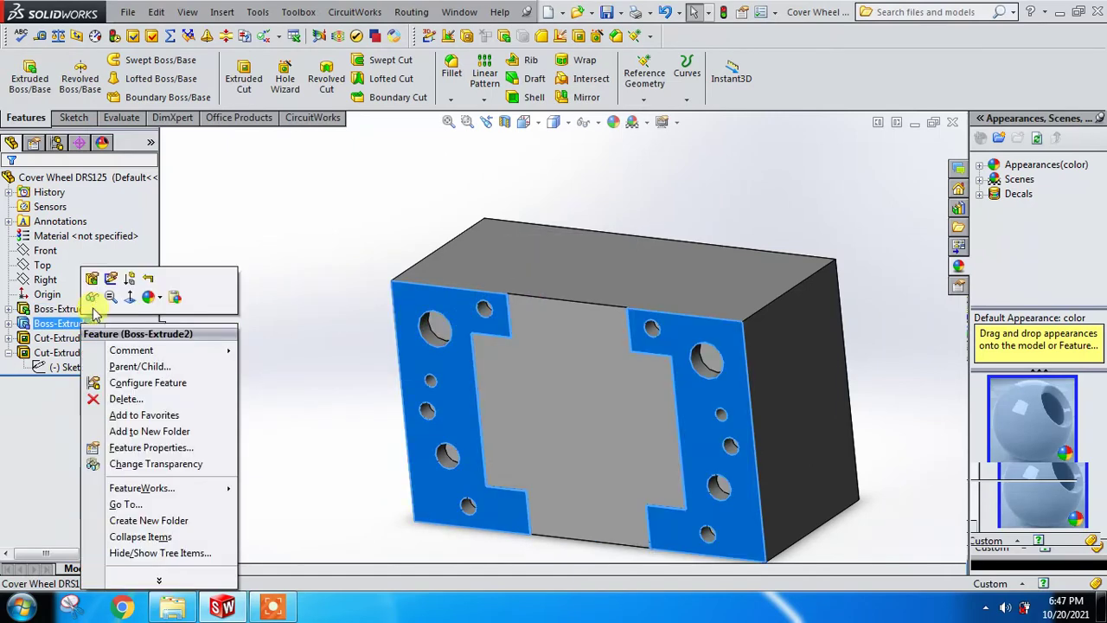
left_click(92, 277)
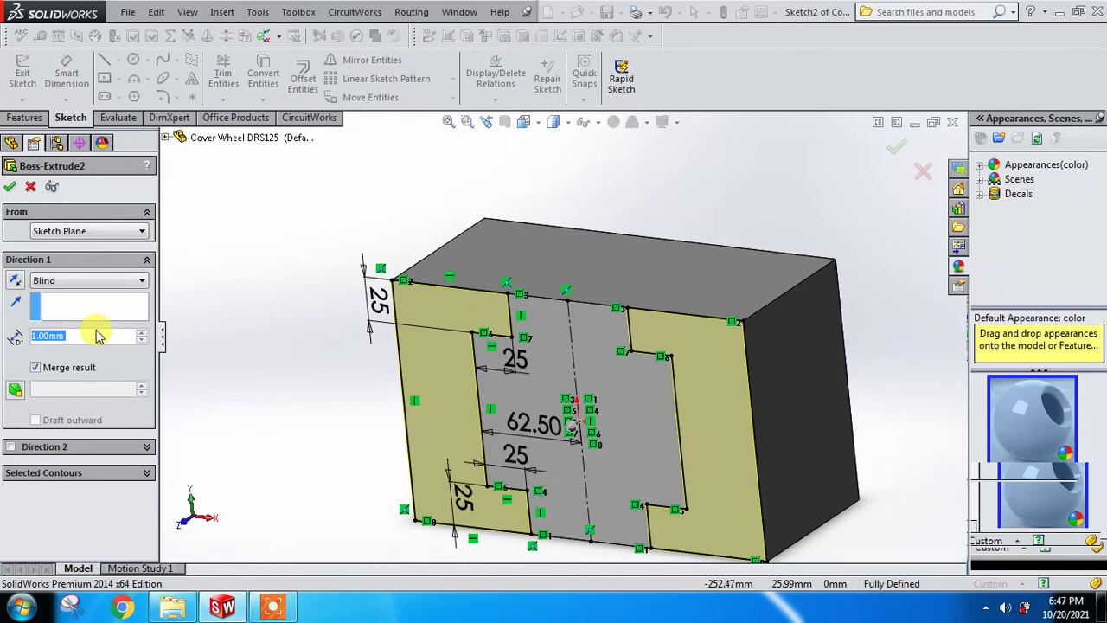
type("5")
key("Return")
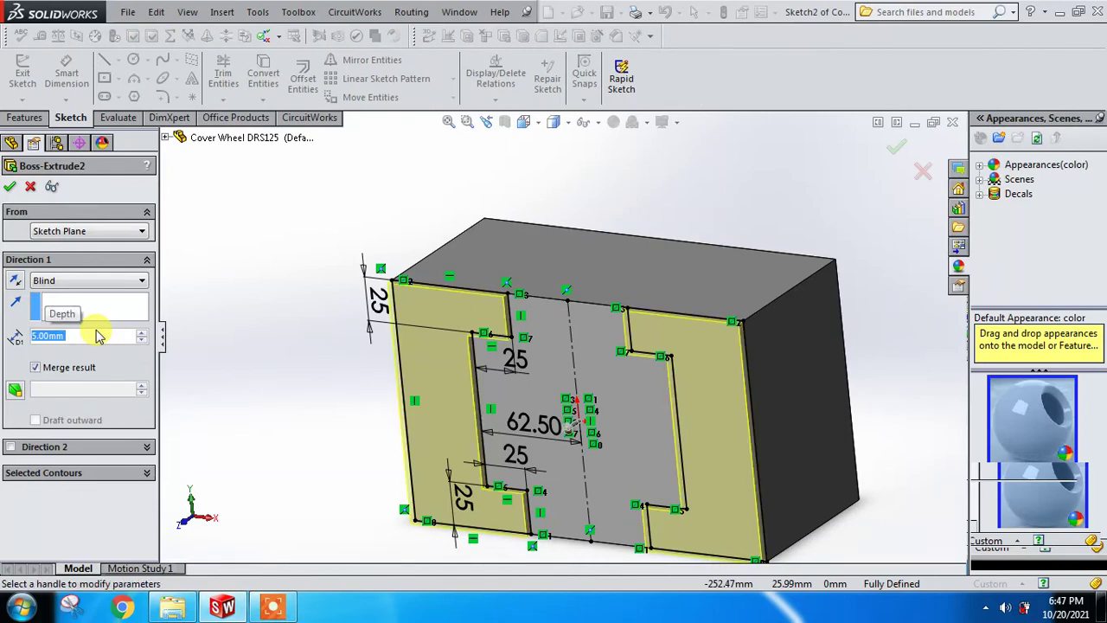
left_click(9, 186)
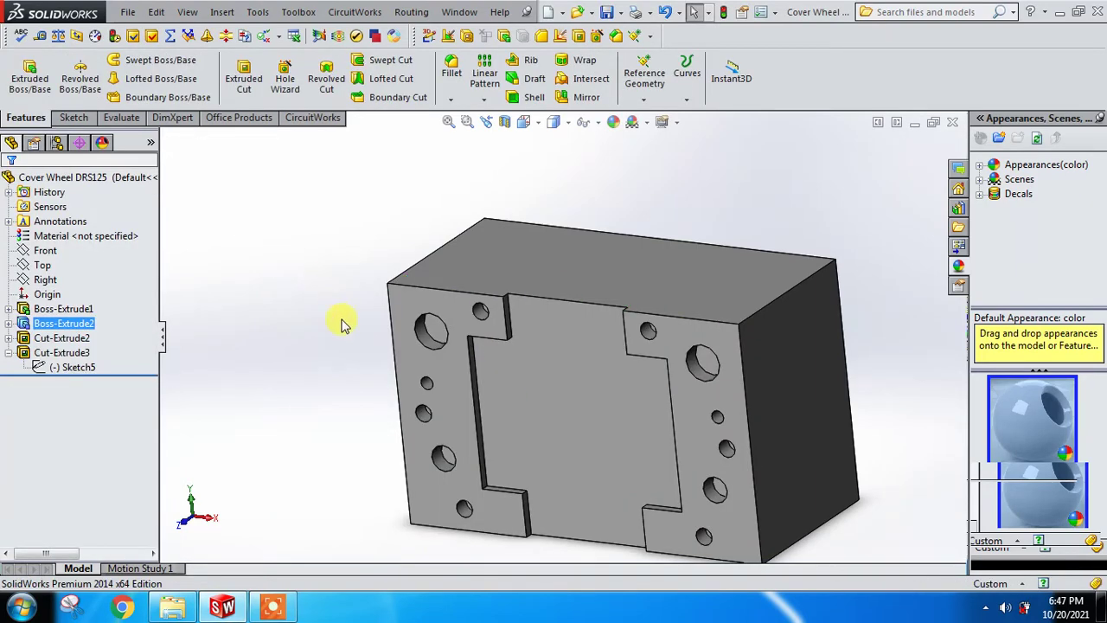
Display the base block Boss-Extrude1's dimensions on the model
scroll(554, 363, "up", 3)
left_click(749, 444)
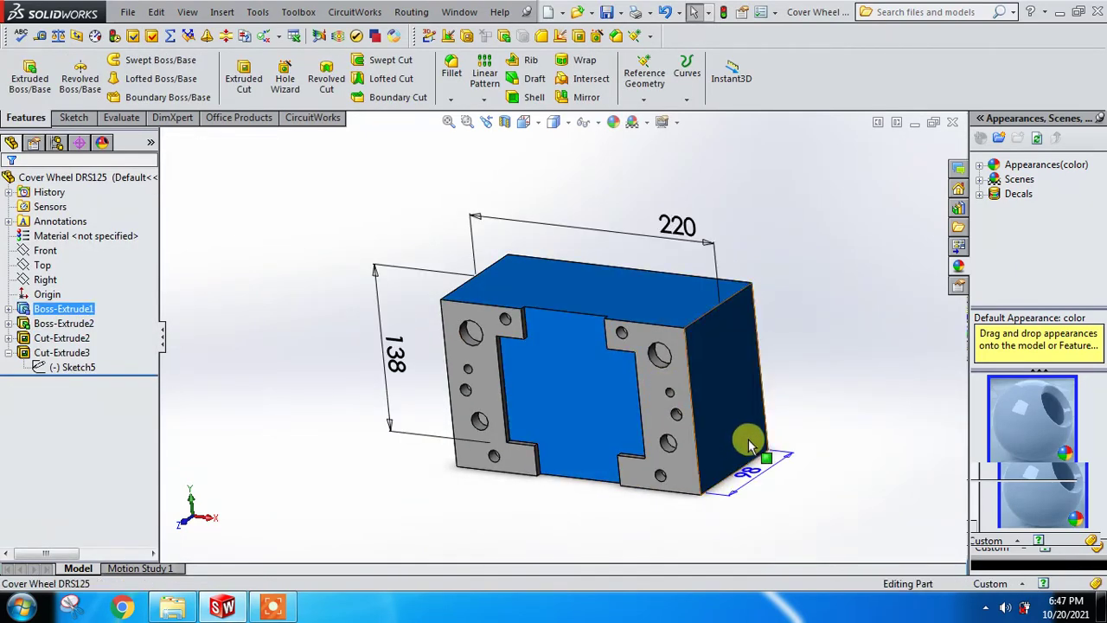
middle_click_drag(803, 425, 790, 432)
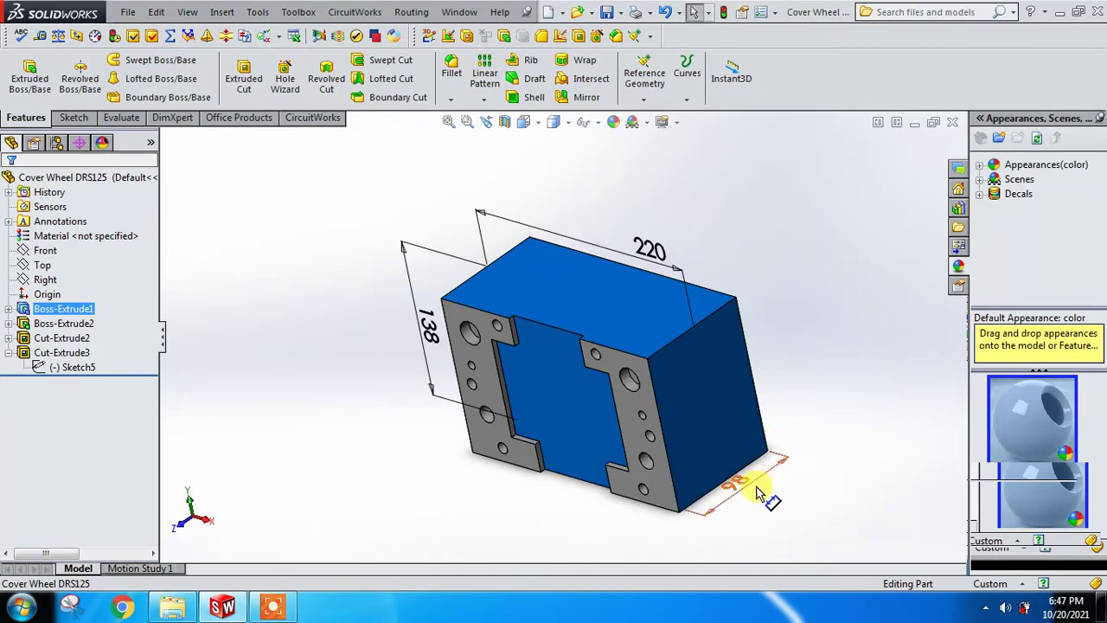
Reselect the base block Boss-Extrude1 and select its 98 mm depth dimension
middle_click_drag(718, 486, 738, 528)
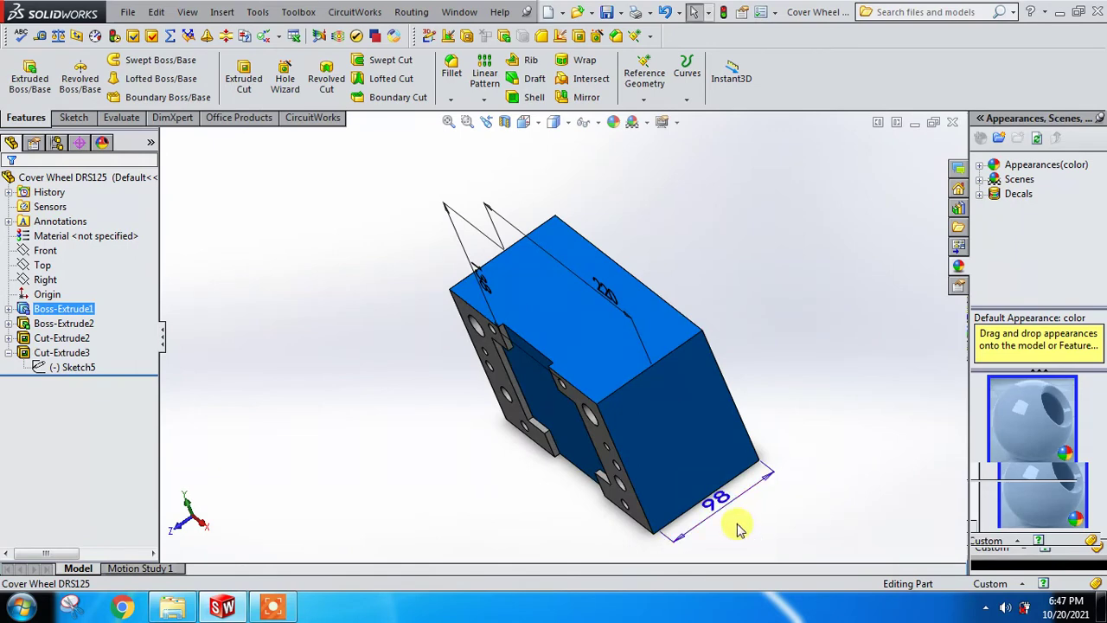
left_click(803, 422)
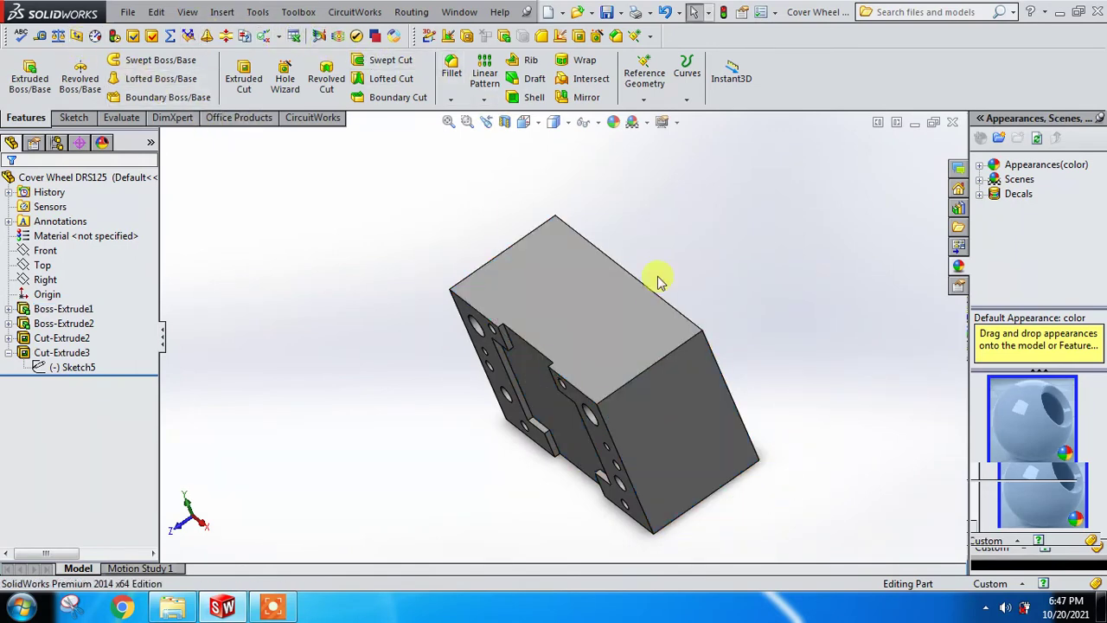
left_click(708, 491)
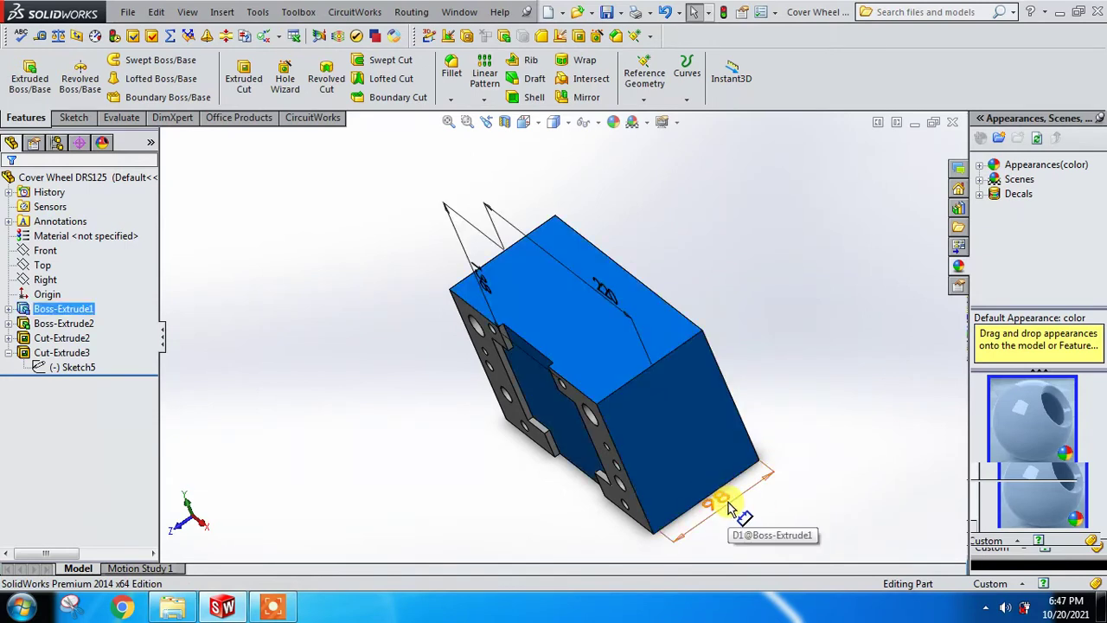
left_click(729, 508)
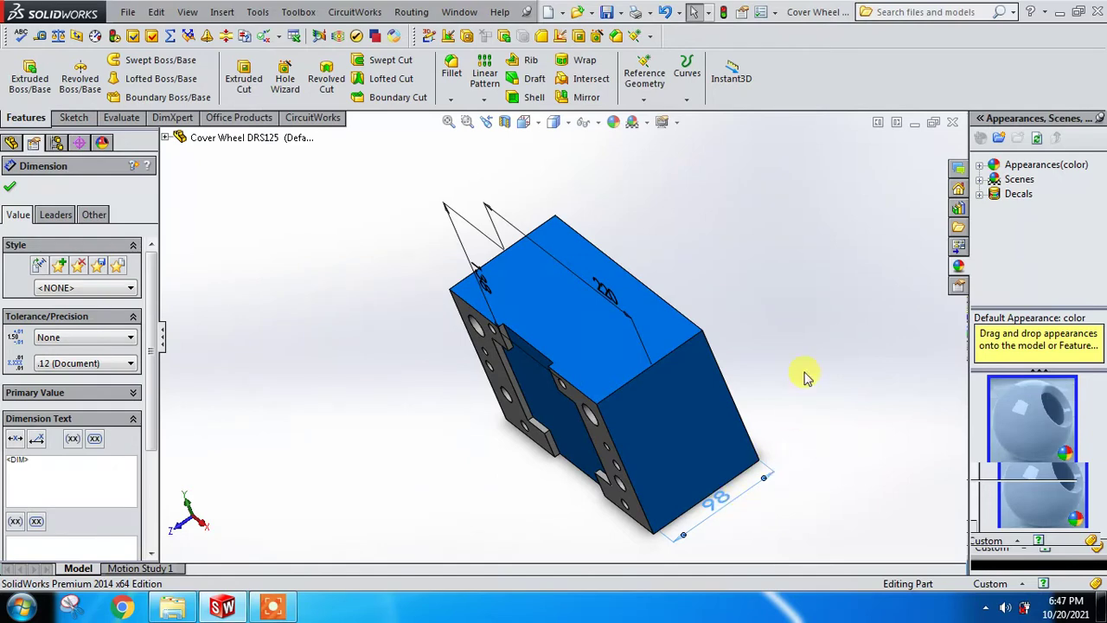
Measure the distance between two parallel block edges (103 mm) and close the Measure window
left_click(258, 12)
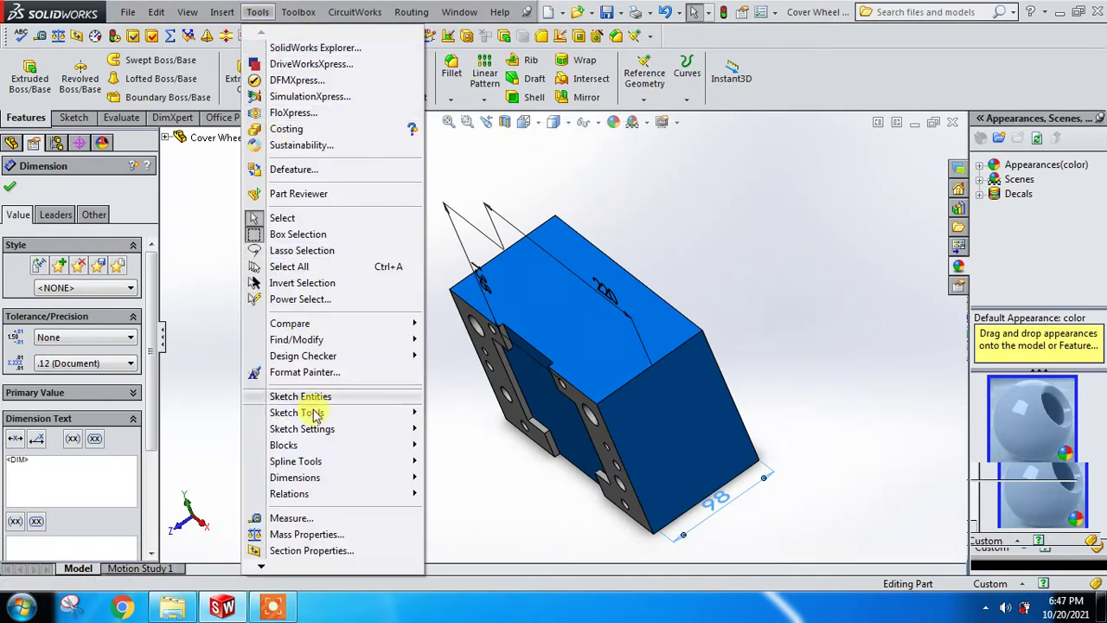
left_click(316, 514)
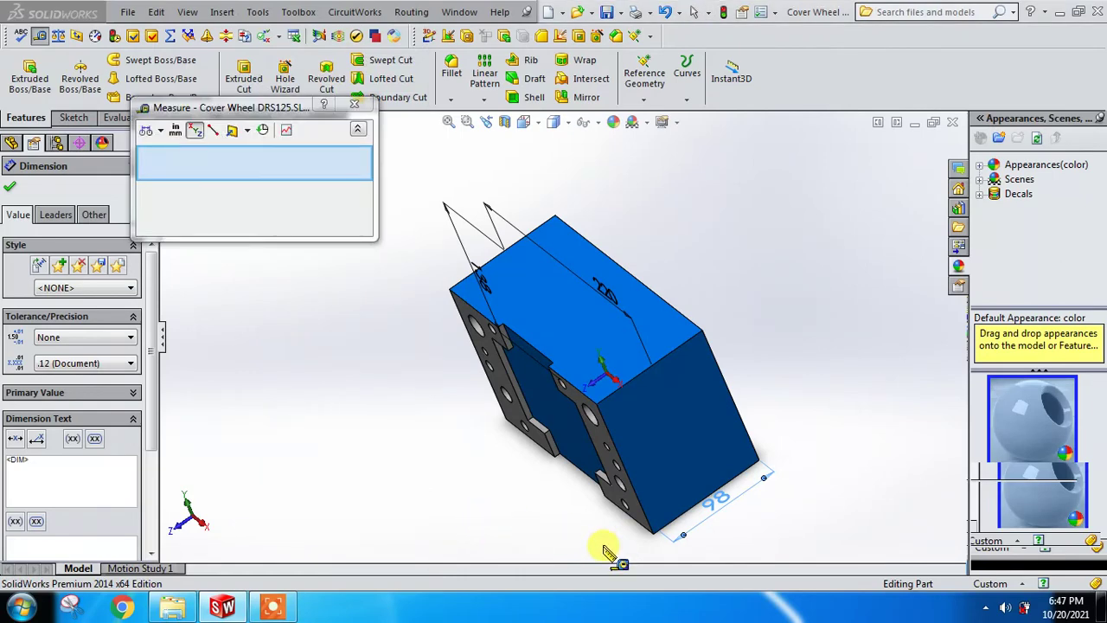
left_click(655, 530)
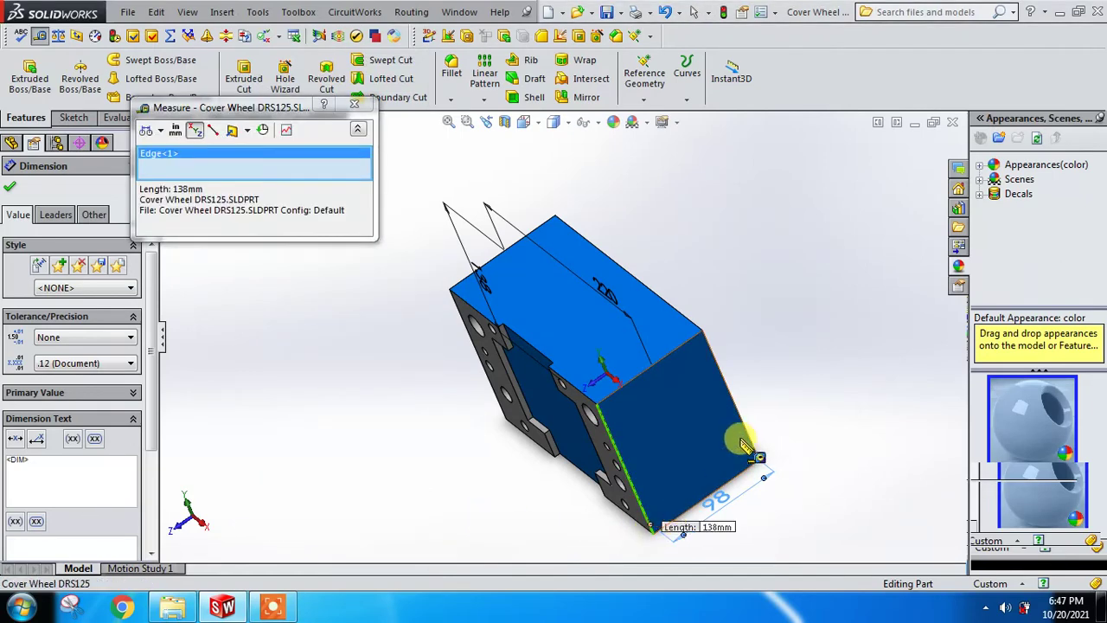
left_click(743, 421)
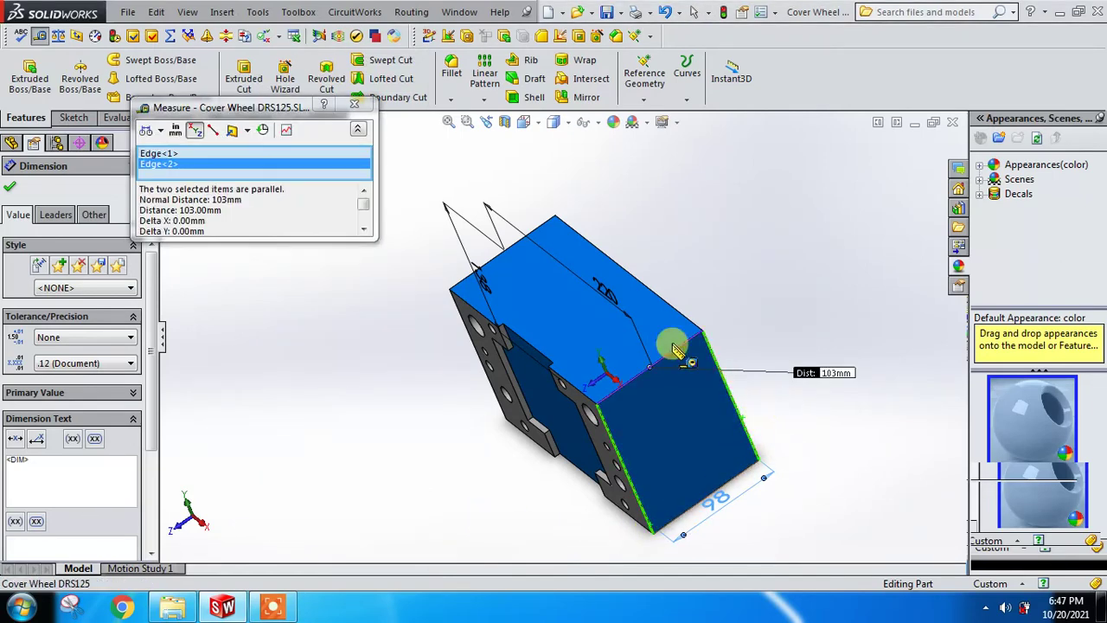
left_click(359, 110)
left_click(364, 320)
mouse_move(395, 363)
middle_mouse_down()
mouse_move(421, 358)
mouse_move(456, 383)
middle_mouse_up()
scroll(456, 383, "down", 2)
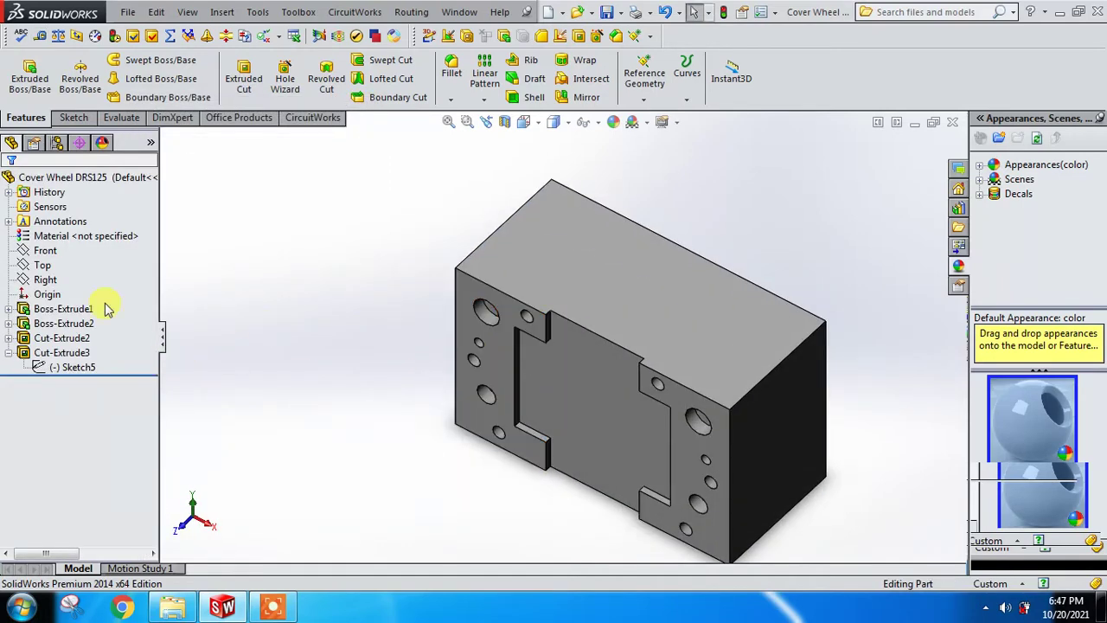
Mirror Boss-Extrude2, Cut-Extrude3 and Cut-Extrude2 about the Front plane as Mirror1
left_click(40, 253)
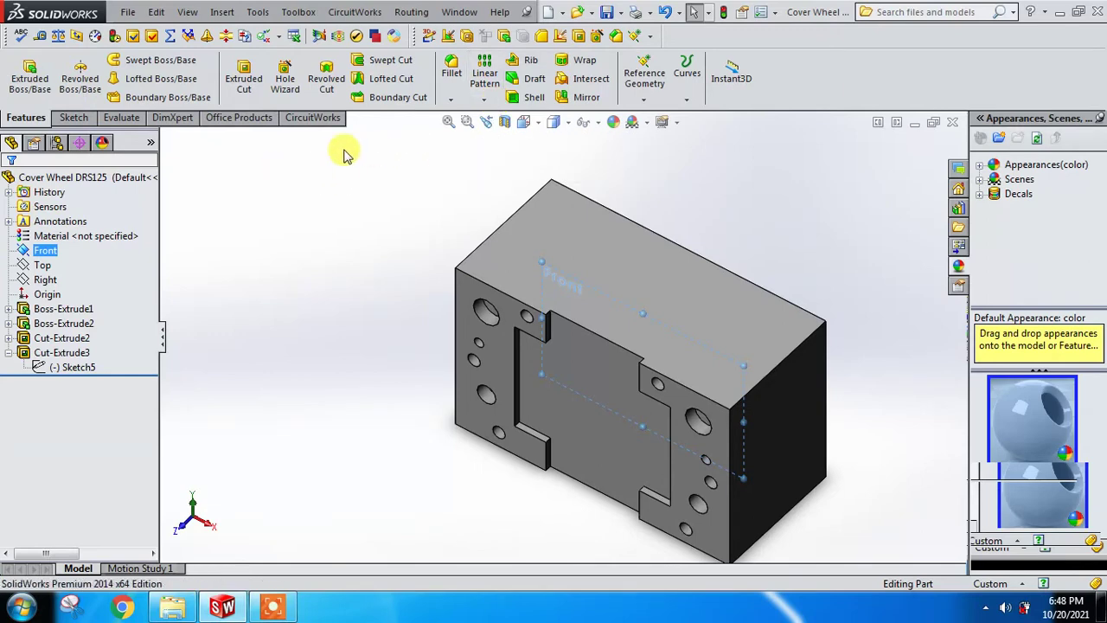
left_click(584, 98)
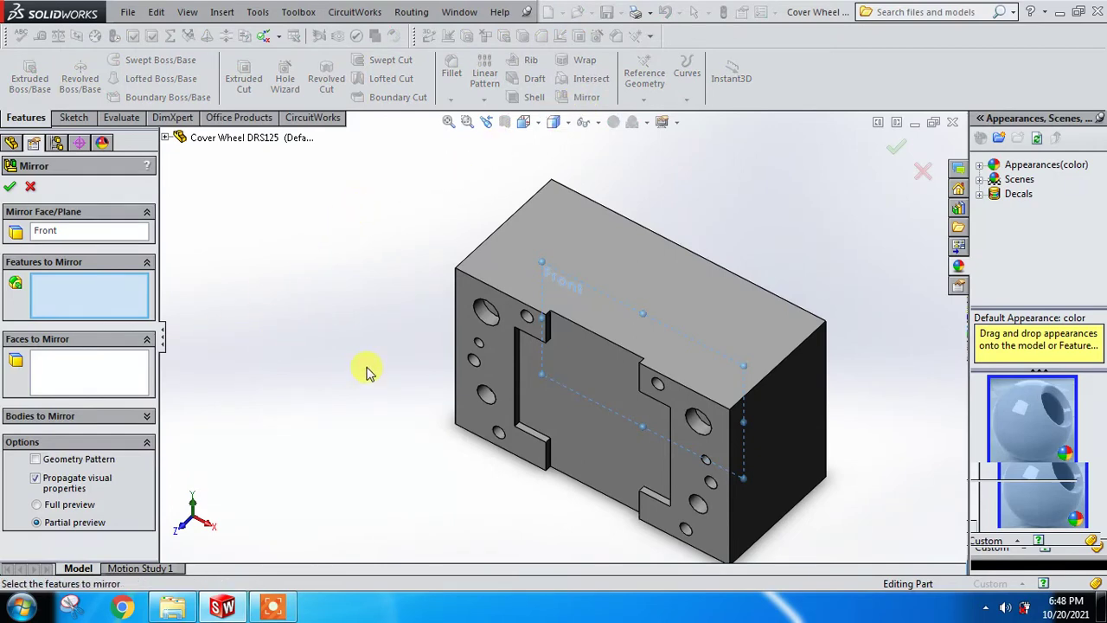
left_click(165, 137)
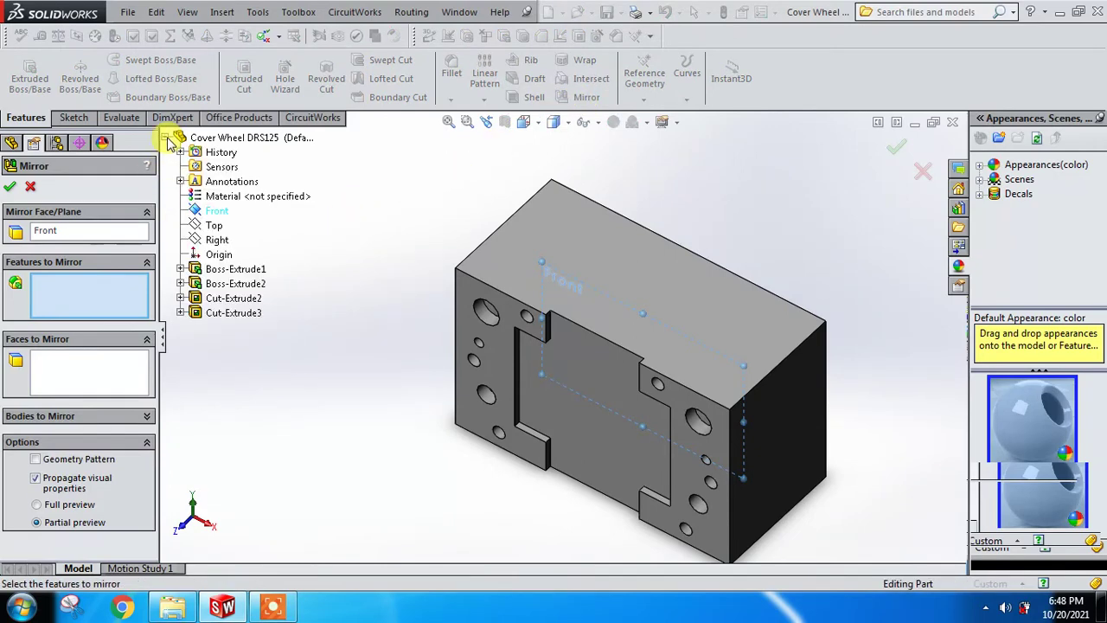
left_click(218, 284)
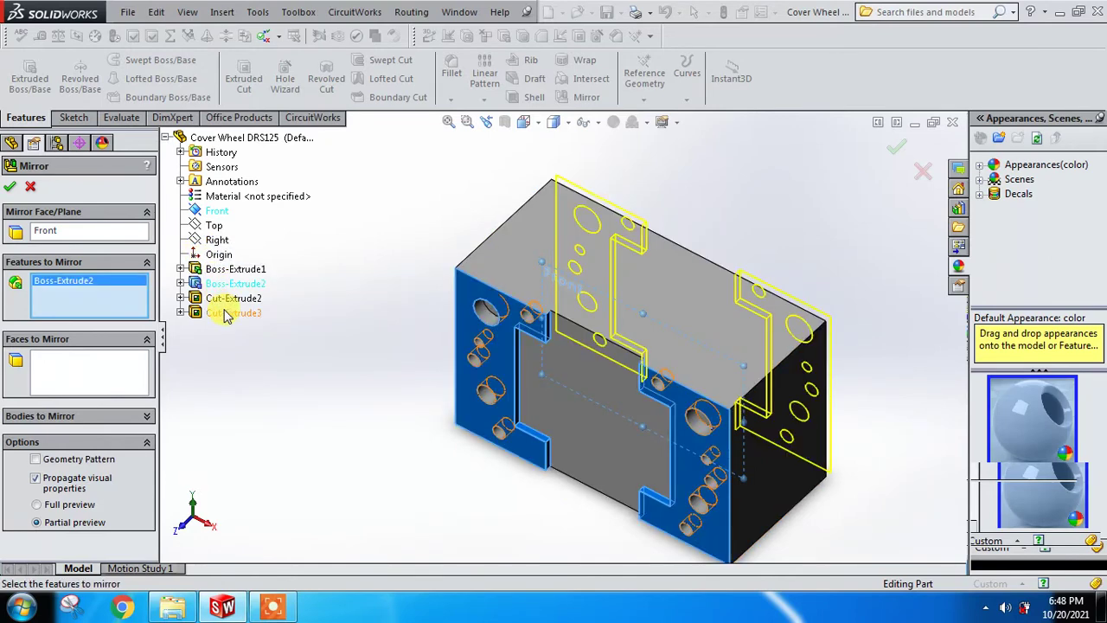
left_click(223, 315)
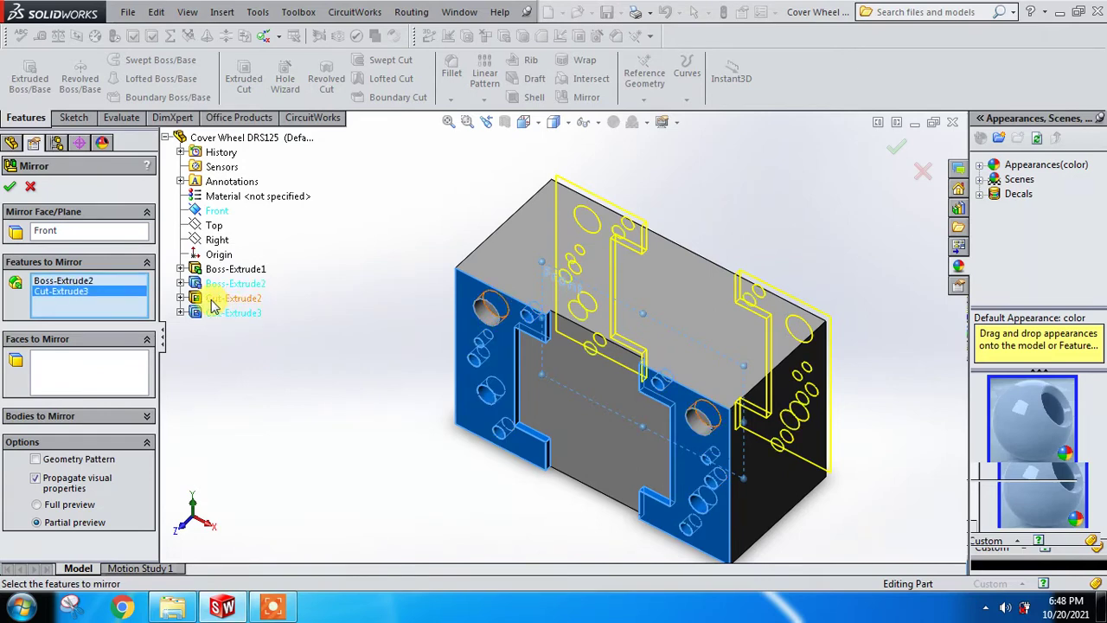
left_click(217, 298)
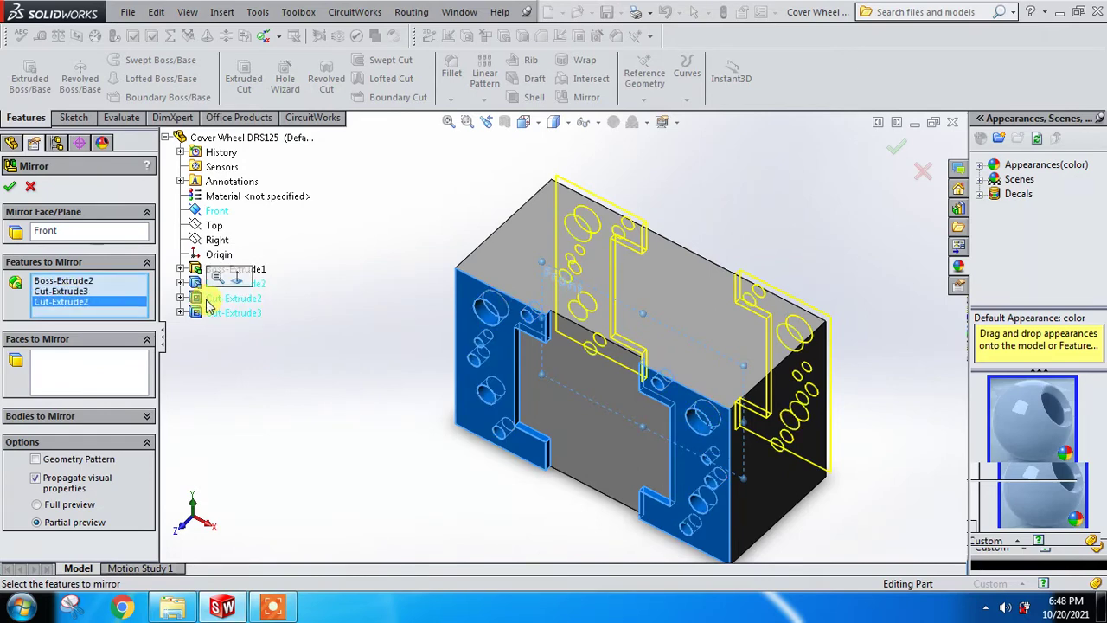
left_click(13, 189)
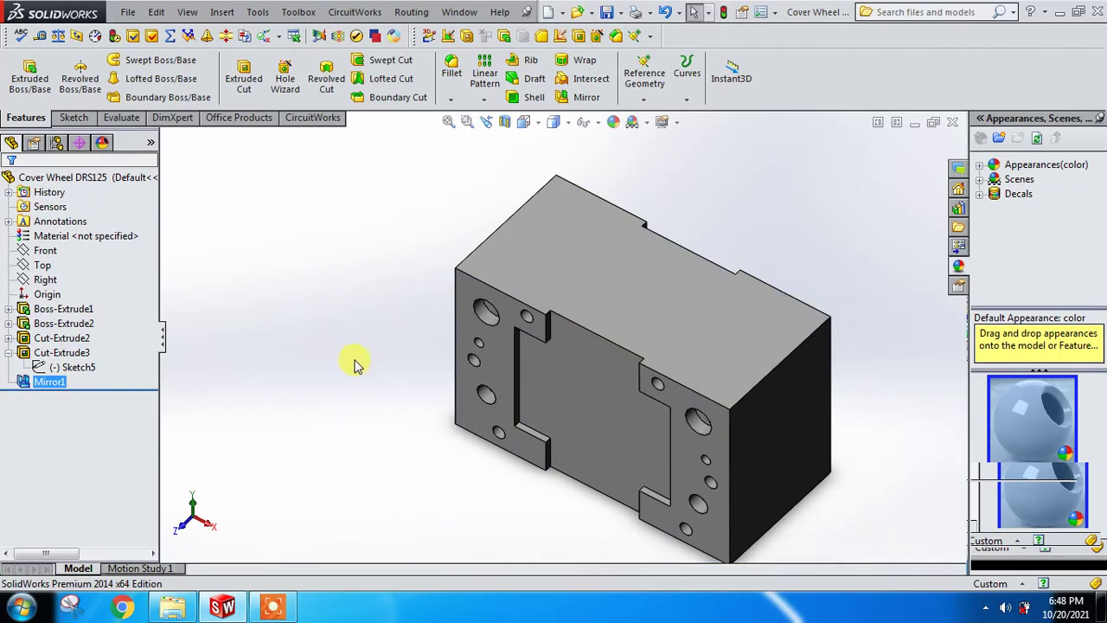
left_click(258, 12)
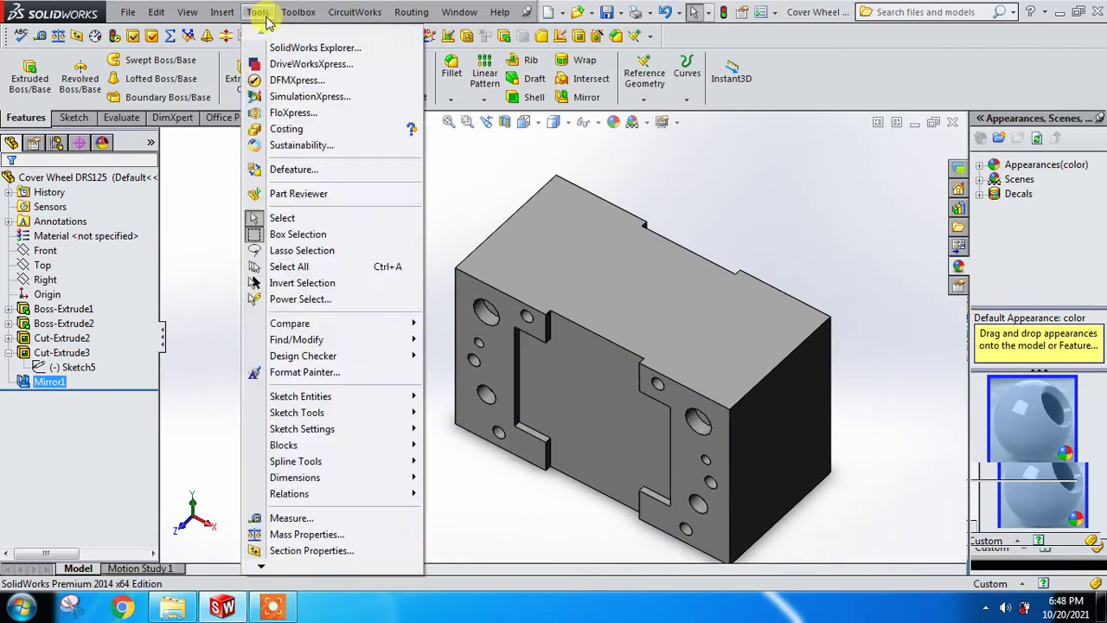
left_click(303, 518)
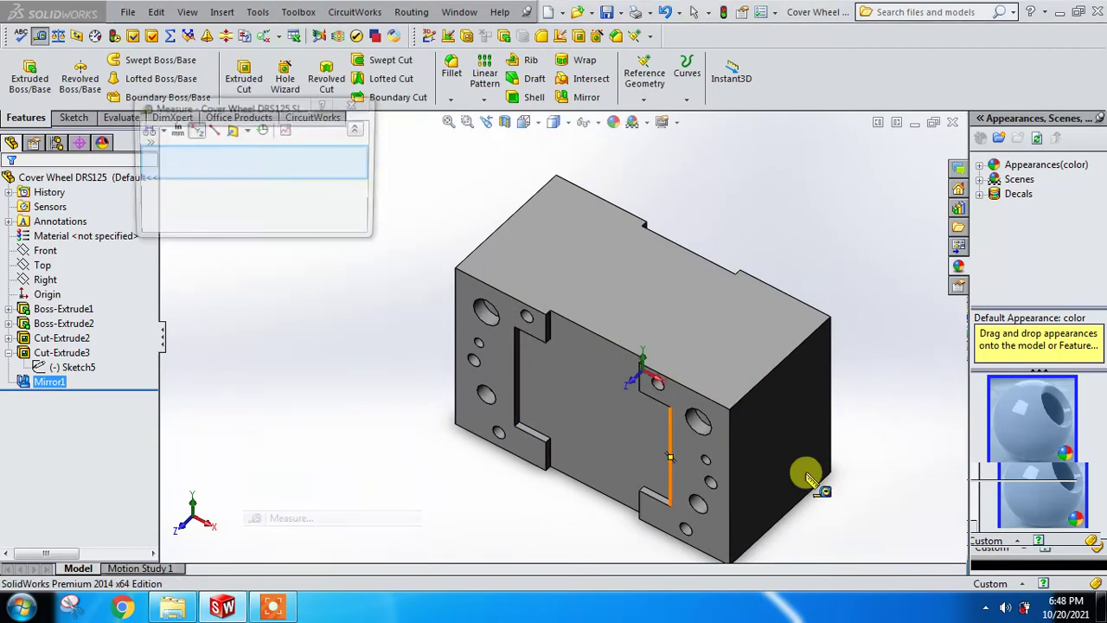
left_click(789, 356)
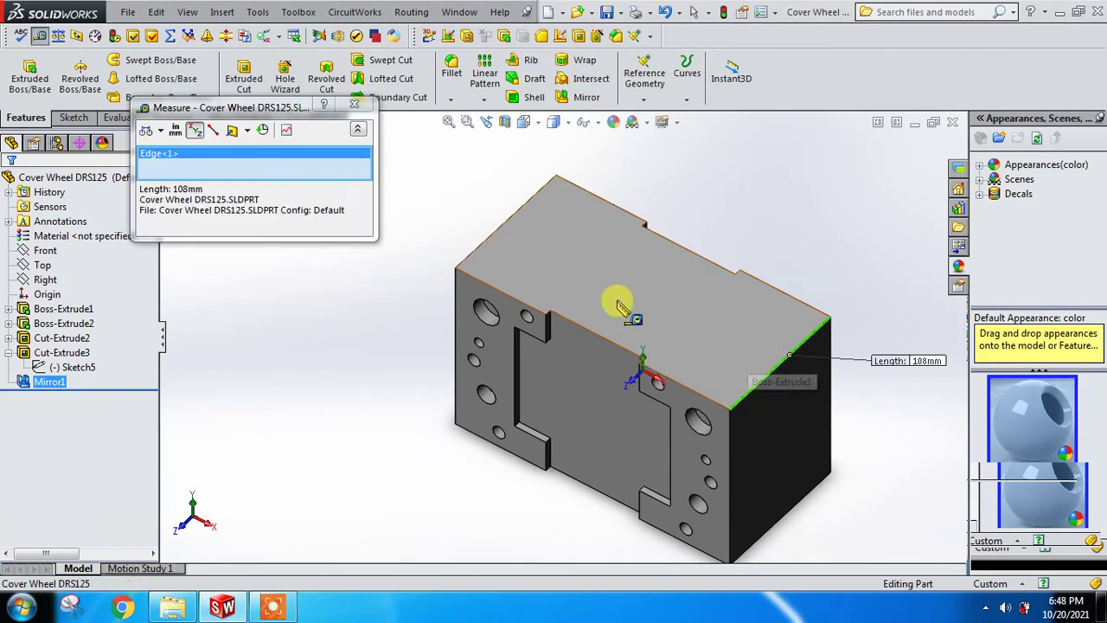
left_click(365, 111)
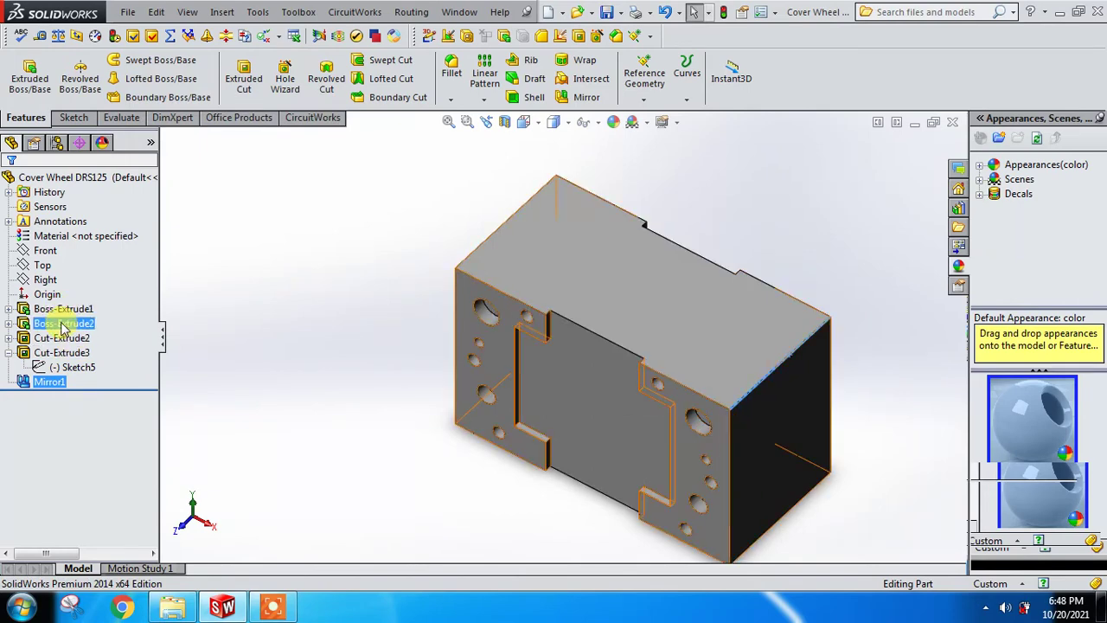
left_click(588, 376)
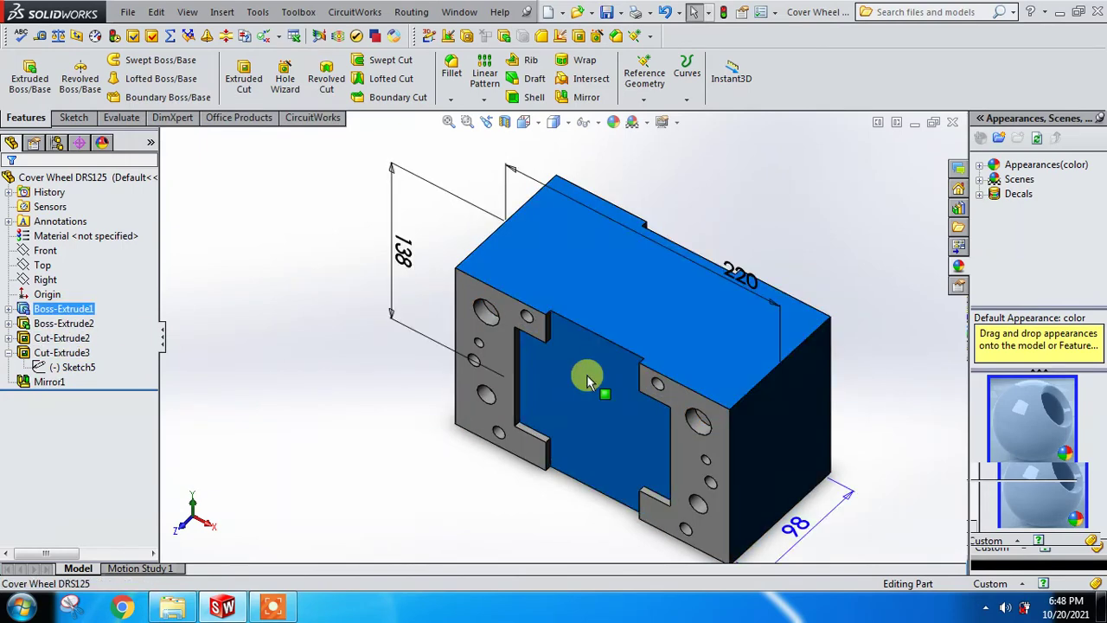
scroll(588, 375, "up", 2)
double_click(765, 495)
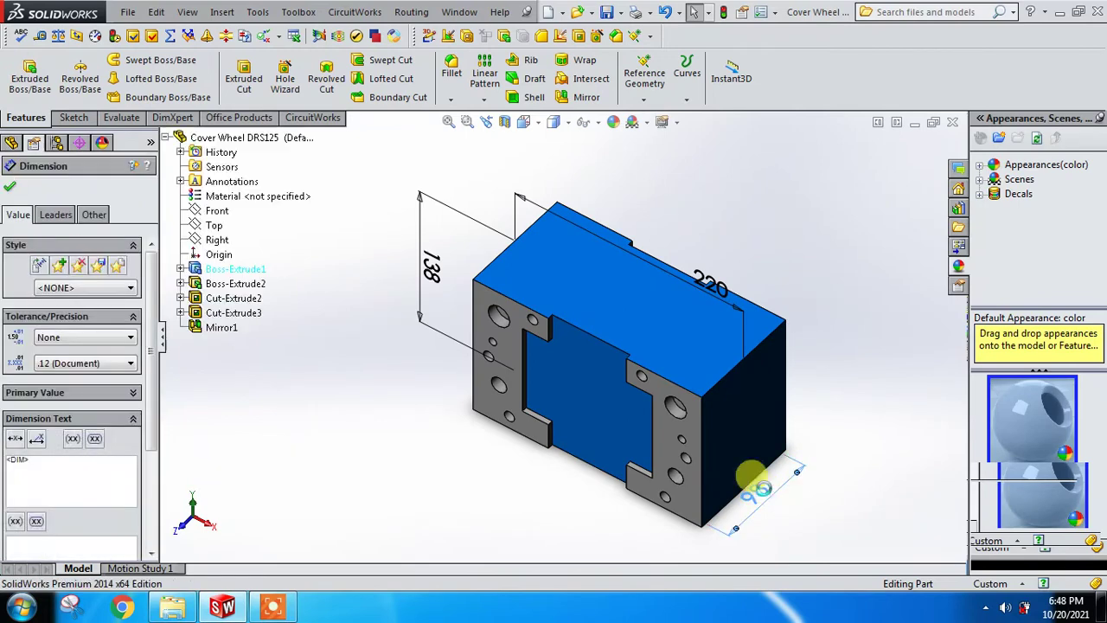
left_click_drag(764, 454, 294, 352)
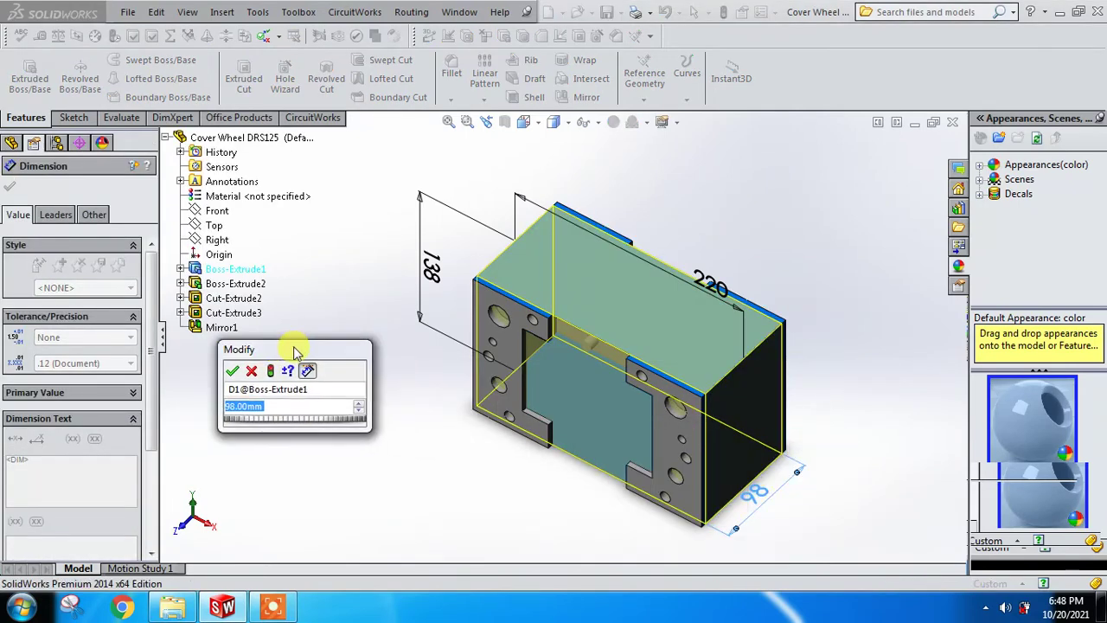
left_click(313, 407)
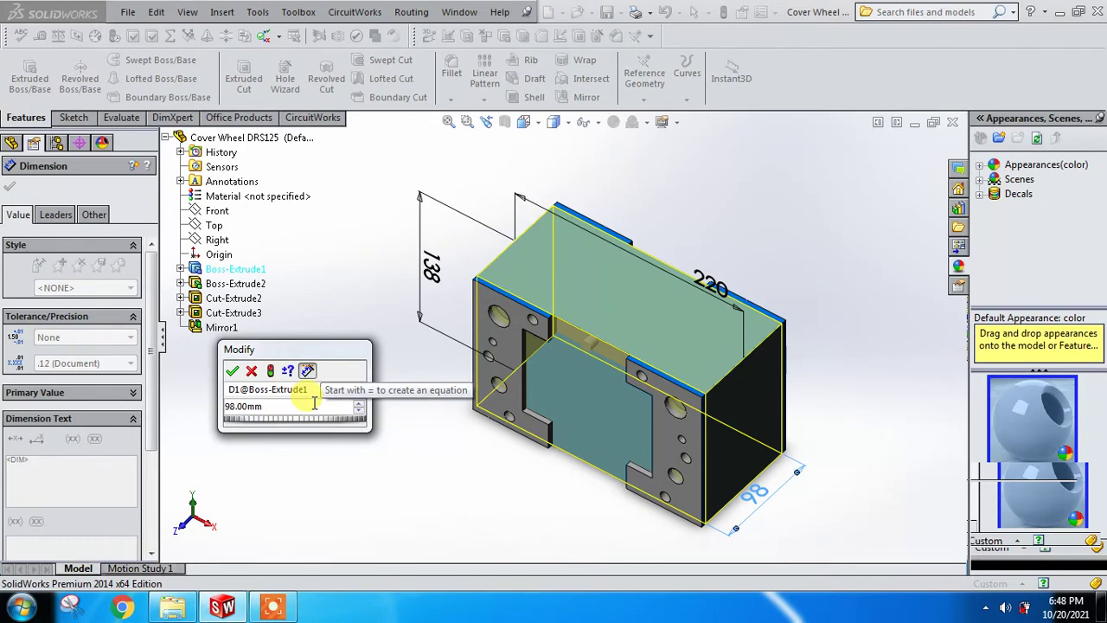
left_click_drag(314, 405, 223, 405)
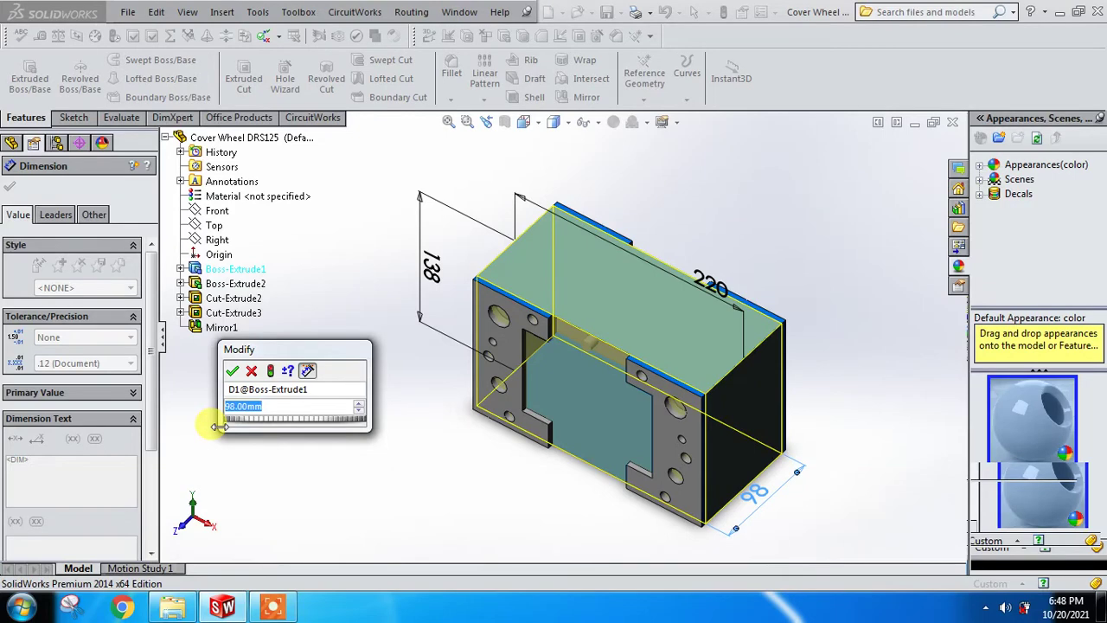
key("Return")
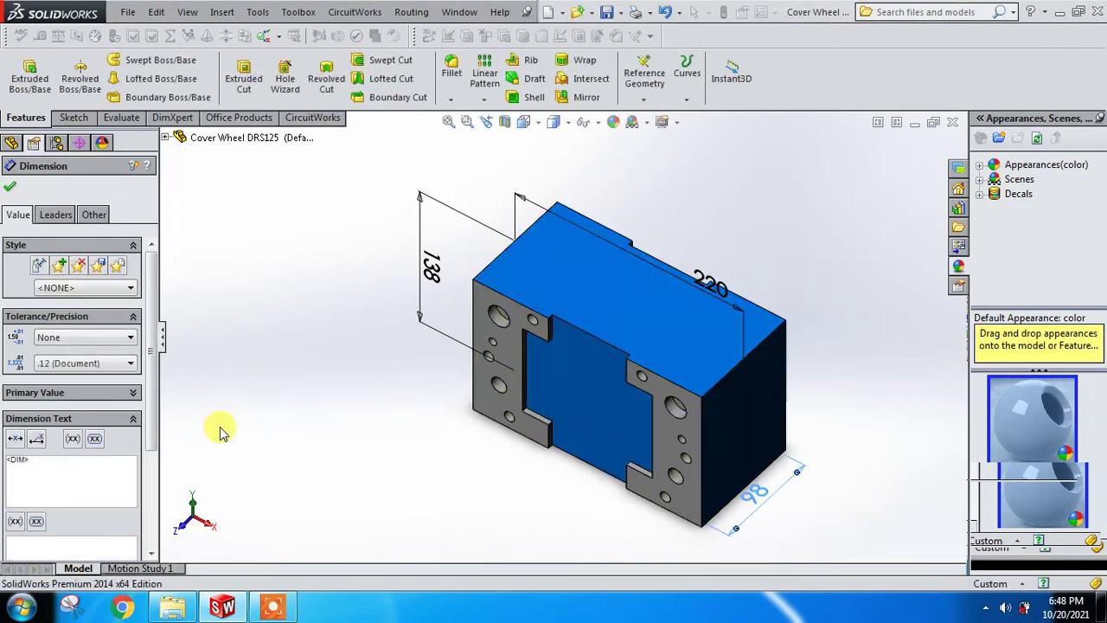
left_click(10, 186)
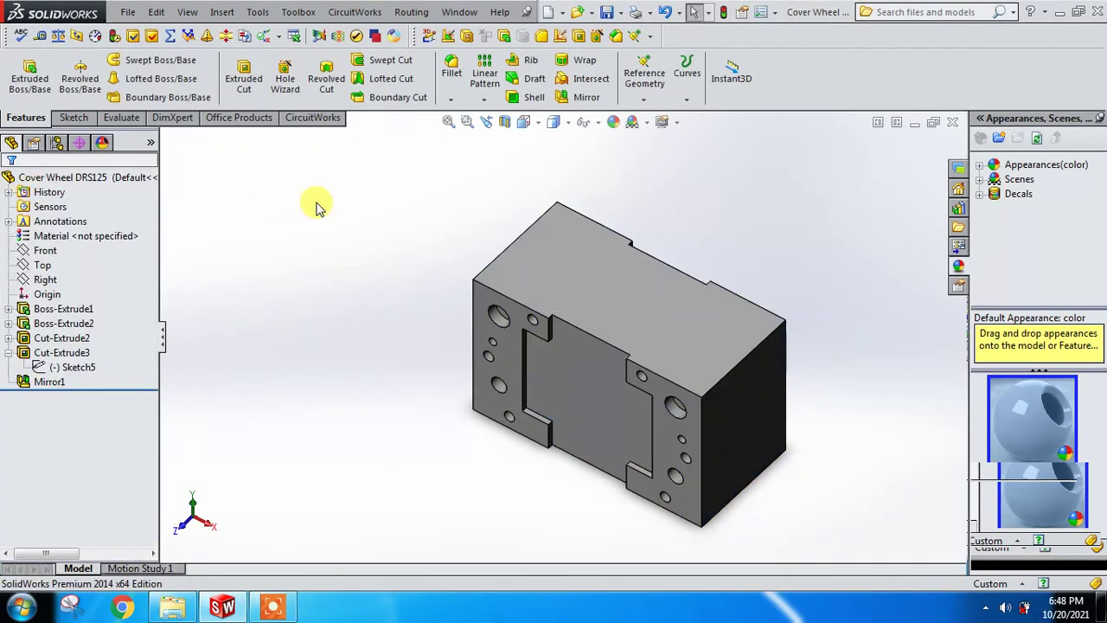
Measure the block's top edge length, 108 mm
left_click(258, 11)
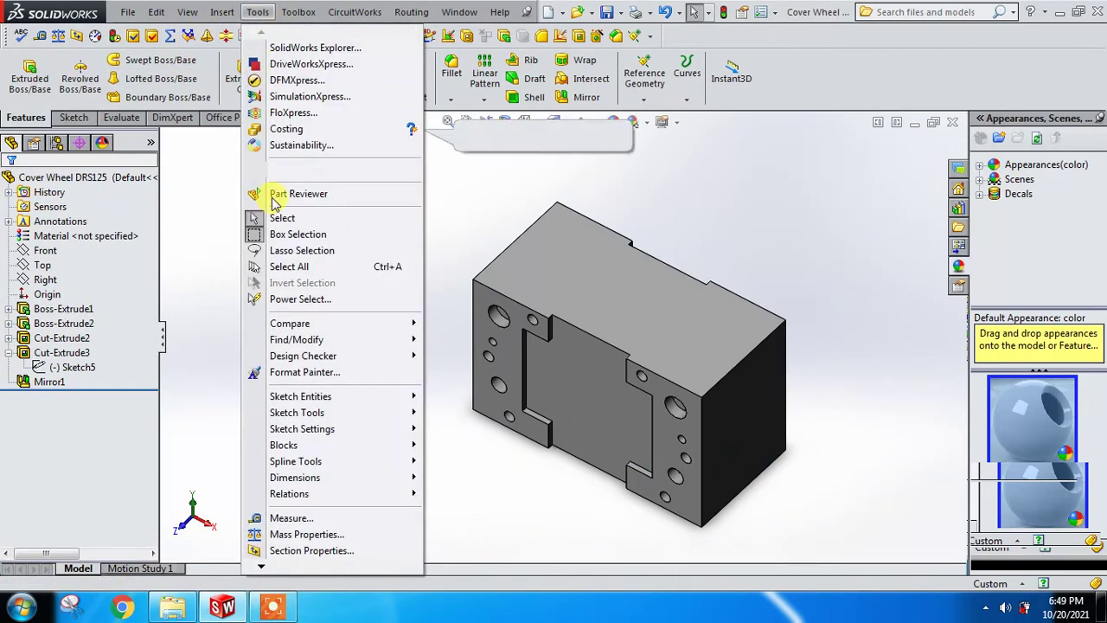
left_click(316, 517)
left_click(742, 362)
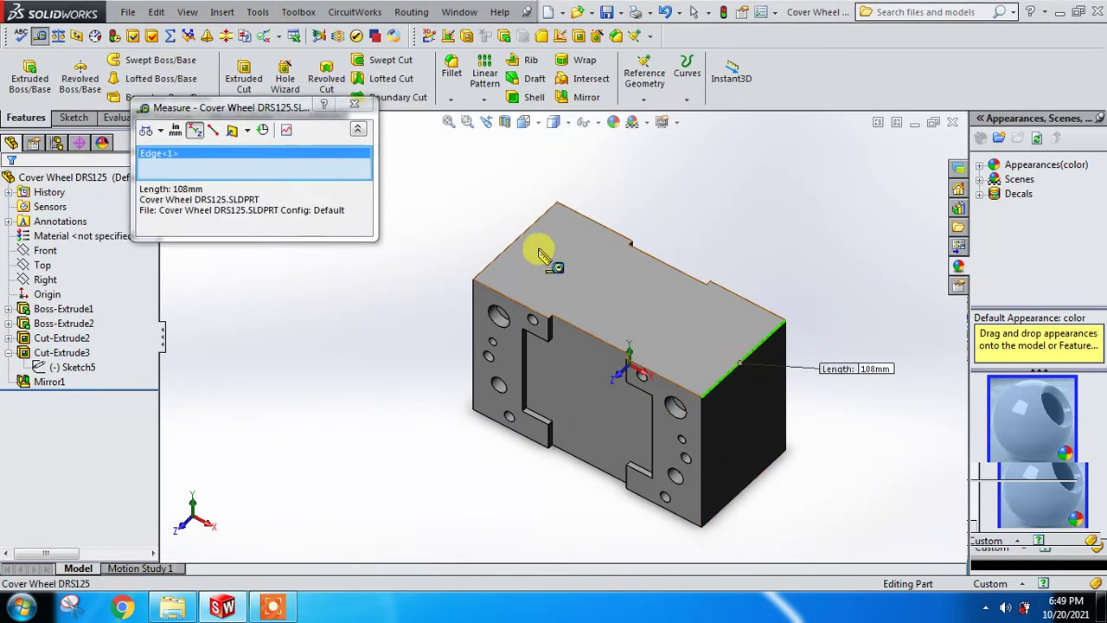
key("Escape")
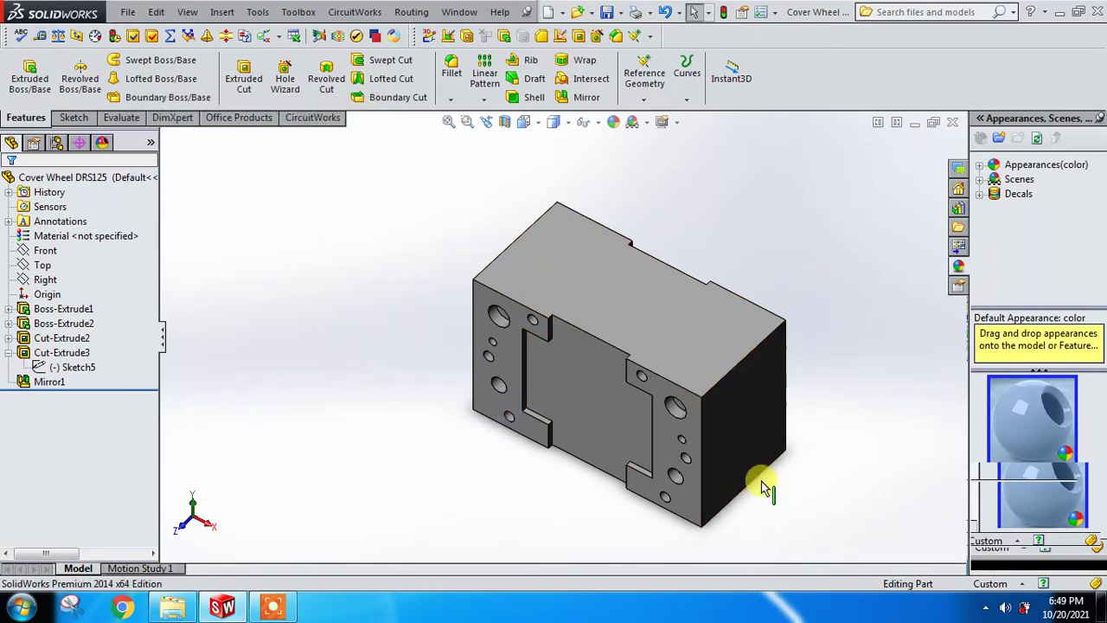
Change Boss-Extrude1's 98 mm depth dimension to 90 mm and rebuild
left_click(582, 305)
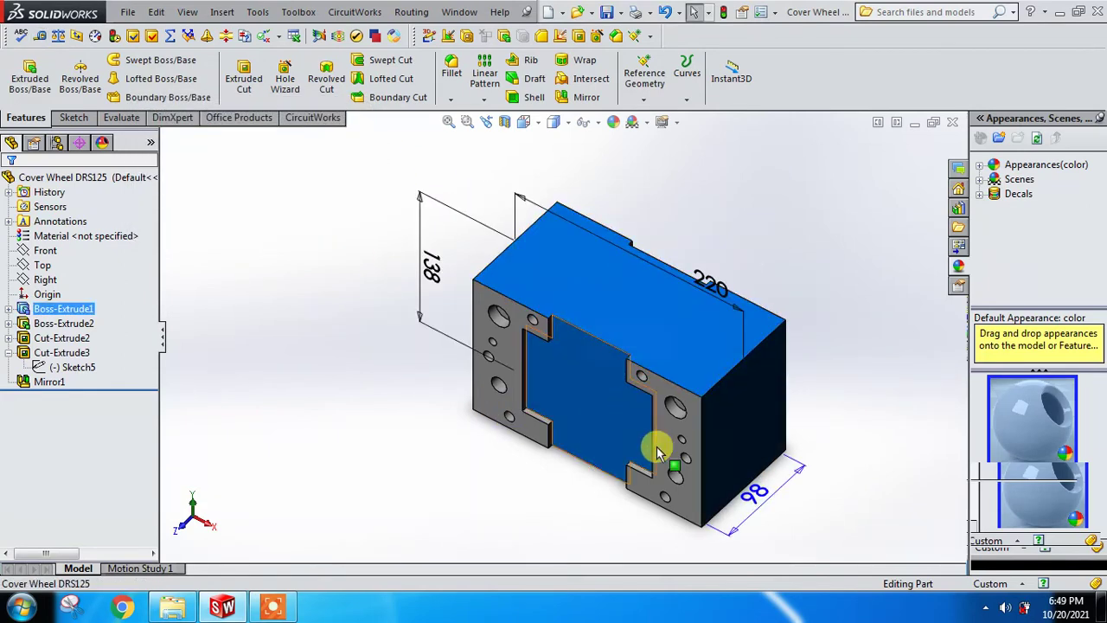
double_click(755, 498)
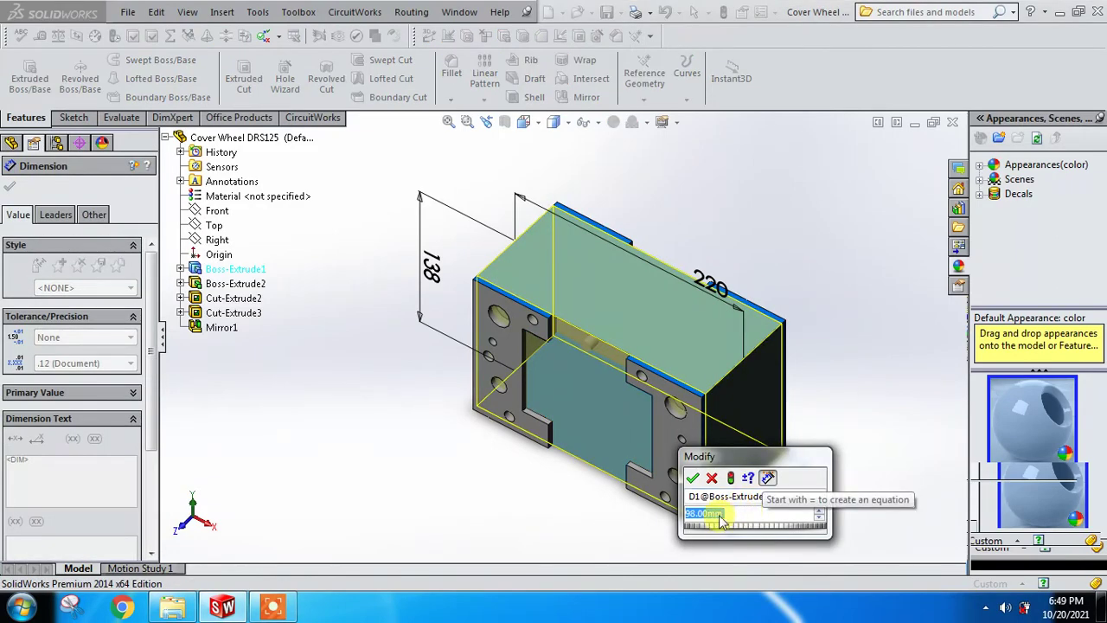
type("90")
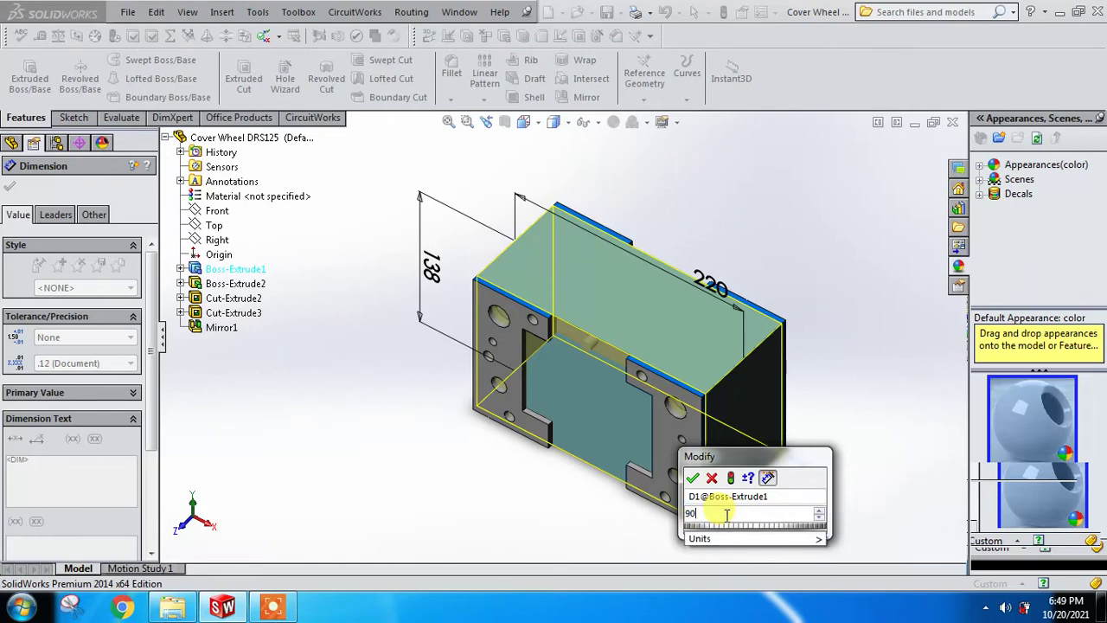
key("Return")
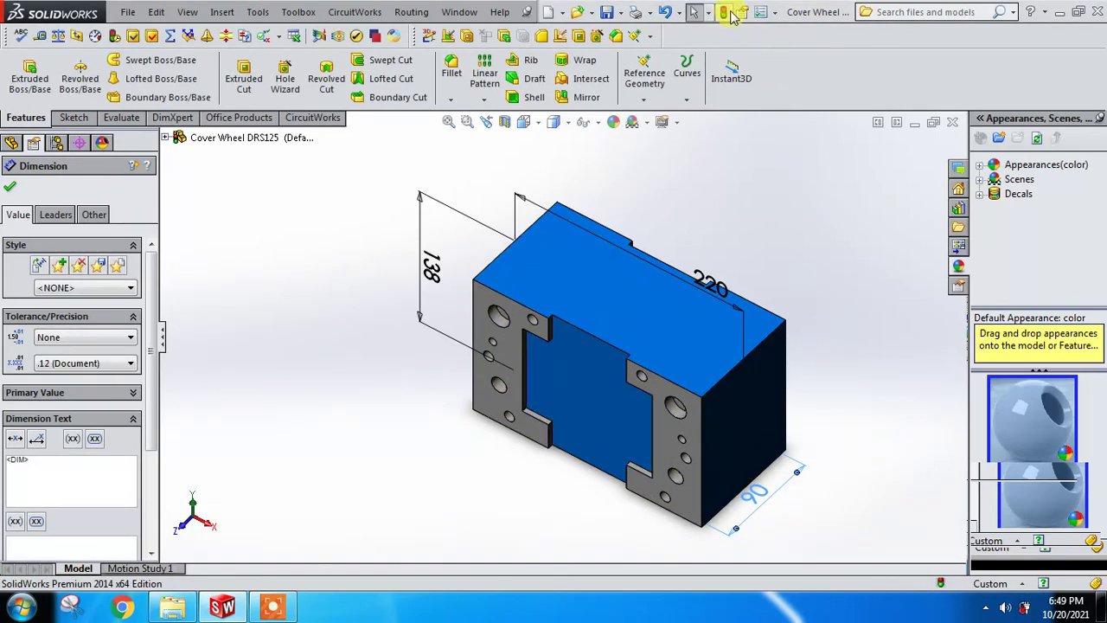
left_click(725, 12)
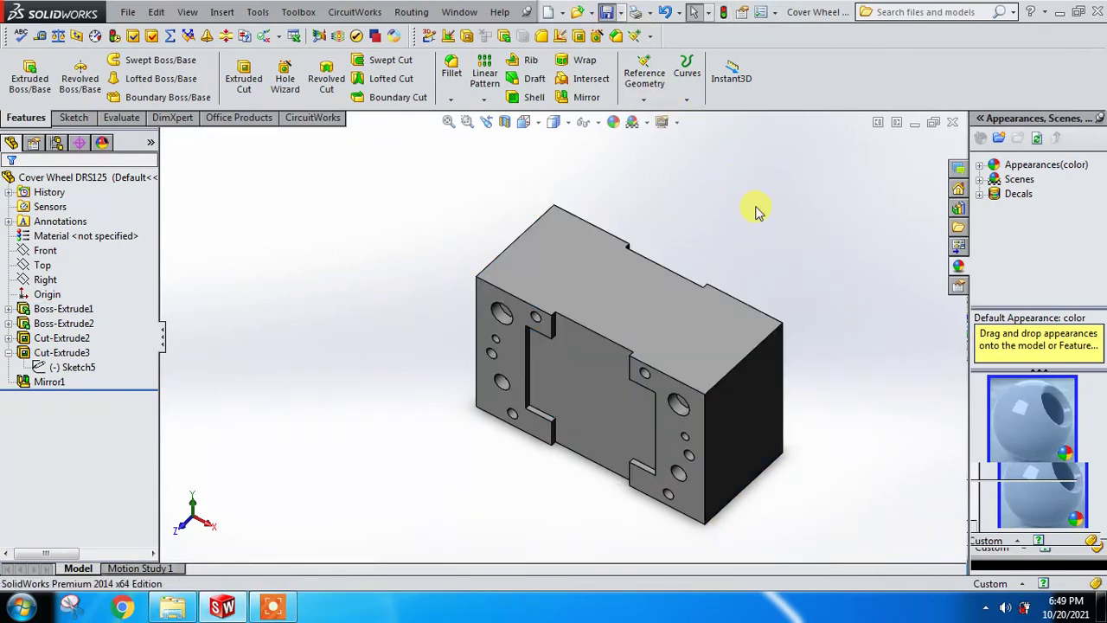
Start Sketch6 on the recessed front face, viewed Normal To, with the Circle tool active
mouse_move(777, 350)
middle_mouse_down()
mouse_move(672, 306)
mouse_move(779, 290)
middle_mouse_up()
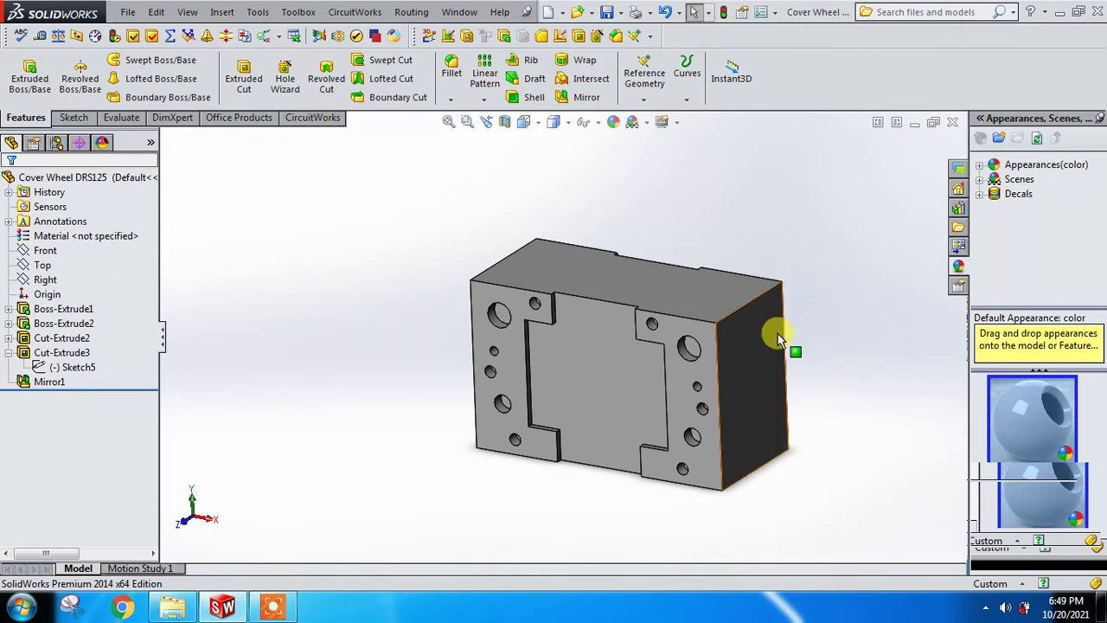
scroll(510, 321, "down", 2)
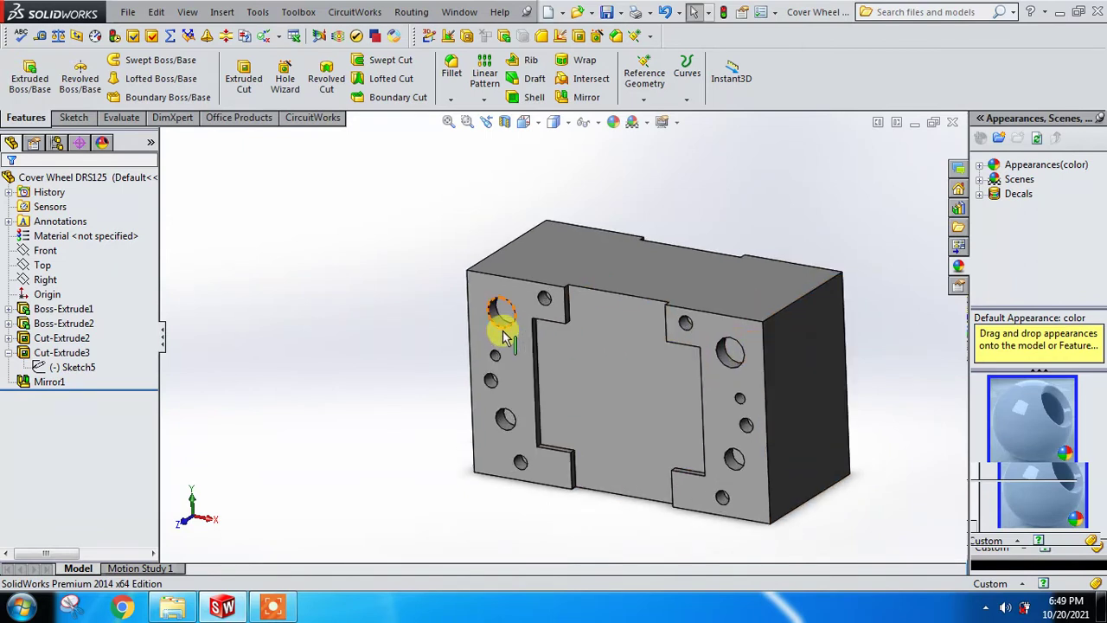
left_click(612, 376)
left_click(735, 332)
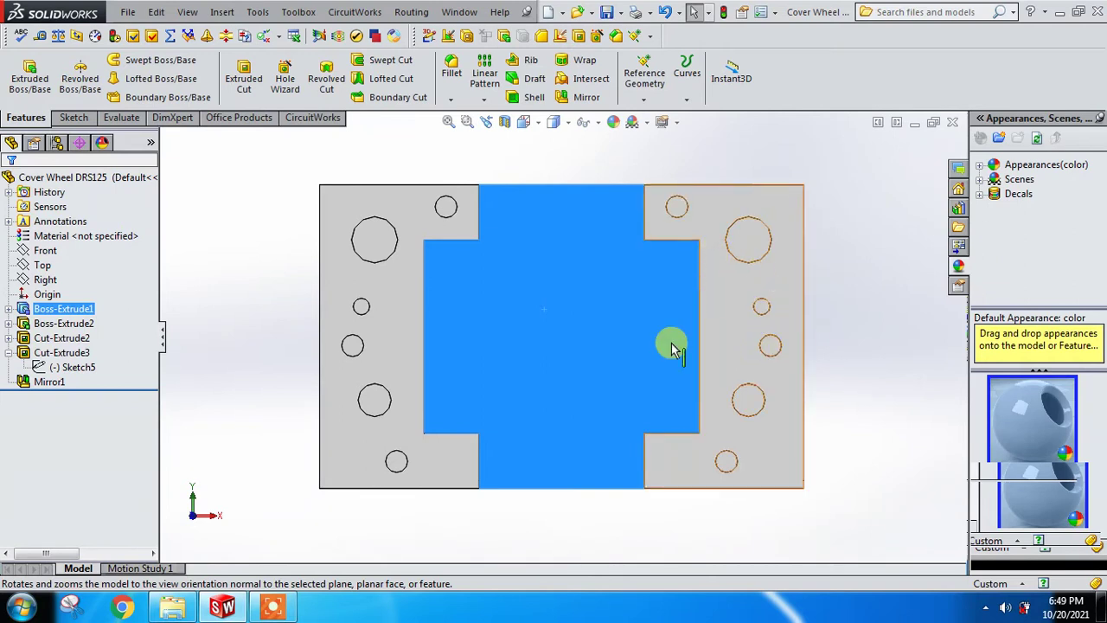
left_click_drag(767, 349, 673, 349)
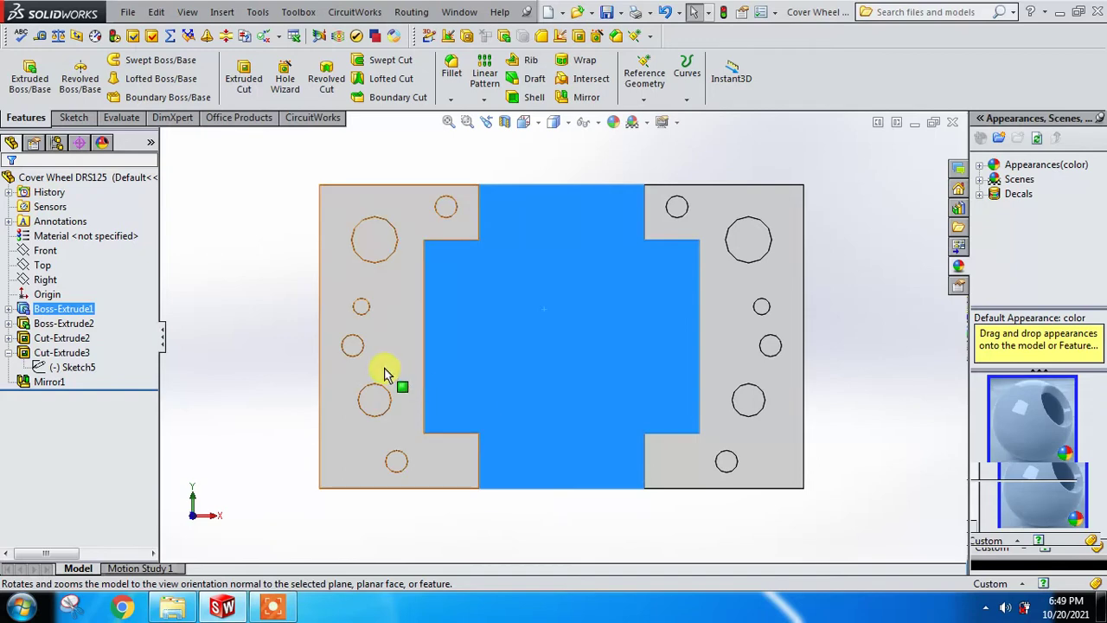
left_click_drag(489, 413, 113, 124)
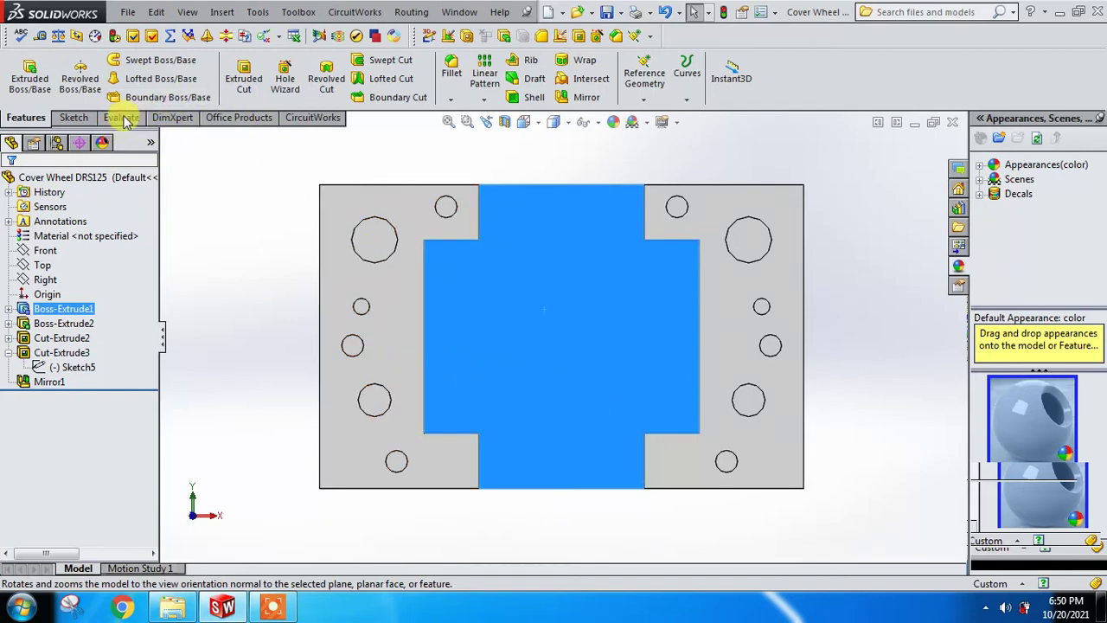
left_click(76, 118)
left_click(134, 61)
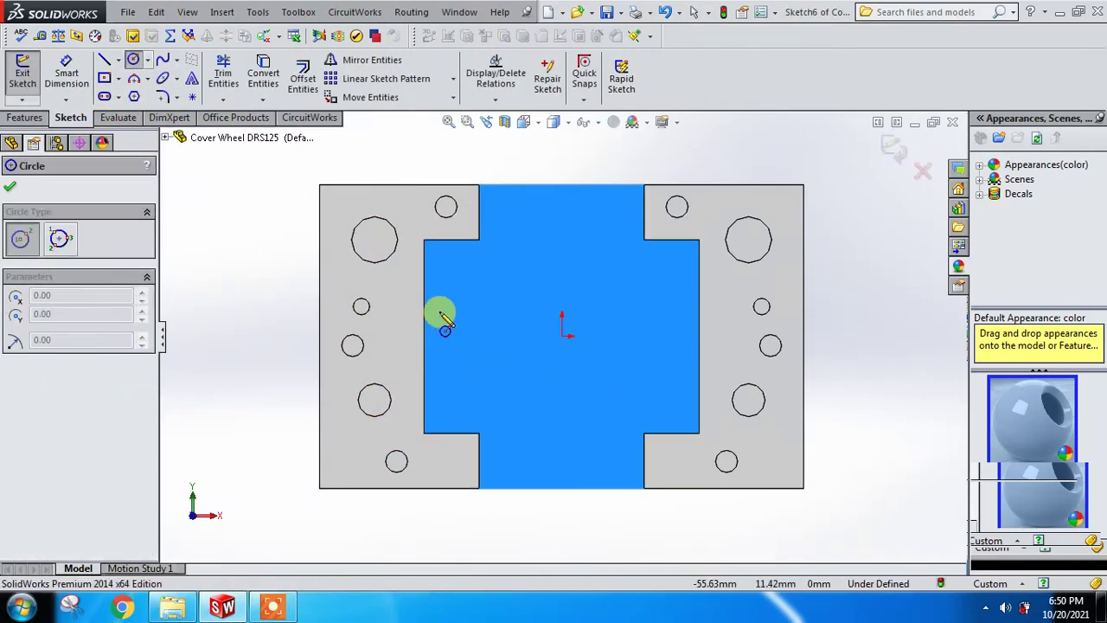
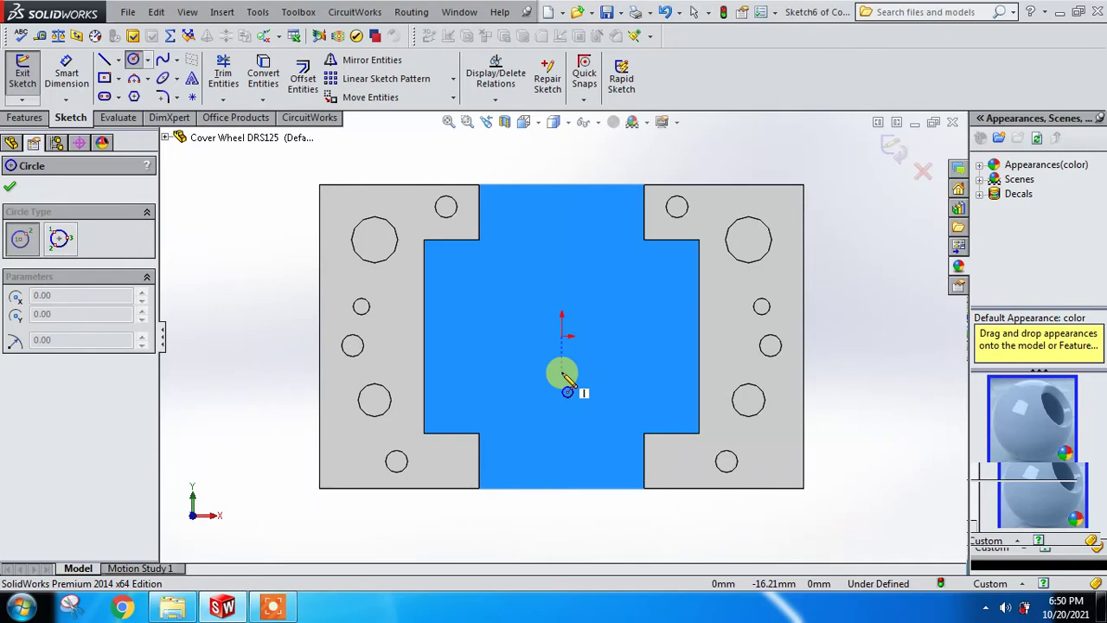
Draw a circle centred just below the origin on the cover's face
left_click(562, 361)
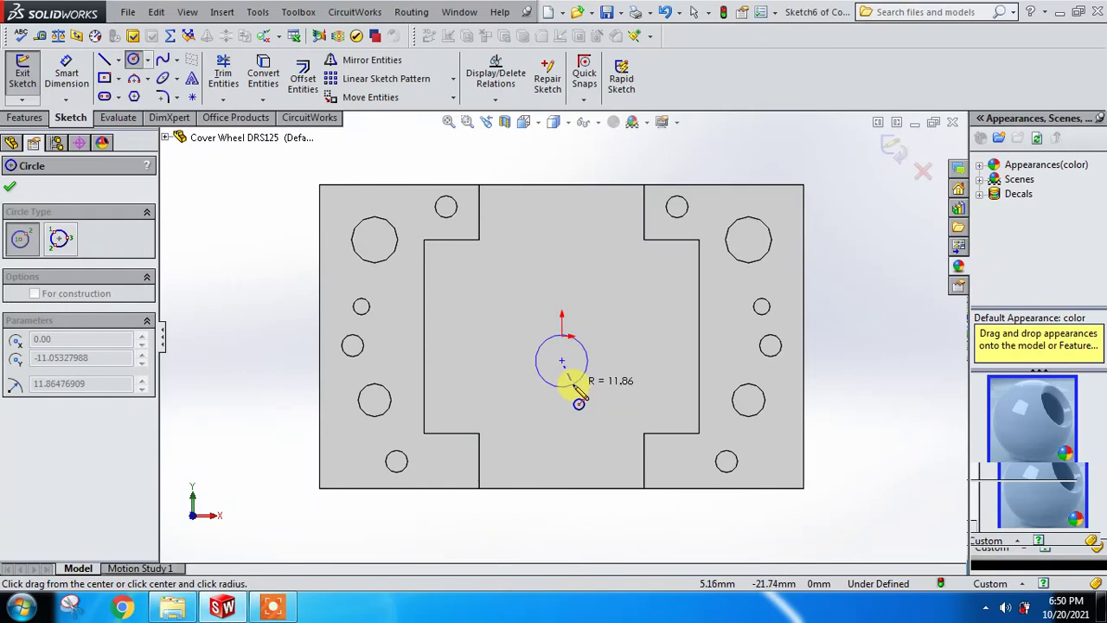
left_click(578, 390)
key("Escape")
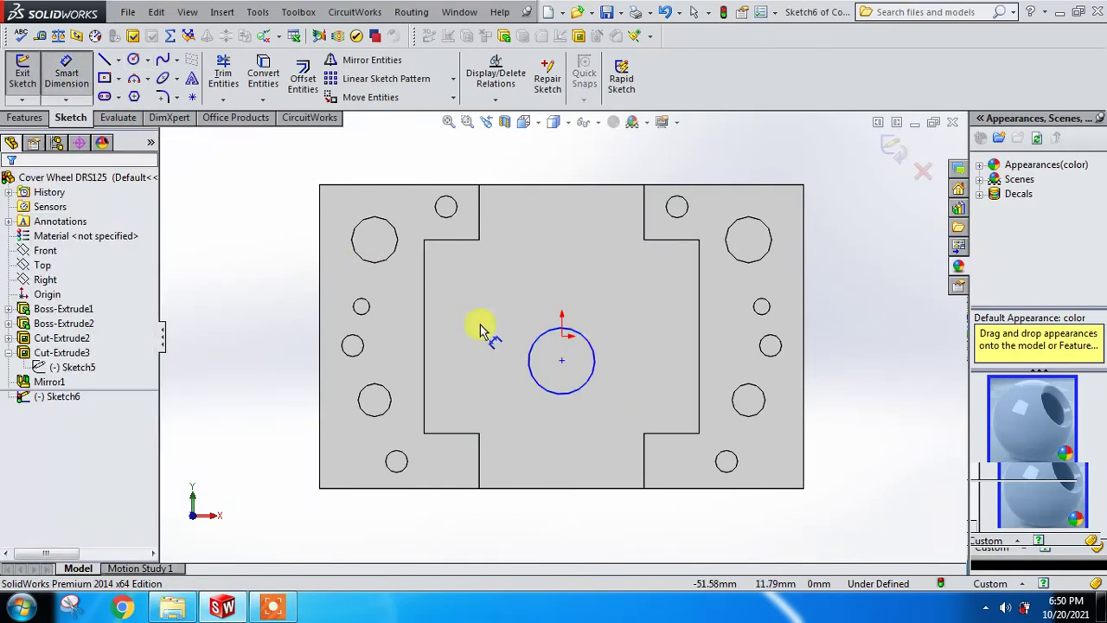
Dimension the circle's diameter to 25 mm
left_click(531, 351)
left_click(465, 341)
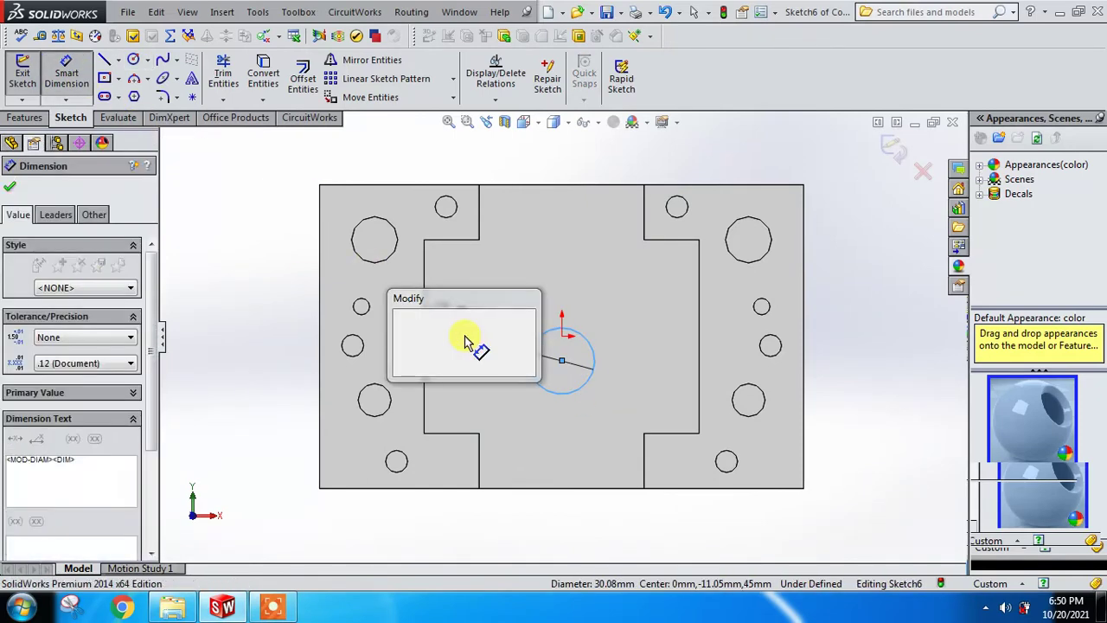
type("25")
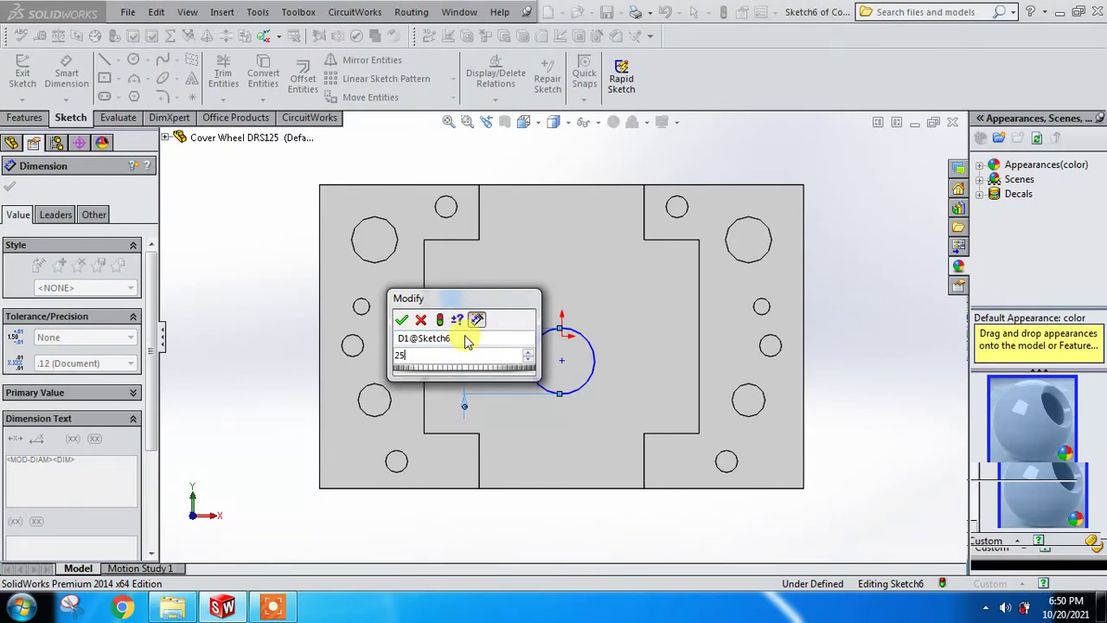
key("Return")
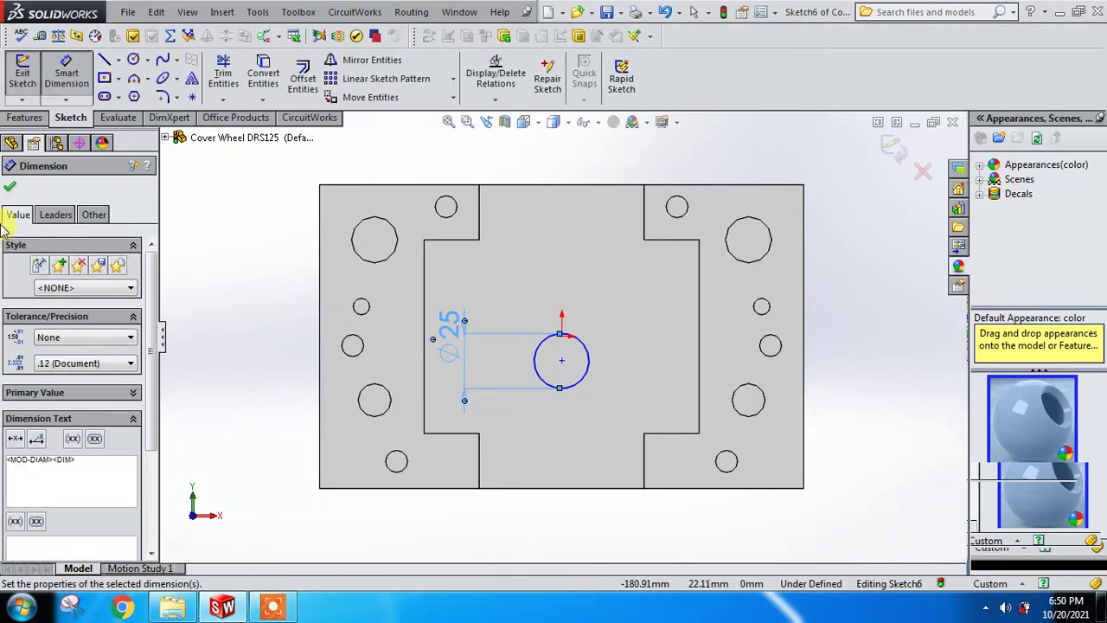
left_click(8, 192)
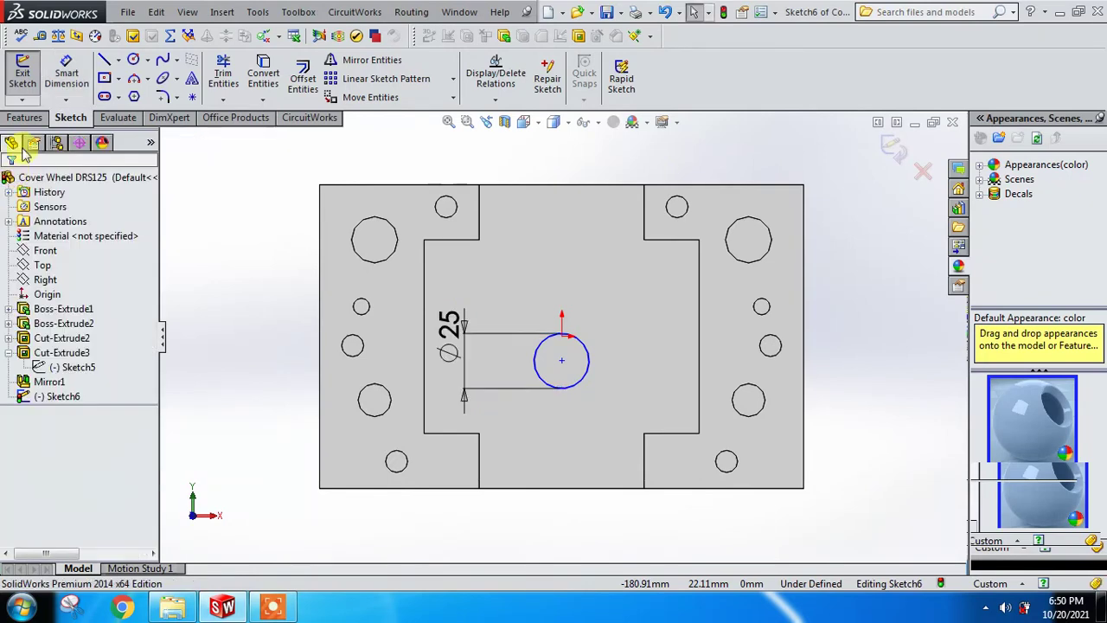
left_click(26, 117)
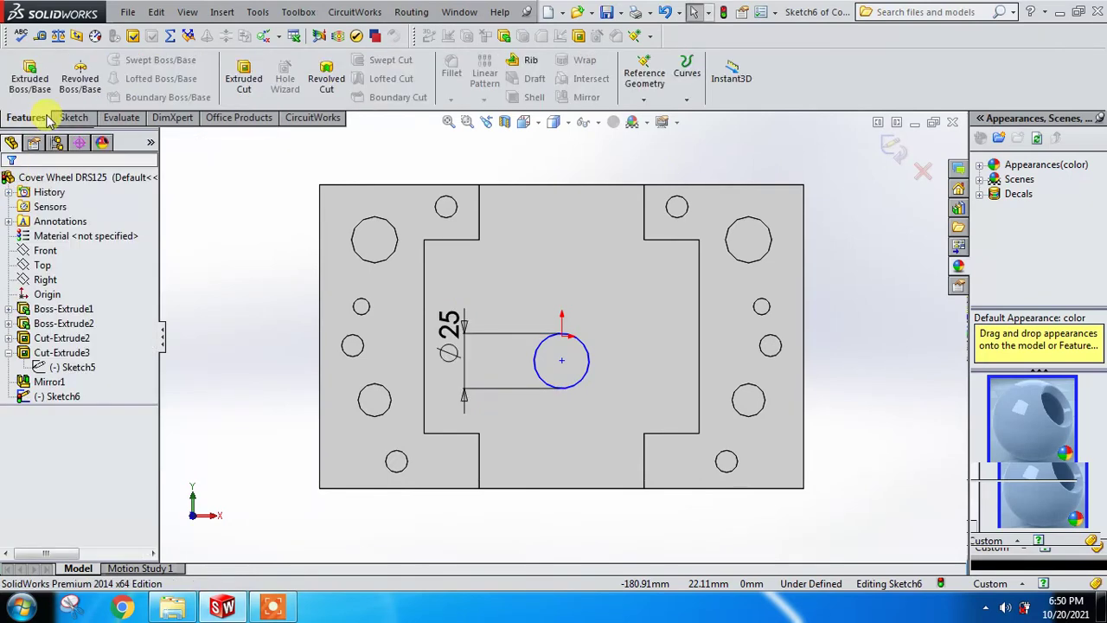
Extrude-cut the Ø25 circle Through All to create Cut-Extrude4
left_click(244, 78)
left_click(112, 283)
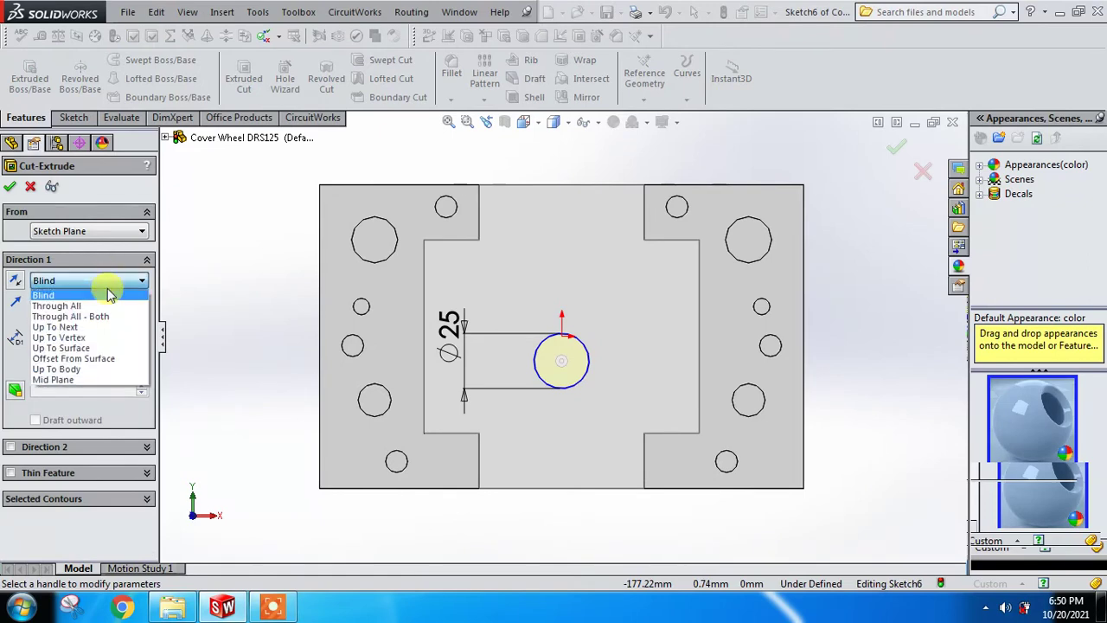
left_click(87, 306)
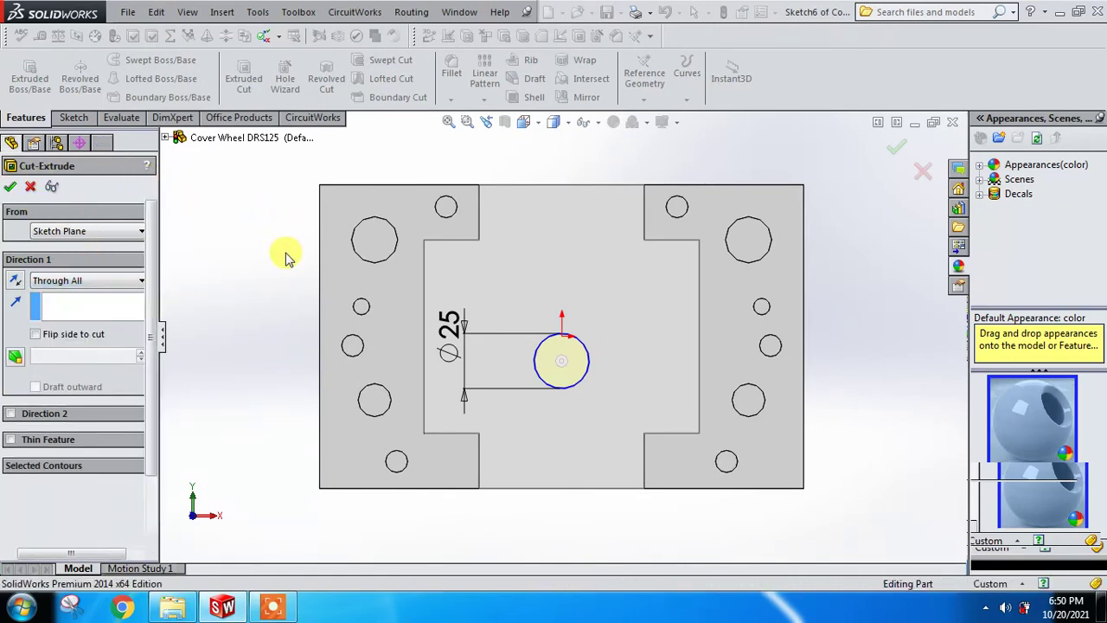
key("Return")
Orbit the block, select its bottom face, and view it Normal To
mouse_move(266, 277)
middle_mouse_down()
mouse_move(374, 346)
mouse_move(482, 383)
mouse_move(457, 240)
mouse_move(515, 350)
middle_mouse_up()
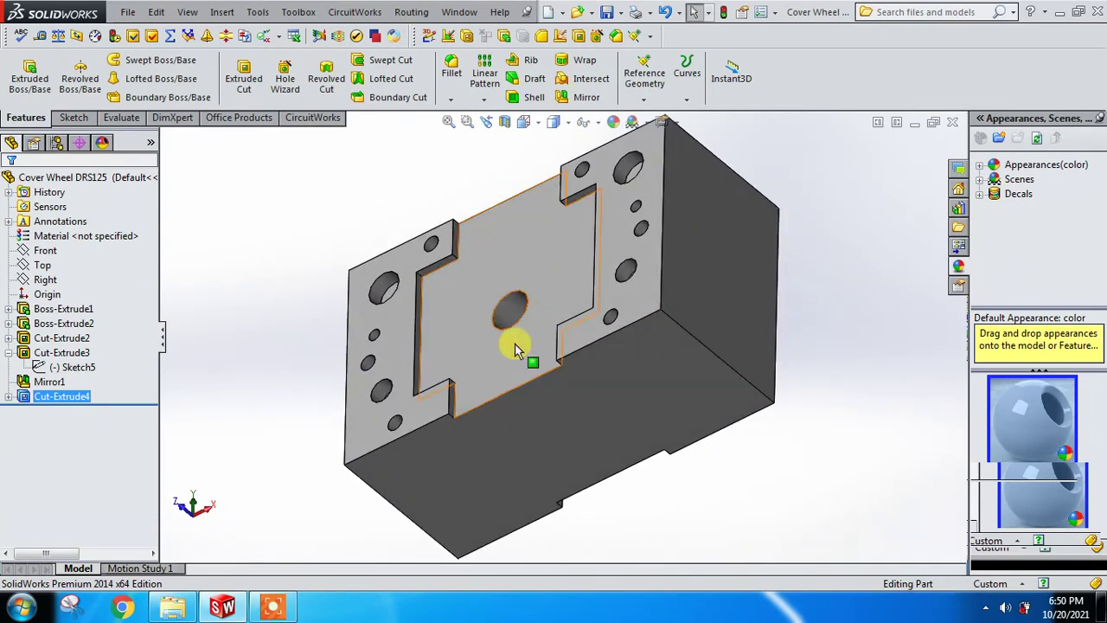
left_click(593, 415)
left_click(711, 366)
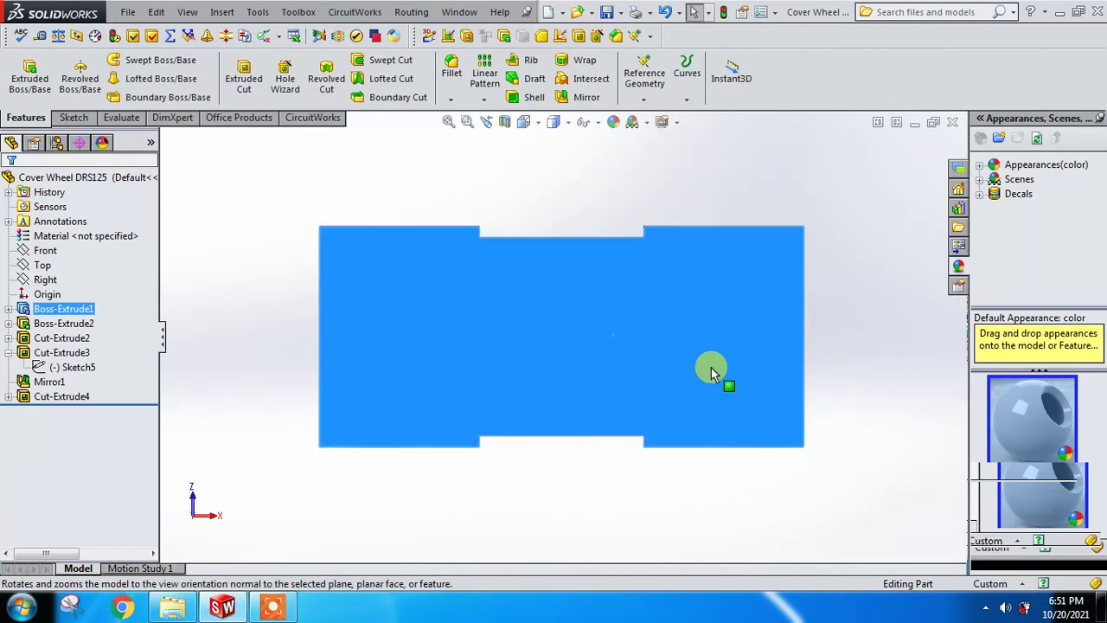
Shell the block with a 2 mm wall, leaving the bottom face open
left_click(529, 97)
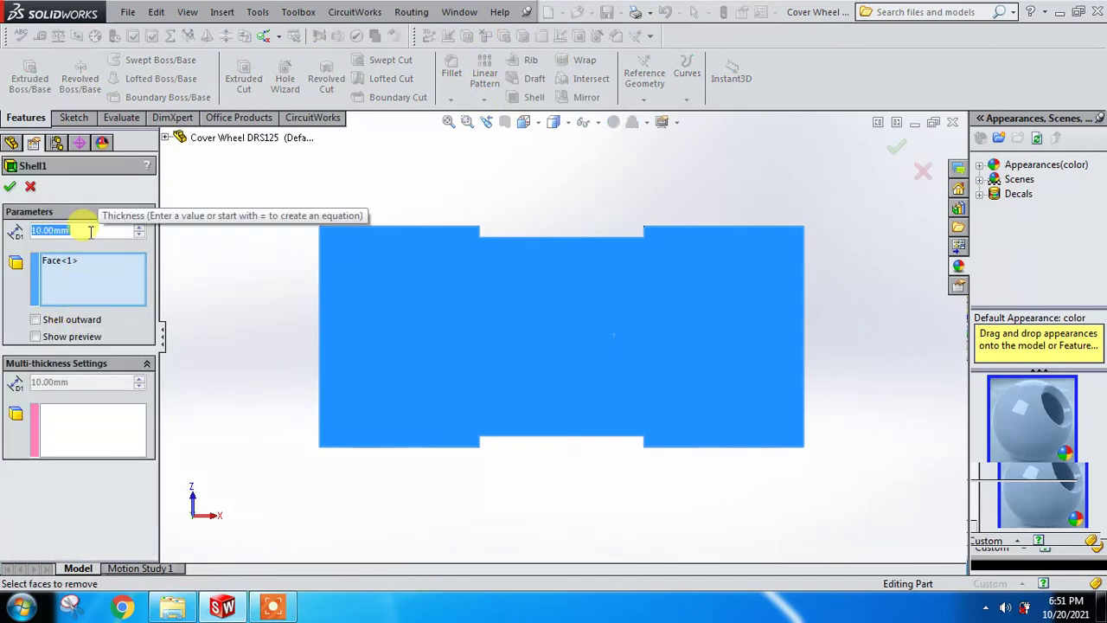
type("5")
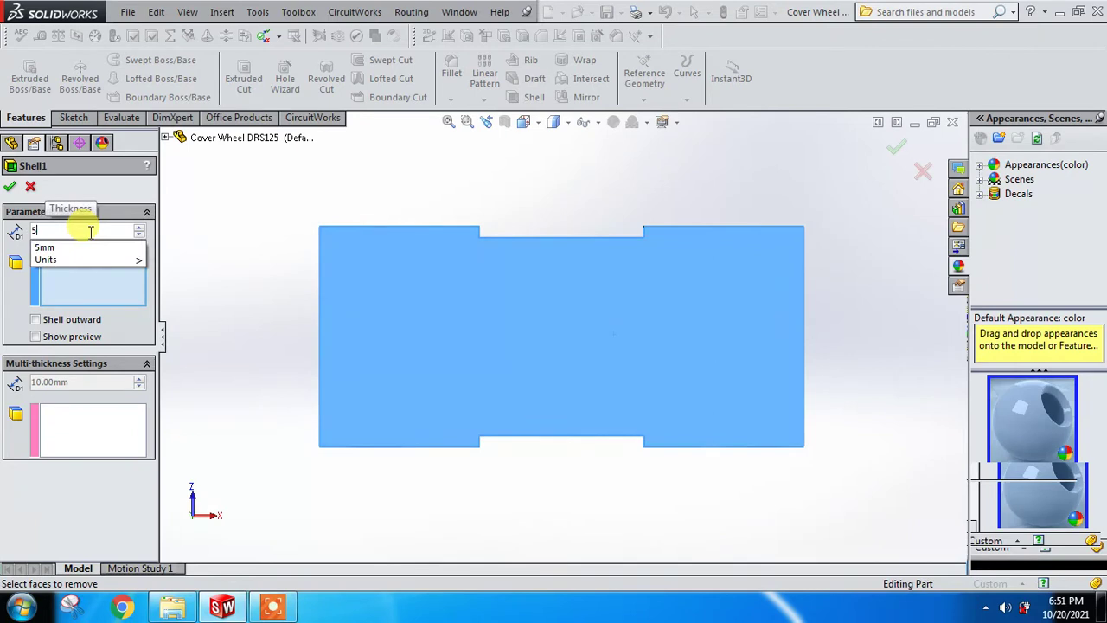
key("Return")
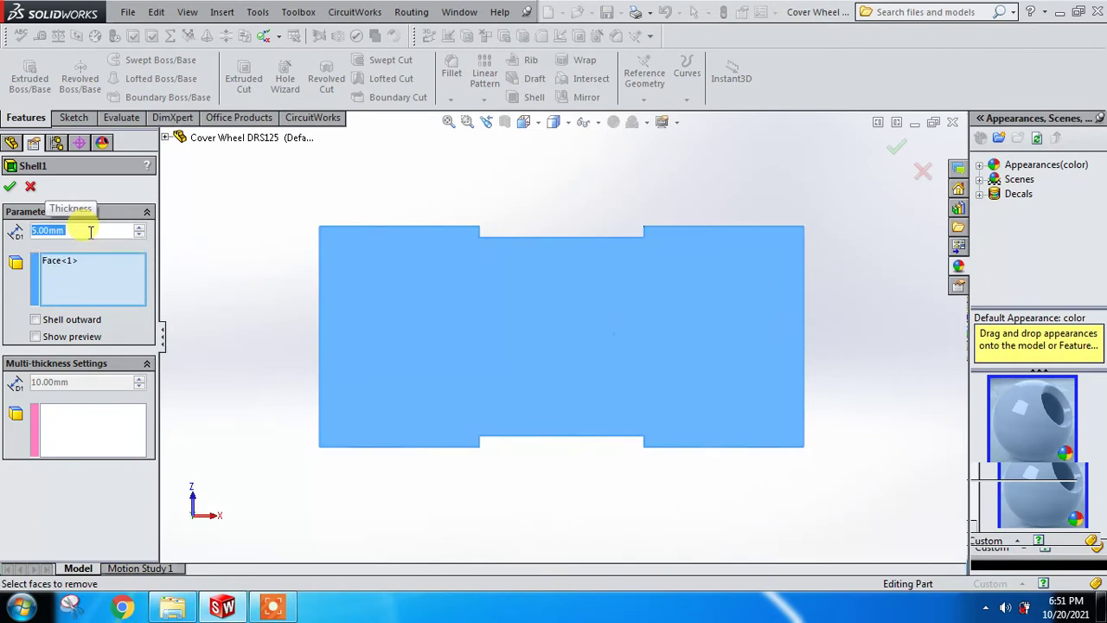
type("2")
key("Return")
left_click(10, 187)
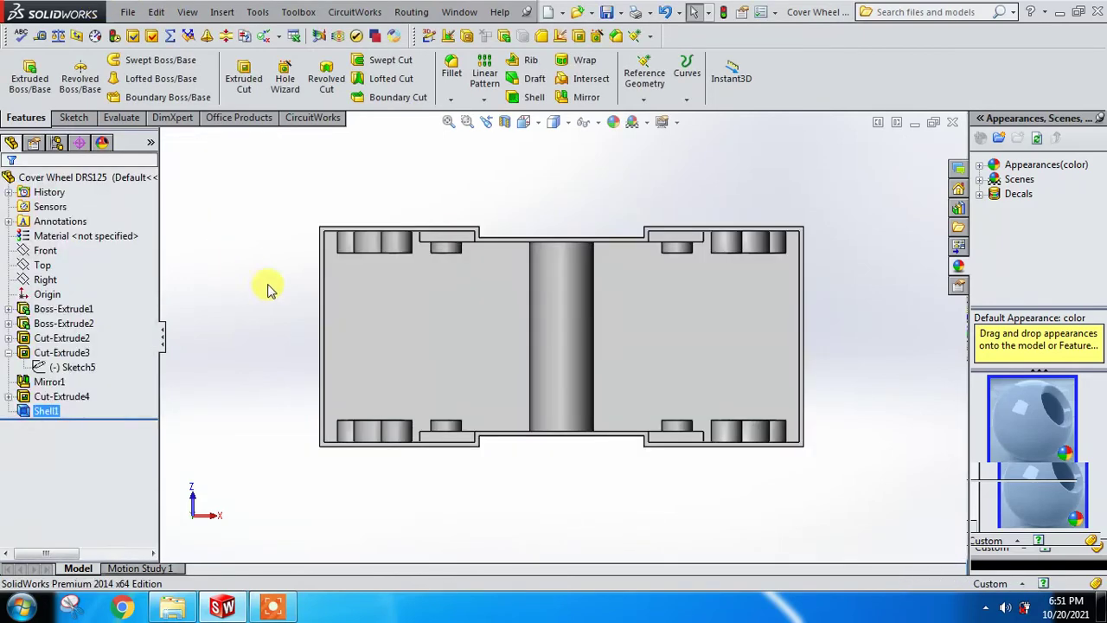
Orbit to inspect the hollow underside, then switch to the Dimetric view
mouse_move(426, 330)
middle_mouse_down()
mouse_move(399, 378)
mouse_move(383, 341)
mouse_move(416, 403)
mouse_move(400, 465)
mouse_move(375, 415)
mouse_move(375, 353)
mouse_move(388, 343)
mouse_move(403, 358)
mouse_move(396, 425)
mouse_move(378, 410)
mouse_move(380, 362)
mouse_move(440, 386)
mouse_move(447, 415)
mouse_move(489, 361)
mouse_move(465, 366)
mouse_move(465, 316)
mouse_move(457, 336)
mouse_move(478, 375)
mouse_move(494, 372)
mouse_move(487, 363)
mouse_move(473, 388)
mouse_move(498, 417)
mouse_move(532, 409)
mouse_move(518, 415)
mouse_move(520, 437)
mouse_move(566, 441)
mouse_move(539, 437)
middle_mouse_up()
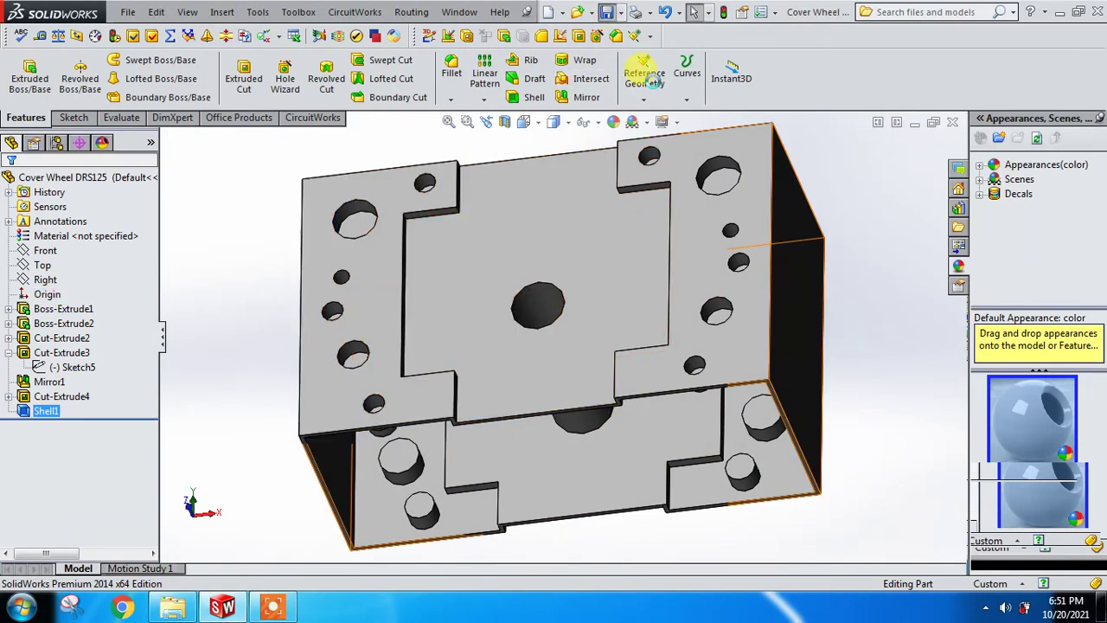
left_click(553, 123)
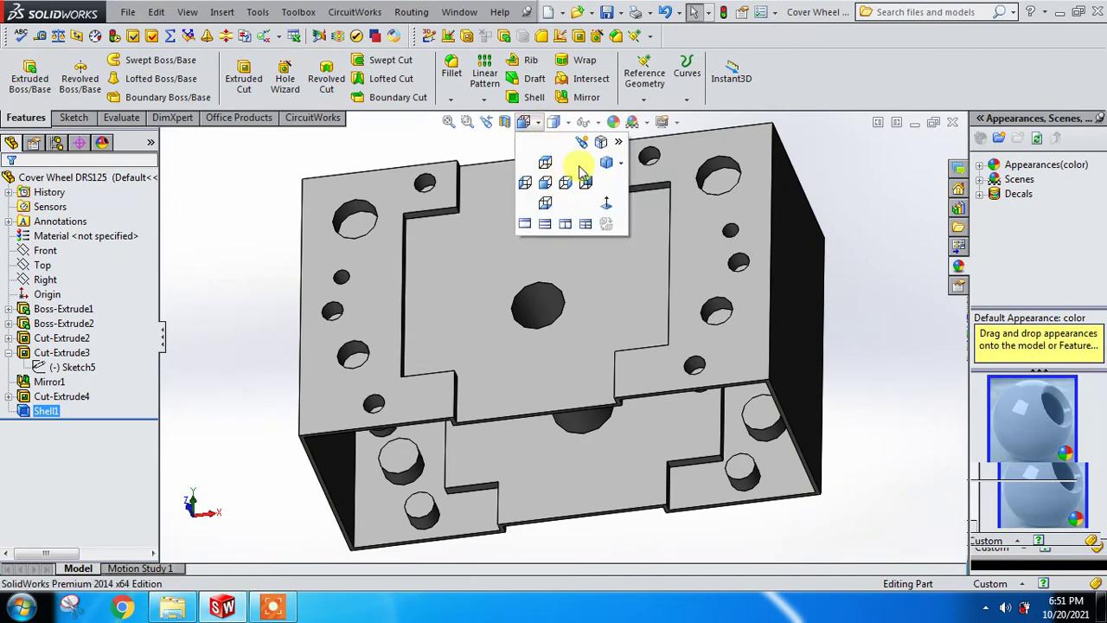
left_click(608, 170)
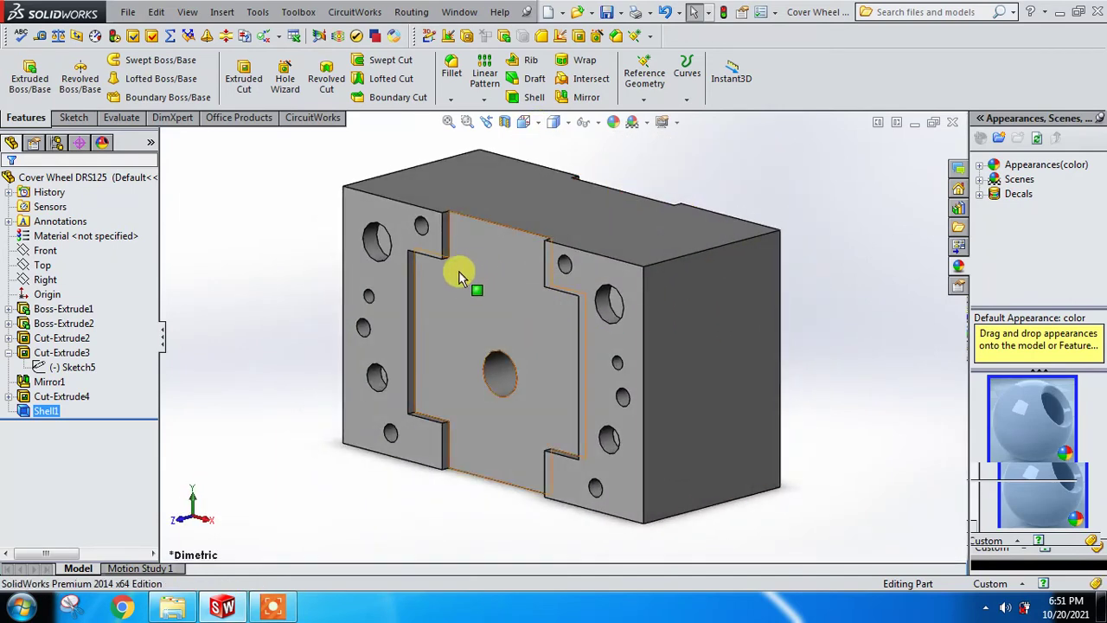
right_click(41, 410)
left_click(47, 311)
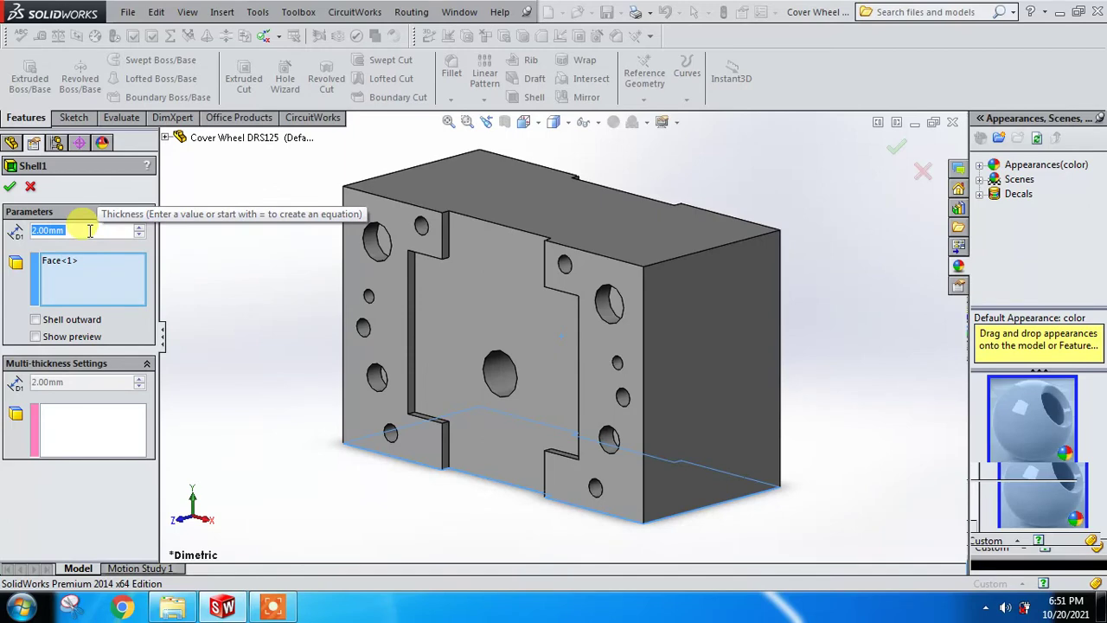
type("5")
key("Return")
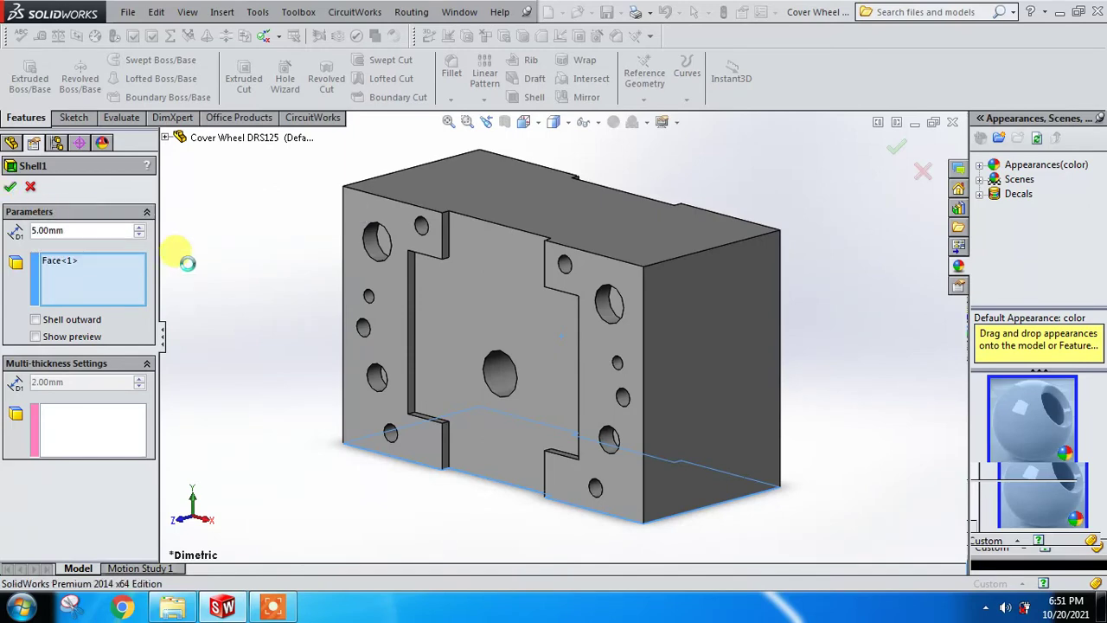
left_click(30, 188)
left_click(39, 397)
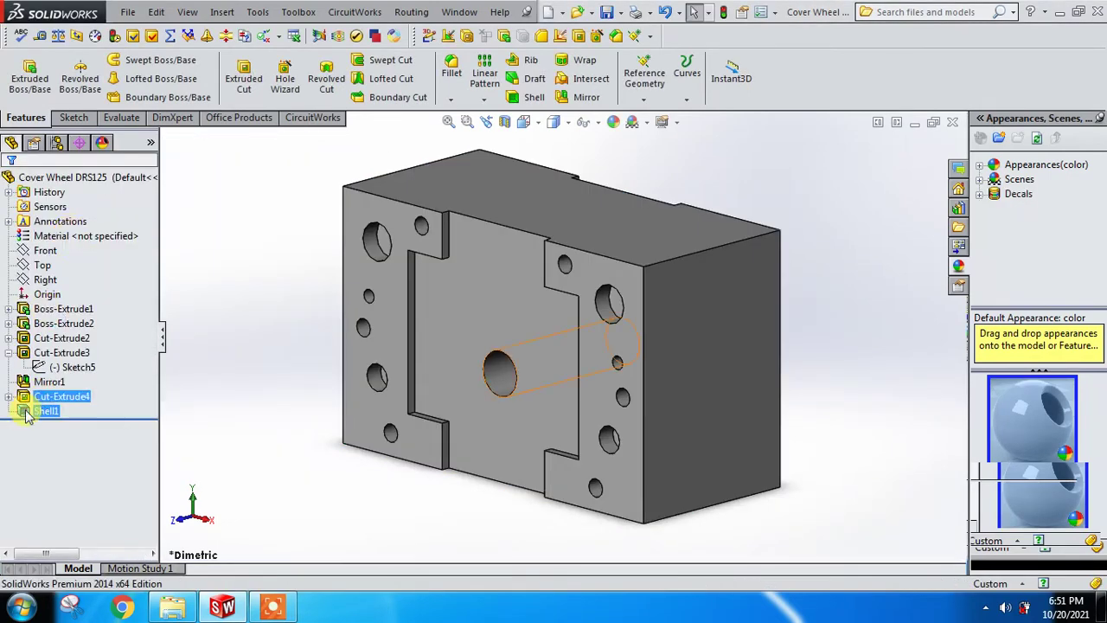
right_click(39, 413)
left_click(41, 313)
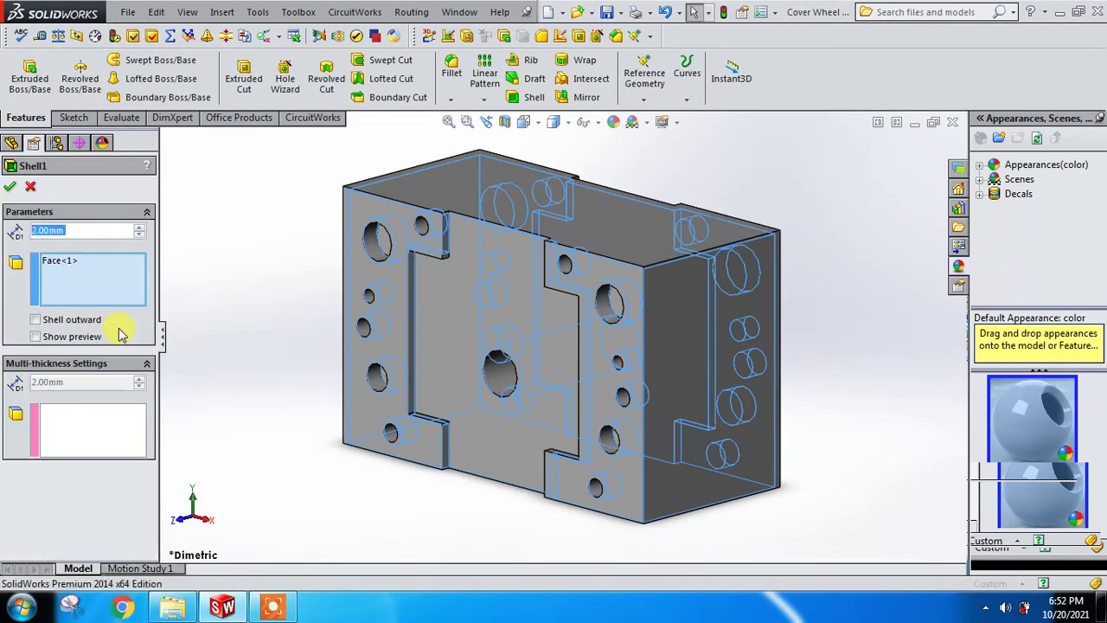
type("2.5")
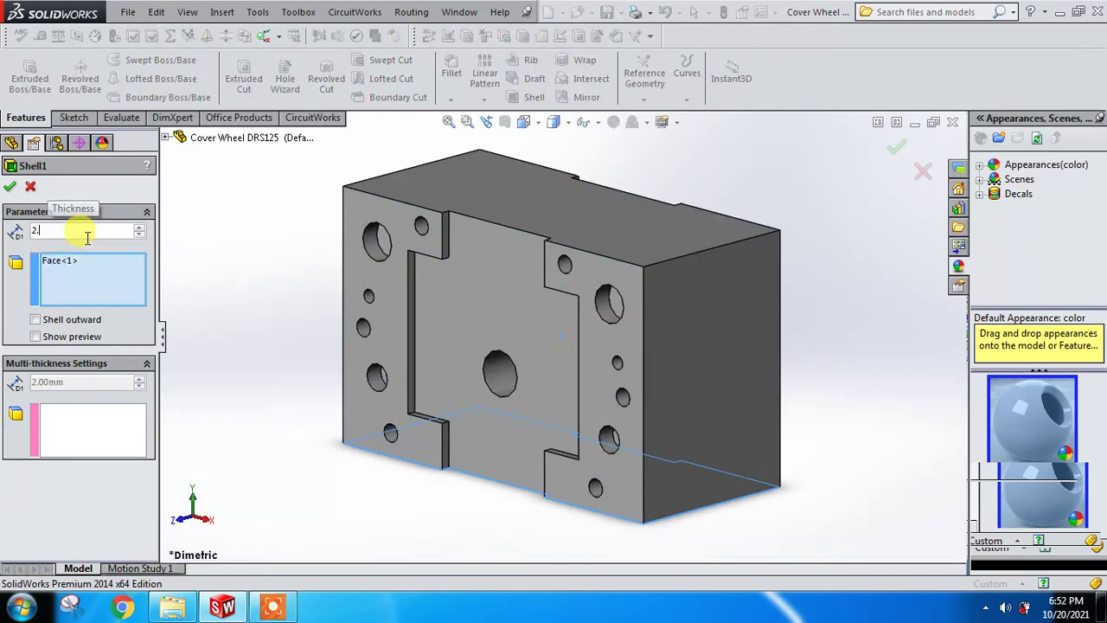
key("Return")
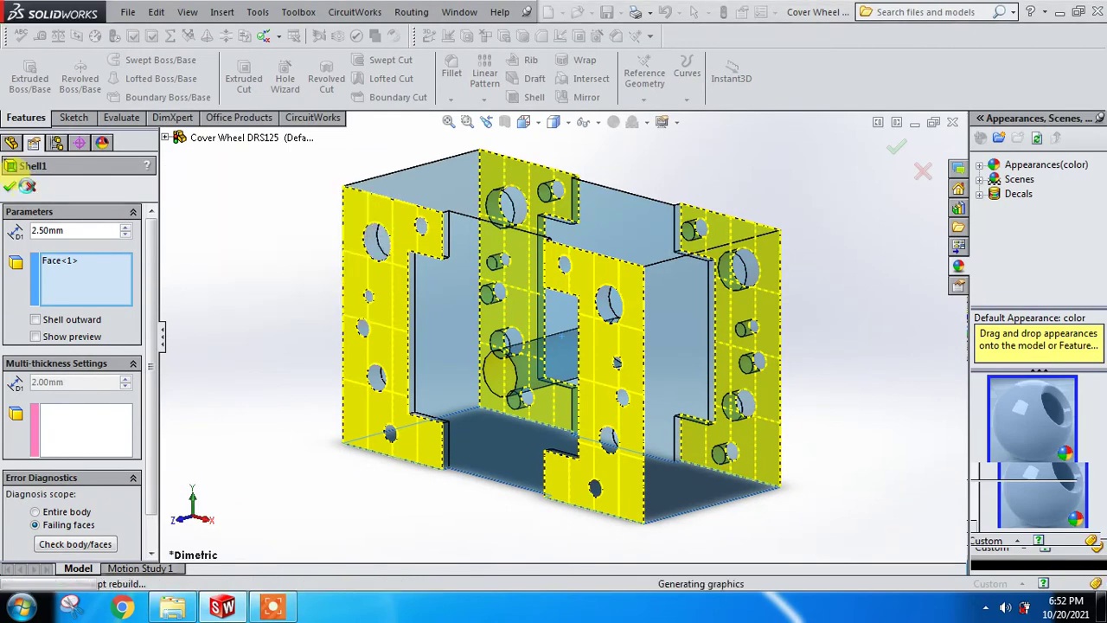
left_click(8, 185)
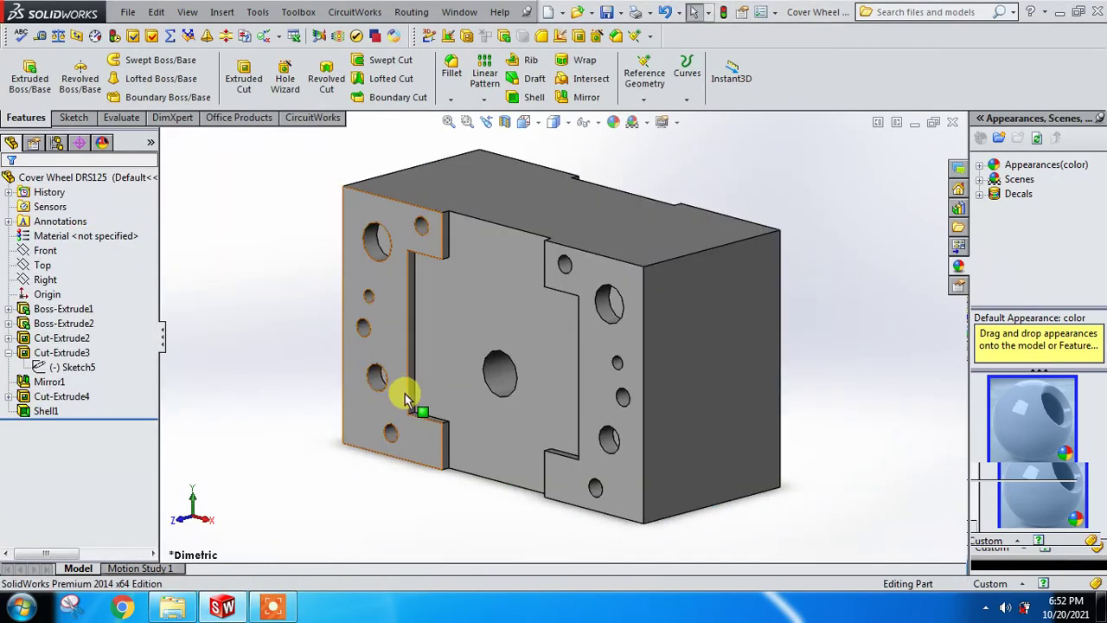
mouse_move(415, 477)
middle_mouse_down()
mouse_move(383, 330)
mouse_move(544, 490)
mouse_move(514, 309)
mouse_move(490, 321)
mouse_move(533, 299)
middle_mouse_up()
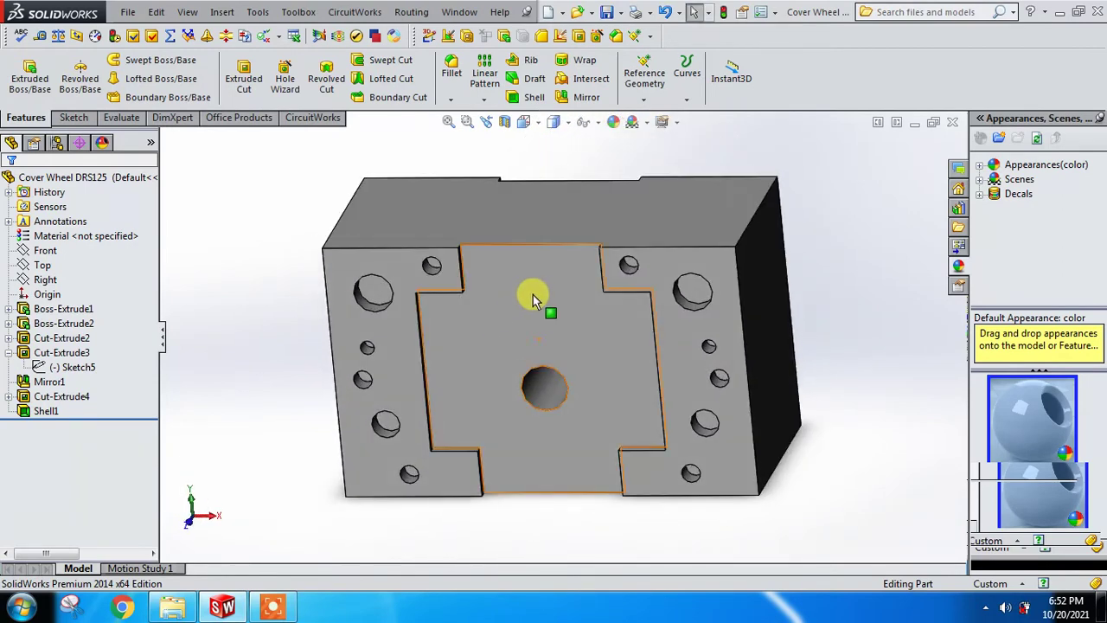
Start a sketch on the recessed face around the hole and view it Normal To
left_click(537, 295)
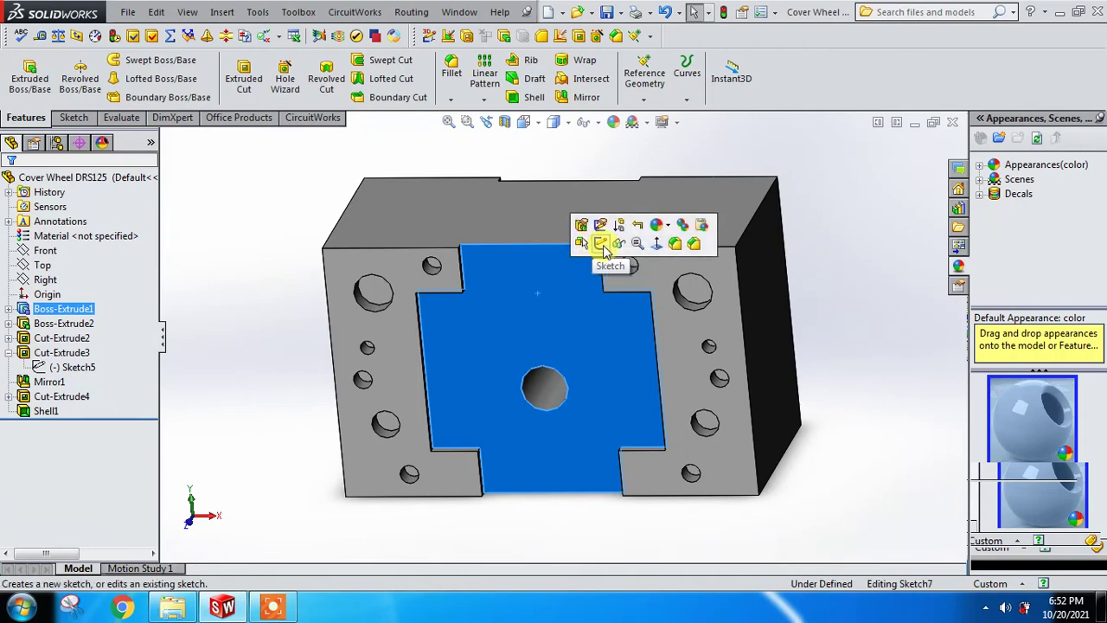
left_click(600, 242)
left_click(524, 122)
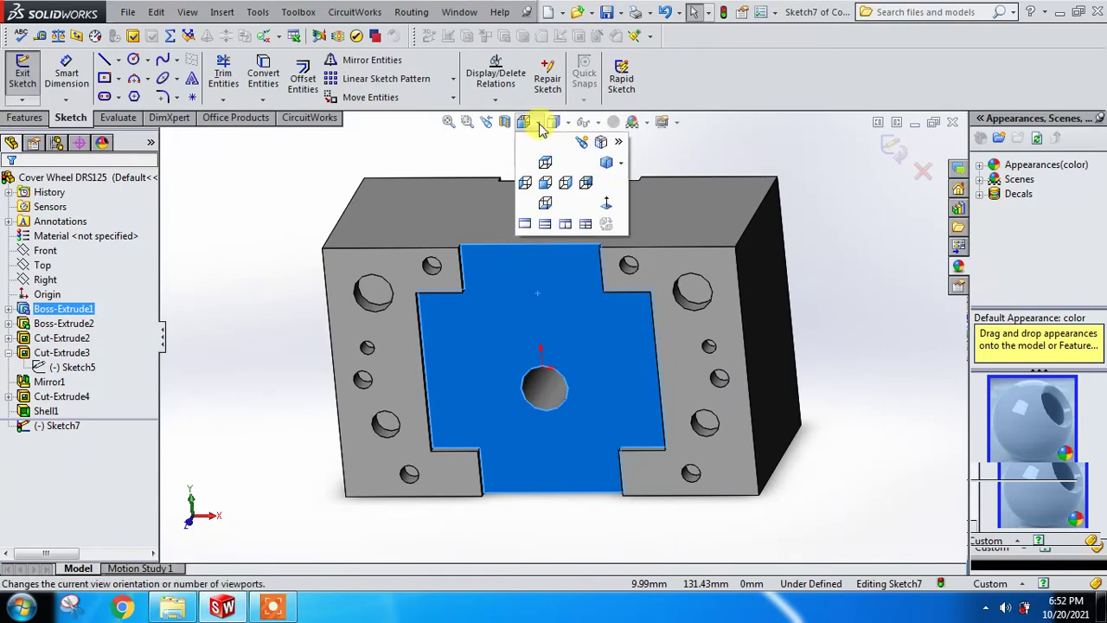
left_click(603, 208)
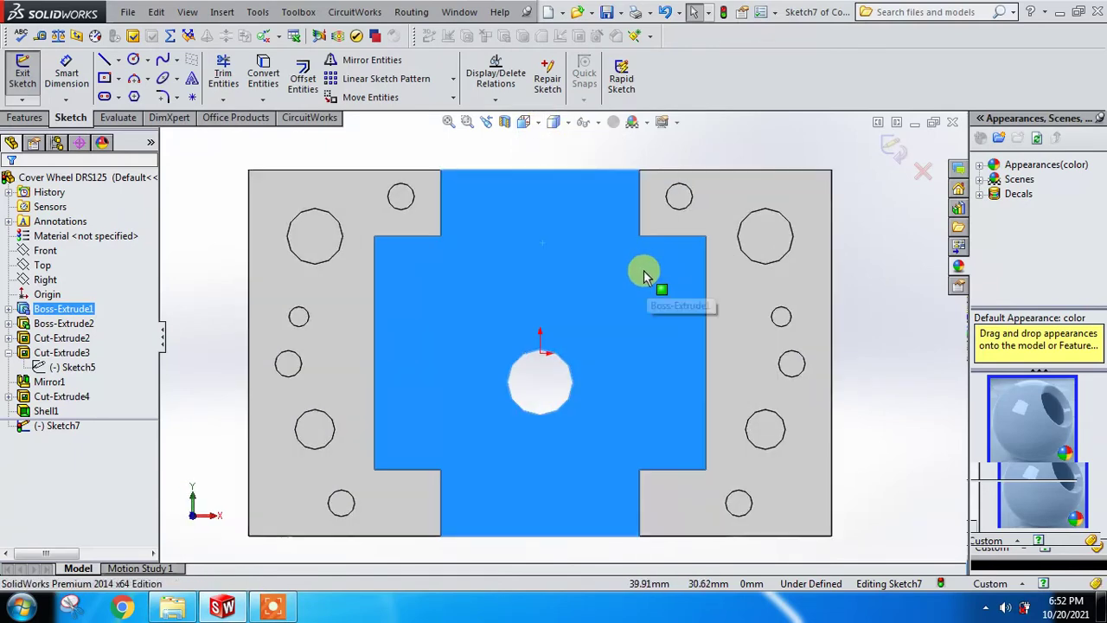
scroll(612, 250, "down", 1)
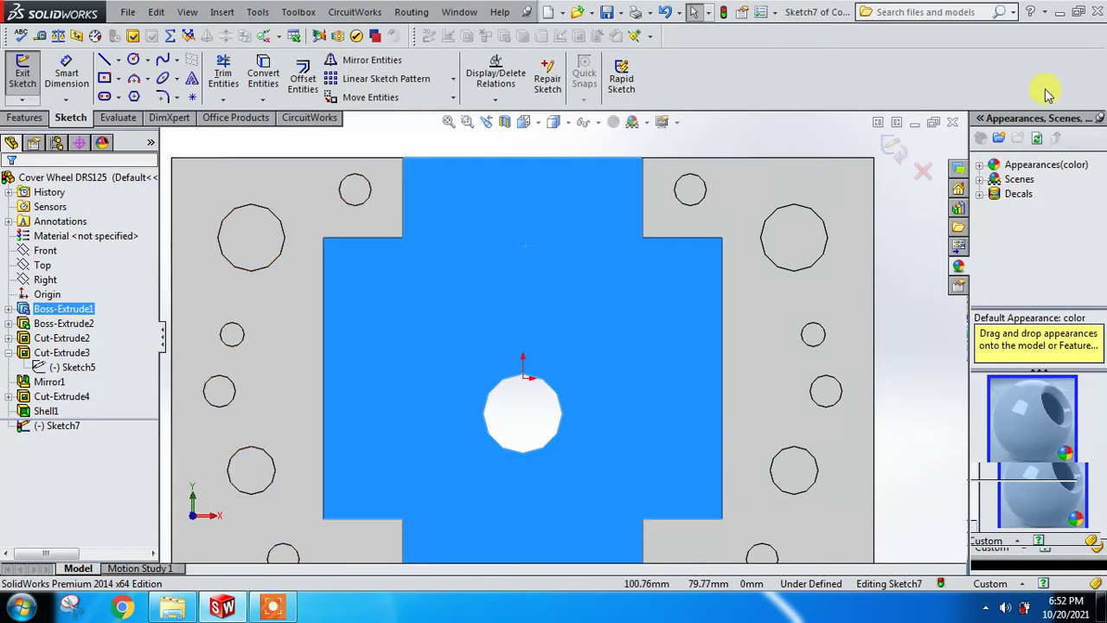
Exit the sketch and select Cut-Extrude4 in the feature tree
left_click(894, 148)
left_click(47, 411)
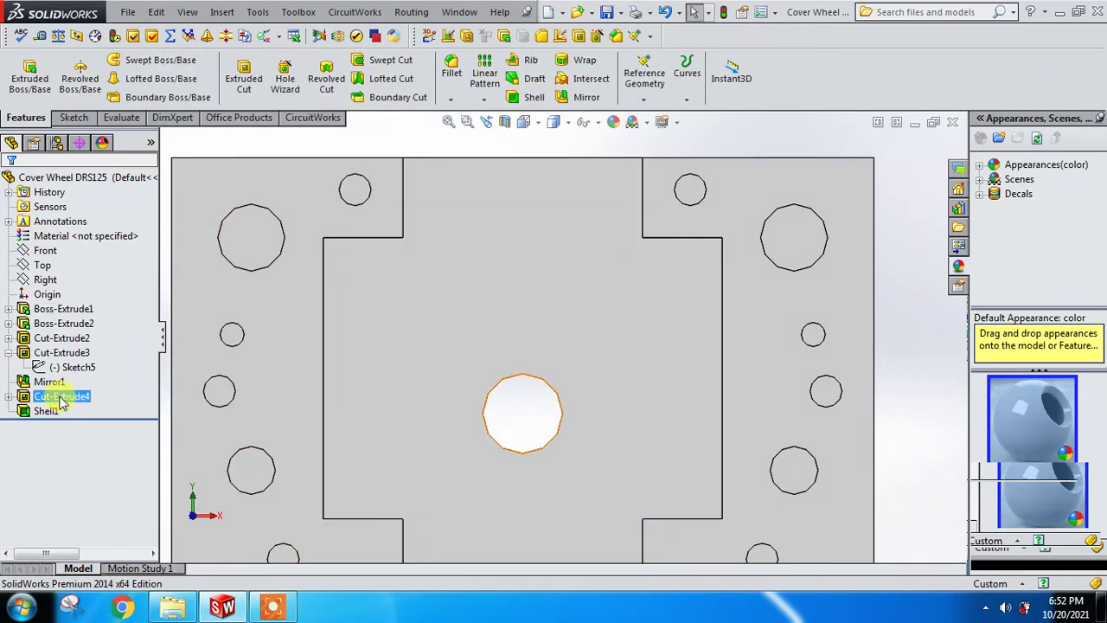
key("Up")
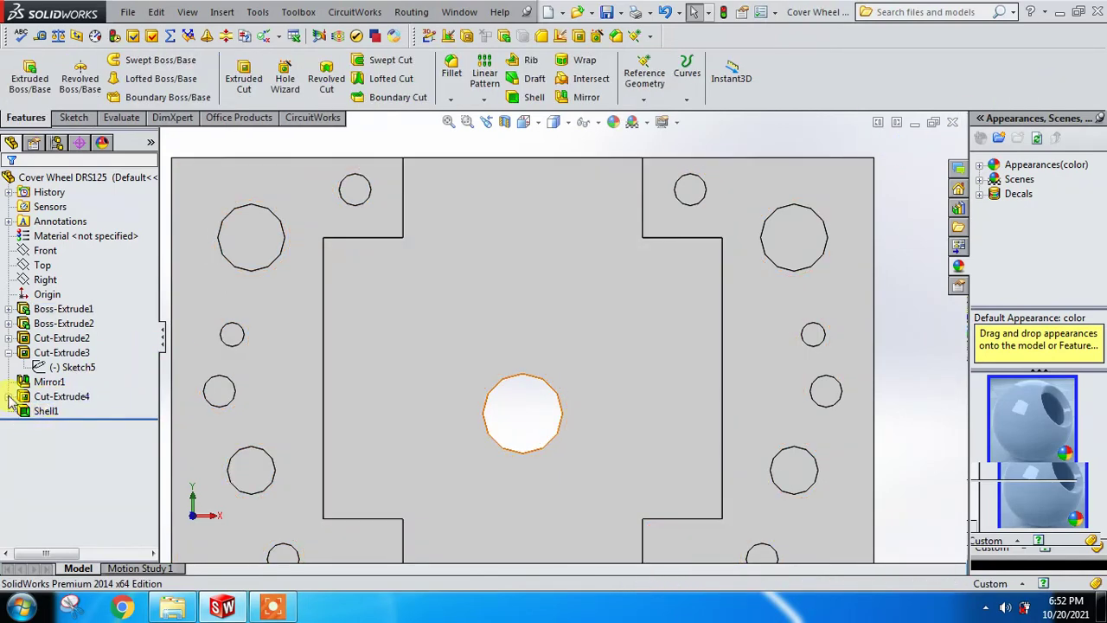
Edit the sketch behind Cut-Extrude4, starting and cancelling a centerline
right_click(59, 403)
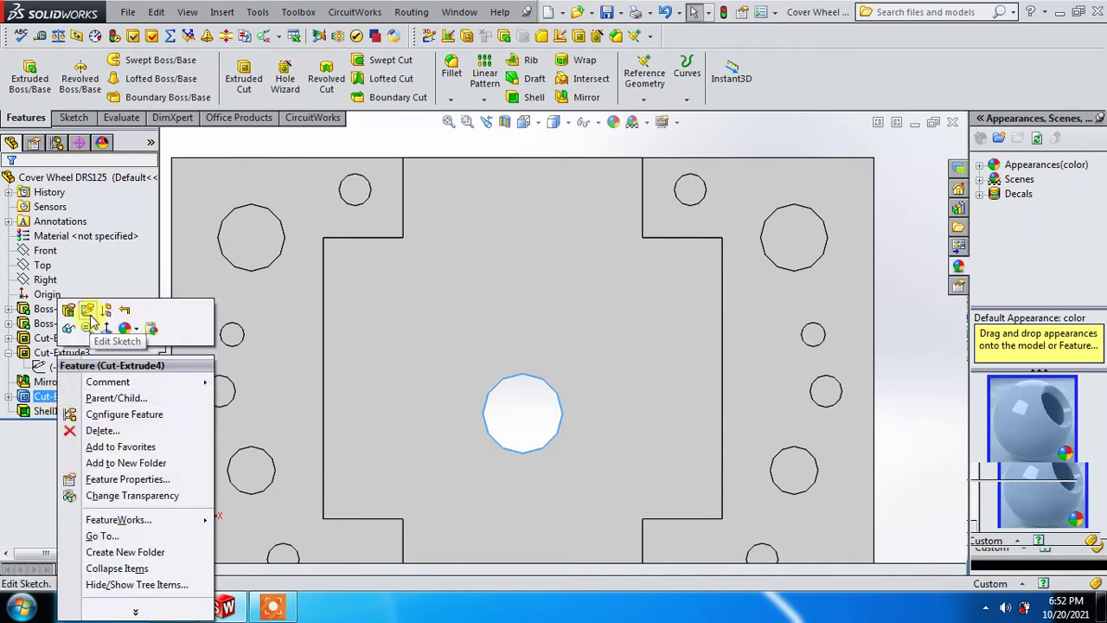
left_click(90, 316)
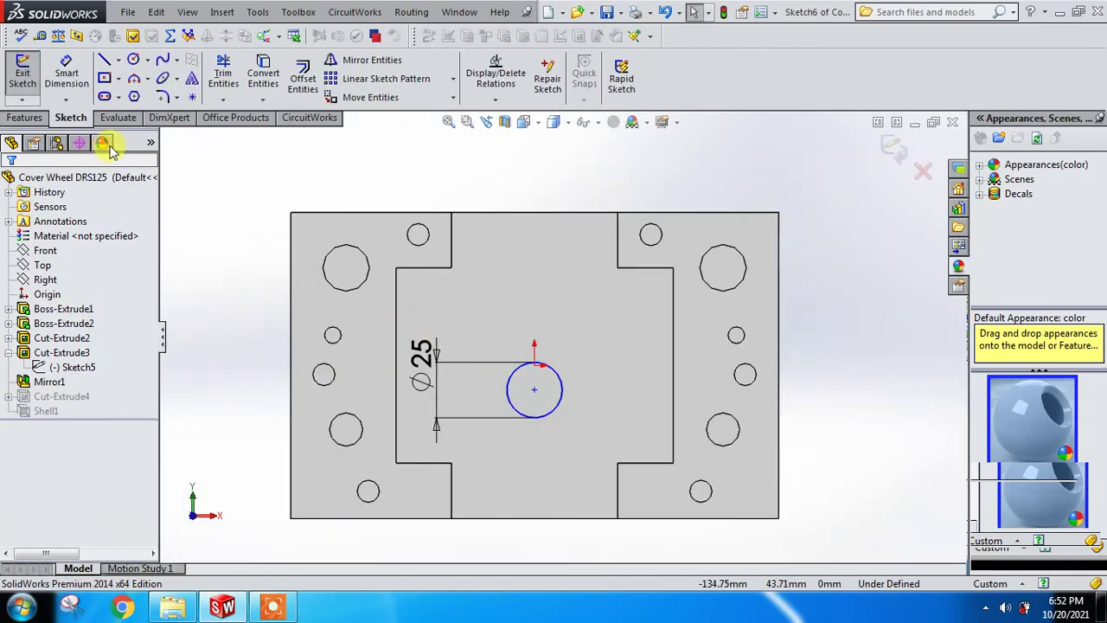
left_click(118, 60)
left_click(138, 90)
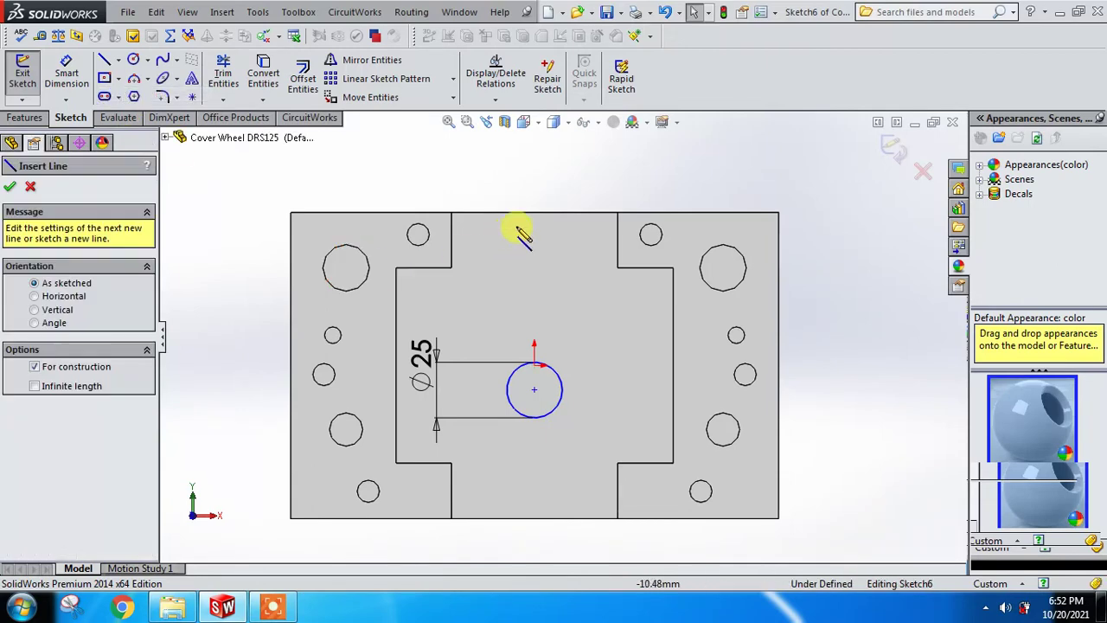
left_click(534, 212)
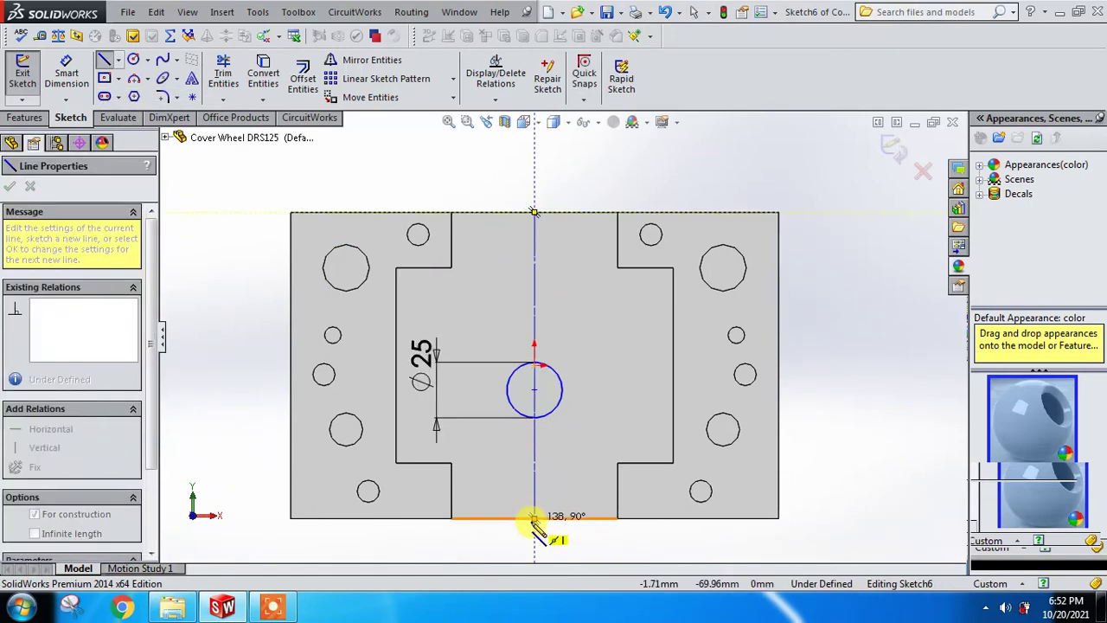
key("Escape")
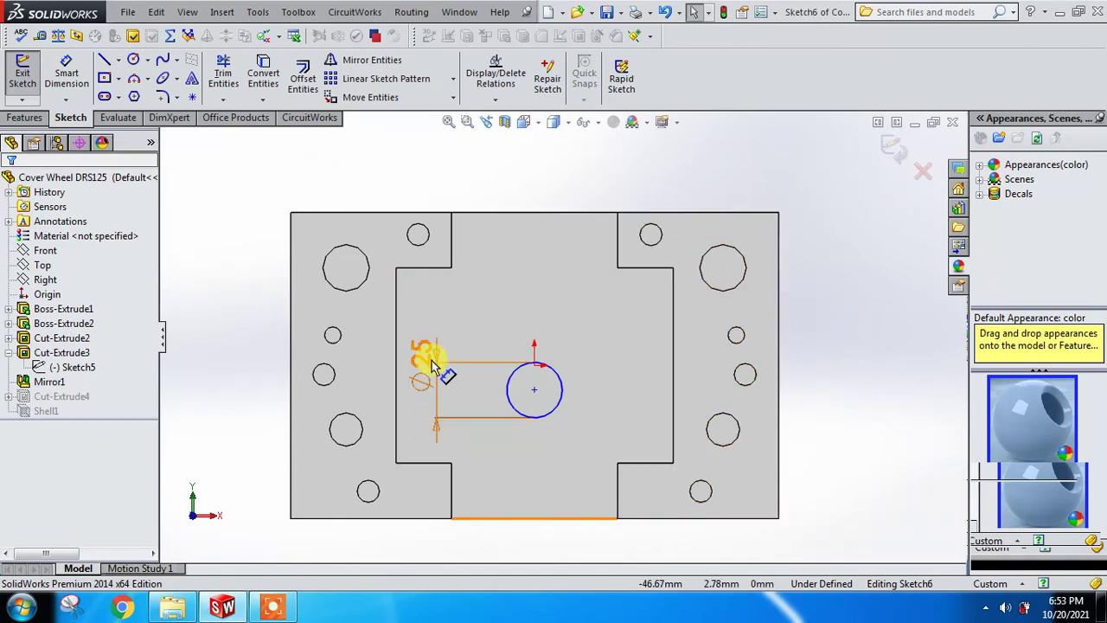
Change the hole's diameter from 25 to 30 mm and exit the sketch
double_click(424, 358)
type("30")
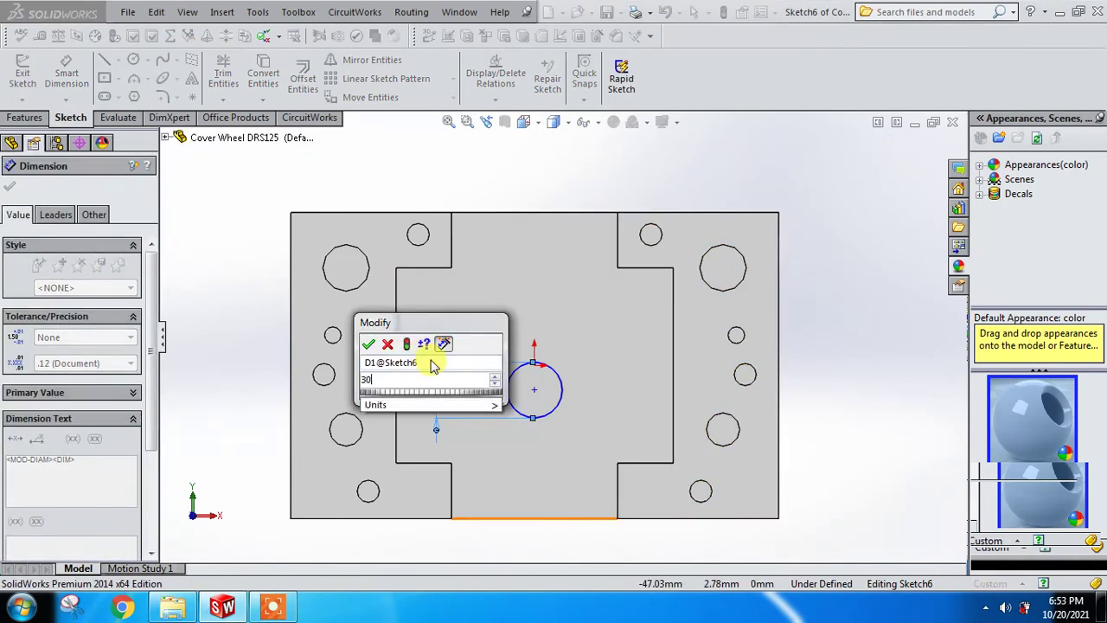
key("Return")
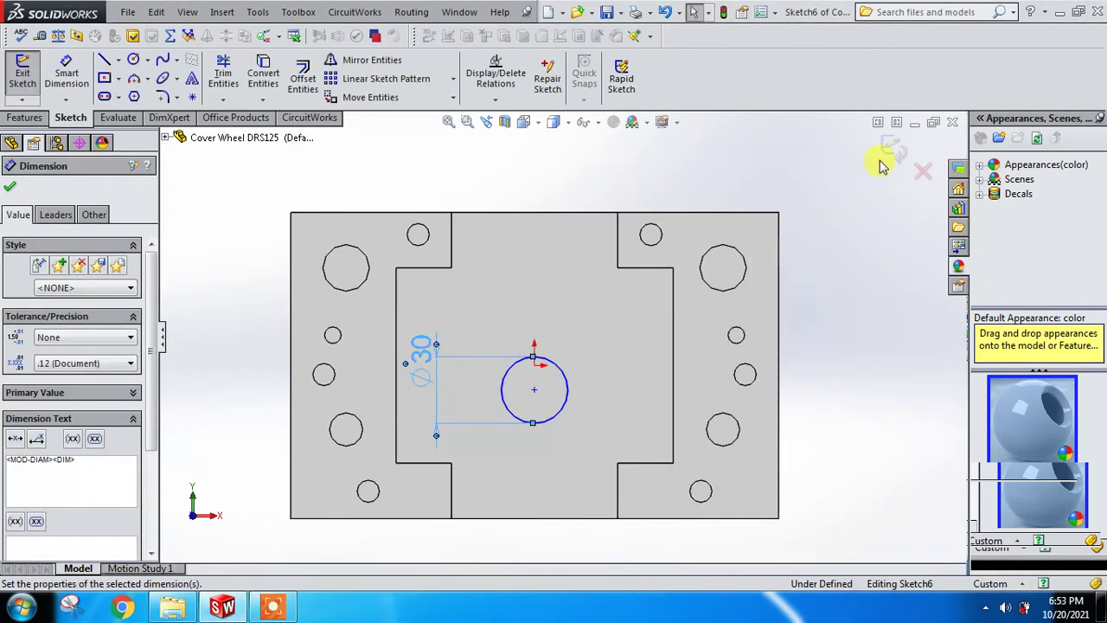
left_click(895, 156)
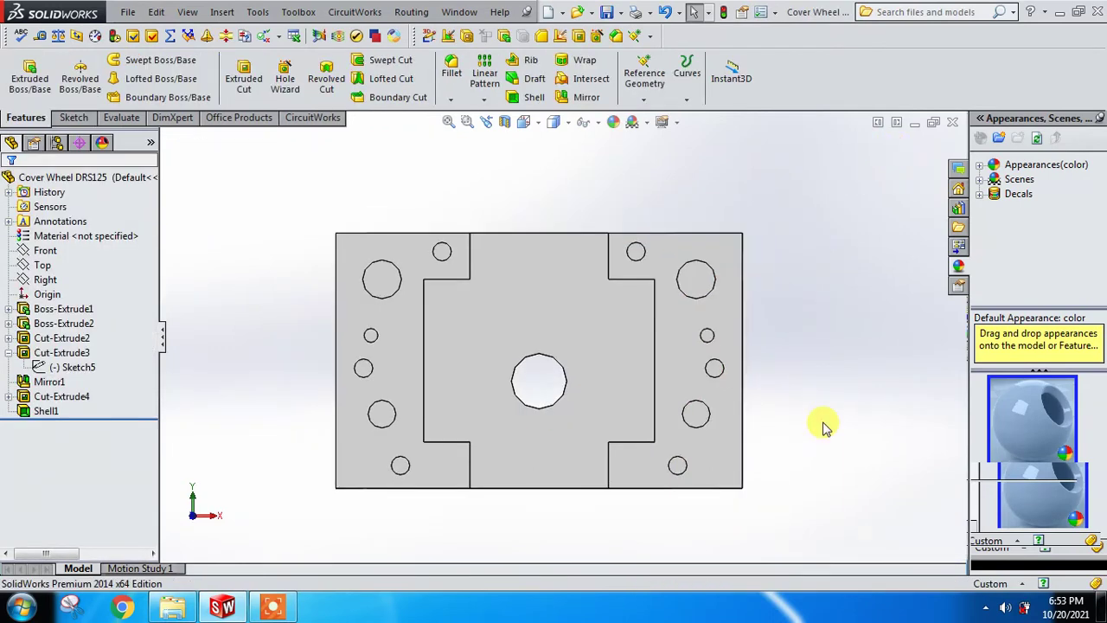
Orbit the part to a tilted 3D front view
middle_click_drag(824, 426, 779, 452)
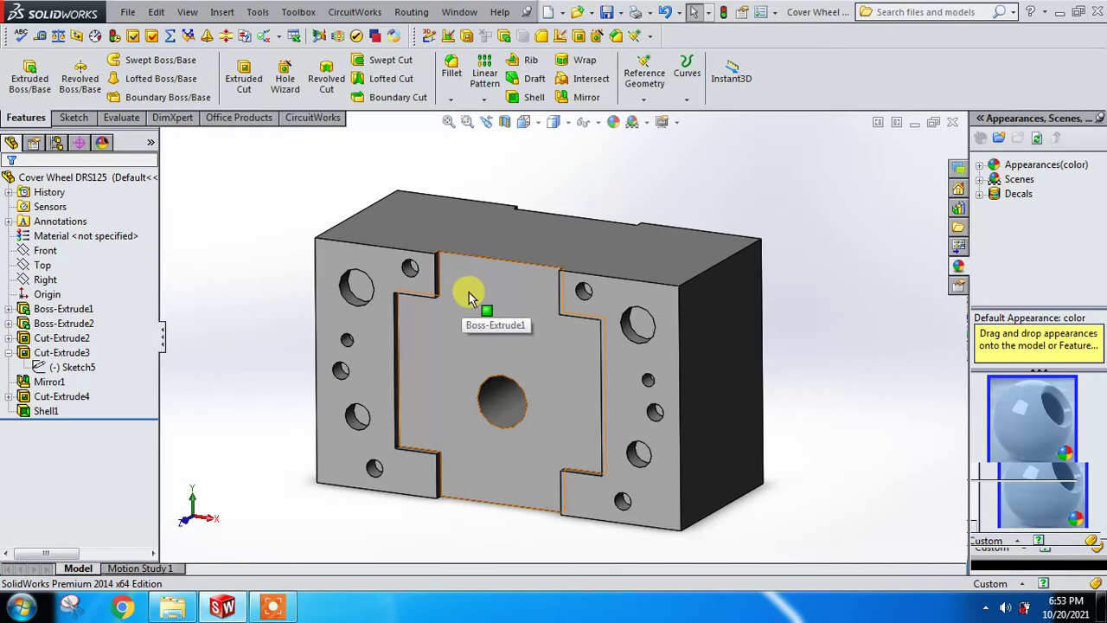
scroll(470, 293, "down", 3)
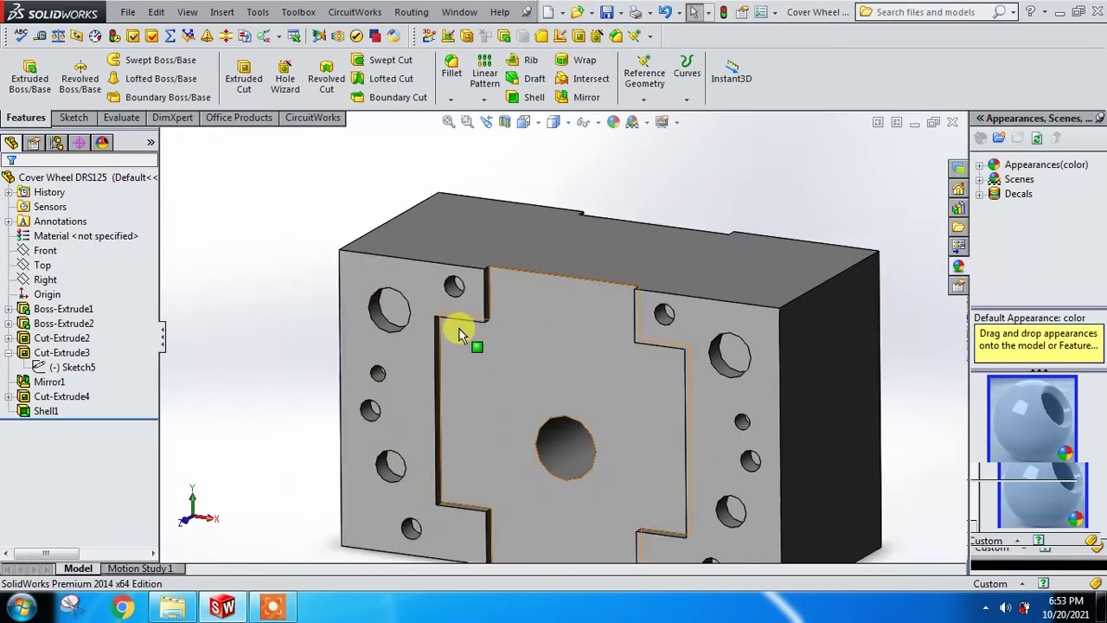
scroll(458, 329, "up", 3)
mouse_move(474, 346)
middle_mouse_down()
mouse_move(507, 340)
mouse_move(482, 366)
mouse_move(507, 358)
mouse_move(448, 405)
mouse_move(435, 449)
middle_mouse_up()
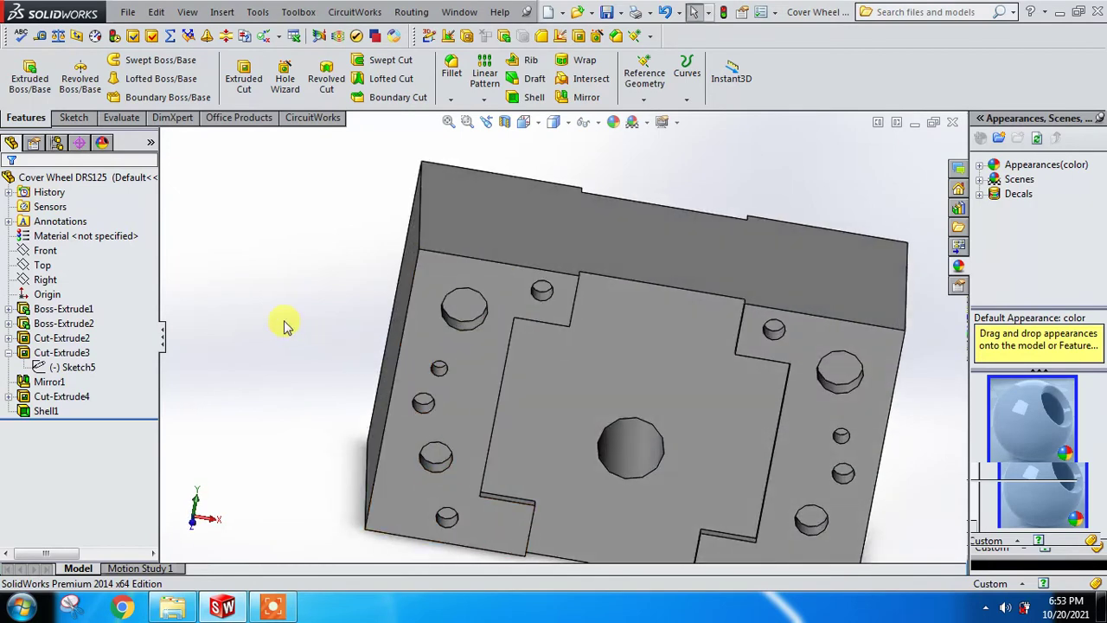
Start a fillet on the left and top outer edges with a 2 mm radius
left_click(441, 87)
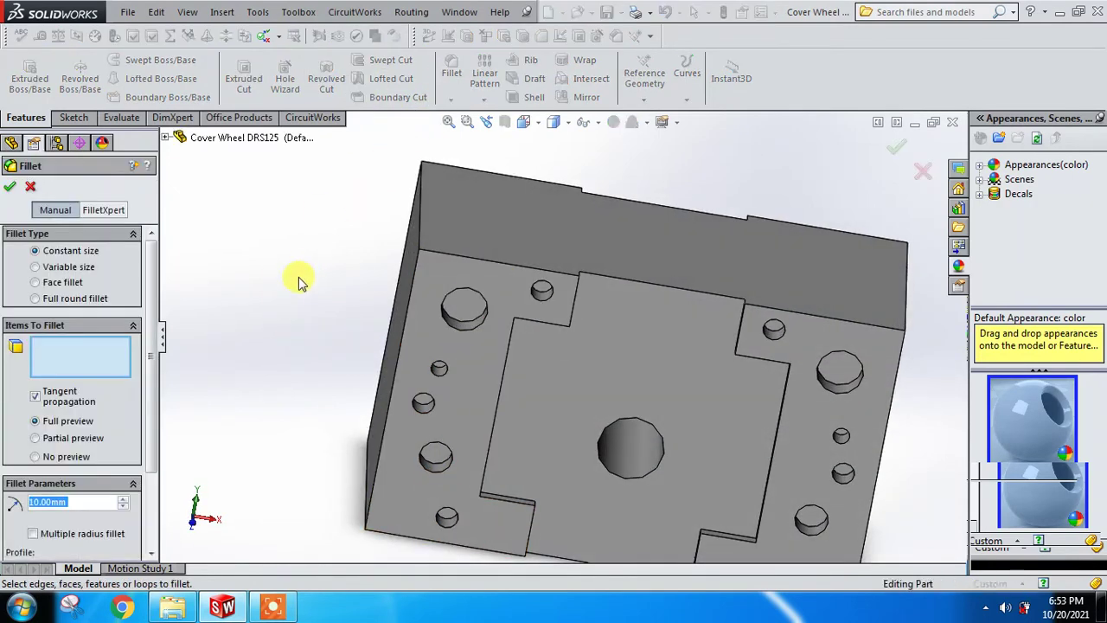
type("1")
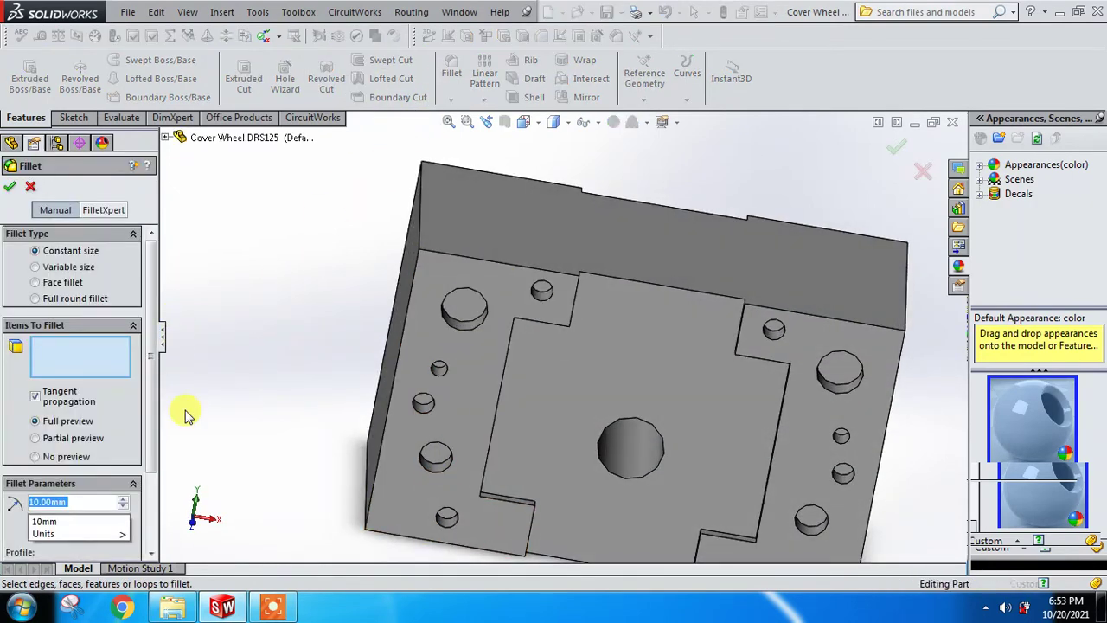
key("Return")
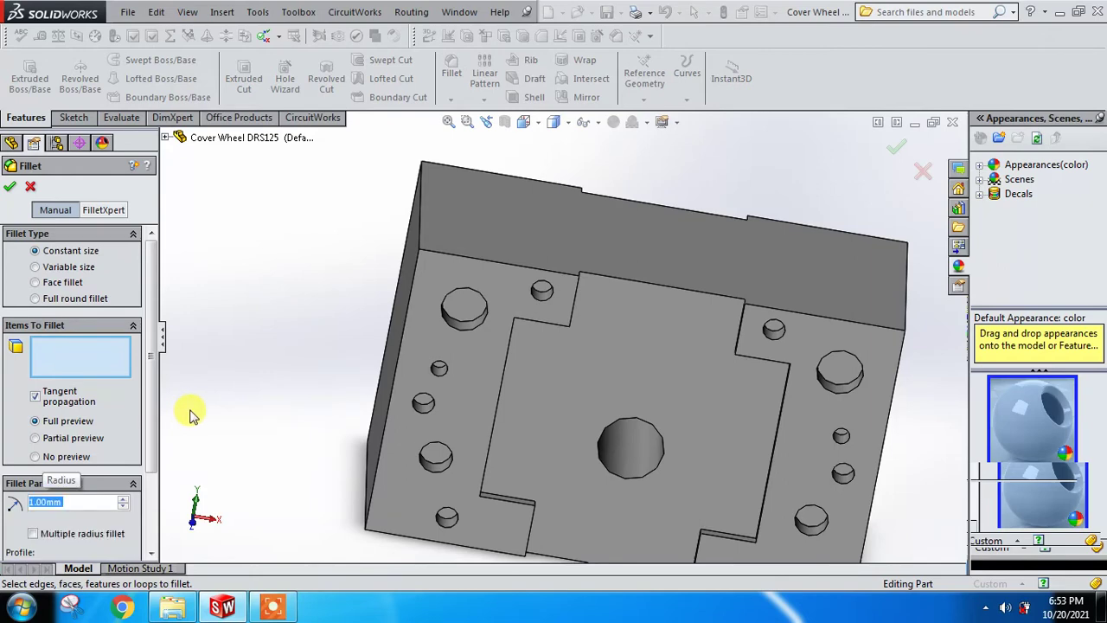
left_click(396, 355)
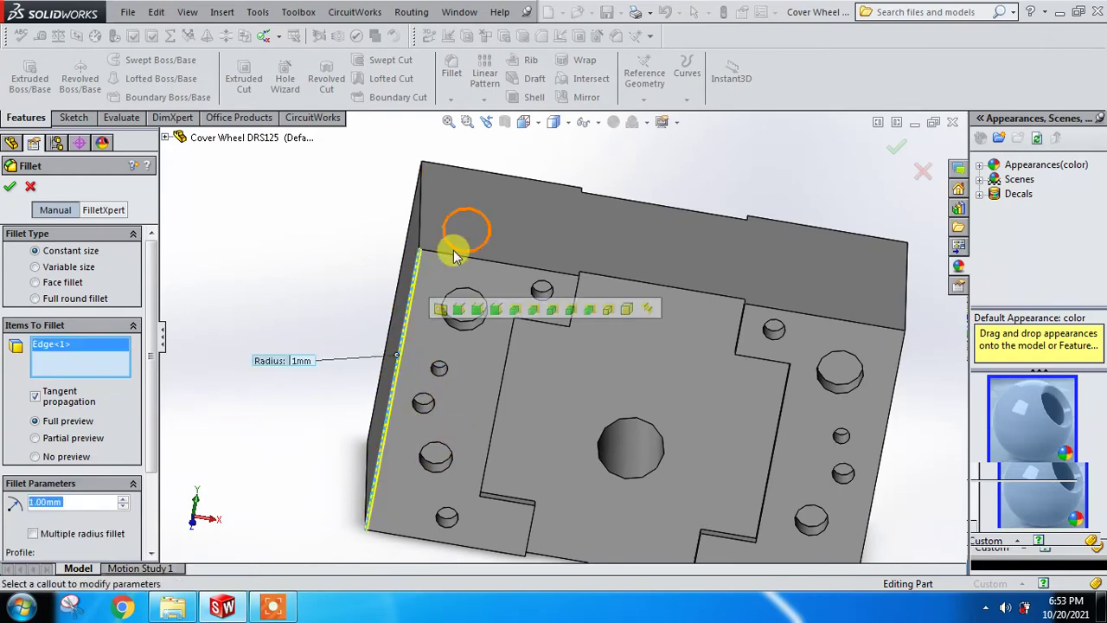
left_click(430, 256)
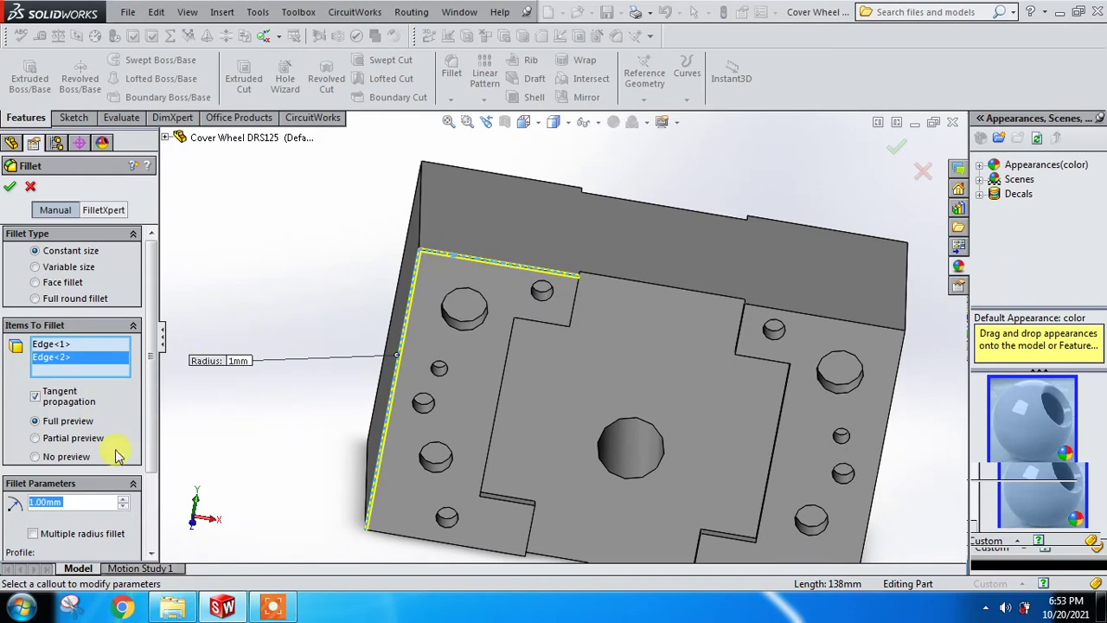
type("2")
key("Return")
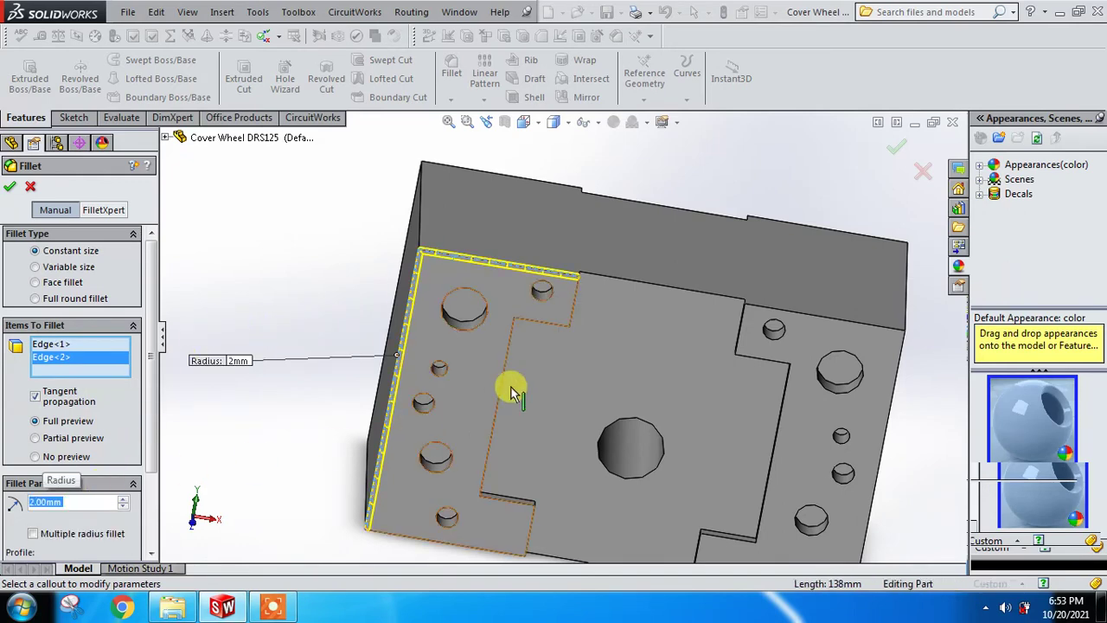
Add the short corner, long top, and vertical step edges to the fillet
scroll(589, 311, "down", 3)
scroll(580, 299, "down", 3)
scroll(574, 287, "down", 3)
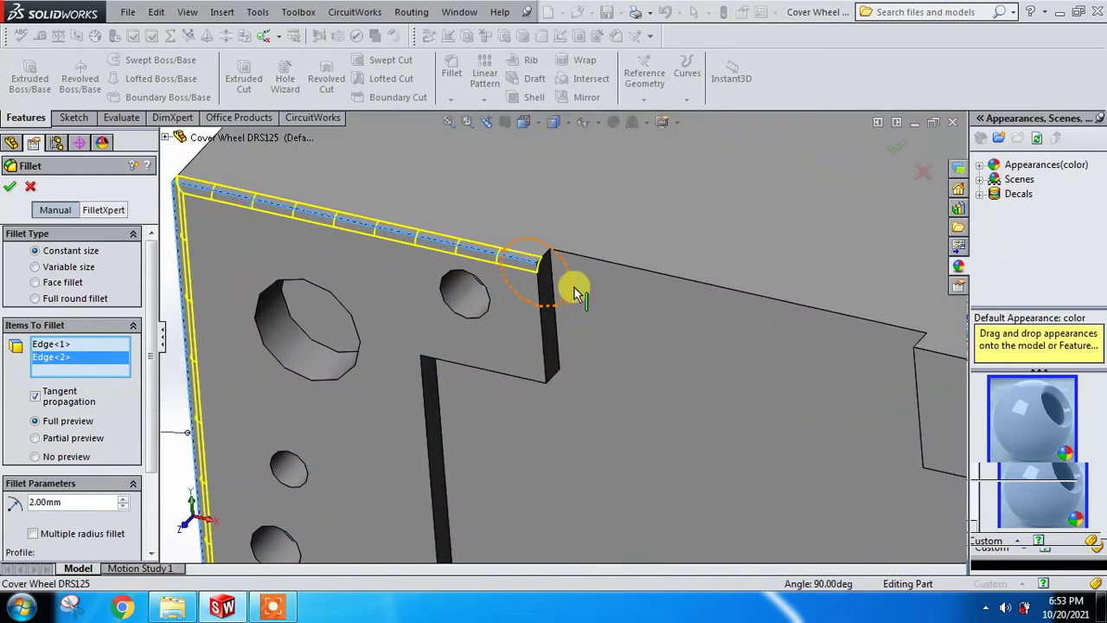
scroll(571, 282, "down", 2)
left_click(530, 247)
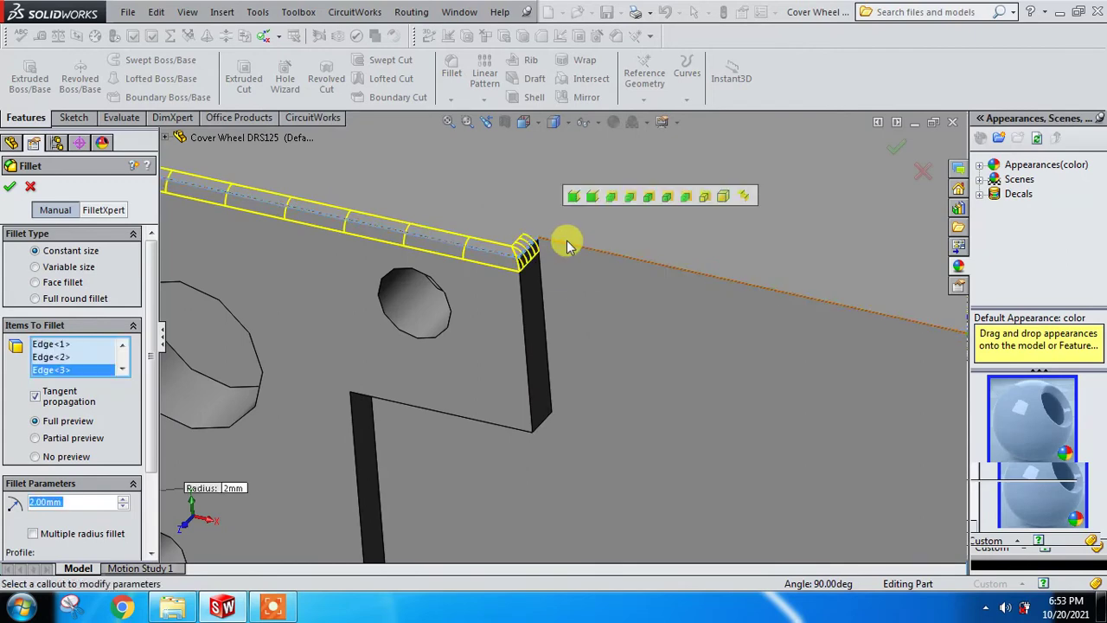
left_click(568, 248)
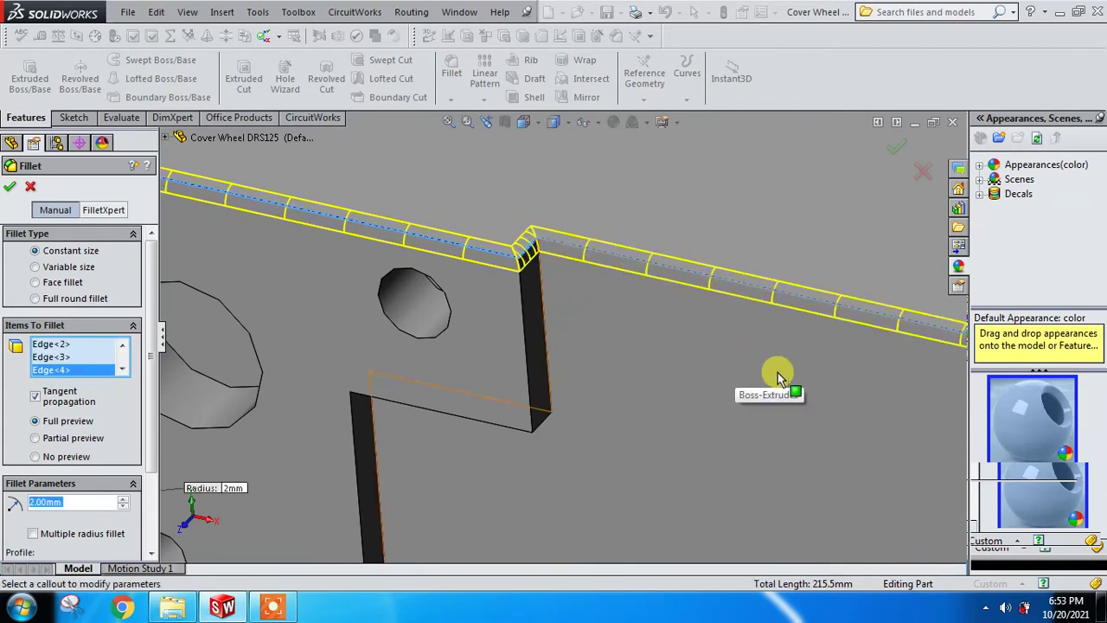
scroll(571, 329, "up", 5)
scroll(675, 396, "down", 2)
scroll(672, 389, "down", 2)
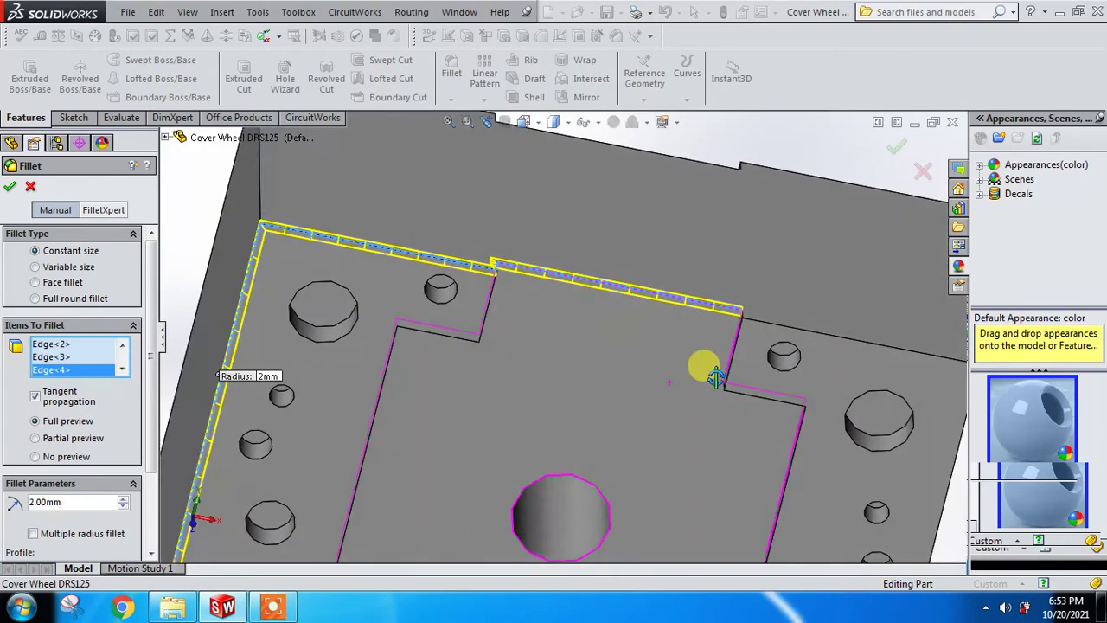
scroll(761, 372, "down", 2)
scroll(757, 345, "down", 2)
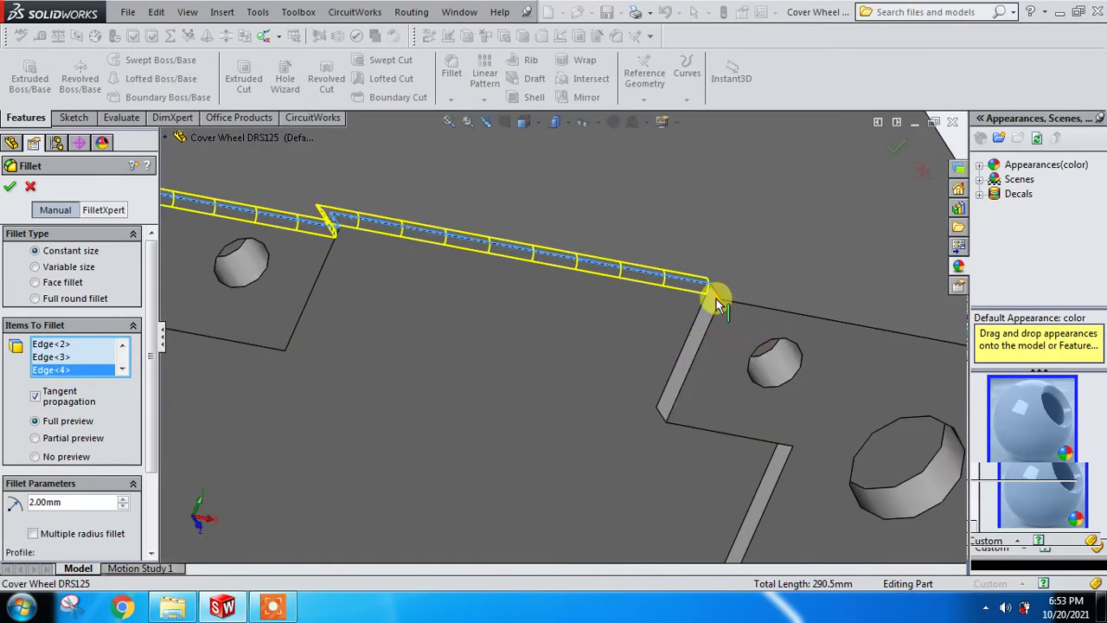
left_click(712, 312)
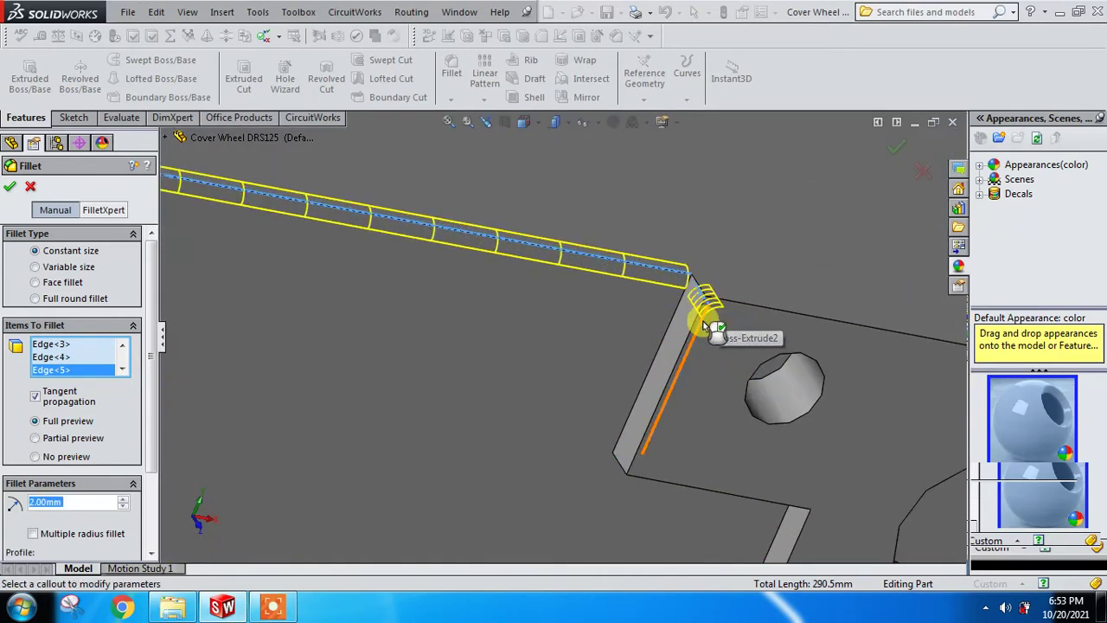
scroll(692, 328, "down", 3)
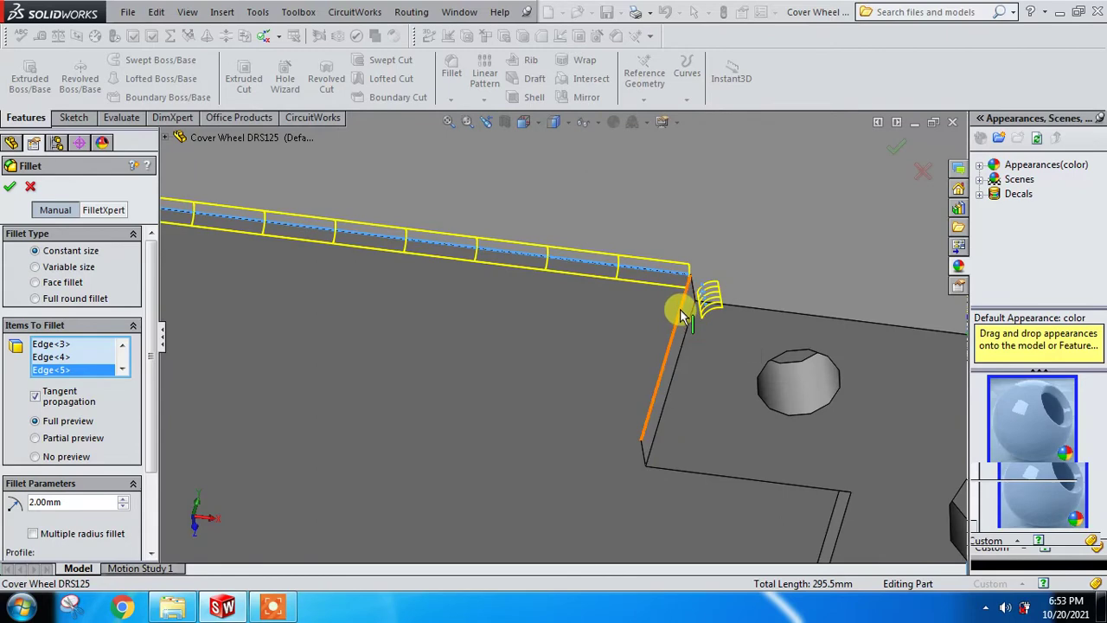
left_click(690, 321)
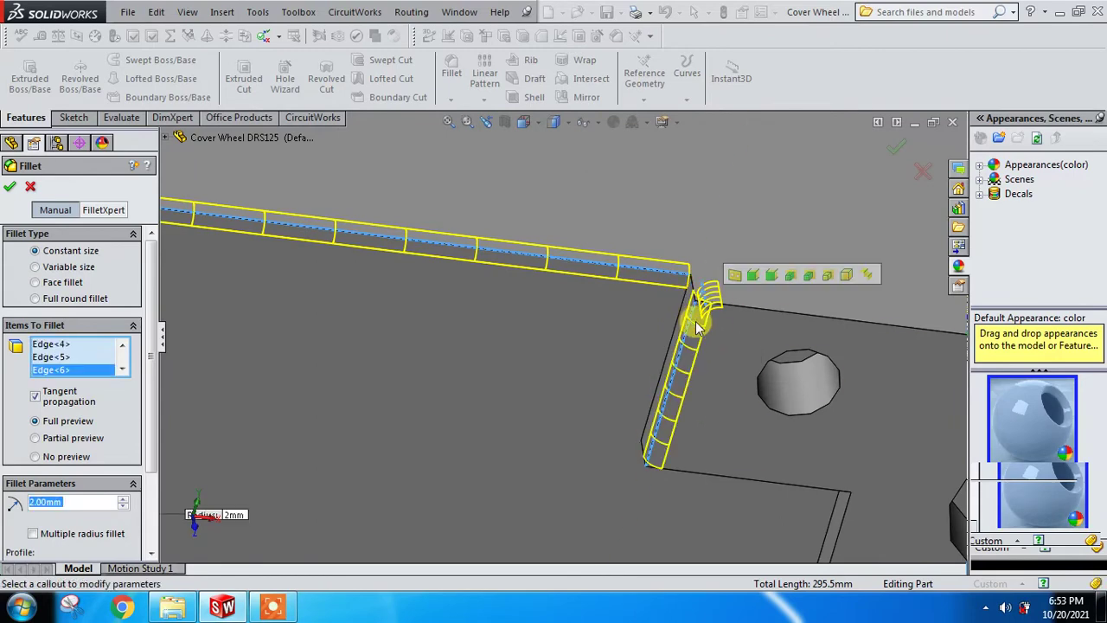
middle_click_drag(691, 321, 688, 351)
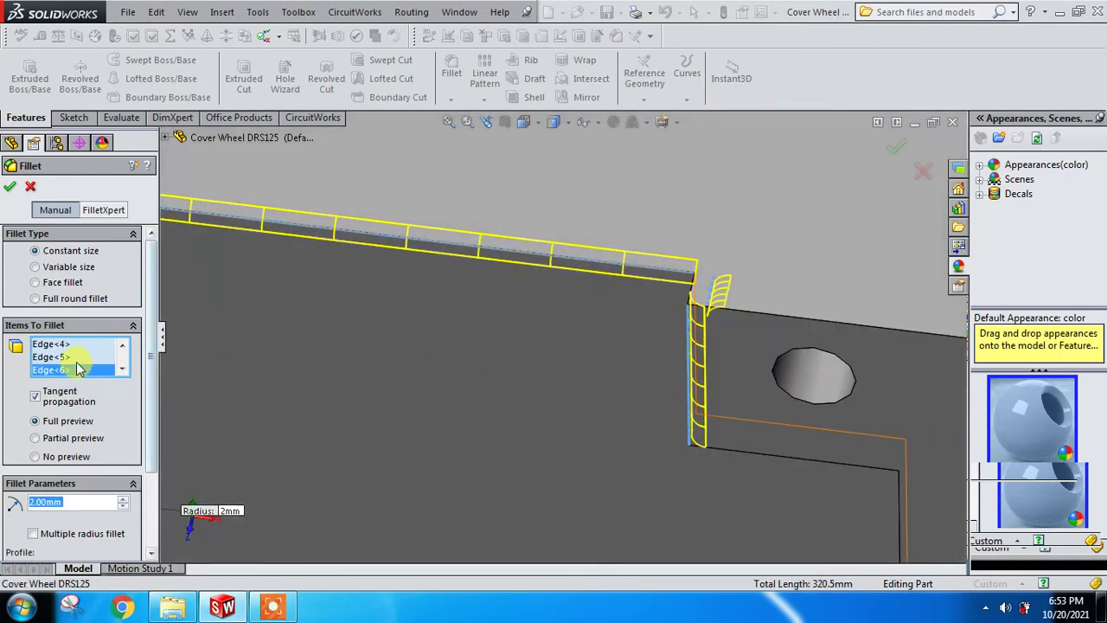
Clear the fillet edge list and re-pick the corner, top, and vertical step edges
right_click(65, 362)
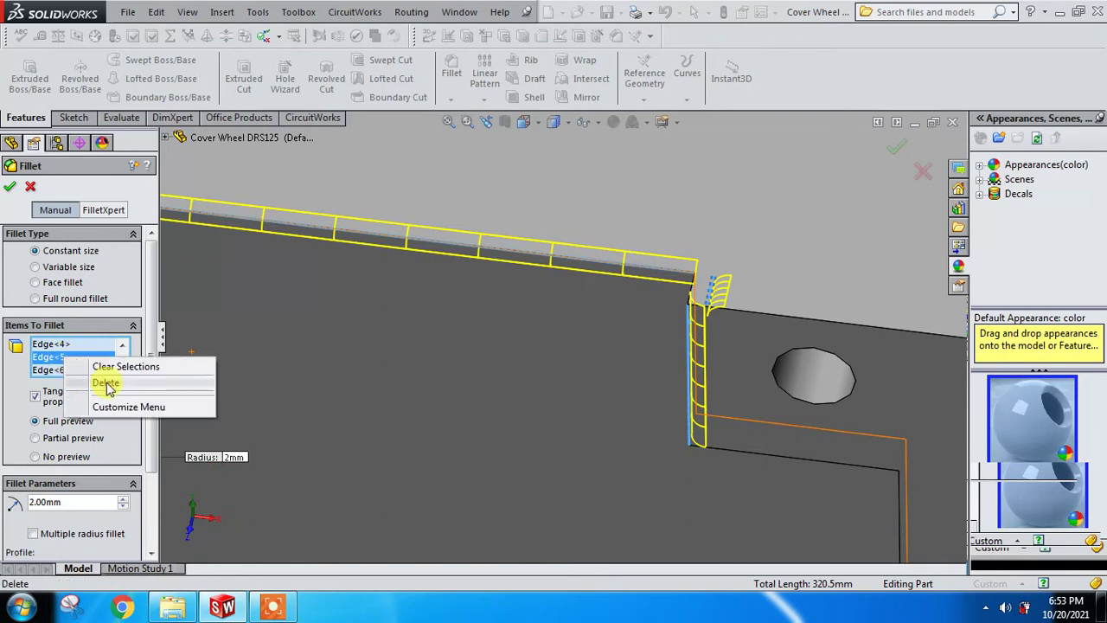
left_click(108, 361)
left_click(696, 291)
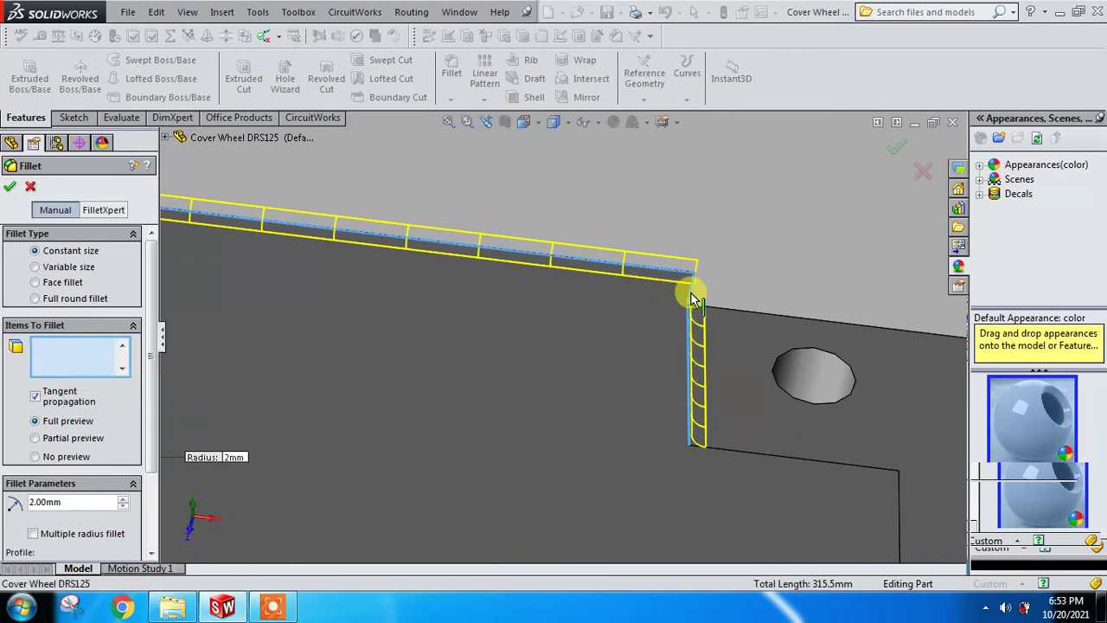
left_click(737, 317)
scroll(768, 403, "up", 3)
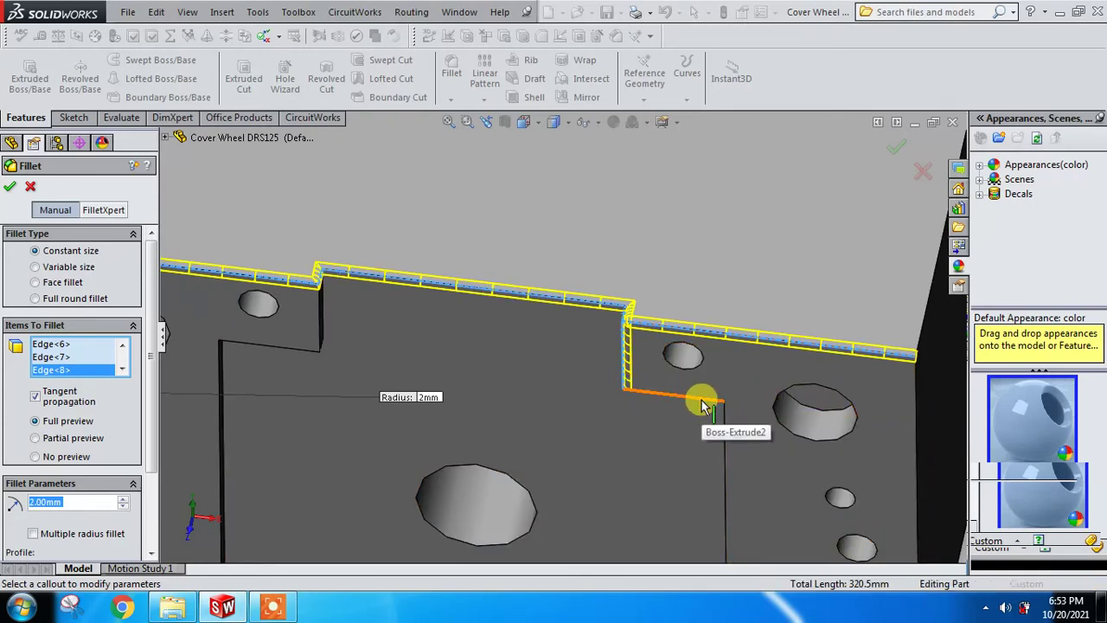
left_click(765, 403)
left_click(316, 339)
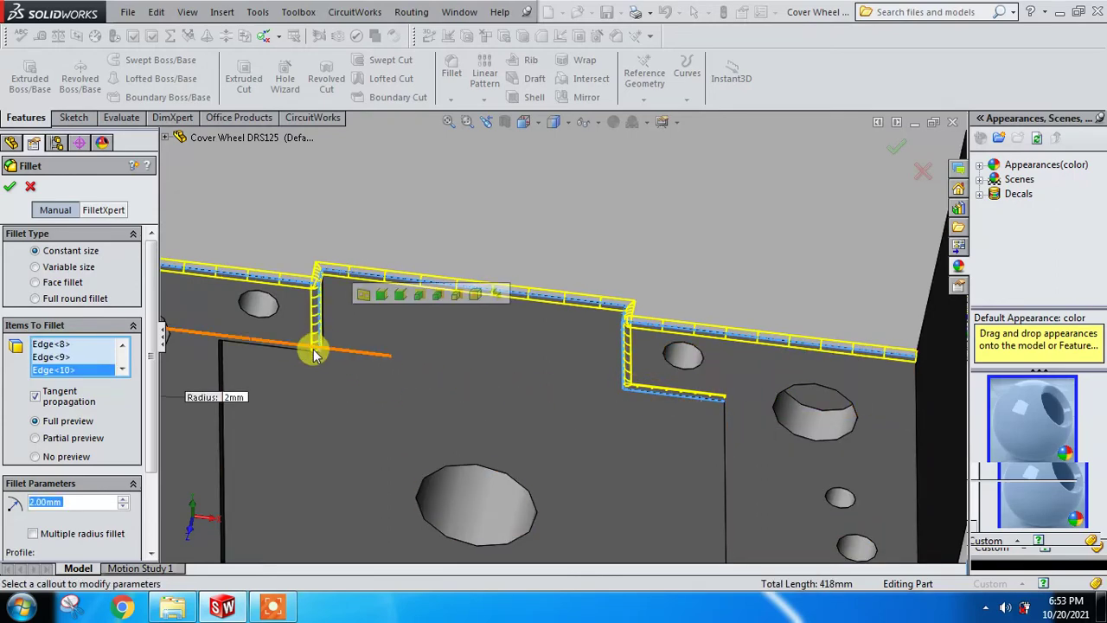
left_click(297, 349)
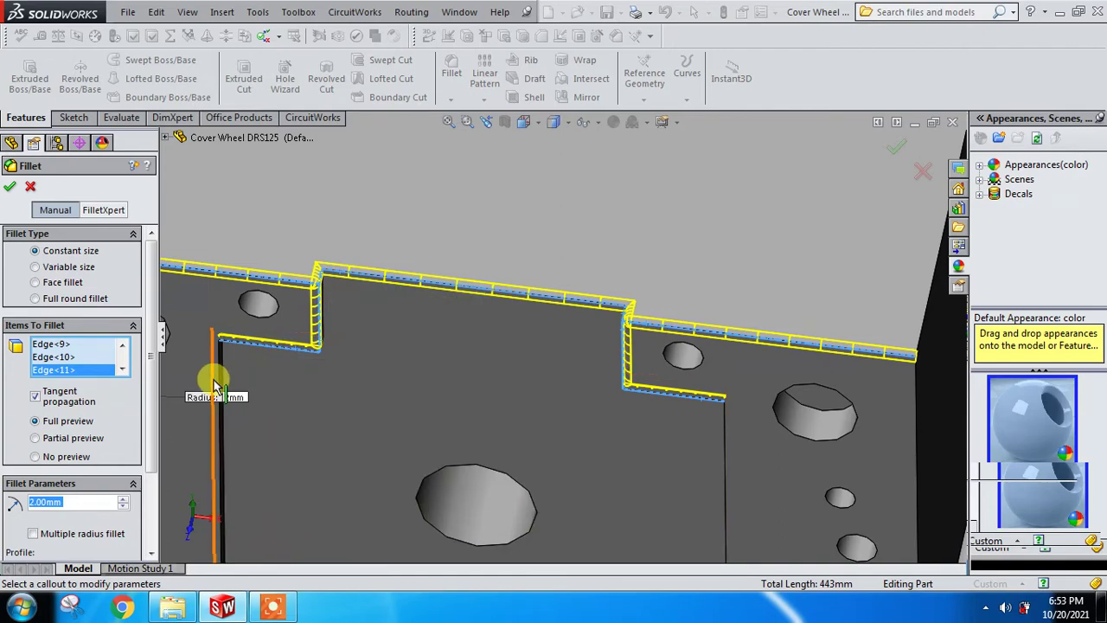
left_click(222, 383)
Add the vertical and horizontal step edges and a shell edge to the fillet
scroll(548, 388, "up", 5)
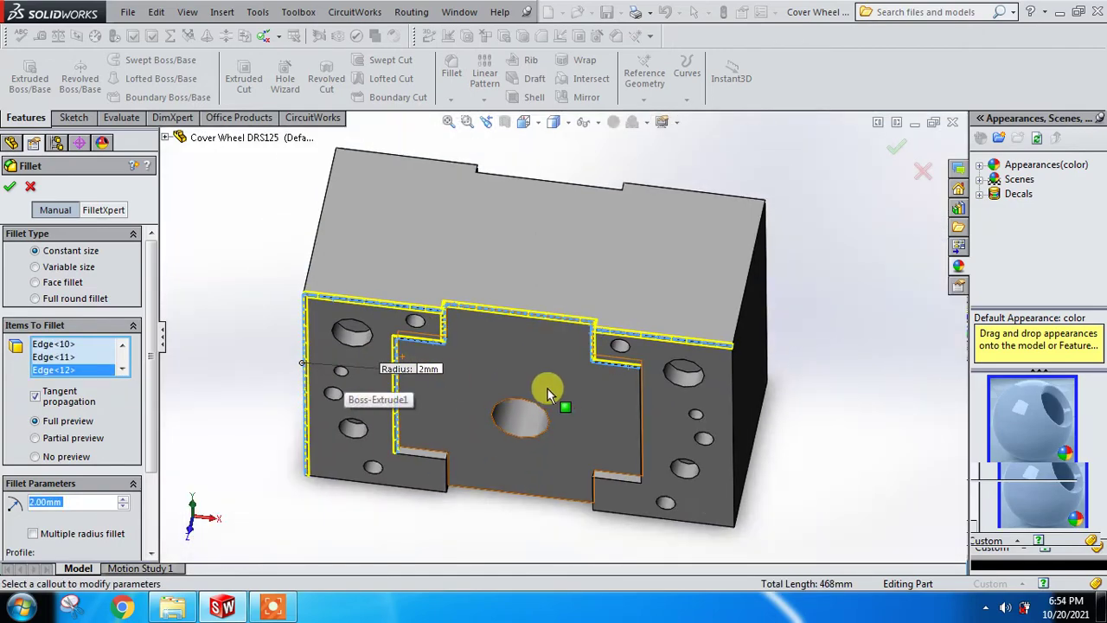
middle_click_drag(548, 388, 647, 389)
scroll(647, 389, "down", 3)
scroll(657, 376, "down", 2)
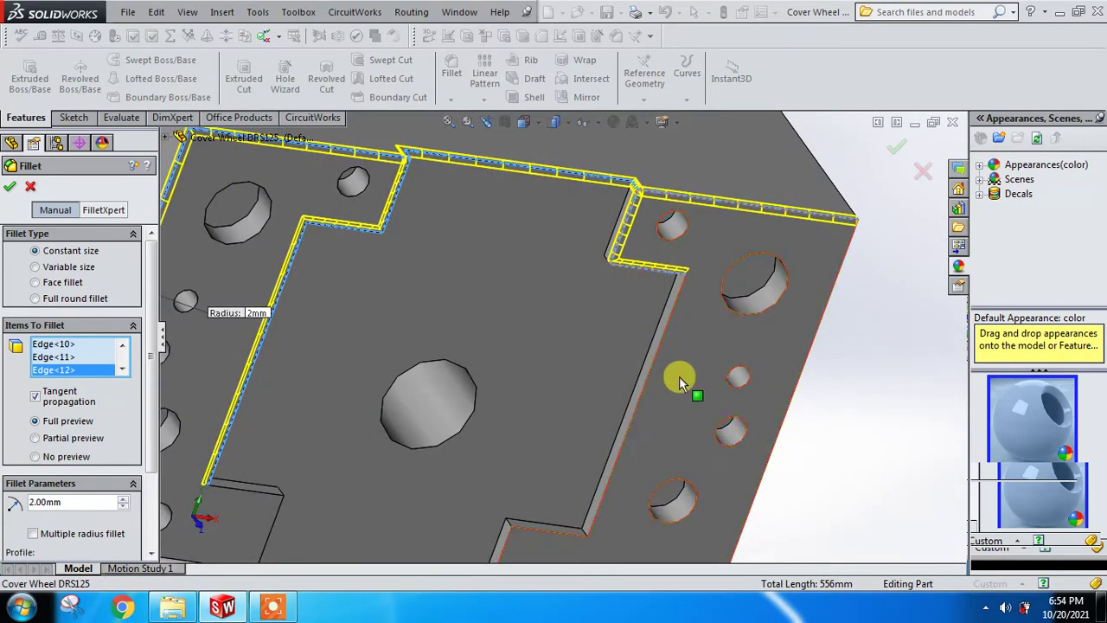
left_click(658, 357)
scroll(662, 390, "up", 3)
scroll(524, 490, "down", 3)
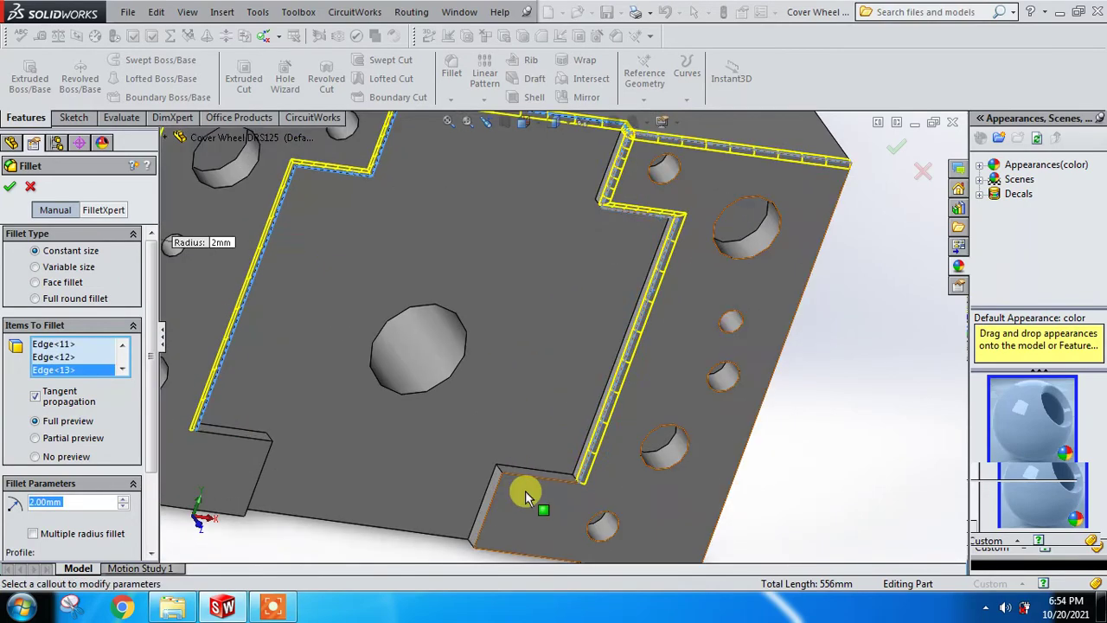
left_click(524, 477)
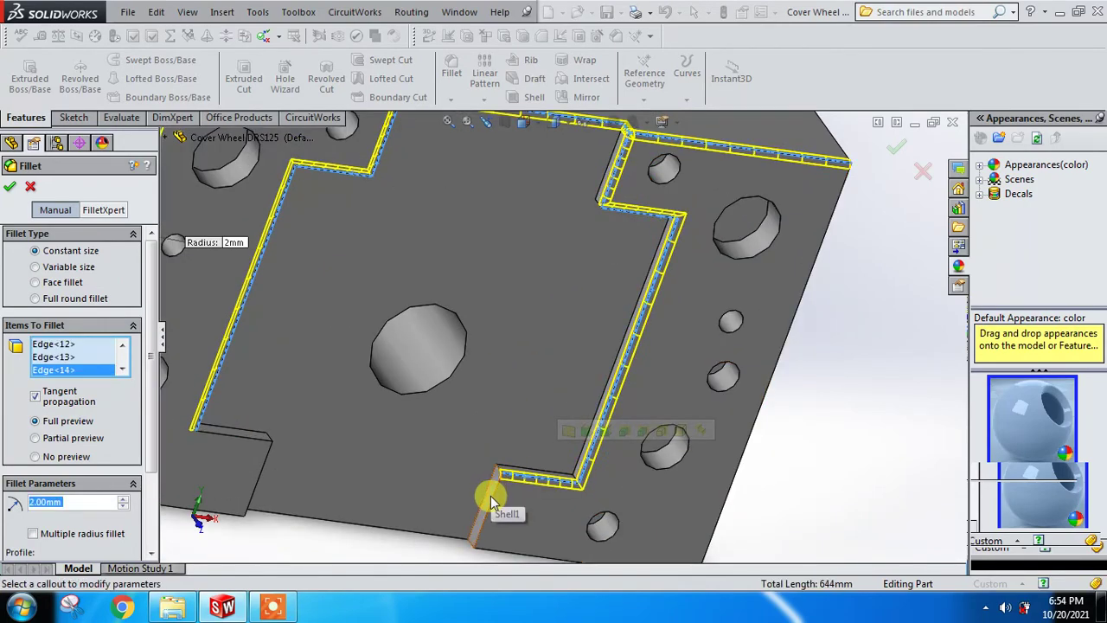
left_click(491, 502)
Add more step-corner edges plus the bottom-left, middle, and lower-right bottom edges
middle_click_drag(340, 472, 268, 487)
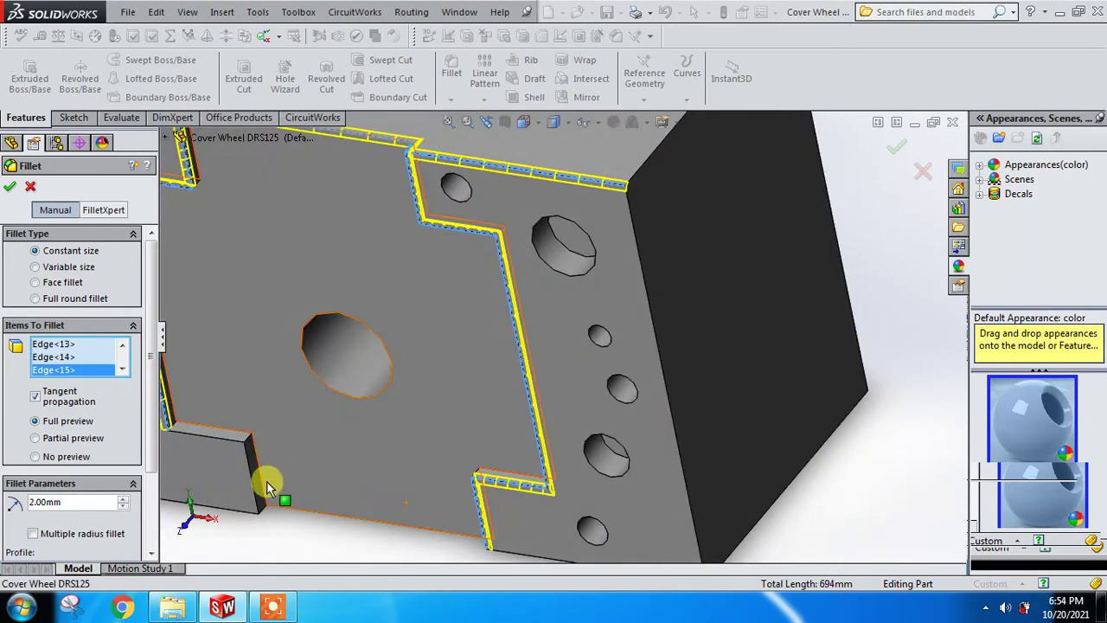
left_click(251, 476)
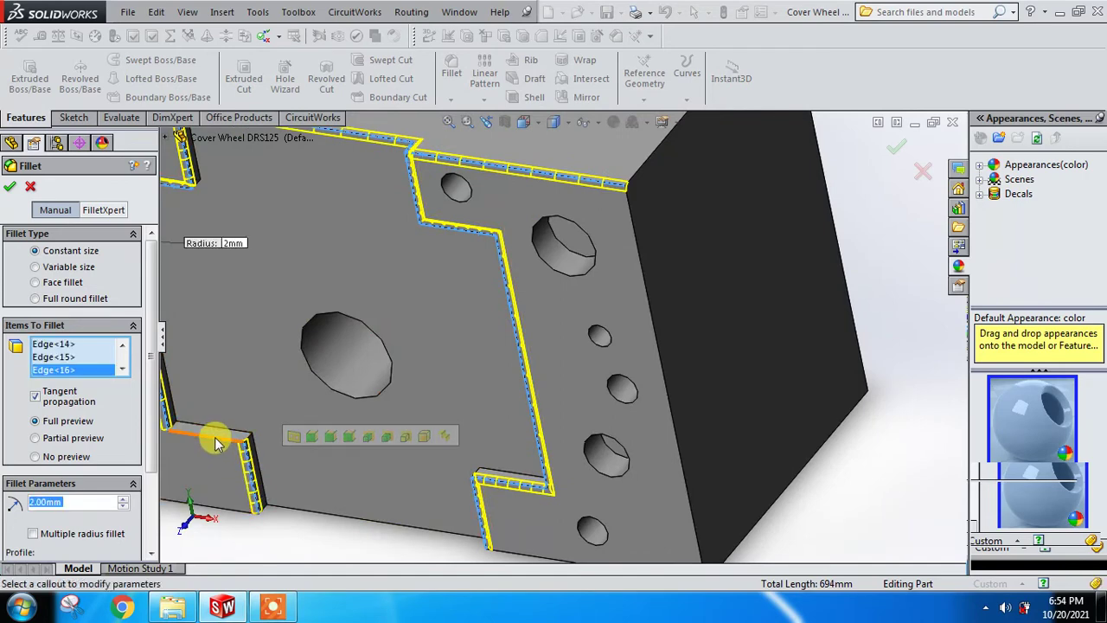
left_click(216, 443)
scroll(291, 416, "up", 3)
scroll(381, 411, "down", 3)
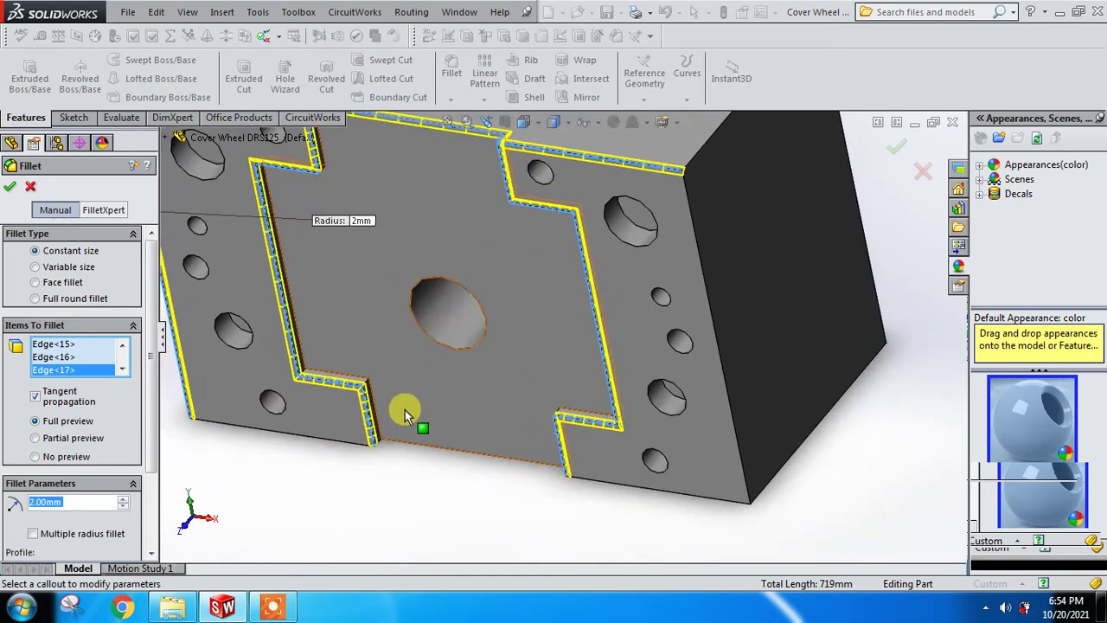
left_click(289, 440)
left_click(600, 483)
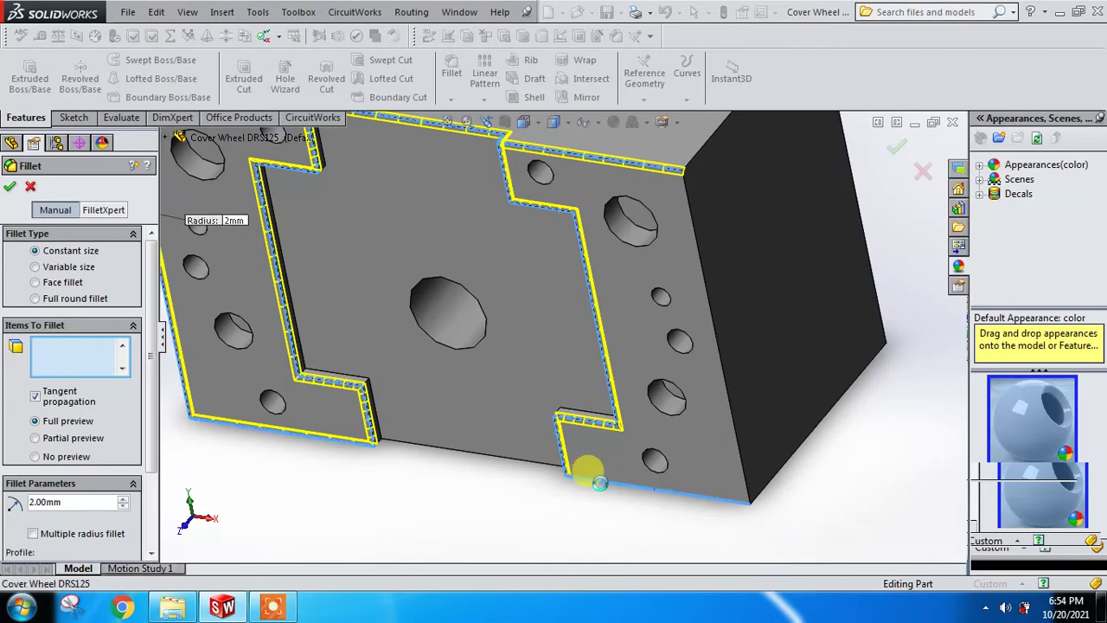
left_click(499, 465)
middle_click_drag(531, 487, 507, 441)
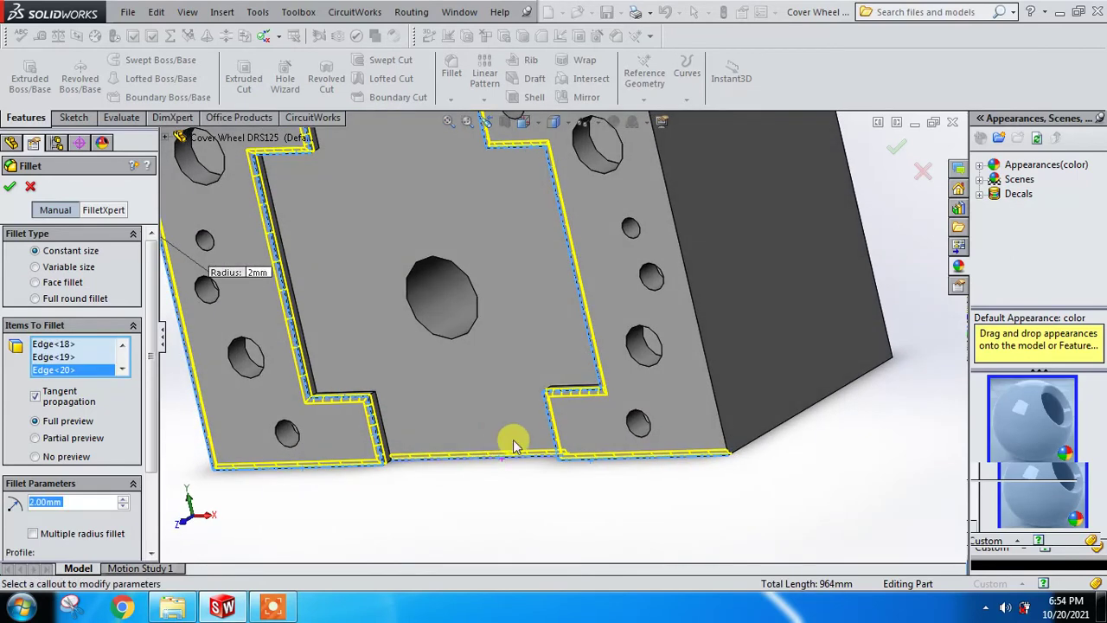
scroll(513, 445, "down", 3)
scroll(435, 407, "down", 2)
left_click(417, 393)
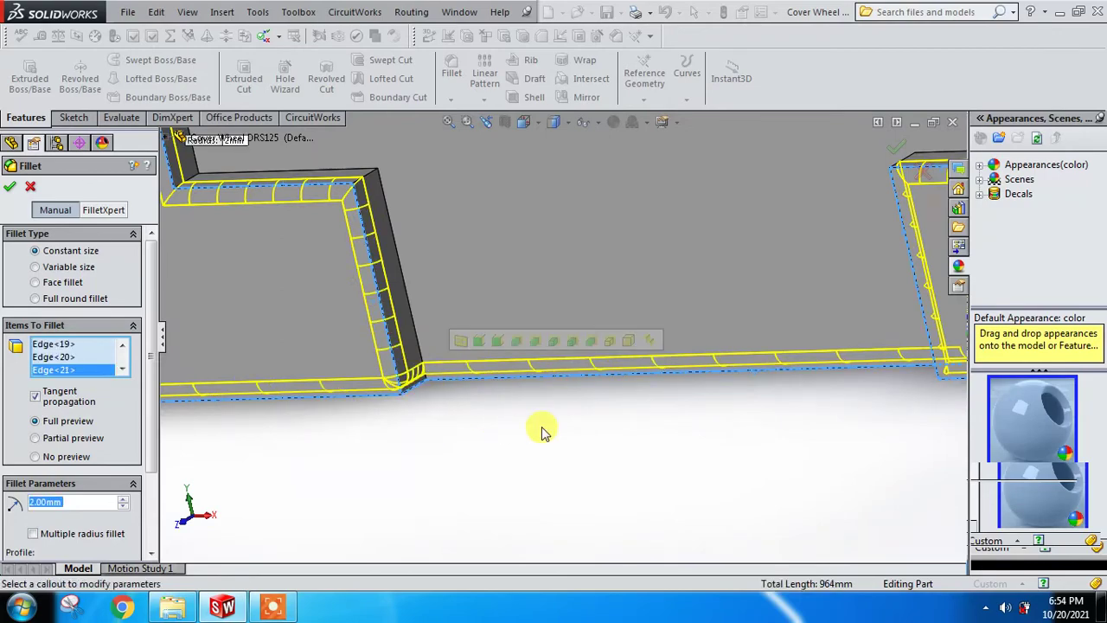
Add the last bottom and corner edges, then apply the 2 mm Fillet1 (974 mm total)
mouse_move(556, 433)
middle_mouse_down()
mouse_move(729, 411)
mouse_move(742, 378)
middle_mouse_up()
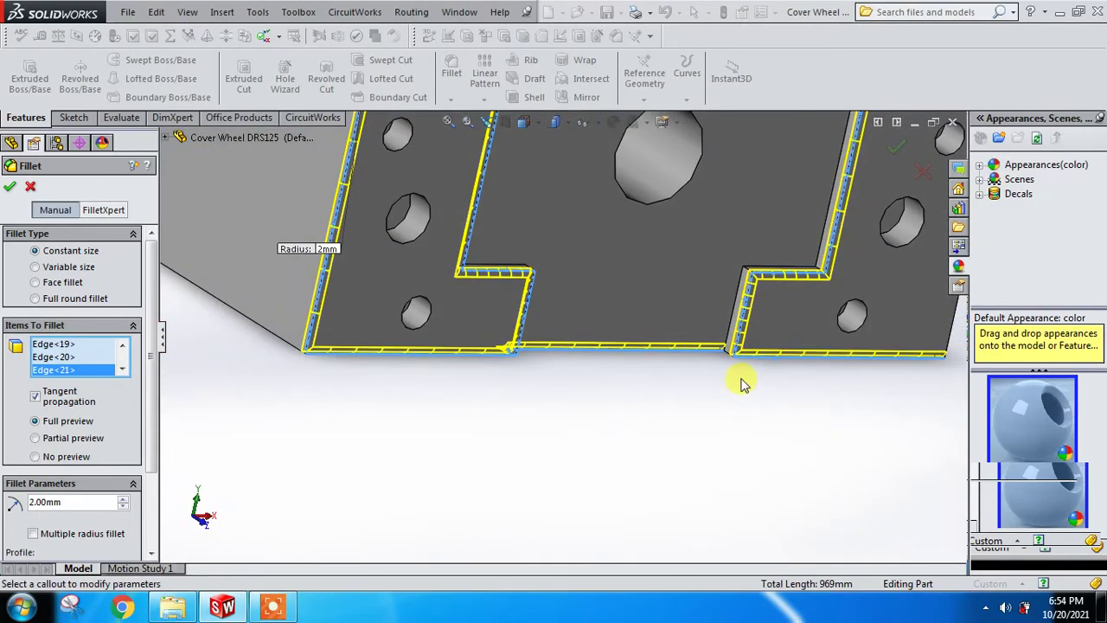
scroll(683, 339, "down", 3)
left_click(683, 333)
scroll(692, 363, "up", 2)
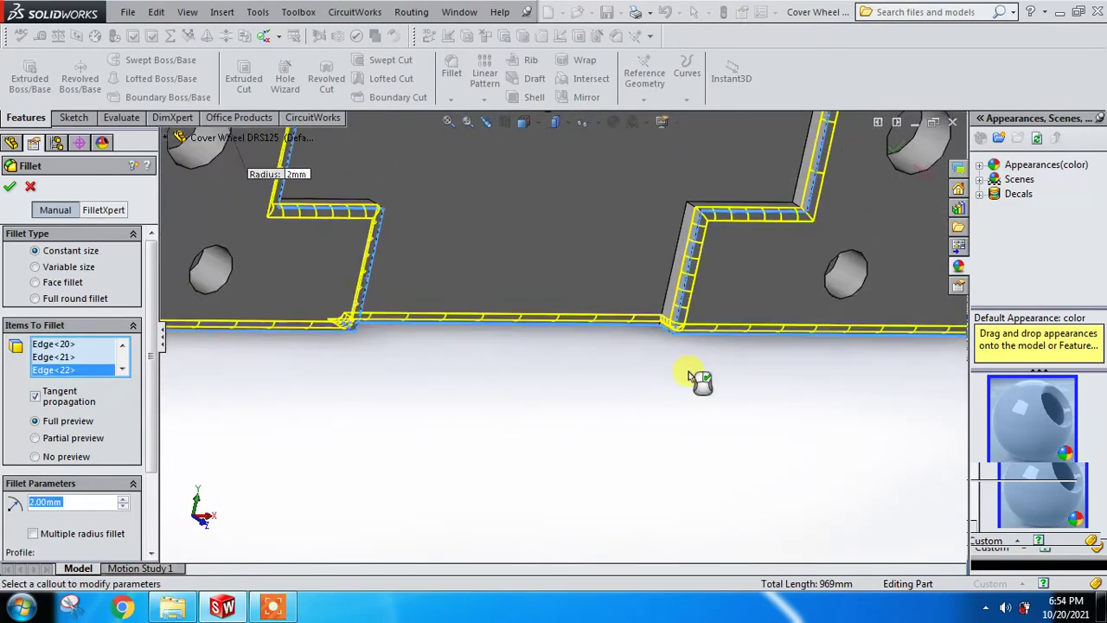
scroll(697, 371, "up", 2)
scroll(701, 369, "up", 1)
middle_click_drag(697, 370, 617, 403)
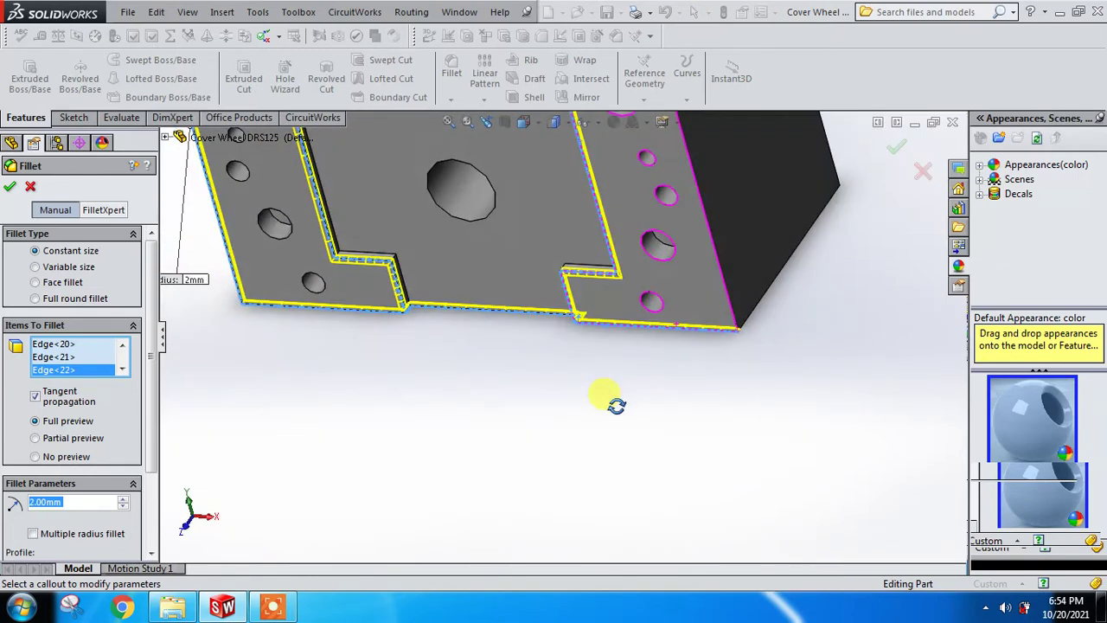
left_click(734, 320)
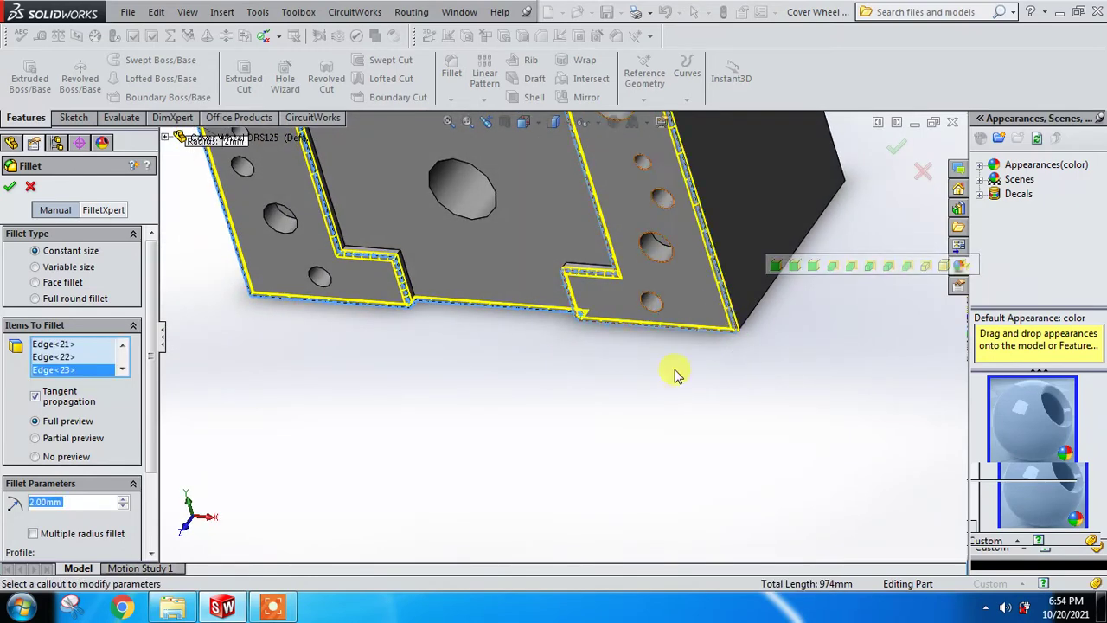
middle_click_drag(672, 372, 648, 408)
scroll(648, 408, "down", 2)
left_click(11, 188)
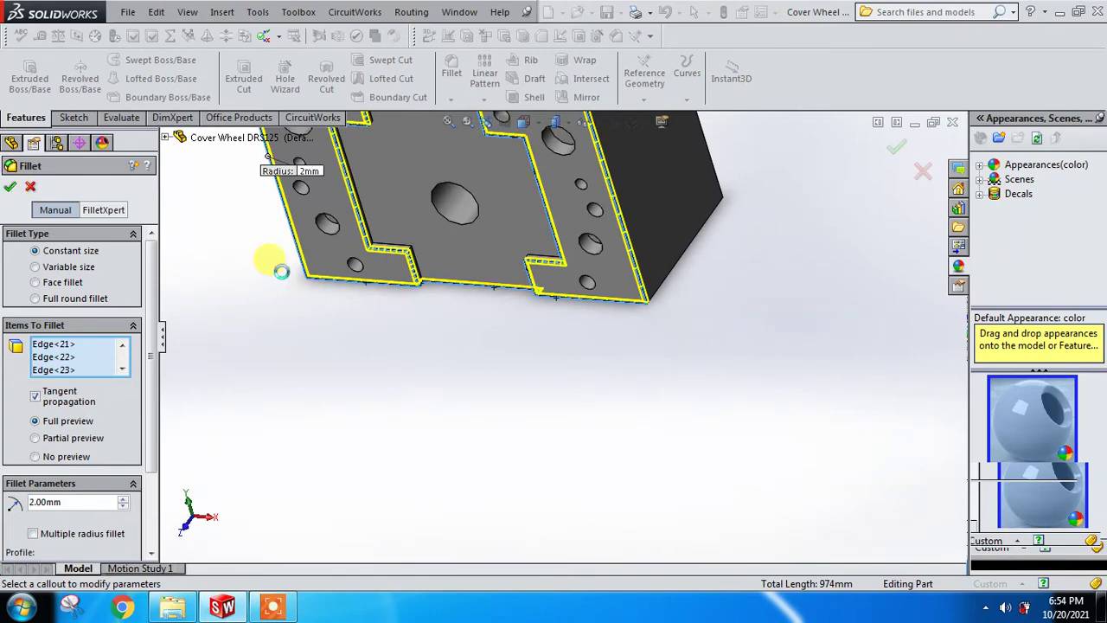
scroll(457, 323, "up", 2)
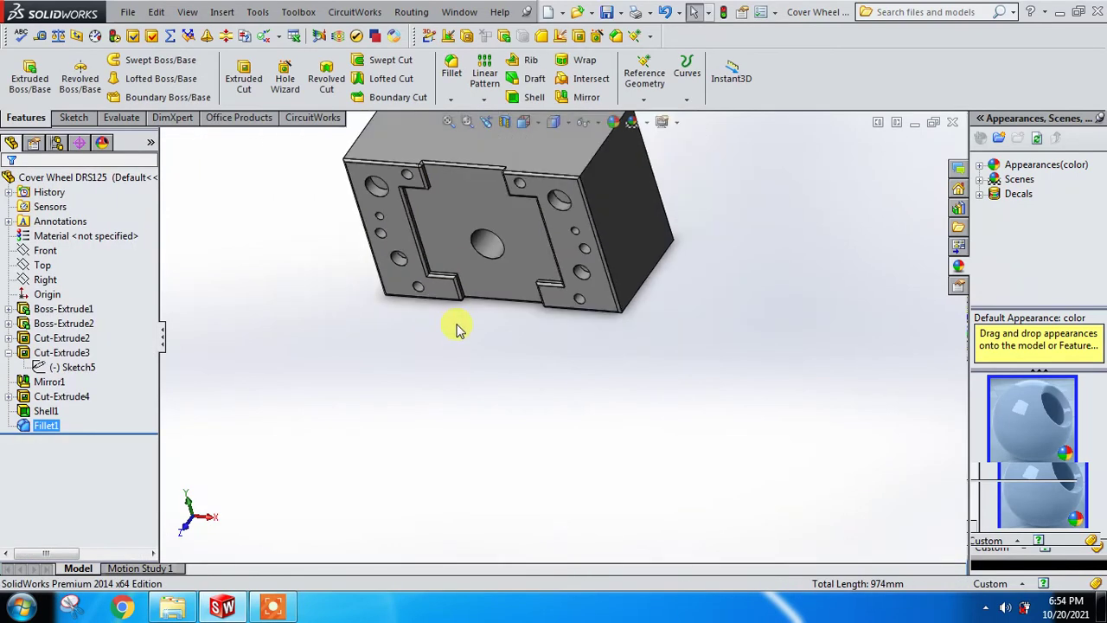
middle_click_drag(456, 324, 472, 226)
scroll(515, 285, "down", 2)
scroll(519, 285, "down", 2)
mouse_move(515, 284)
middle_mouse_down()
mouse_move(544, 211)
mouse_move(505, 279)
middle_mouse_up()
scroll(531, 242, "up", 2)
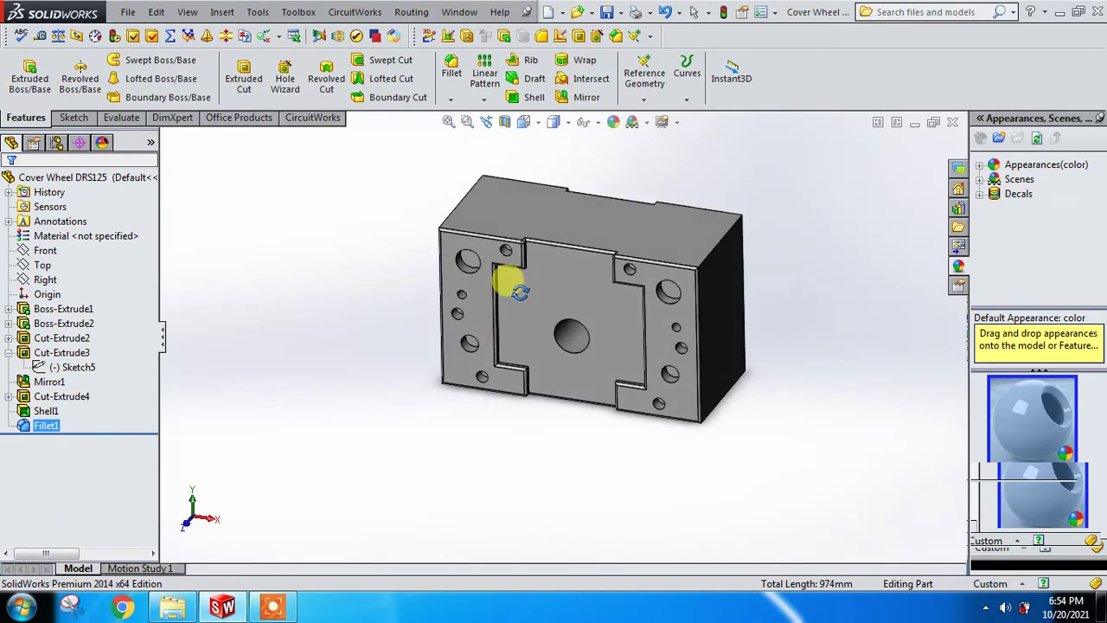
scroll(561, 294, "down", 2)
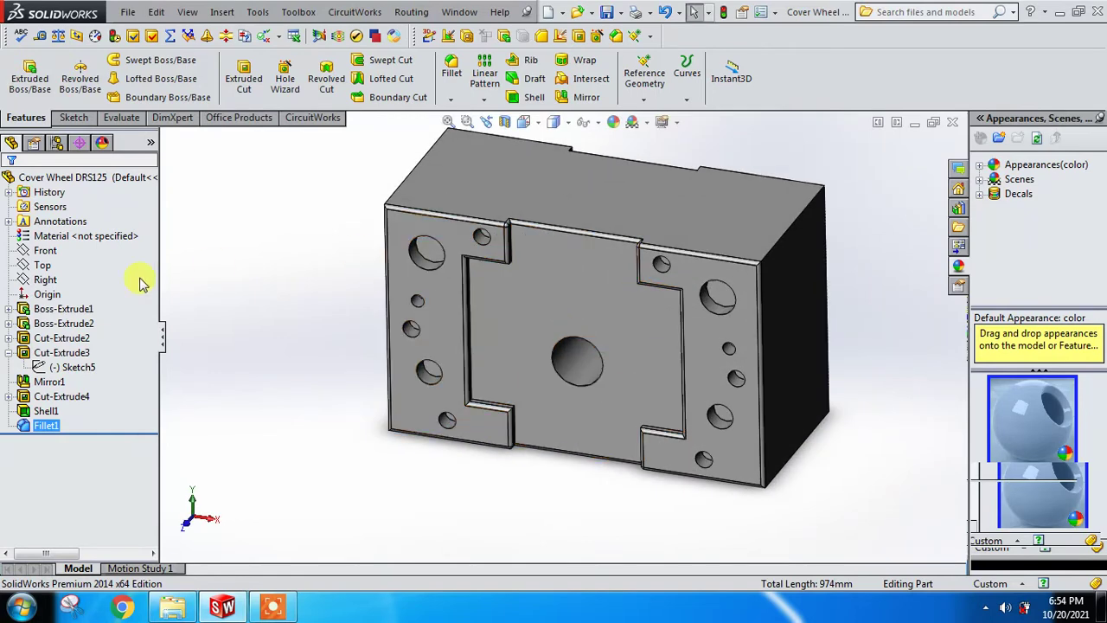
left_click(53, 250)
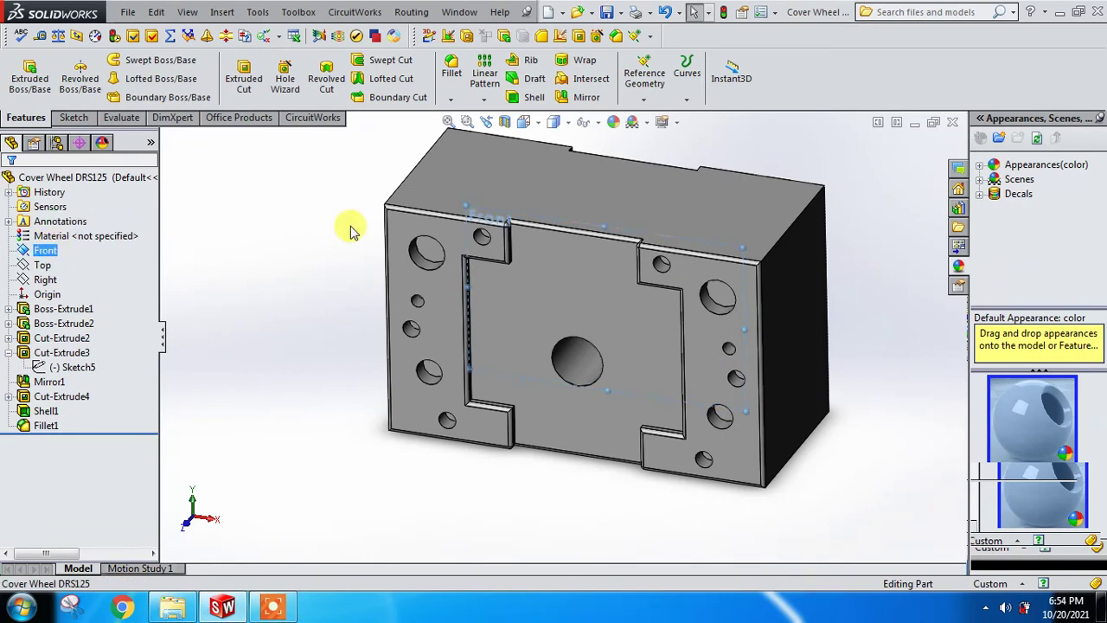
left_click(581, 99)
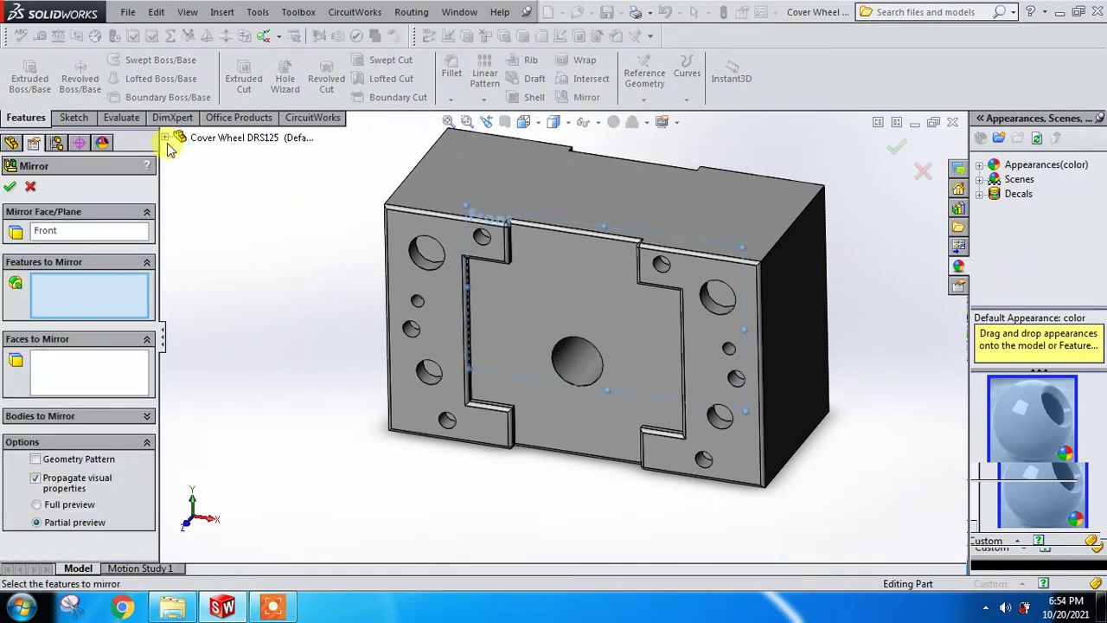
left_click(164, 138)
left_click(218, 371)
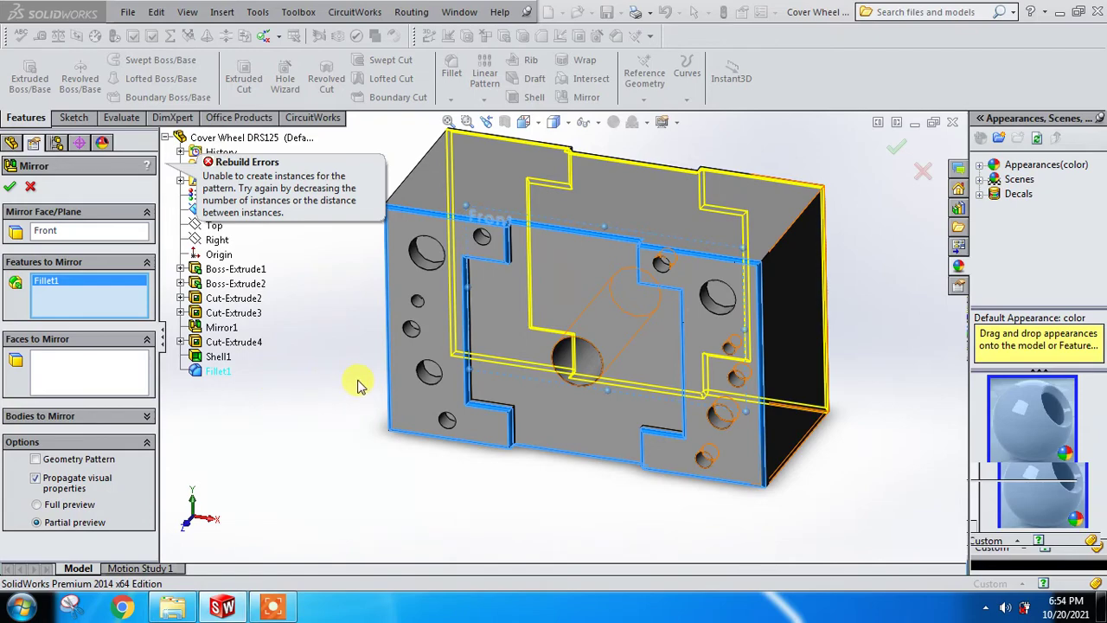
mouse_move(361, 386)
middle_mouse_down()
mouse_move(323, 383)
mouse_move(250, 430)
mouse_move(262, 437)
middle_mouse_up()
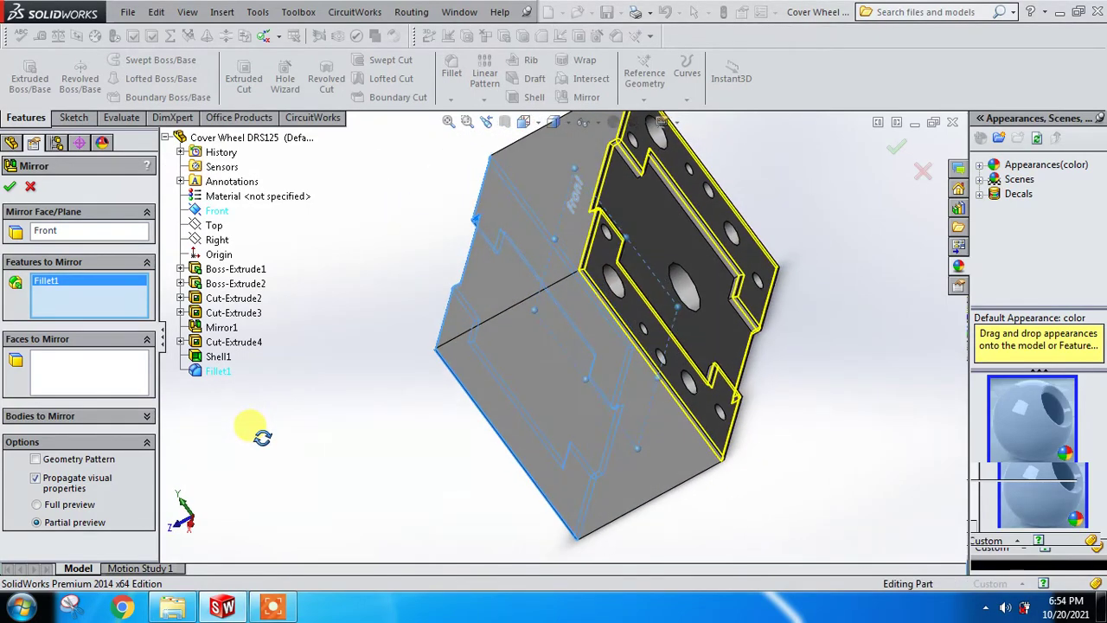
left_click(29, 187)
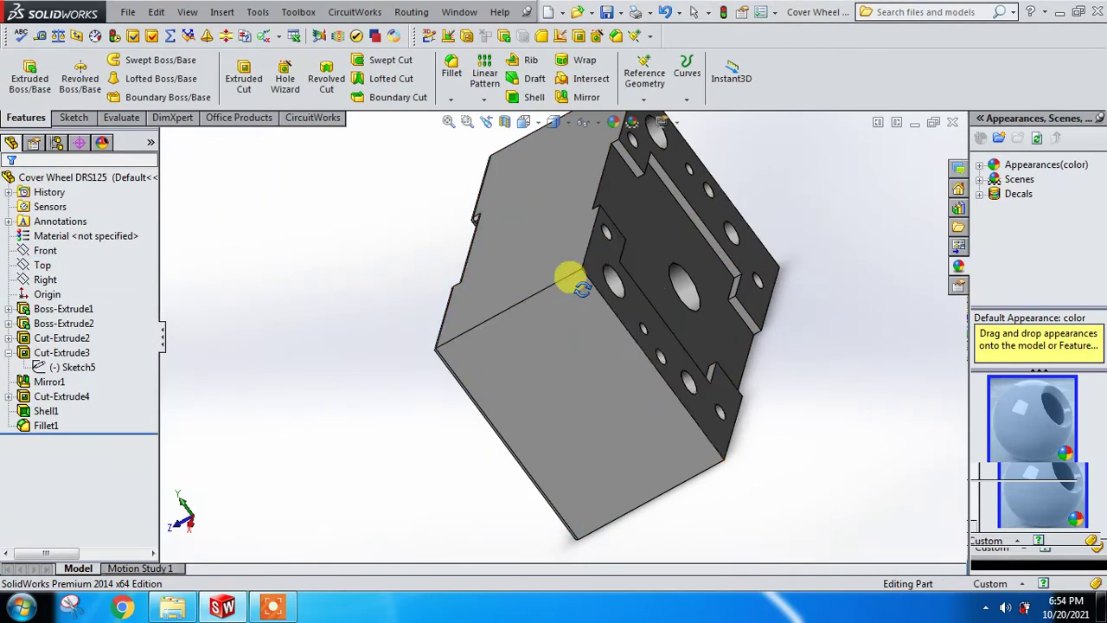
Start a new fillet and pick the top-front edge and two adjacent edges
mouse_move(568, 277)
middle_mouse_down()
mouse_move(635, 306)
mouse_move(548, 302)
mouse_move(548, 207)
middle_mouse_up()
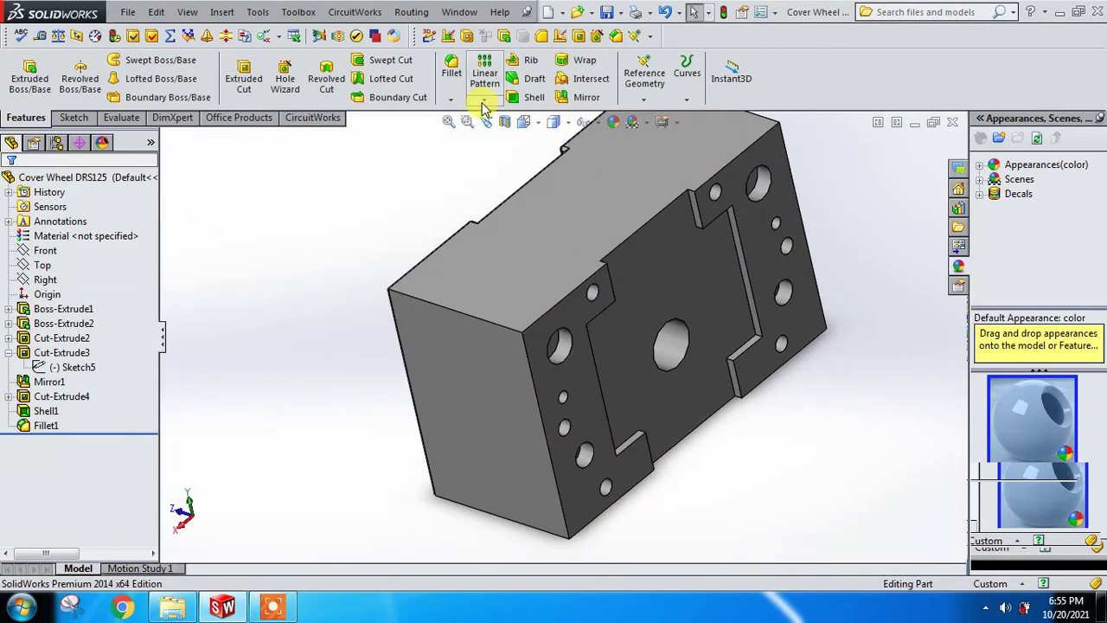
left_click(461, 83)
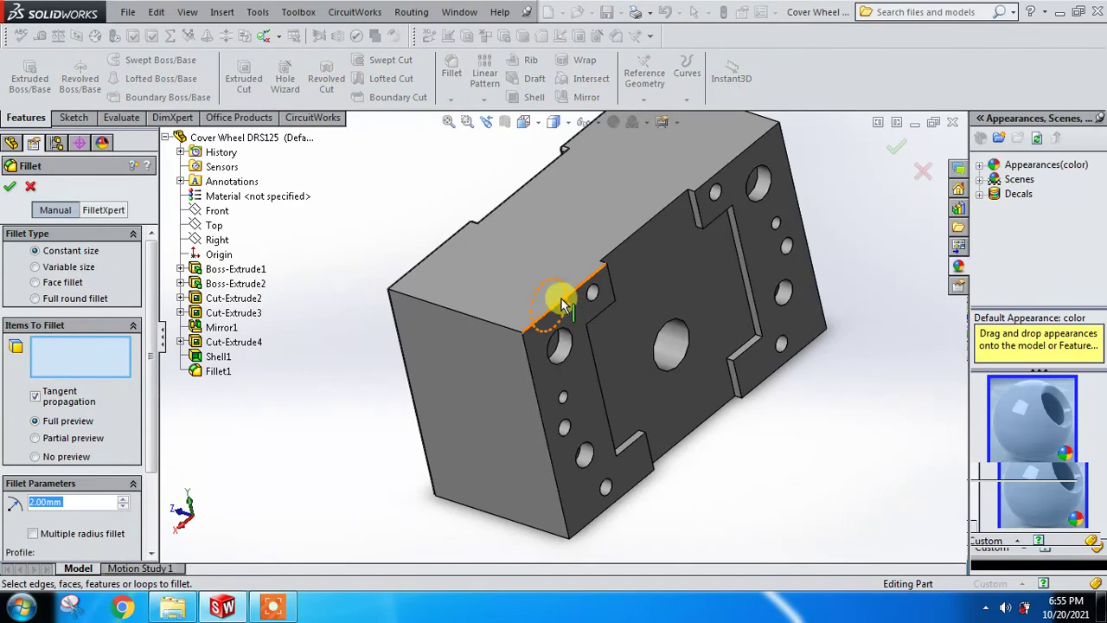
scroll(597, 298, "down", 3)
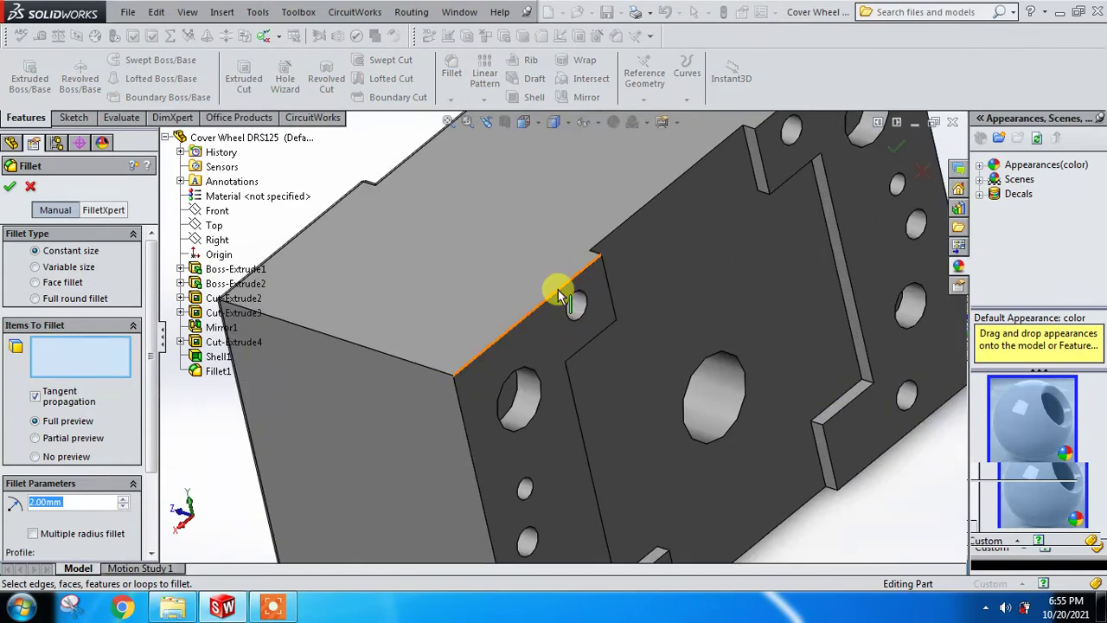
left_click(558, 291)
mouse_move(655, 227)
middle_mouse_down()
mouse_move(583, 346)
mouse_move(593, 309)
mouse_move(581, 298)
middle_mouse_up()
scroll(588, 285, "down", 2)
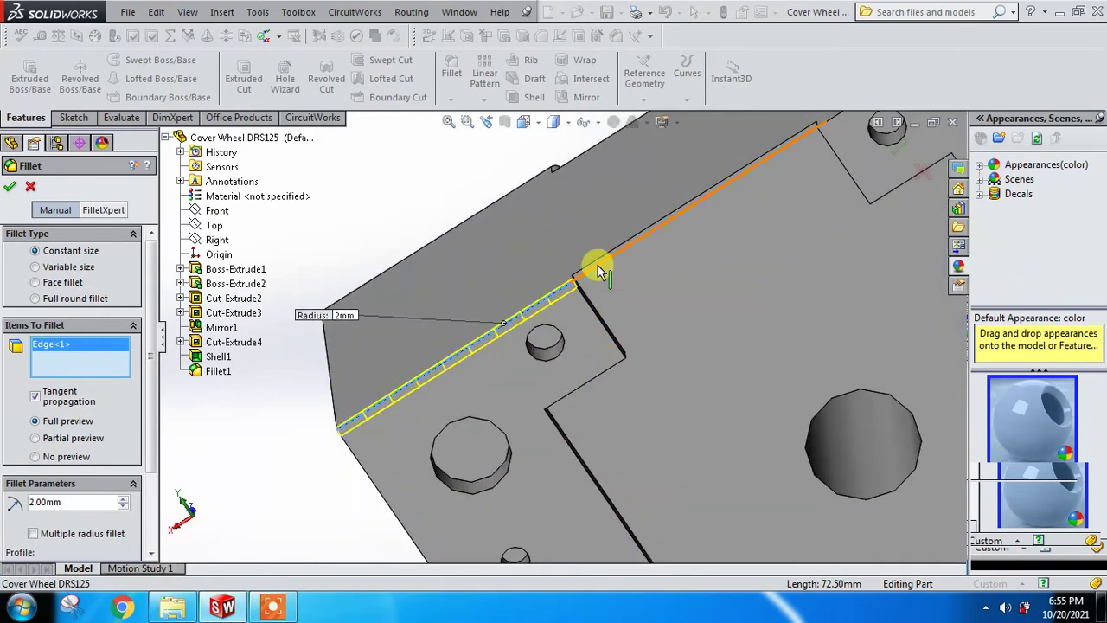
left_click(596, 264)
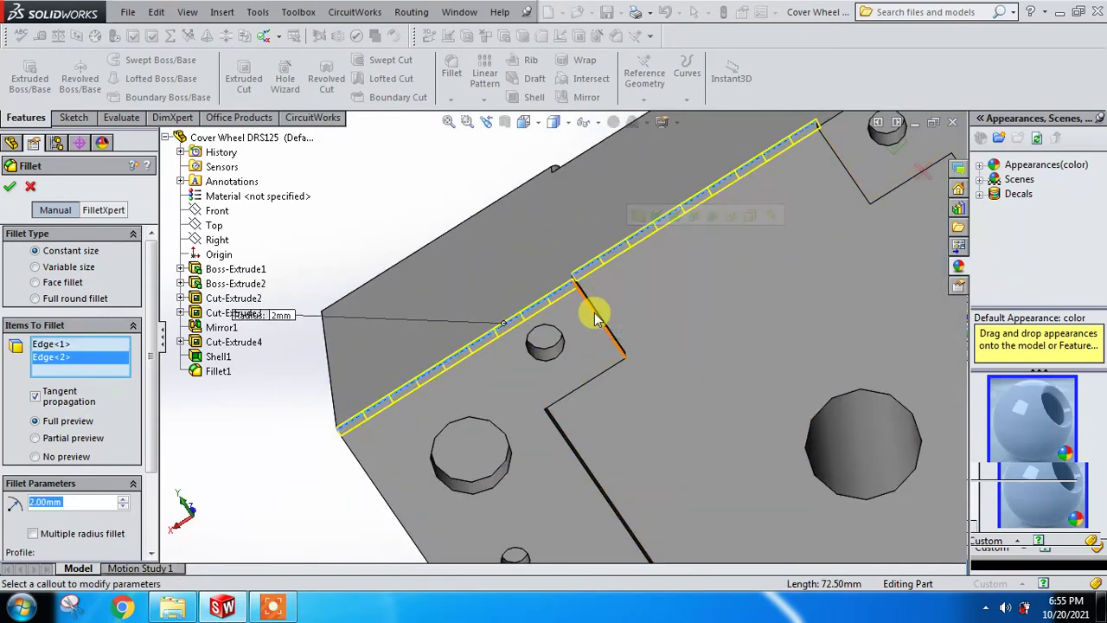
left_click(595, 312)
Add the corner, vertical, and step edges of the recess outline
mouse_move(662, 311)
middle_mouse_down()
mouse_move(470, 277)
mouse_move(568, 311)
mouse_move(560, 288)
mouse_move(635, 306)
mouse_move(693, 276)
middle_mouse_up()
left_click(692, 277)
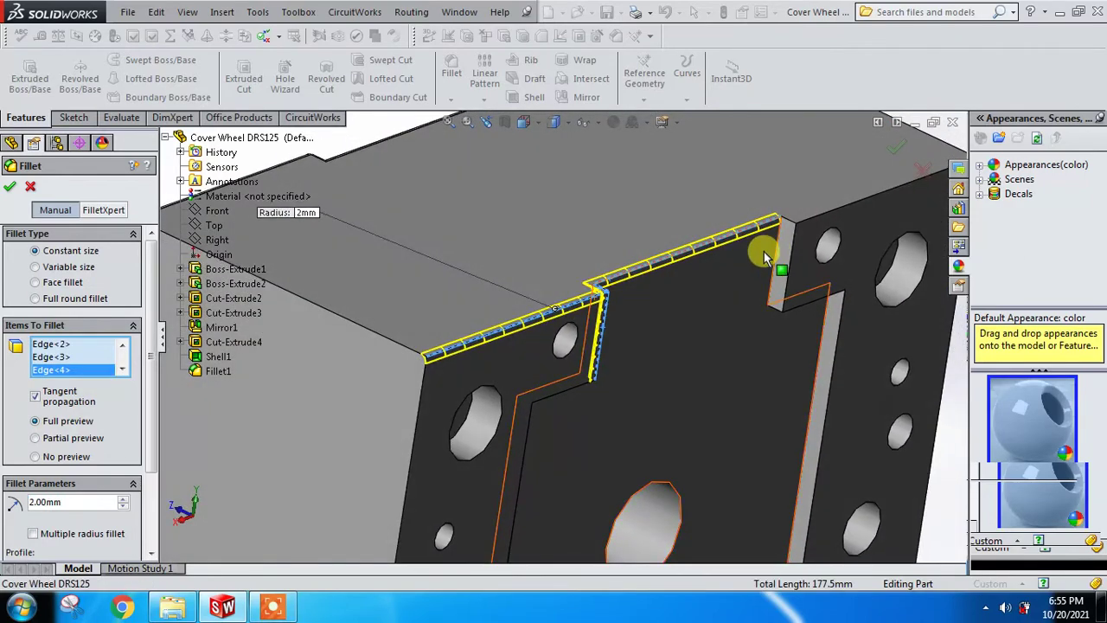
middle_click_drag(766, 248, 772, 230)
left_click(761, 220)
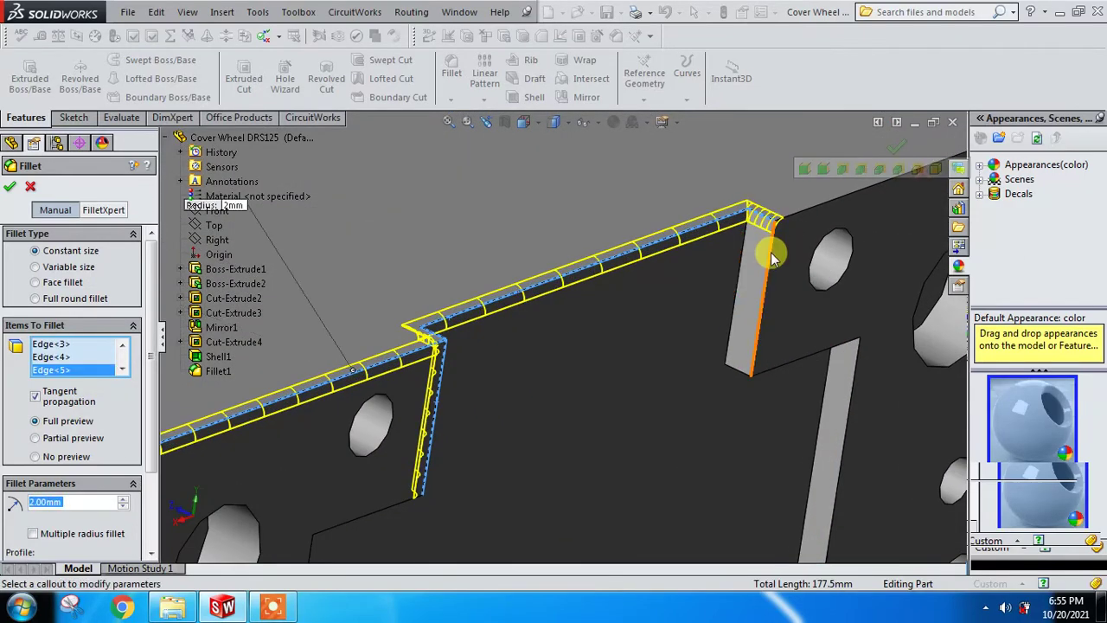
left_click(773, 248)
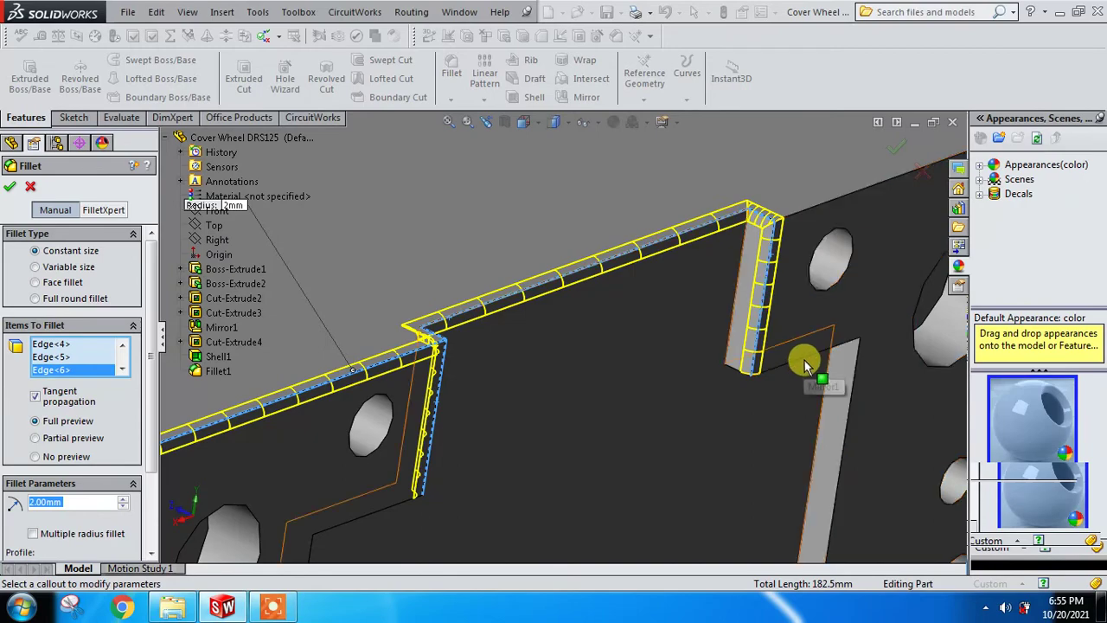
left_click(803, 356)
left_click(854, 370)
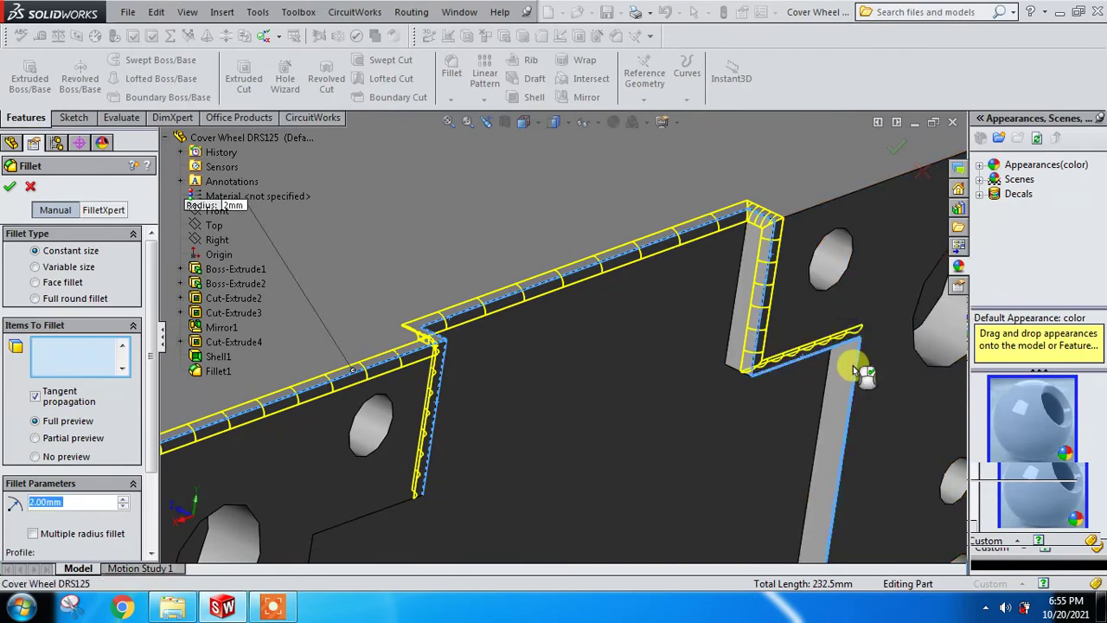
mouse_move(852, 366)
middle_mouse_down()
mouse_move(774, 391)
mouse_move(717, 346)
mouse_move(597, 441)
middle_mouse_up()
scroll(597, 441, "down", 3)
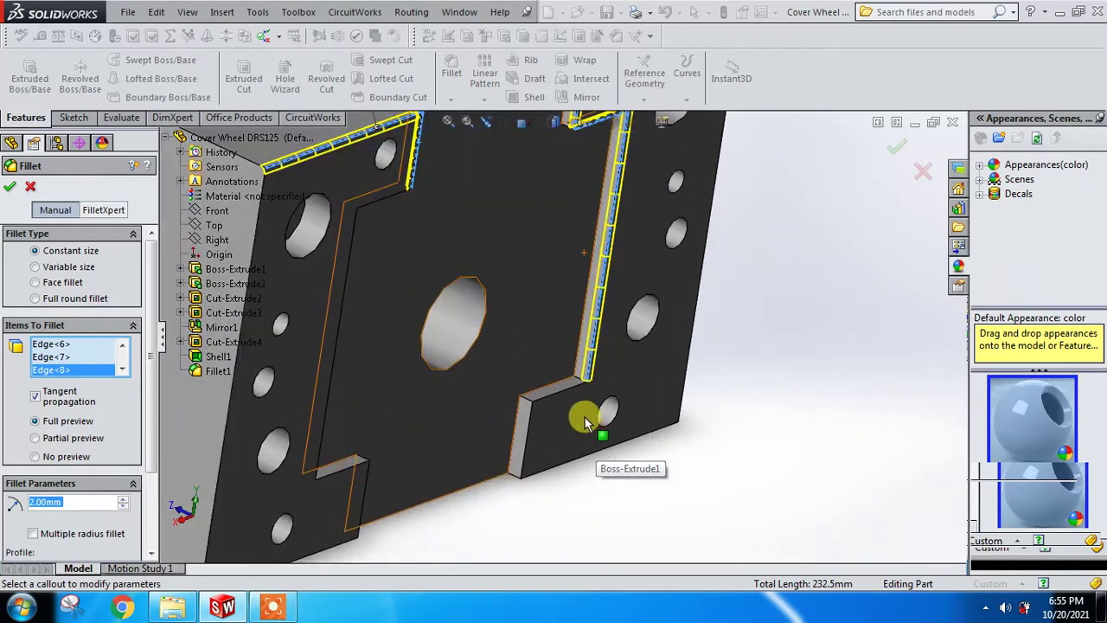
scroll(585, 417, "down", 3)
Add the inner corner, vertical step, and bottom edges, totalling 17 edges at 558 mm
left_click(498, 380)
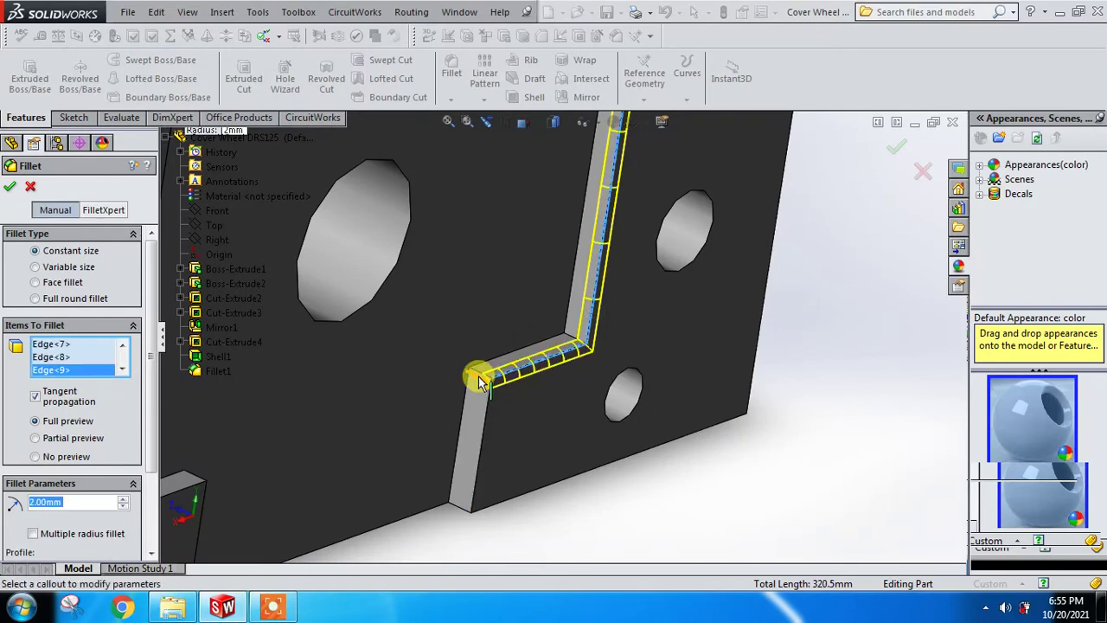
left_click(482, 379)
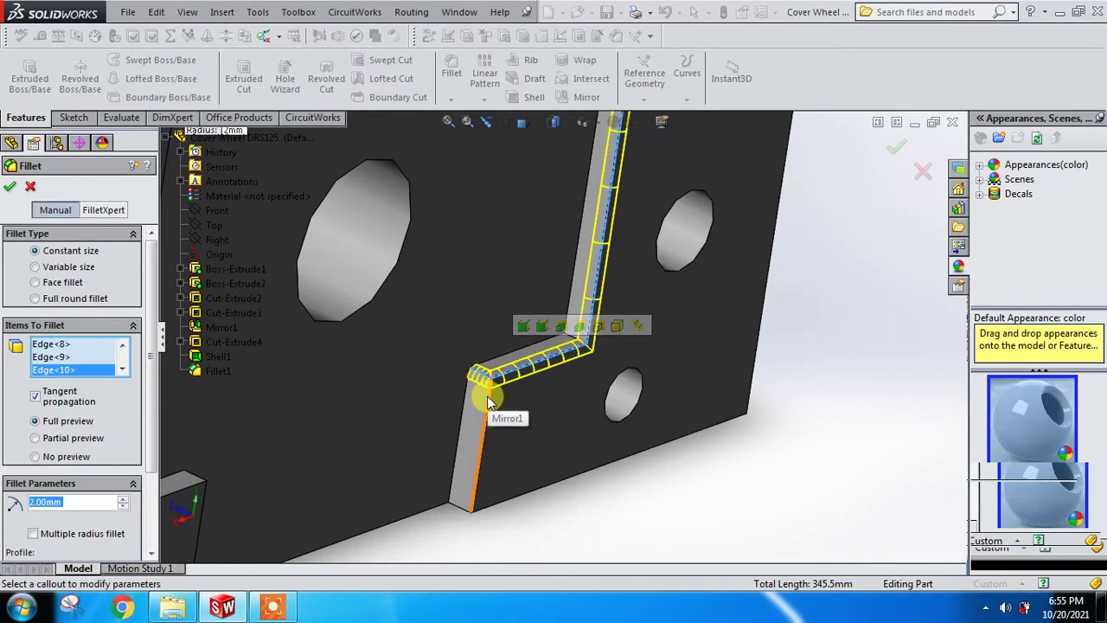
left_click(488, 399)
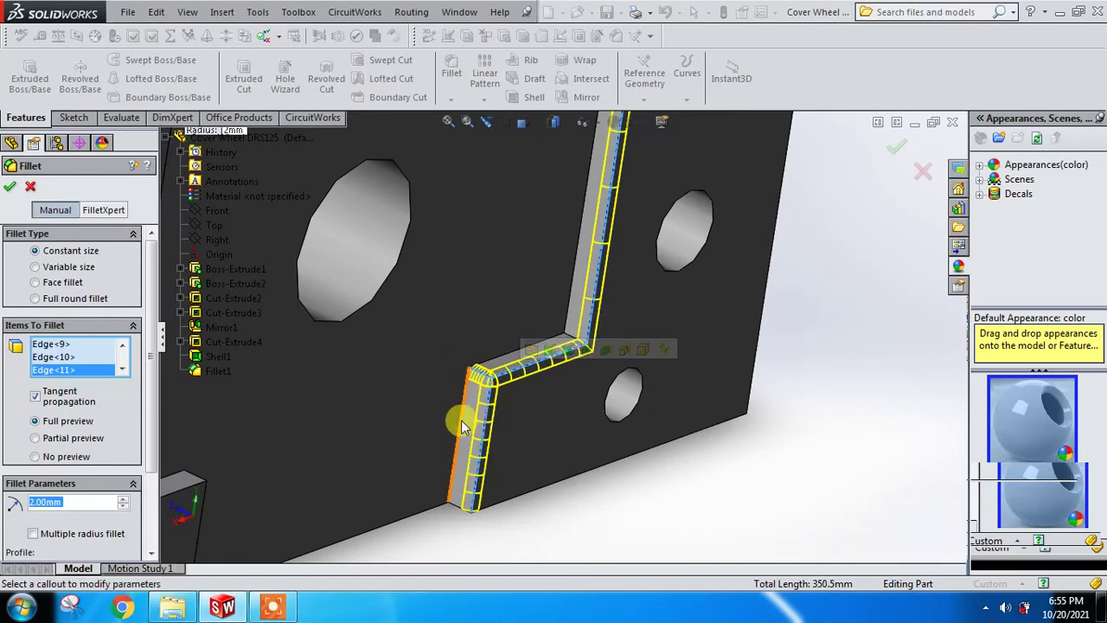
left_click(456, 510)
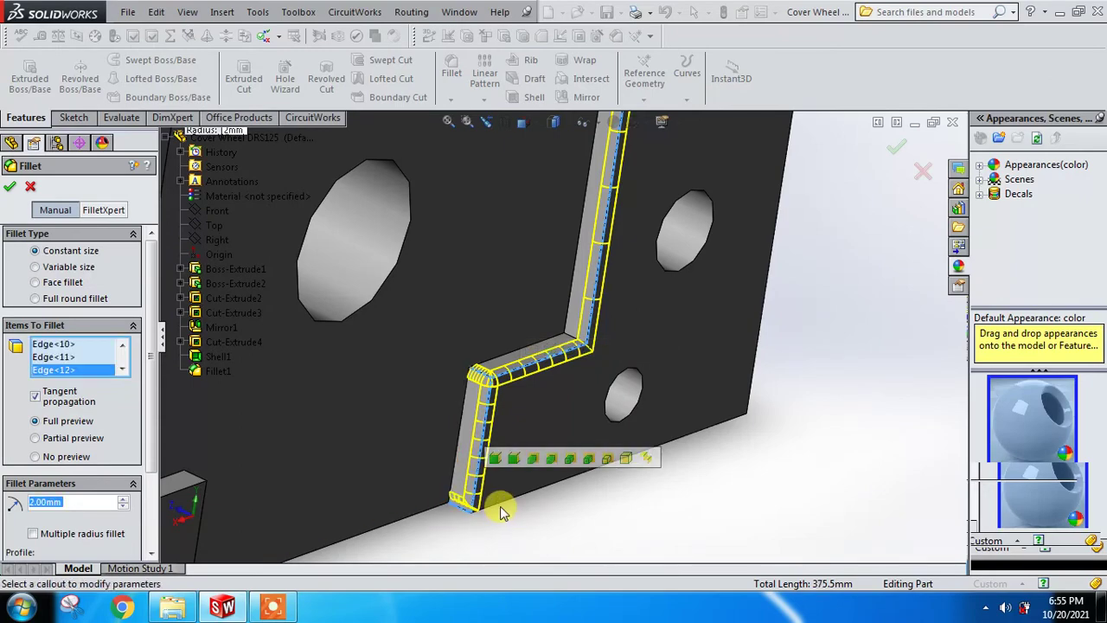
left_click(502, 509)
left_click(417, 513)
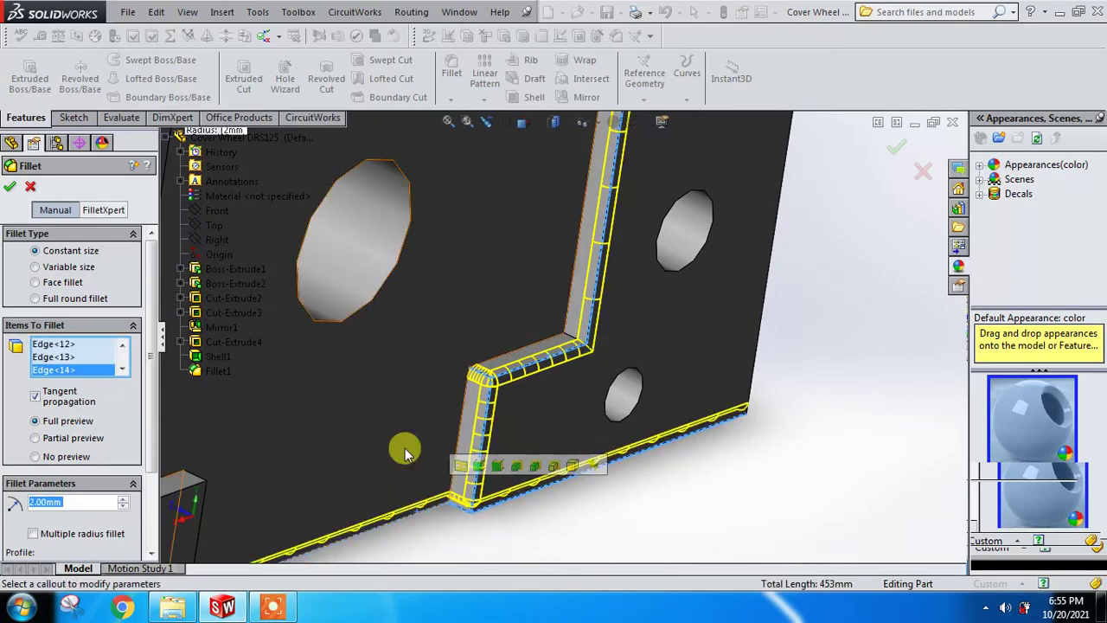
mouse_move(417, 513)
middle_mouse_down()
mouse_move(401, 450)
mouse_move(427, 452)
middle_mouse_up()
scroll(401, 449, "up", 3)
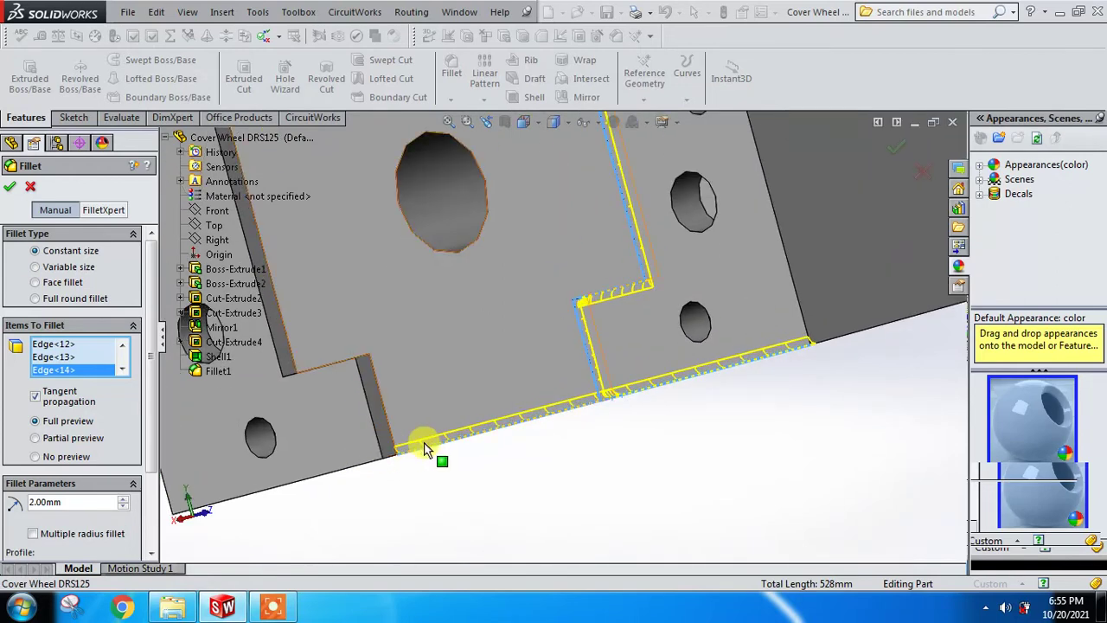
left_click(378, 443)
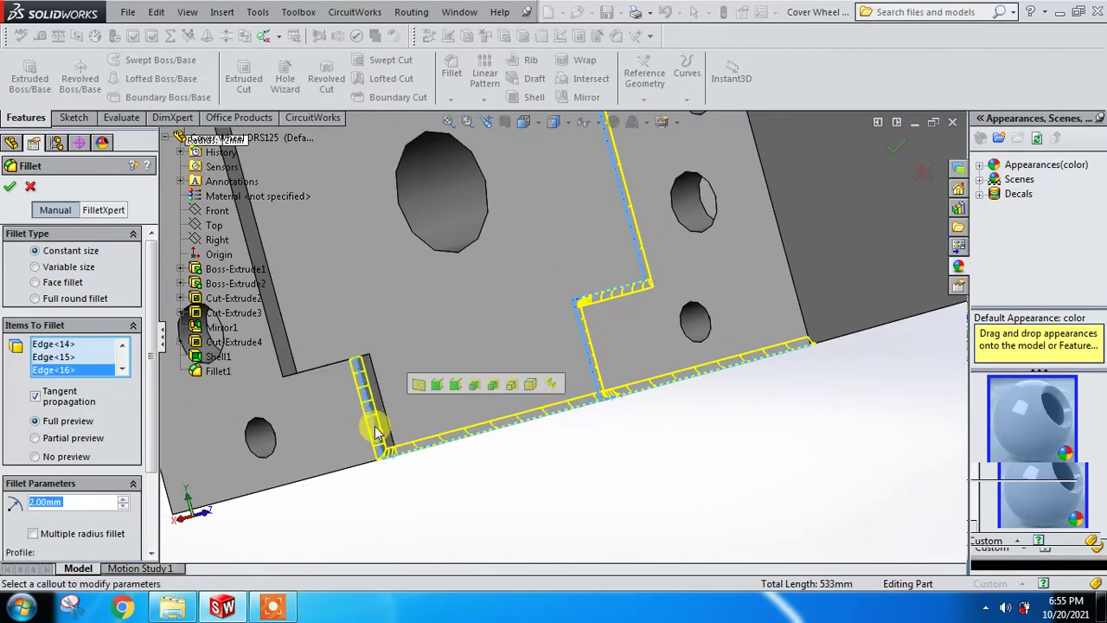
left_click(302, 371)
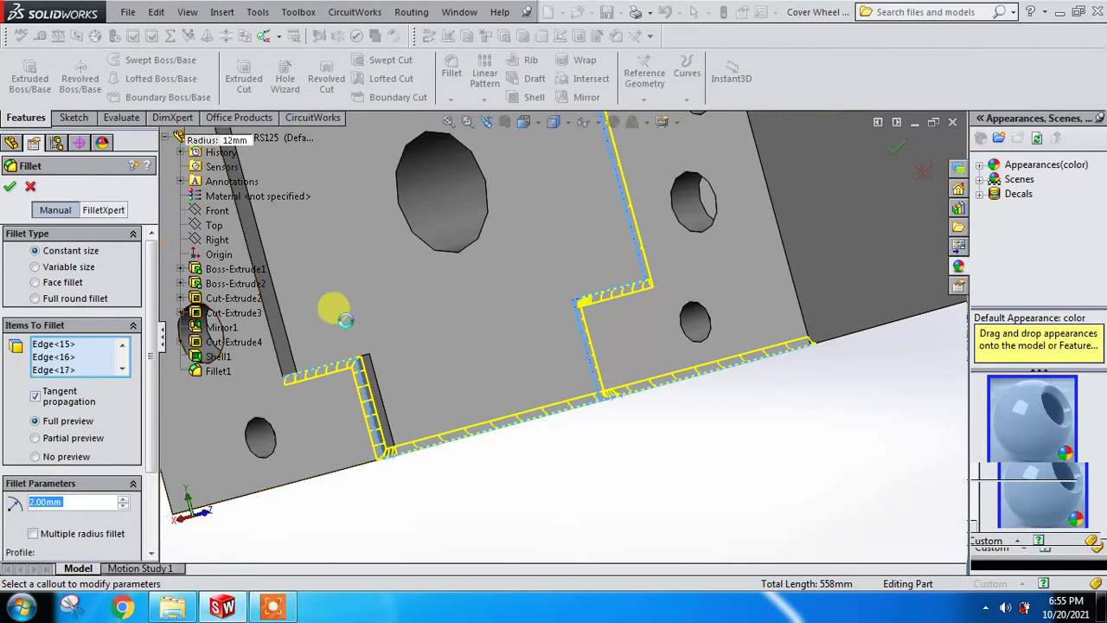
Reset the fillet radius to 2 mm
type("12")
scroll(342, 346, "down", 3)
scroll(432, 321, "down", 5)
mouse_move(433, 321)
middle_mouse_down()
mouse_move(459, 352)
mouse_move(379, 391)
middle_mouse_up()
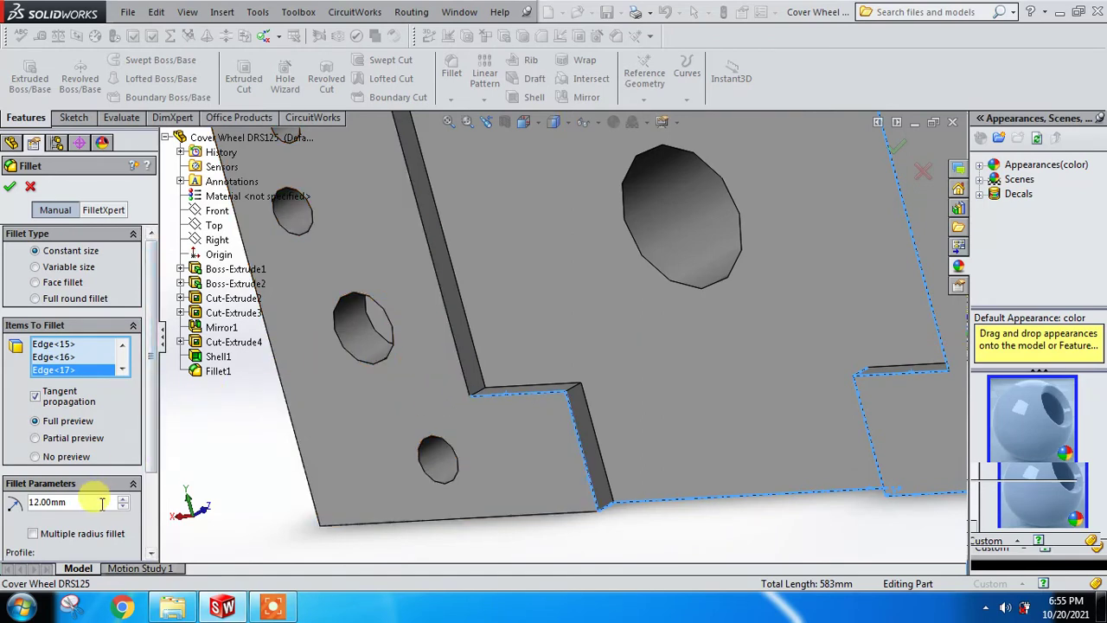
left_click_drag(17, 502, 81, 499)
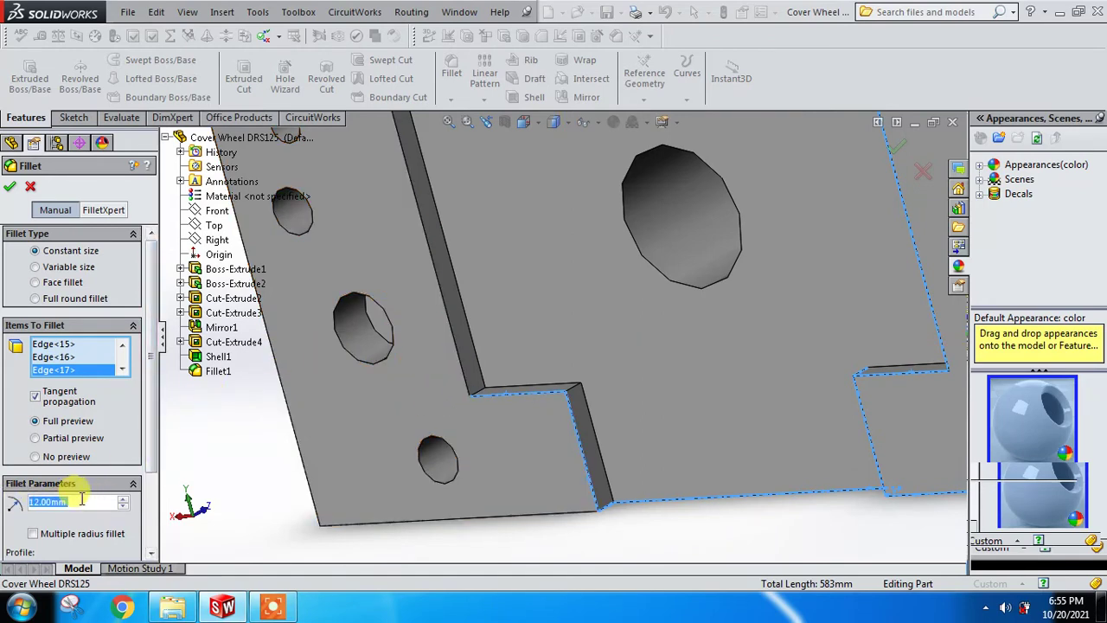
type("2")
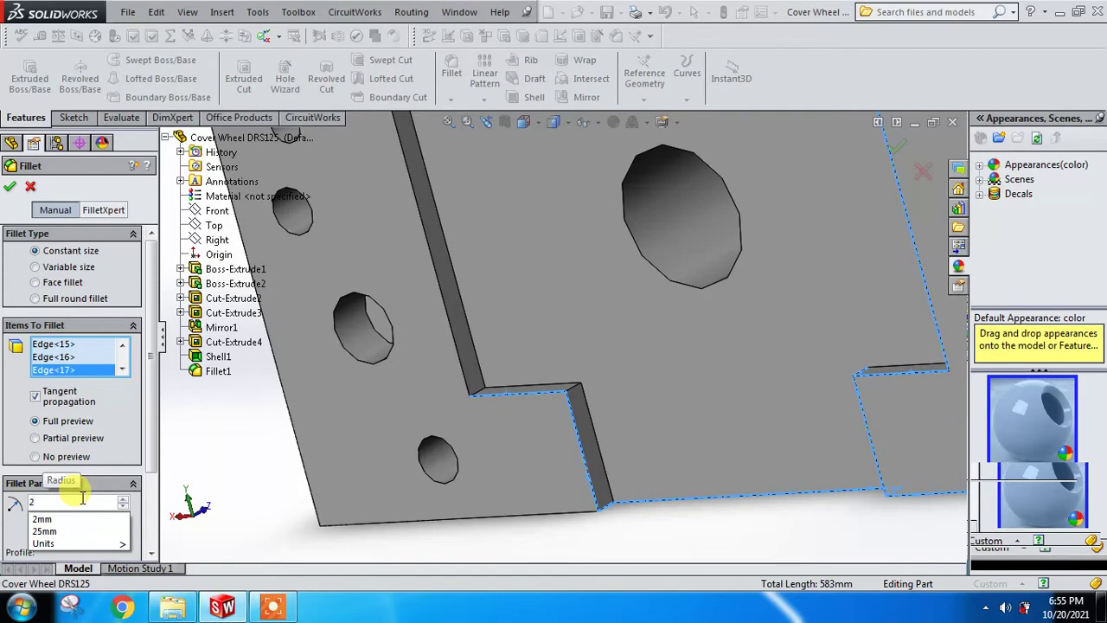
key("Return")
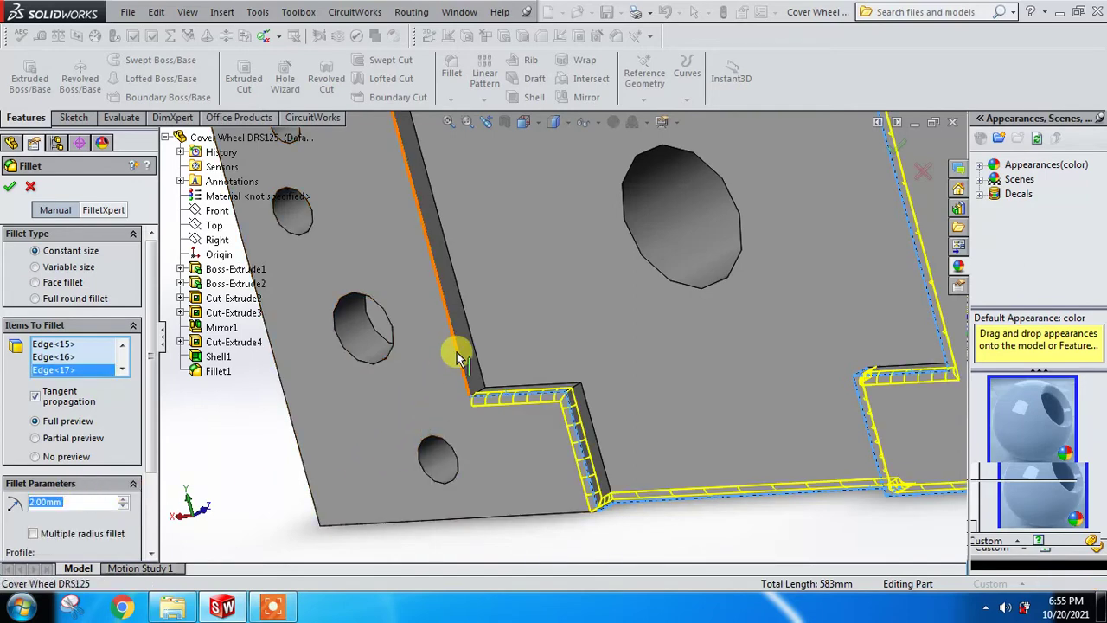
Select the long side, top-right recess and left long edges of the stepped pocket
left_click(459, 356)
scroll(459, 355, "up", 3)
scroll(530, 206, "down", 4)
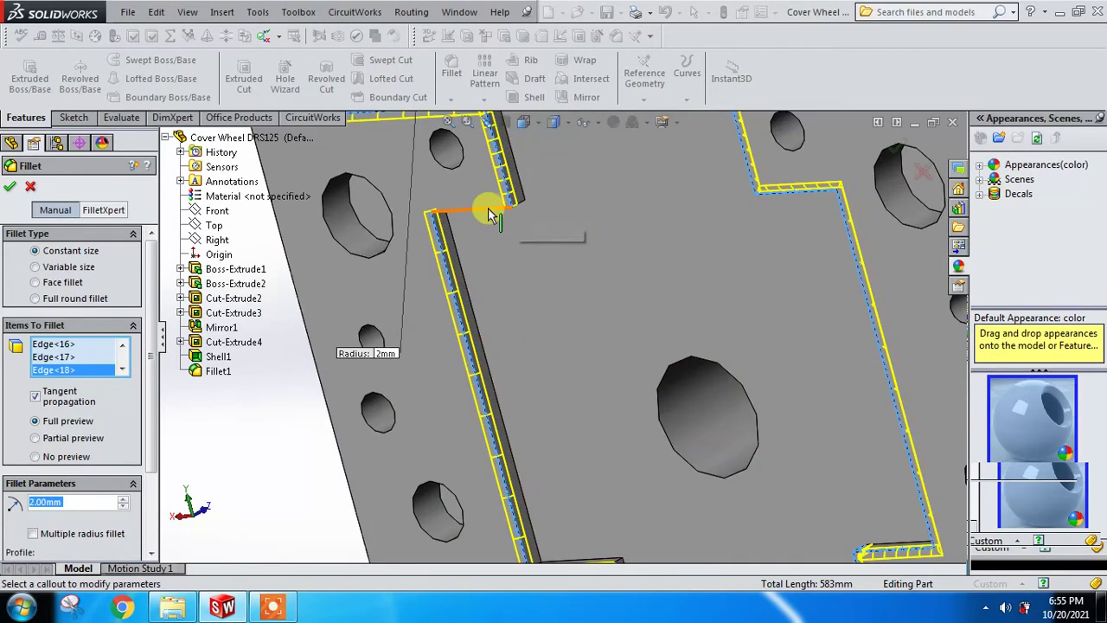
left_click(470, 209)
scroll(500, 265, "up", 3)
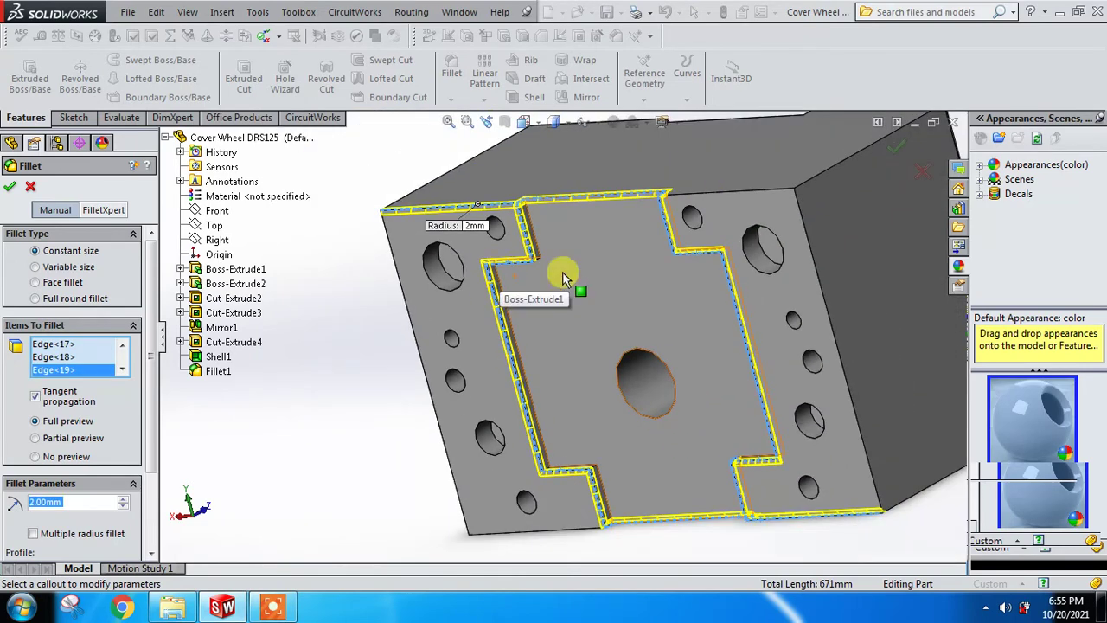
left_click(725, 199)
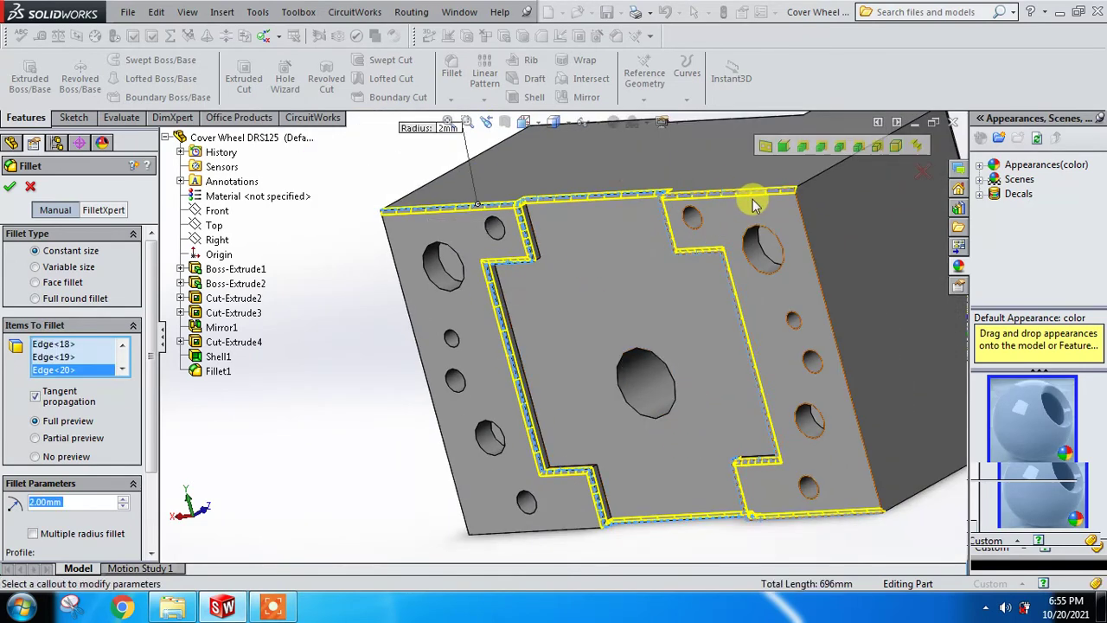
scroll(749, 235, "up", 2)
mouse_move(631, 355)
middle_mouse_down()
mouse_move(655, 321)
mouse_move(710, 341)
middle_mouse_up()
scroll(534, 321, "down", 3)
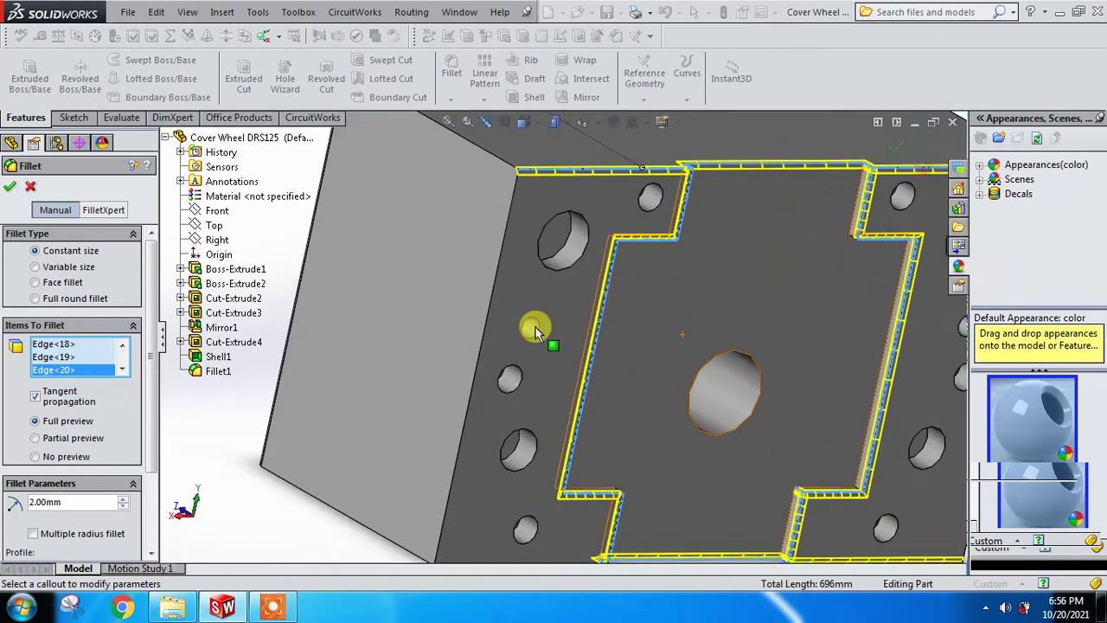
left_click(490, 304)
Add the bottom and bottom-corner edges and apply the 2 mm fillet as Fillet2
scroll(511, 406, "up", 3)
scroll(522, 437, "down", 3)
left_click(529, 437)
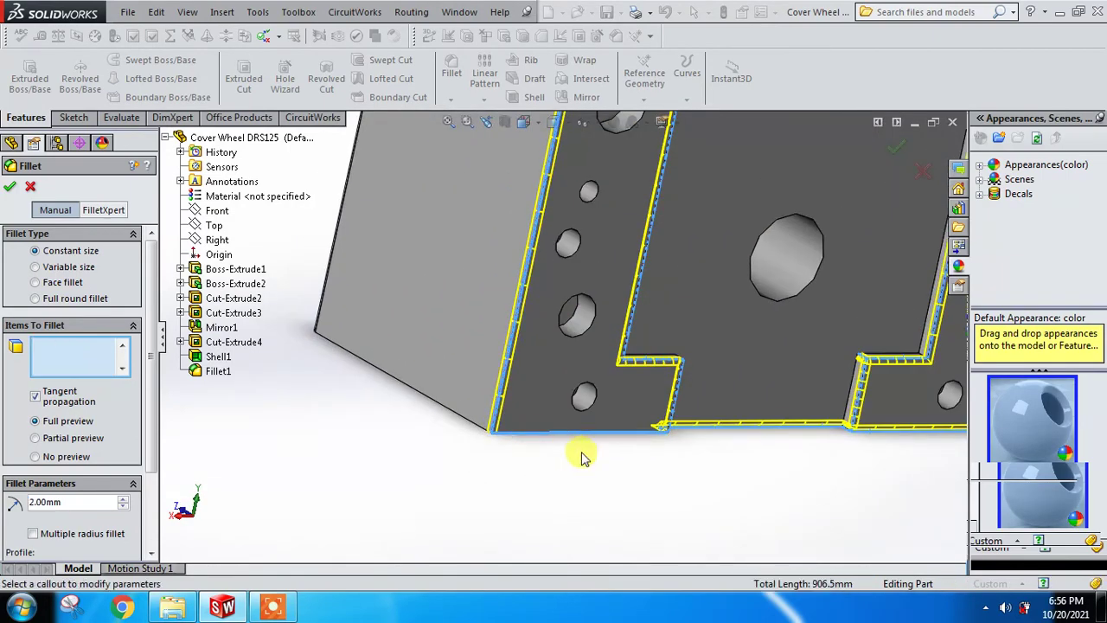
mouse_move(581, 455)
middle_mouse_down()
mouse_move(667, 460)
mouse_move(778, 413)
mouse_move(703, 435)
middle_mouse_up()
scroll(737, 476, "up", 3)
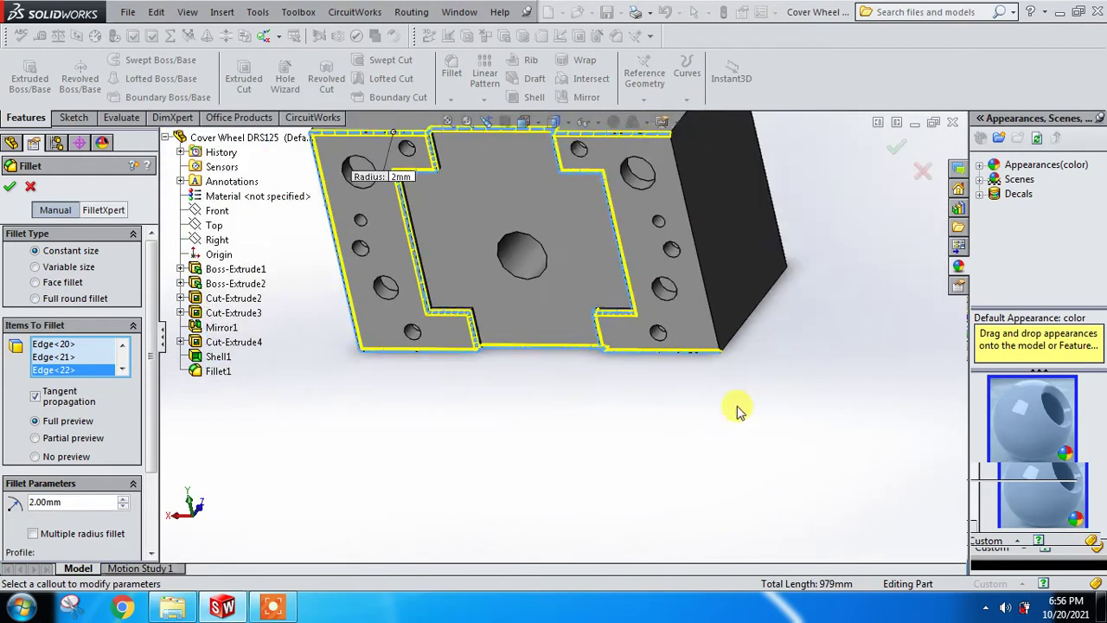
scroll(715, 307, "down", 4)
left_click(688, 314)
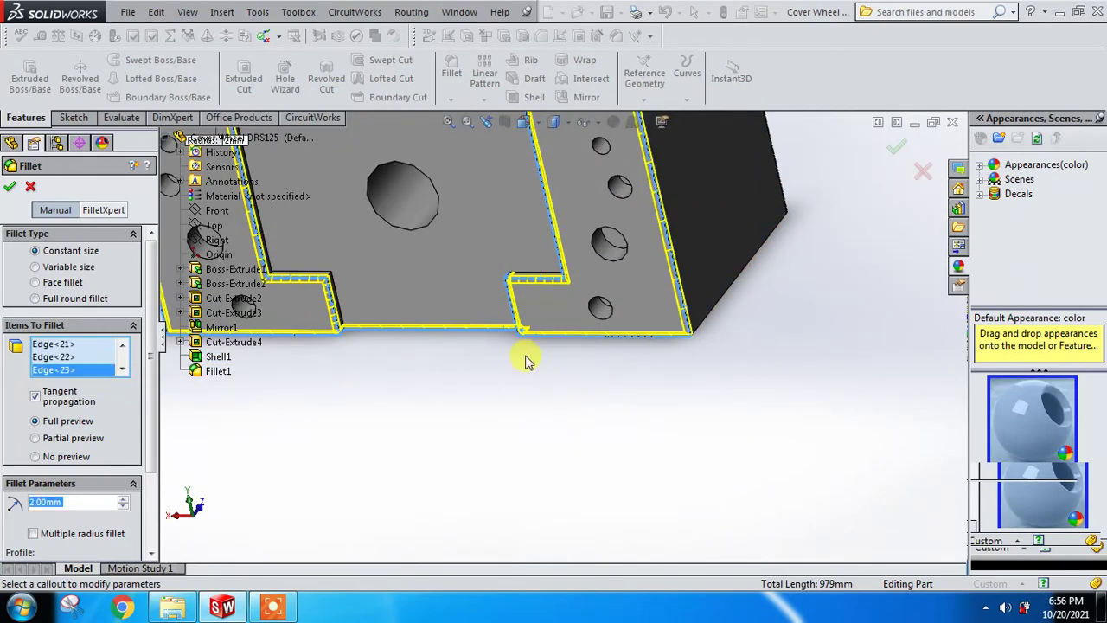
scroll(524, 358, "up", 4)
left_click(11, 189)
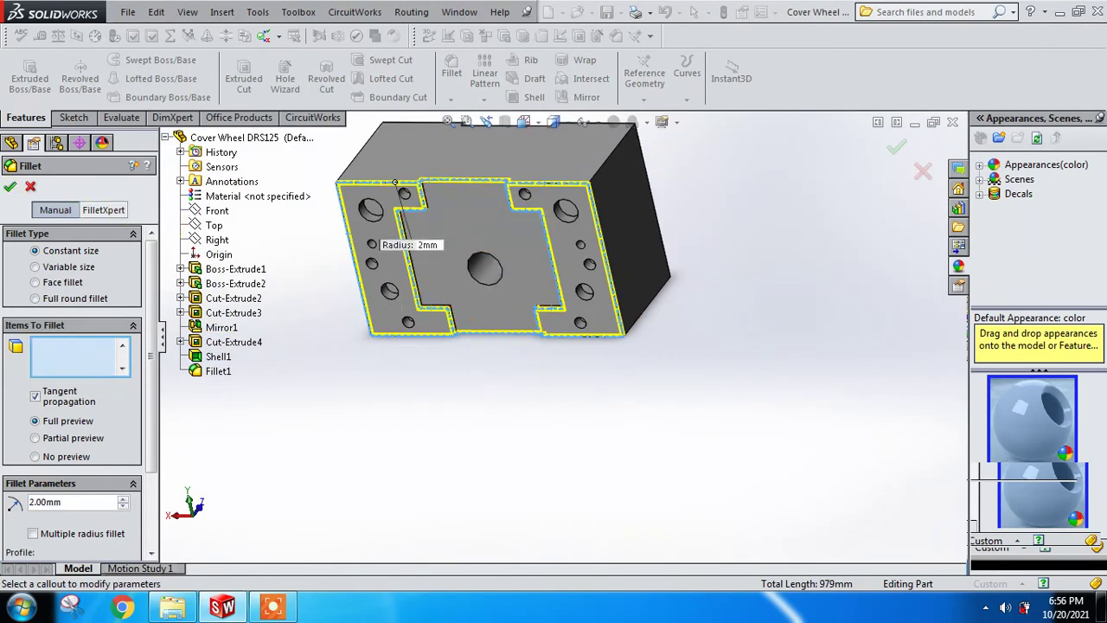
mouse_move(278, 269)
middle_mouse_down()
mouse_move(502, 242)
mouse_move(549, 257)
mouse_move(526, 245)
middle_mouse_up()
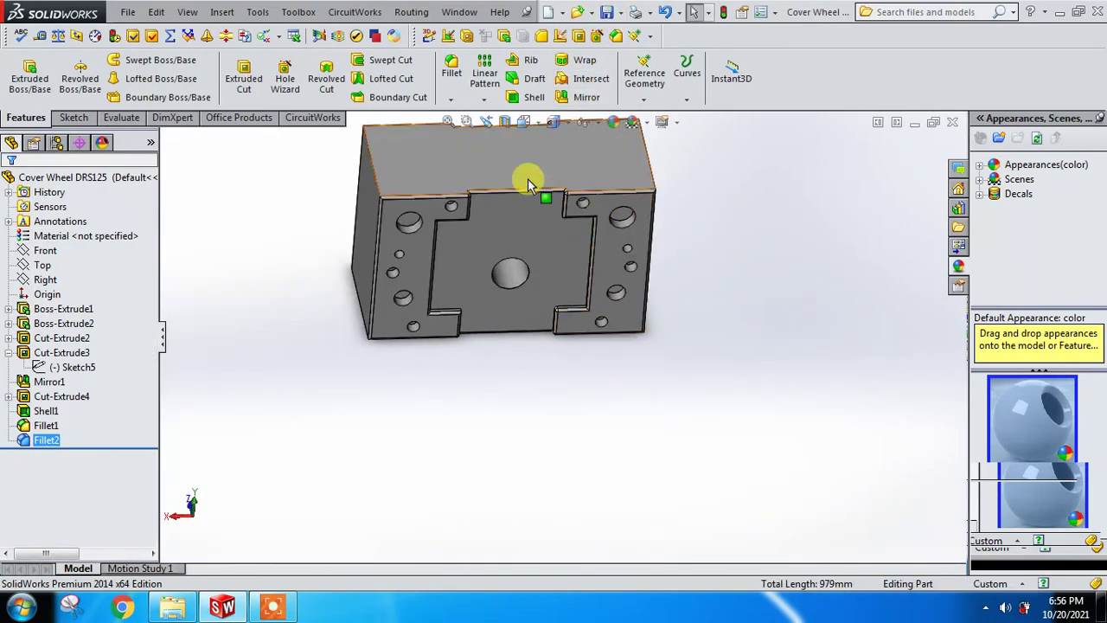
Start a new fillet on the outer box's left edge and two vertical corner edges
mouse_move(528, 179)
middle_mouse_down()
mouse_move(364, 210)
mouse_move(390, 215)
mouse_move(391, 233)
mouse_move(378, 239)
middle_mouse_up()
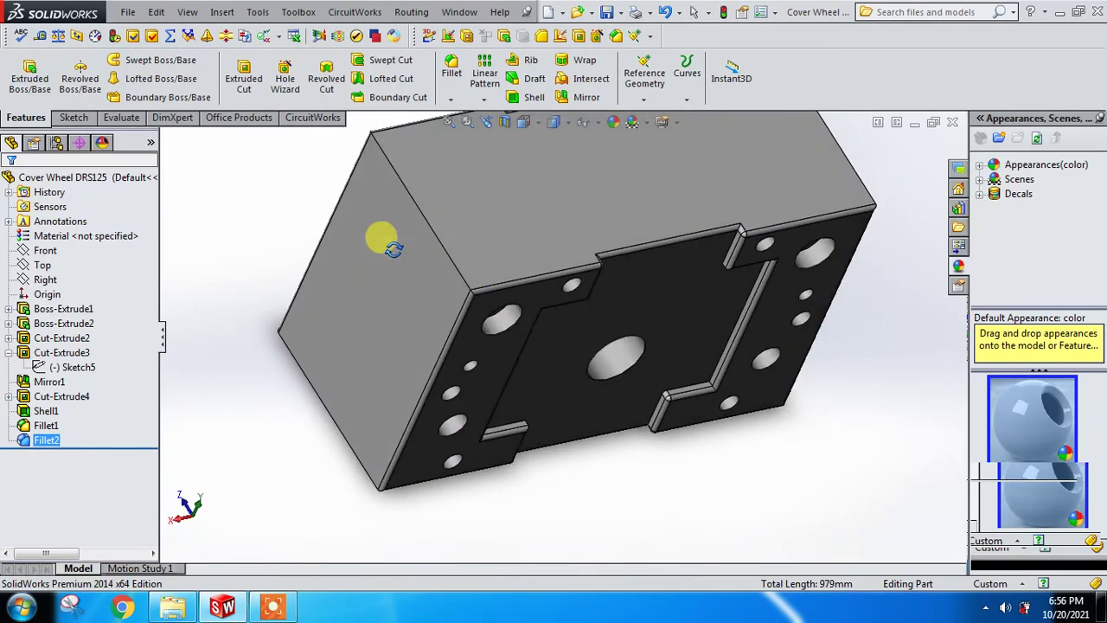
left_click(451, 69)
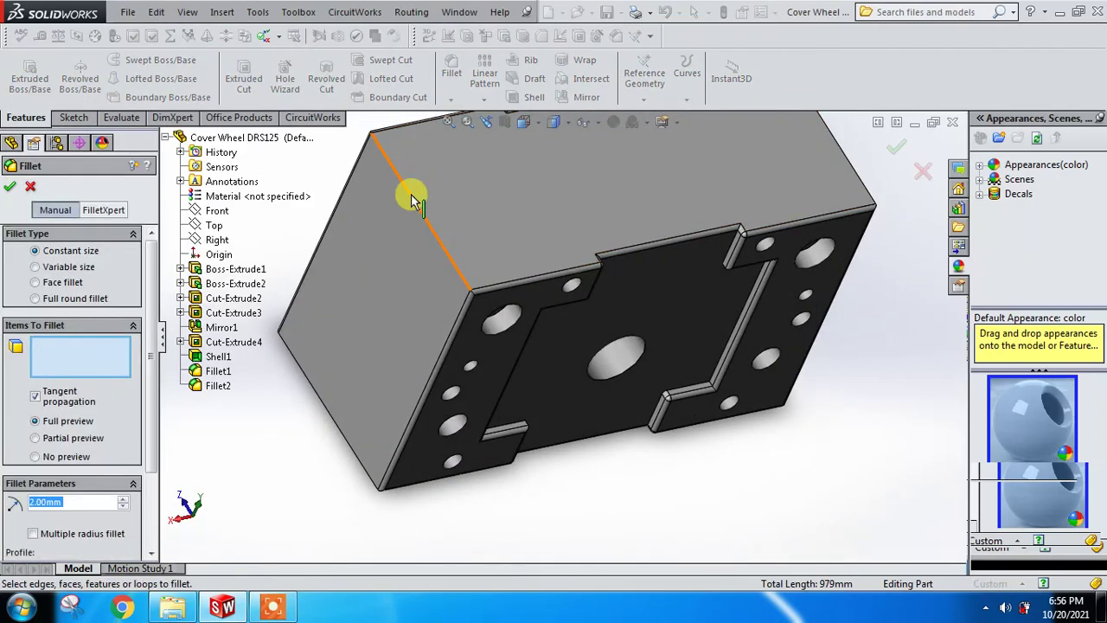
left_click(409, 198)
mouse_move(626, 210)
middle_mouse_down()
mouse_move(653, 201)
mouse_move(594, 228)
middle_mouse_up()
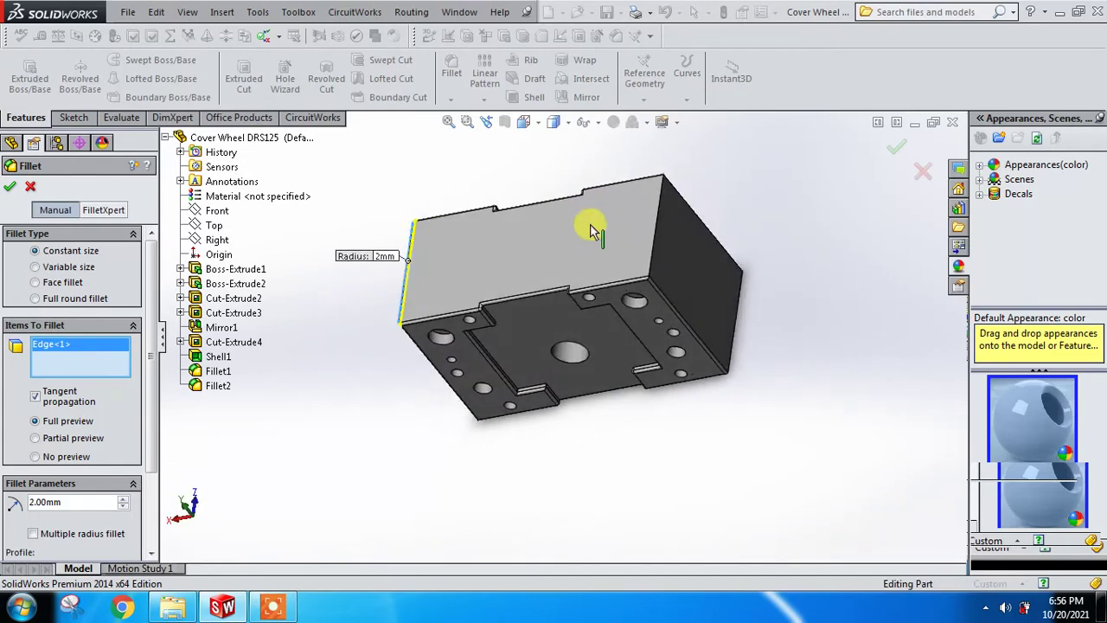
scroll(623, 228, "down", 3)
left_click(642, 239)
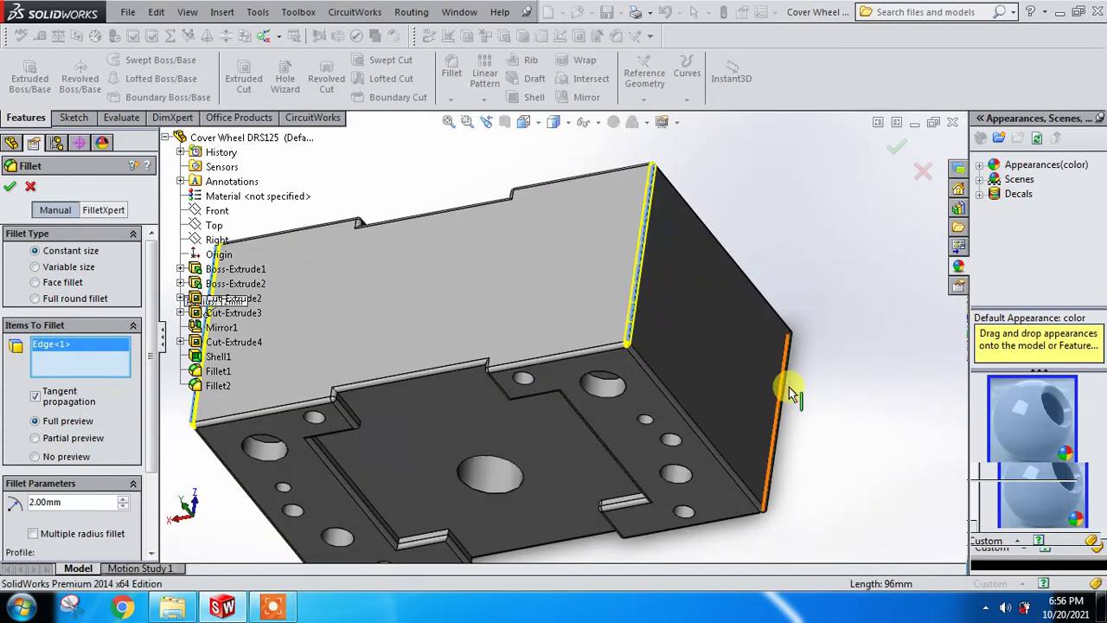
left_click(784, 389)
Add the end edge and confirm the 2 mm fillet as Fillet3
scroll(549, 366, "up", 2)
middle_click_drag(549, 366, 450, 418)
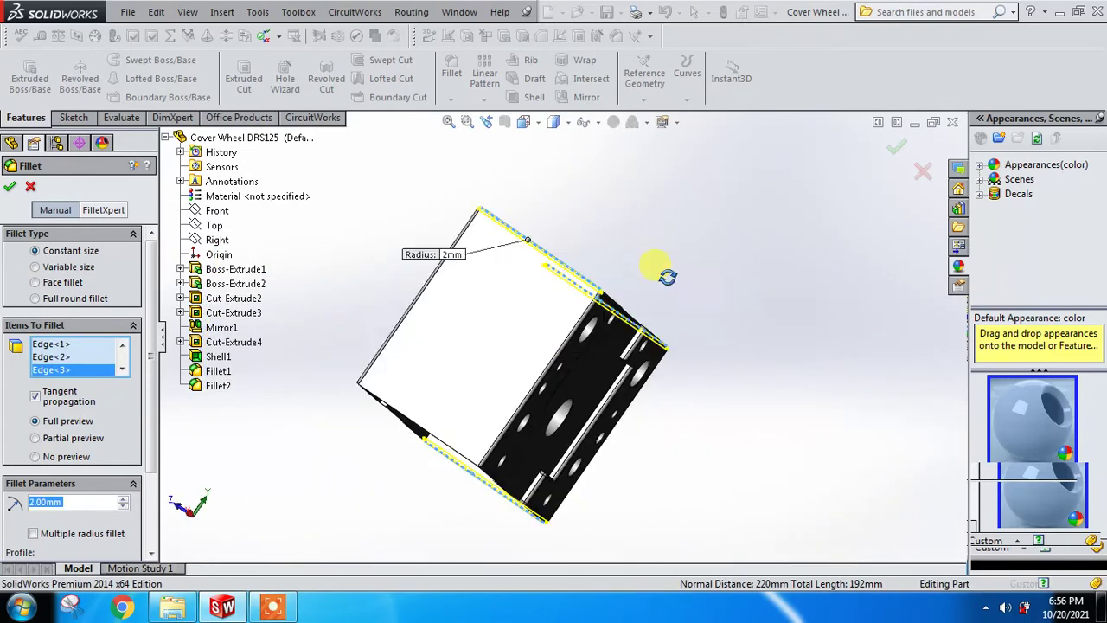
scroll(406, 380, "down", 3)
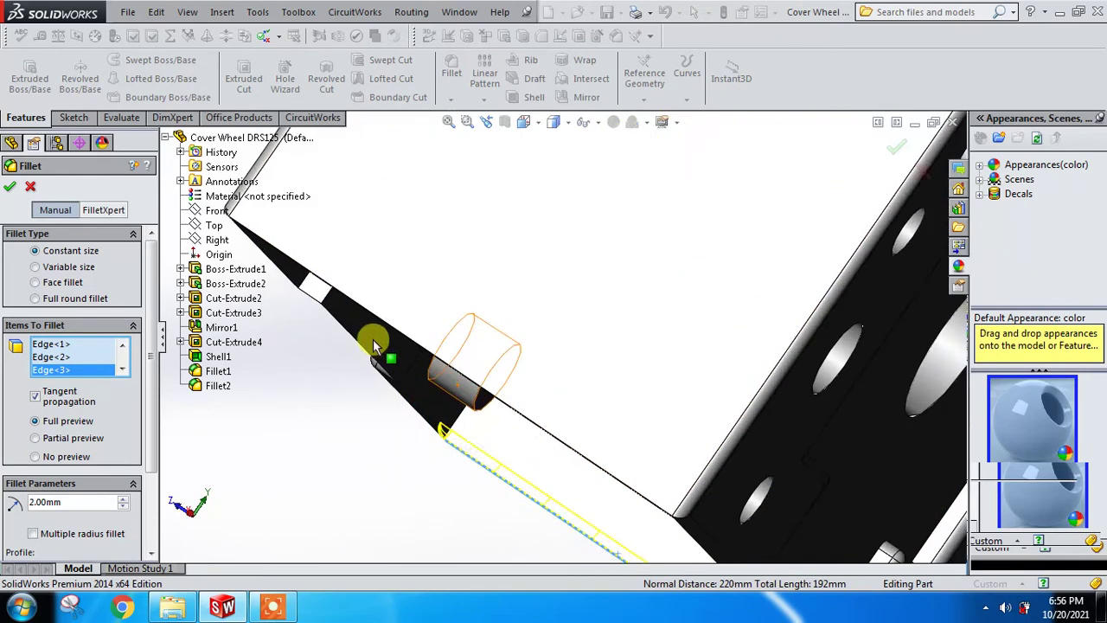
left_click(301, 266)
scroll(395, 342, "up", 3)
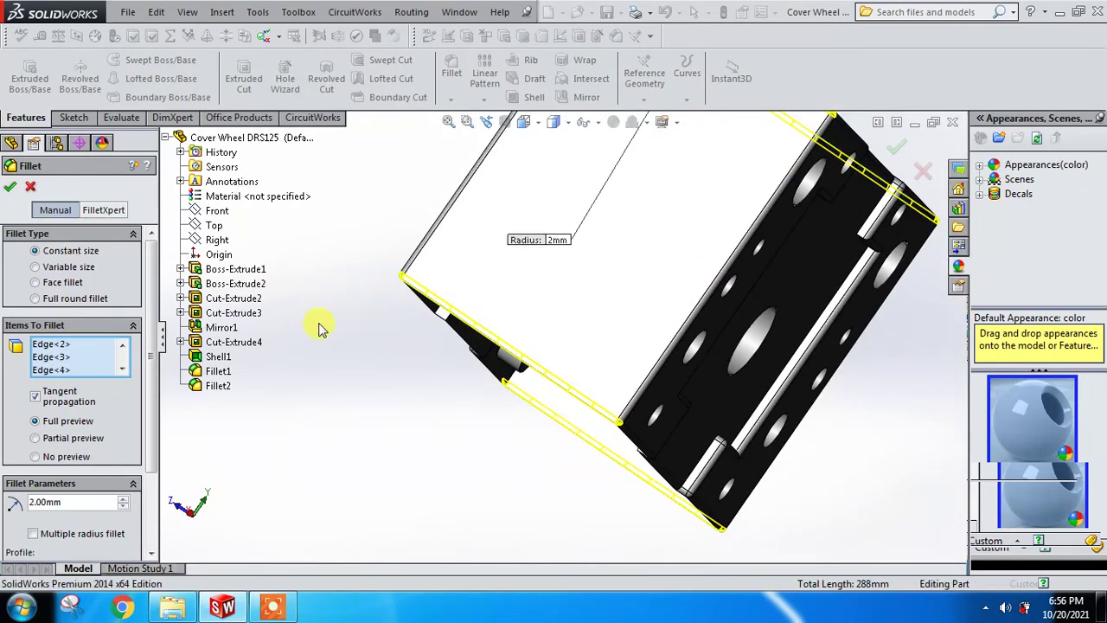
key("Return")
Switch the part to a dimetric view
middle_click_drag(316, 324, 440, 284)
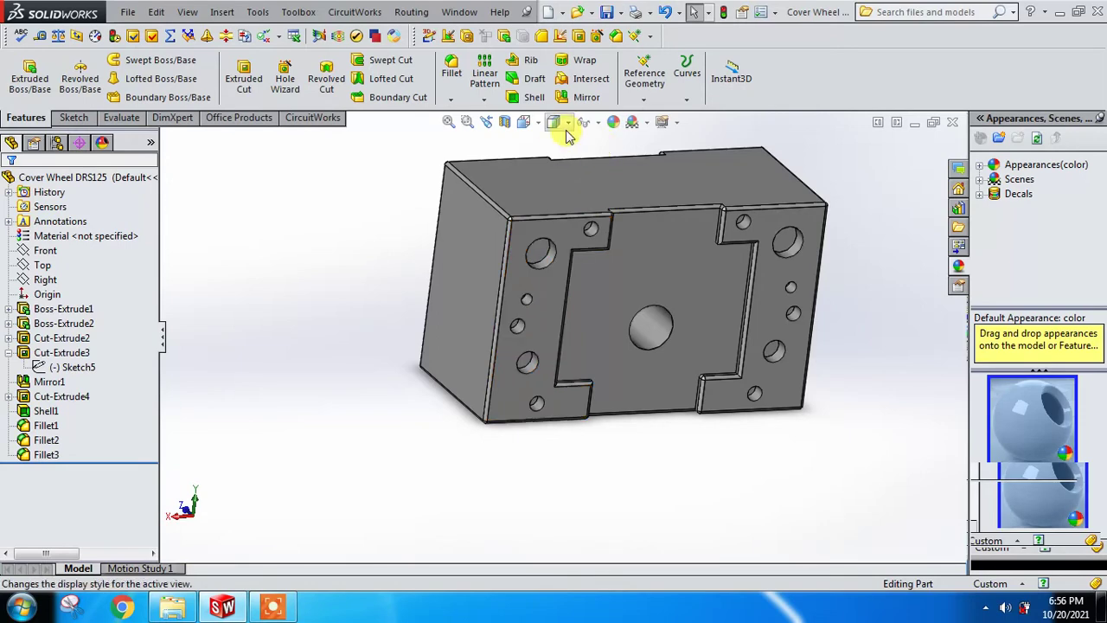
left_click(524, 124)
left_click(604, 166)
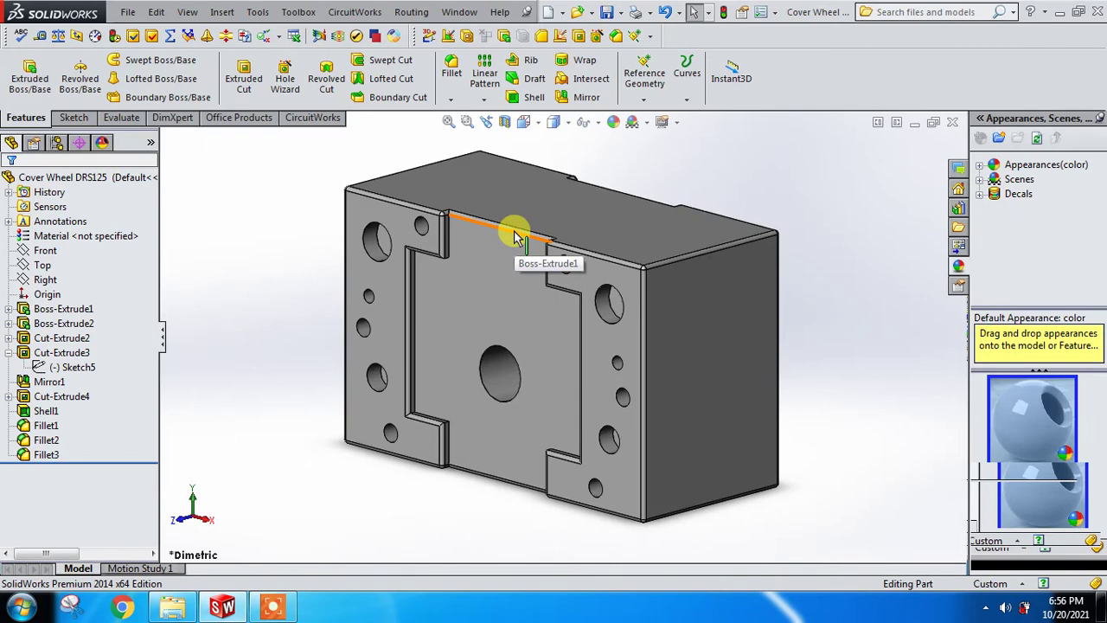
Sketch on the cover's front face, viewed Normal To, and launch the Sketch Text tool
left_click(498, 225)
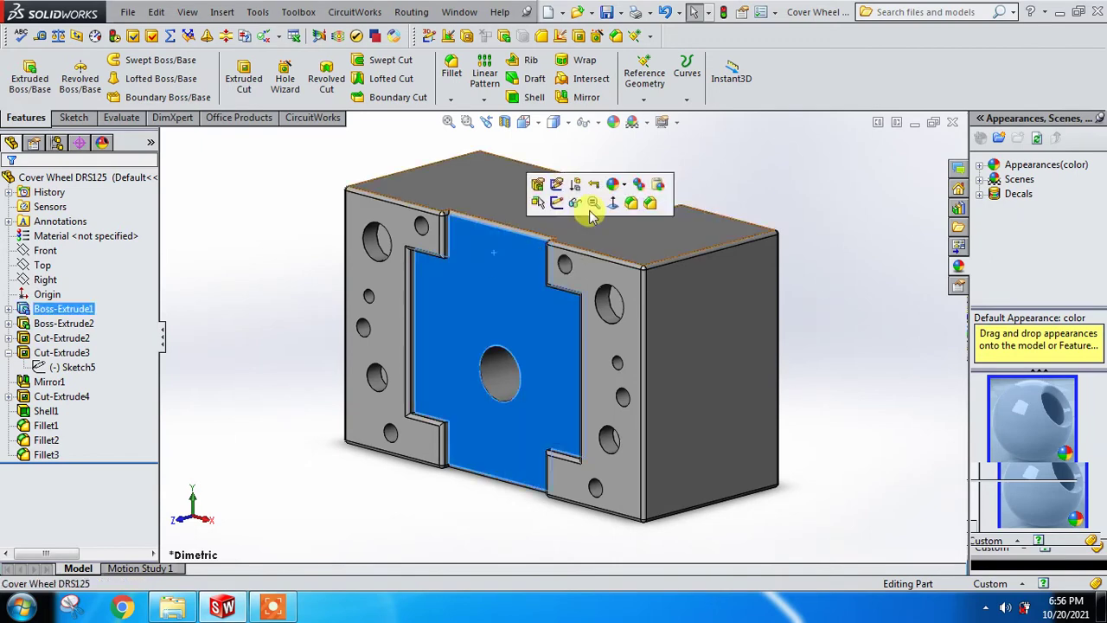
left_click(611, 210)
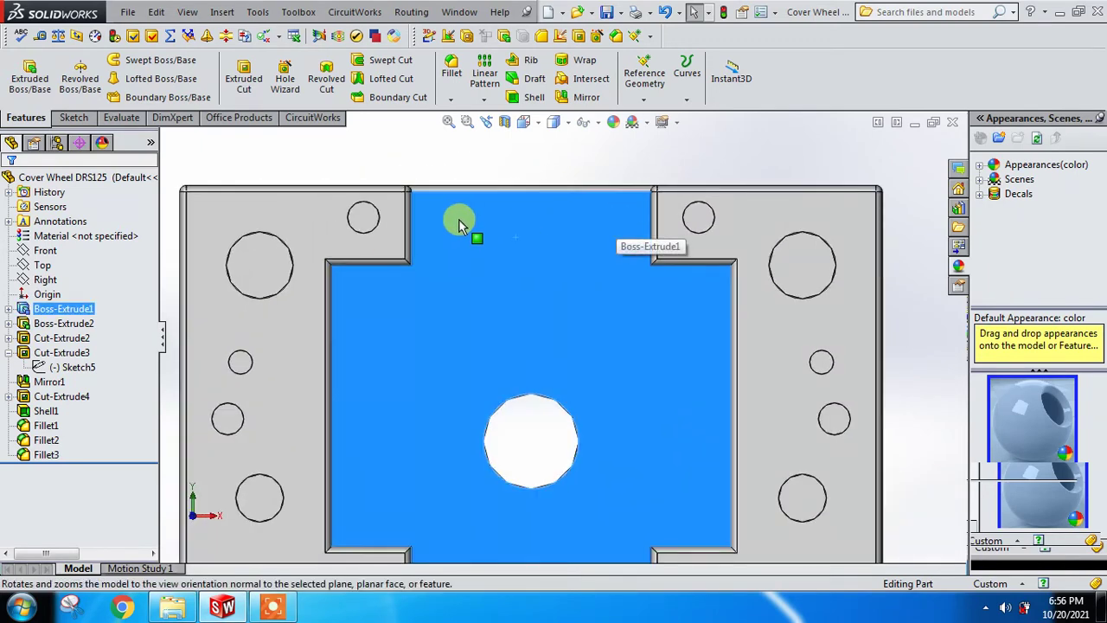
left_click(76, 121)
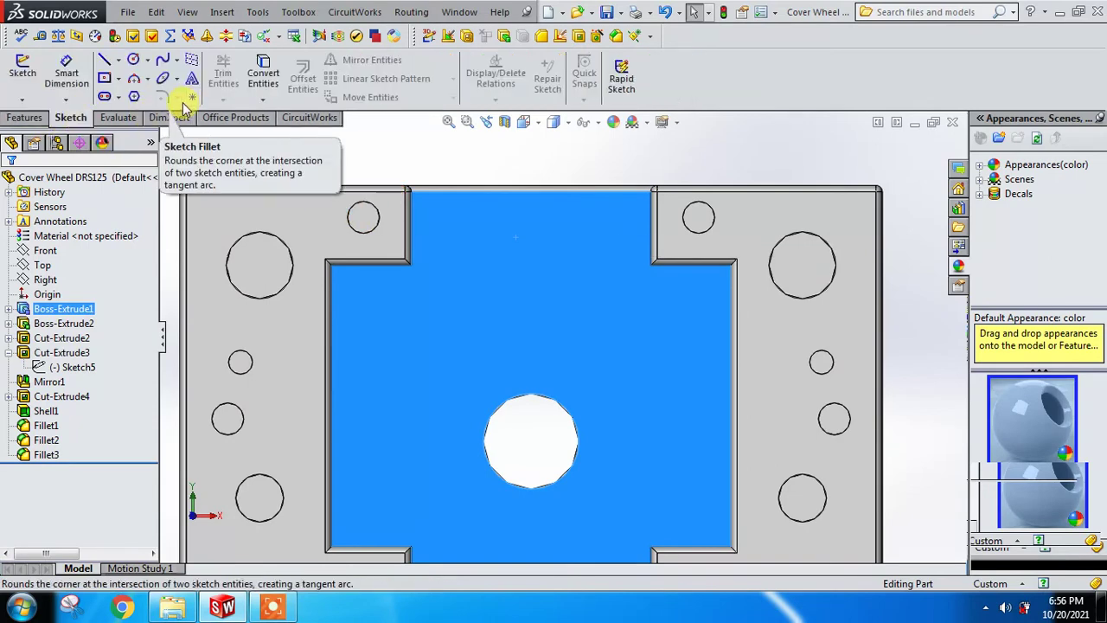
left_click(192, 78)
scroll(484, 217, "down", 2)
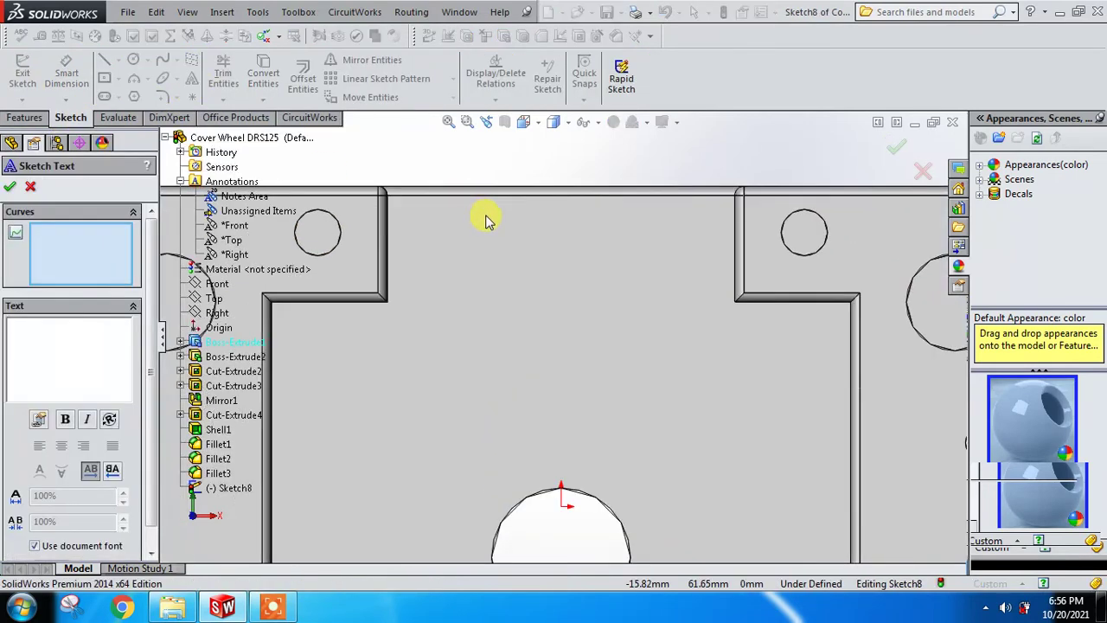
Enter the text DEMAG and place it near the top of the front recess
left_click(79, 357)
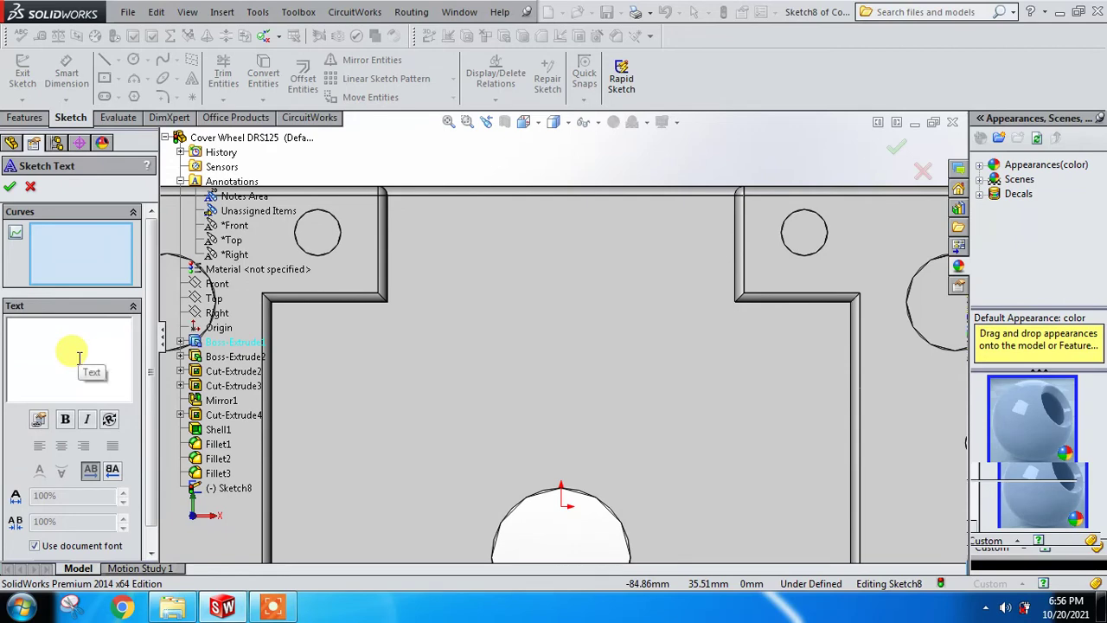
type("d")
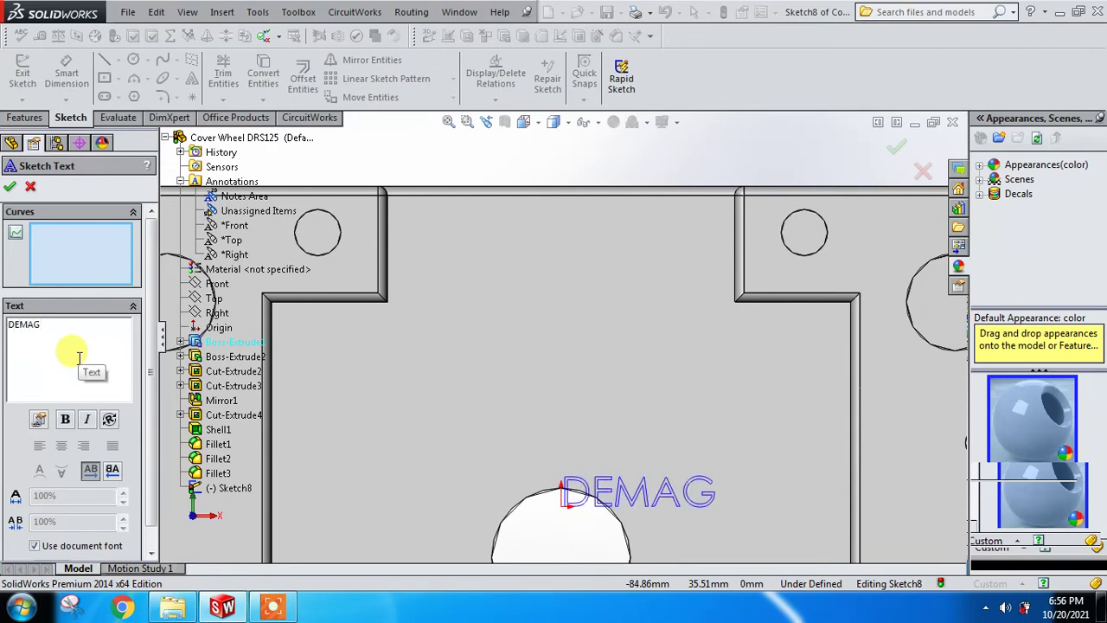
left_click(623, 496)
left_click(671, 486)
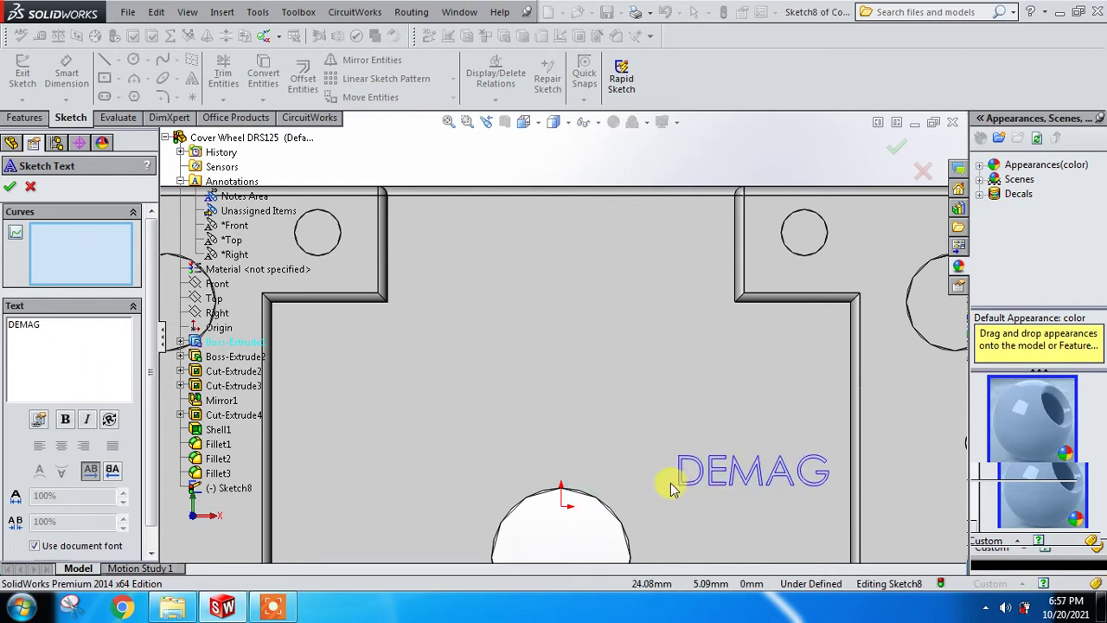
left_click(527, 283)
left_click(483, 275)
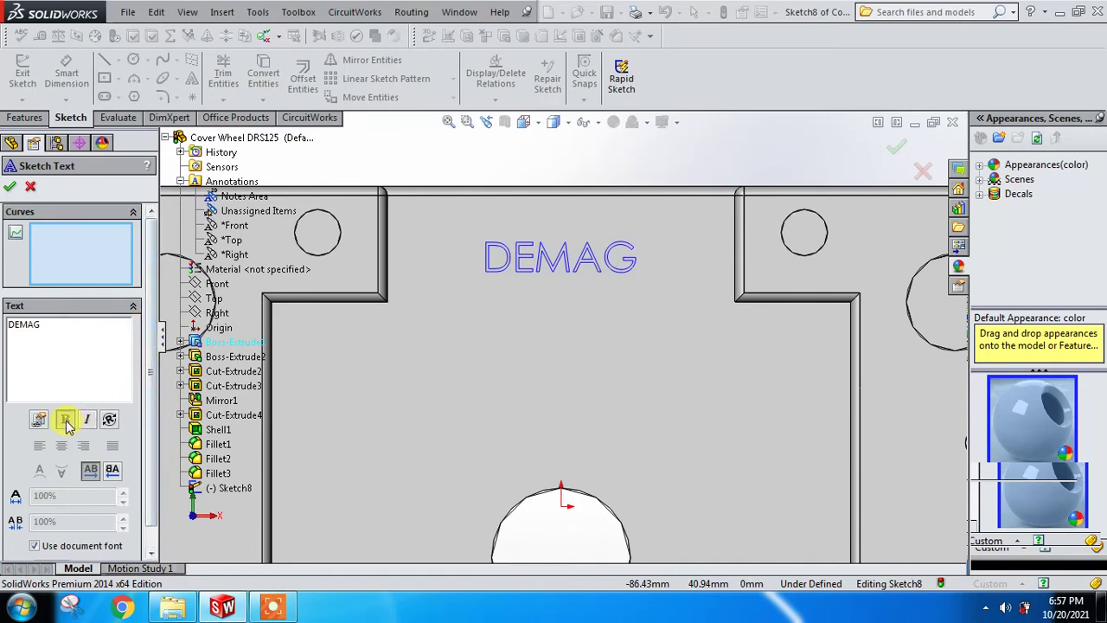
Make the DEMAG text bold and turn off Use document font
left_click(50, 323)
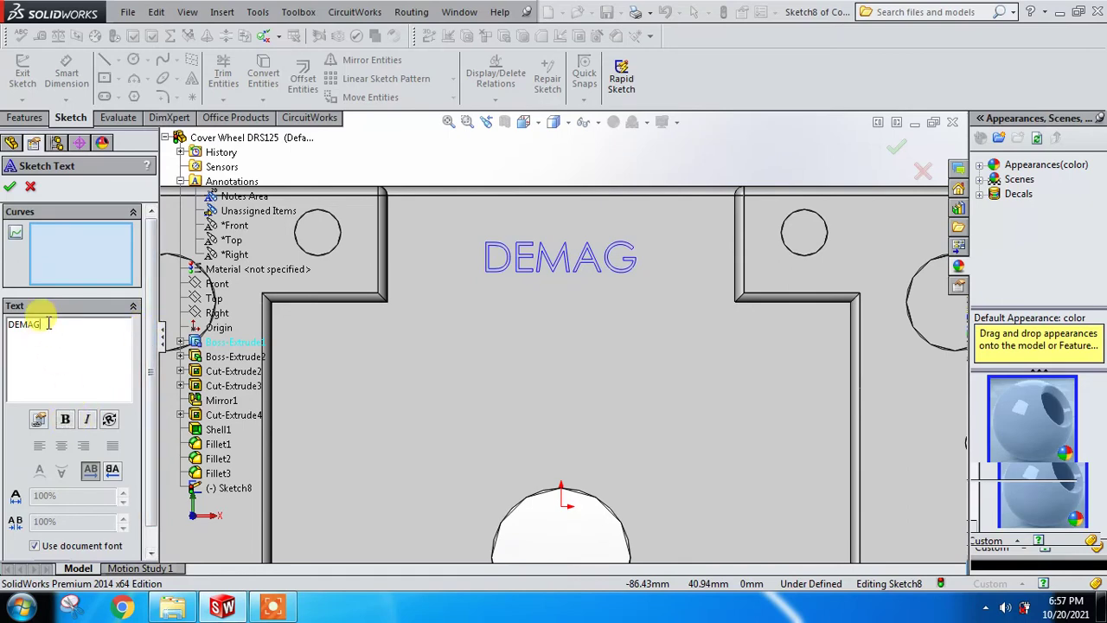
left_click(68, 420)
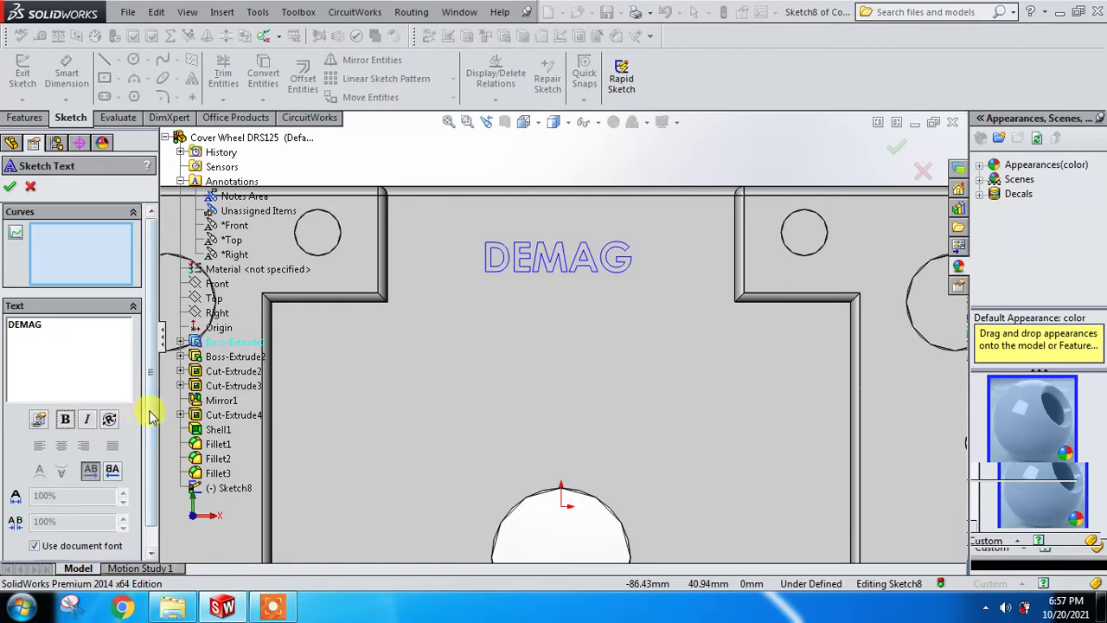
left_click_drag(150, 417, 154, 465)
left_click(34, 524)
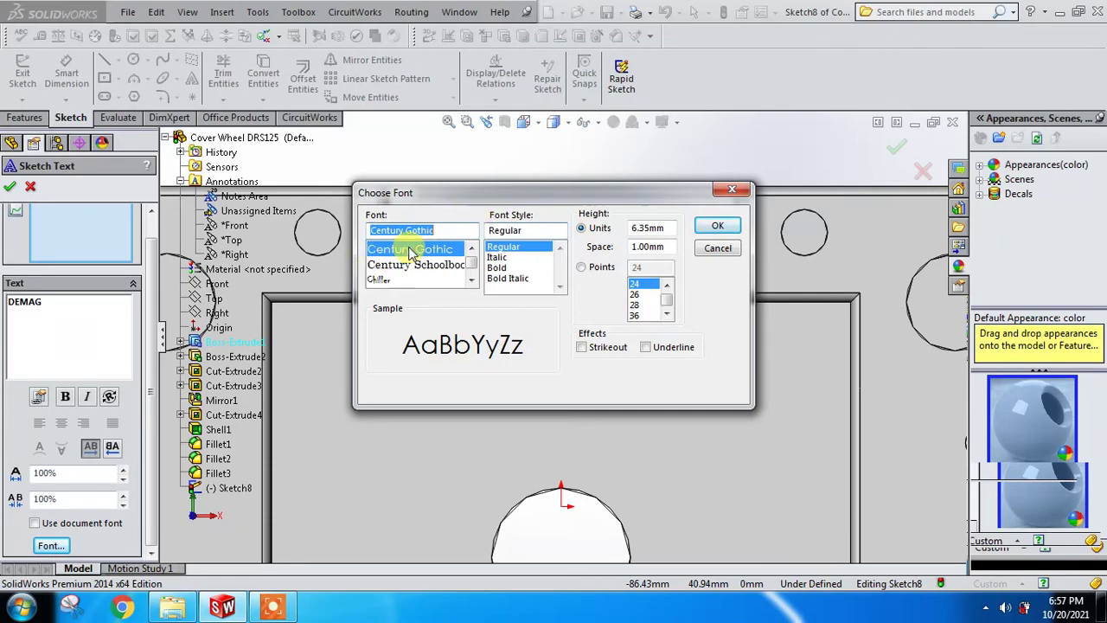
Try 28 and 72 point heights for the DEMAG text font
left_click_drag(636, 192, 285, 205)
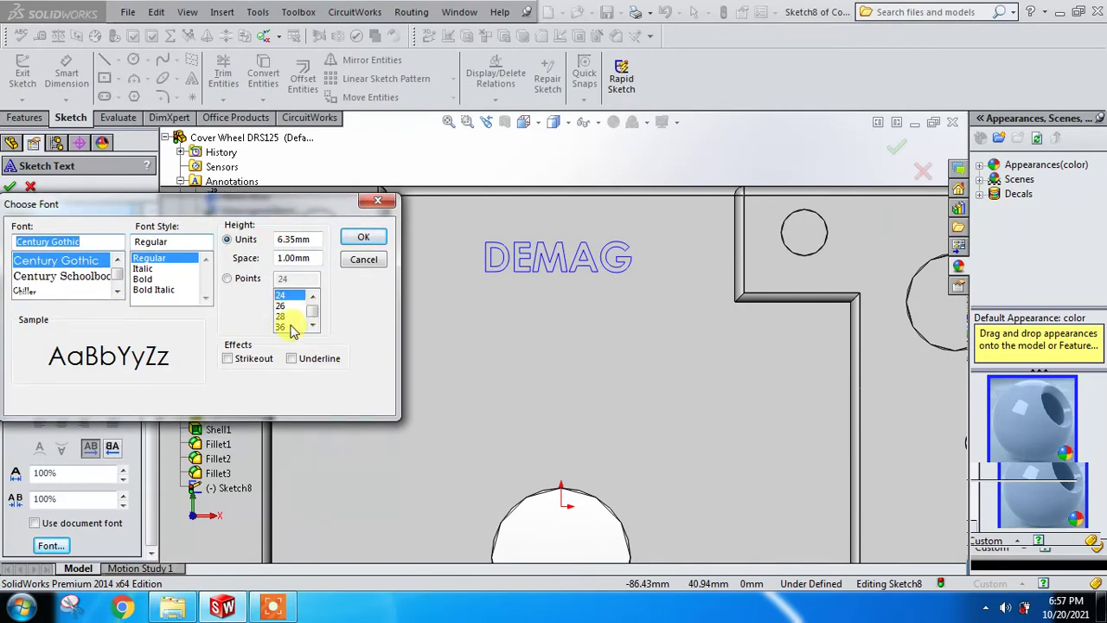
left_click_drag(272, 213, 389, 201)
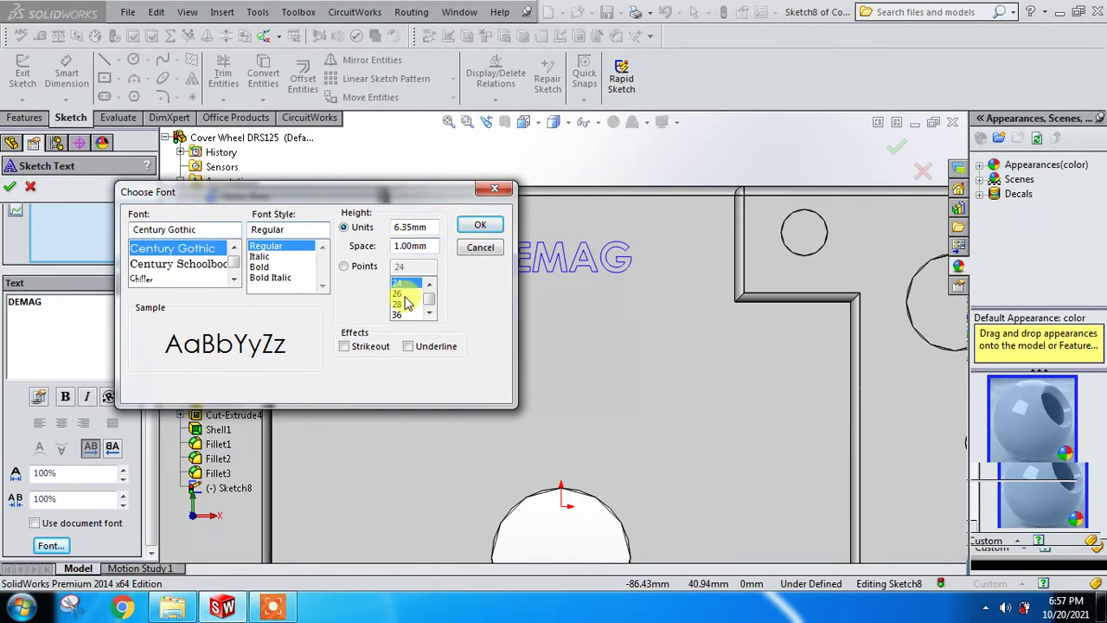
left_click(345, 267)
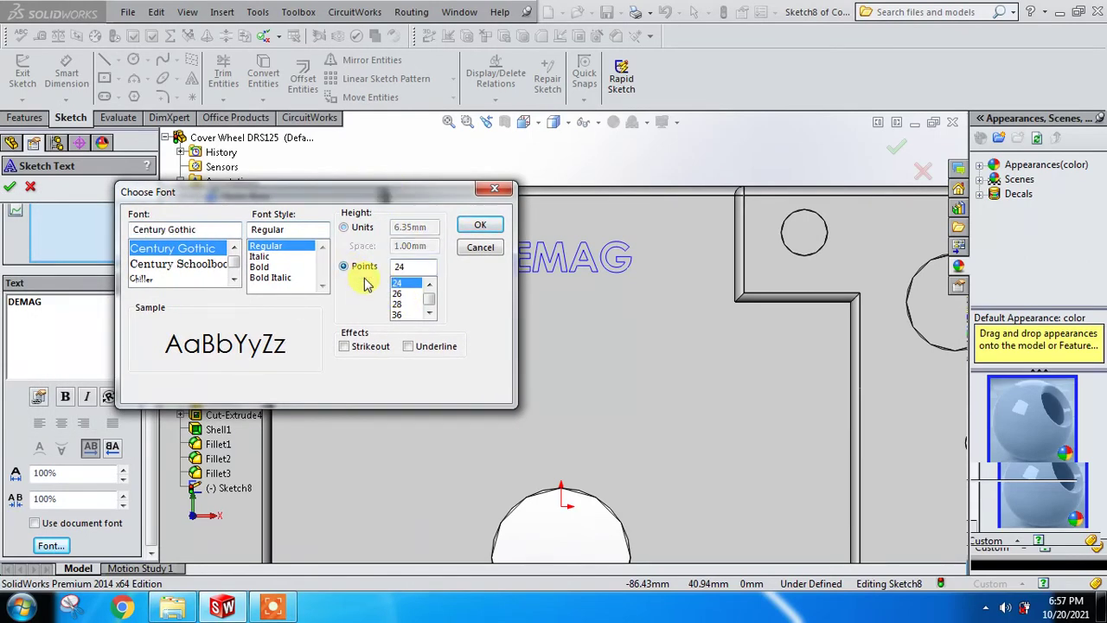
left_click(398, 305)
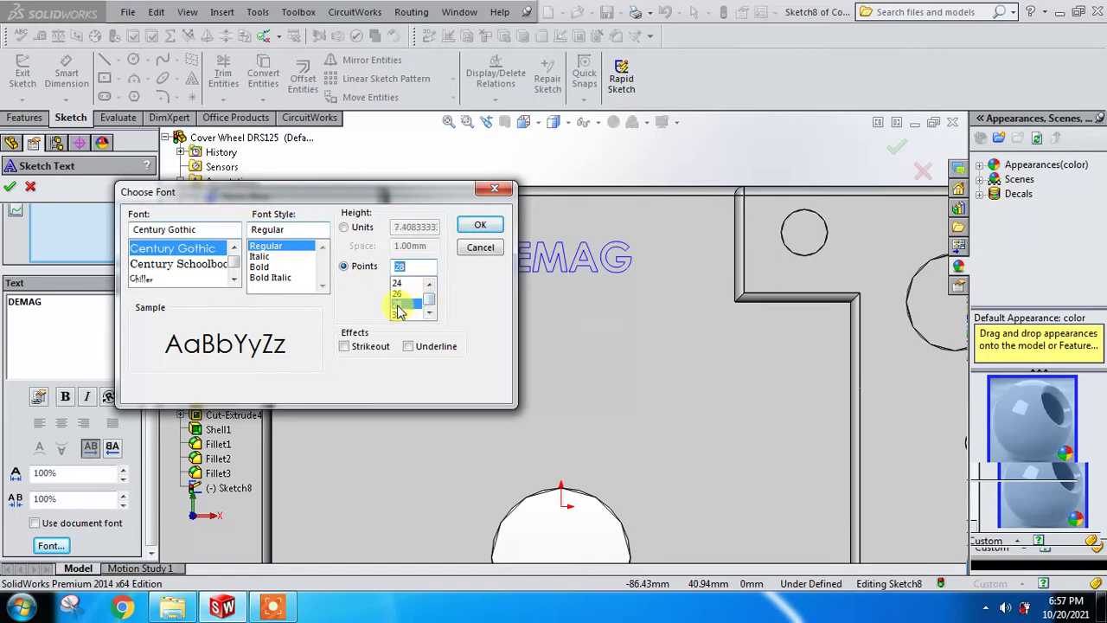
left_click(478, 227)
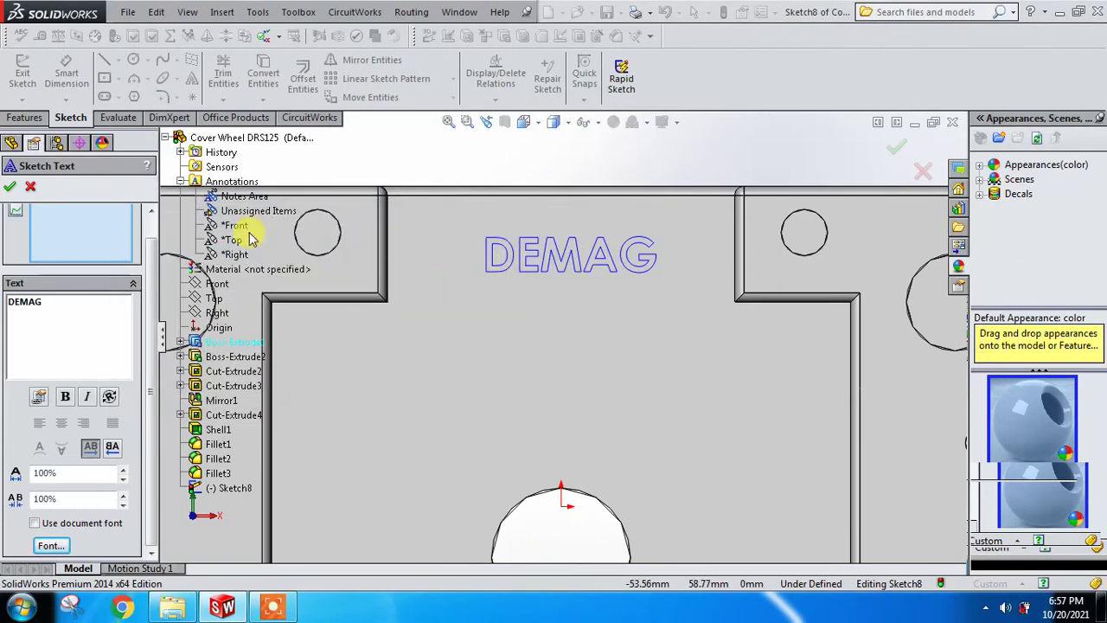
left_click(52, 544)
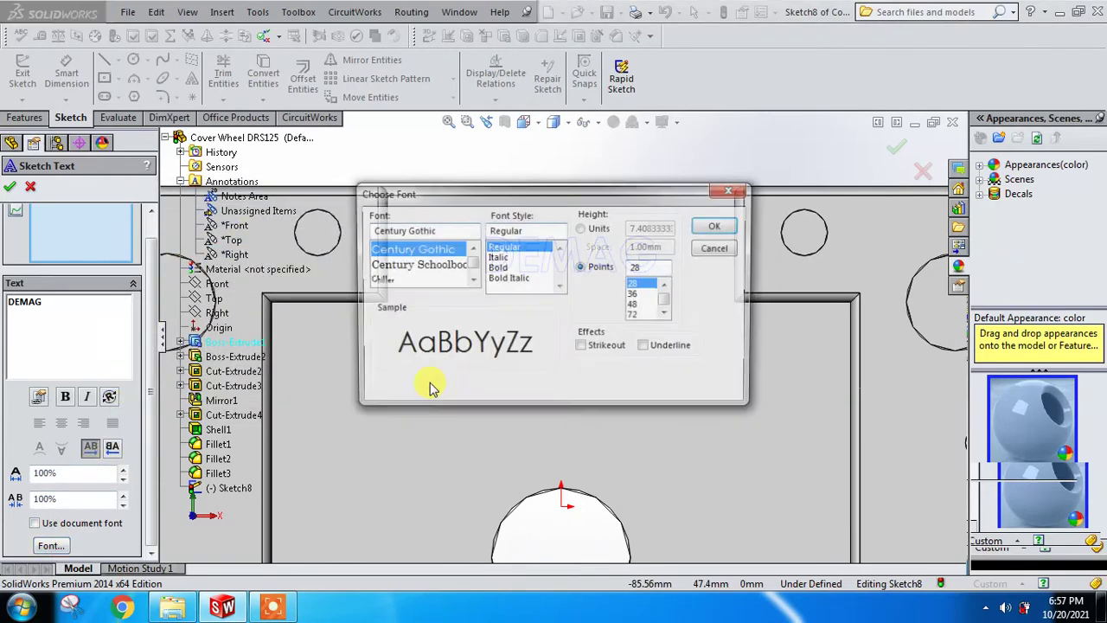
left_click(636, 316)
left_click(715, 228)
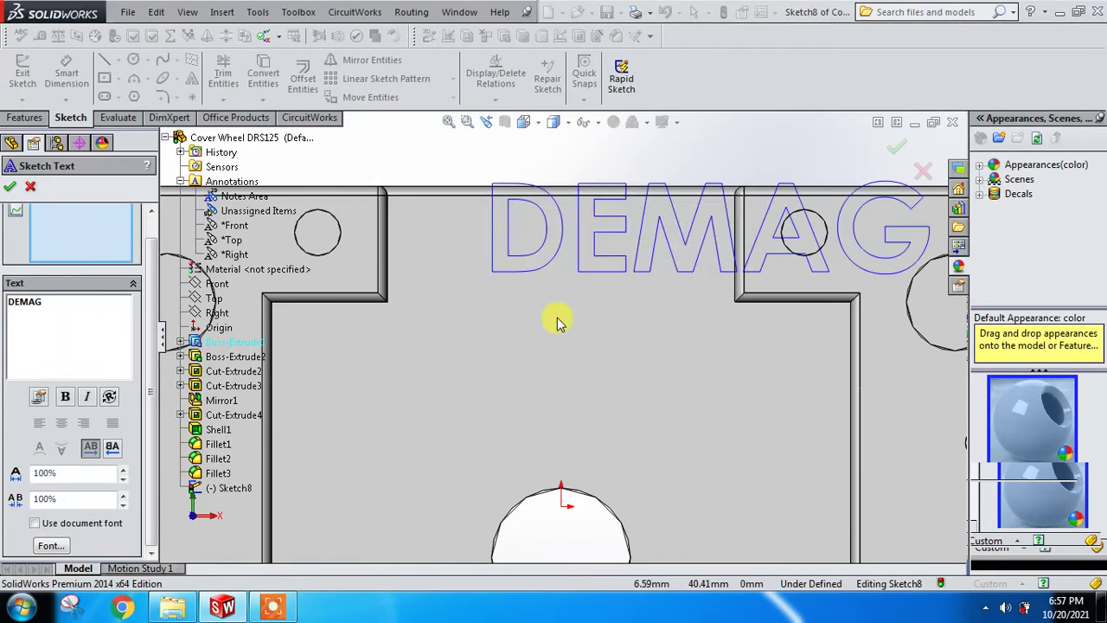
Set the DEMAG text to 48 points and fix it at the top-centre notch
left_click(52, 546)
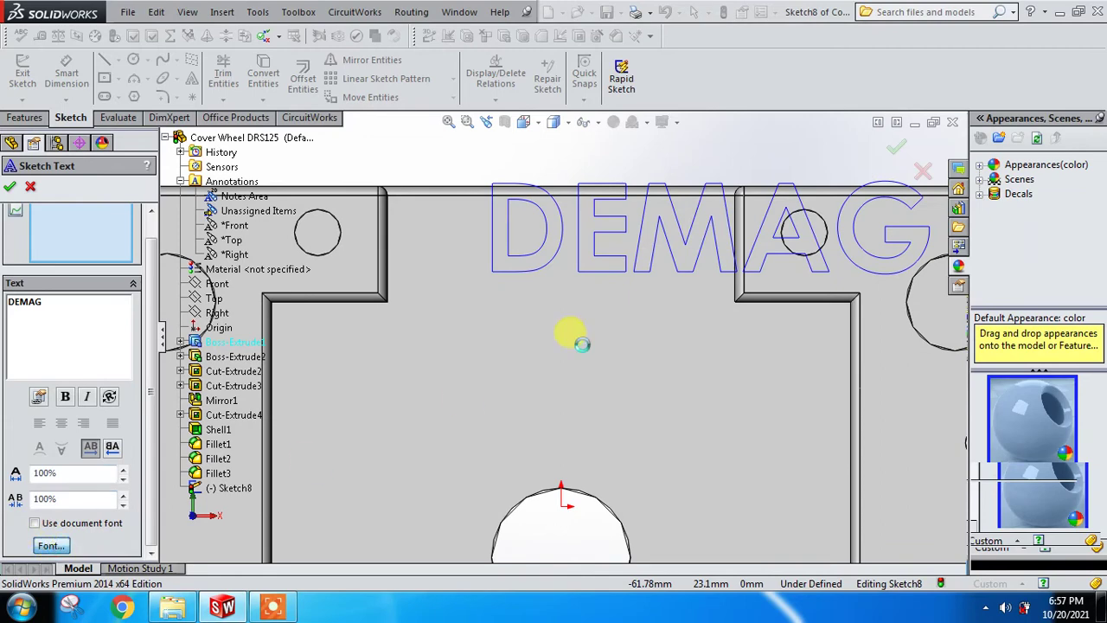
left_click(638, 312)
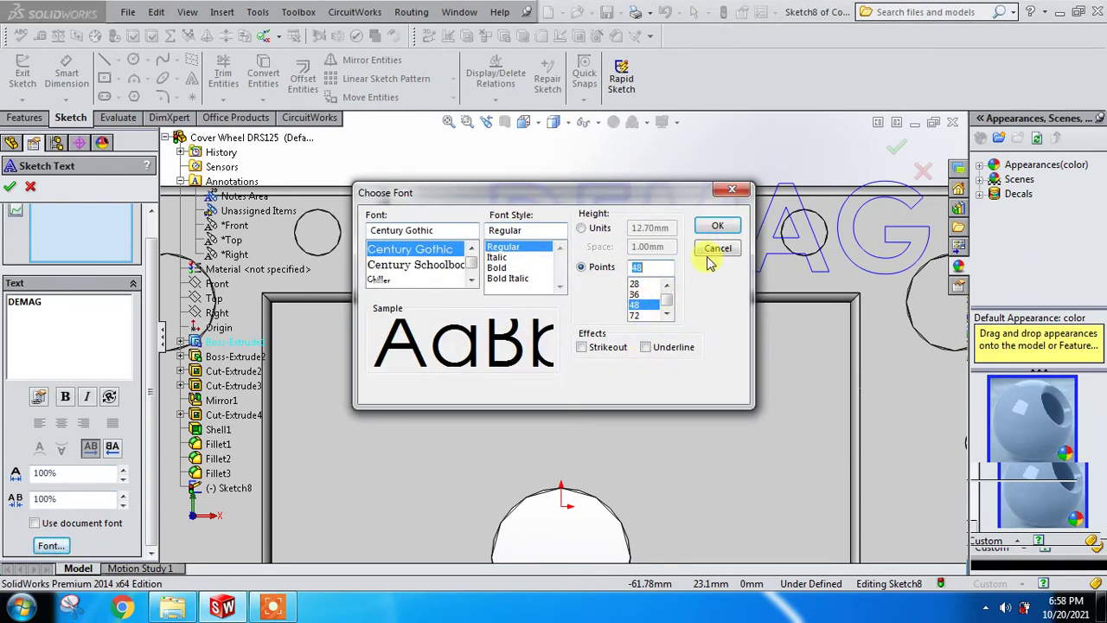
left_click(717, 226)
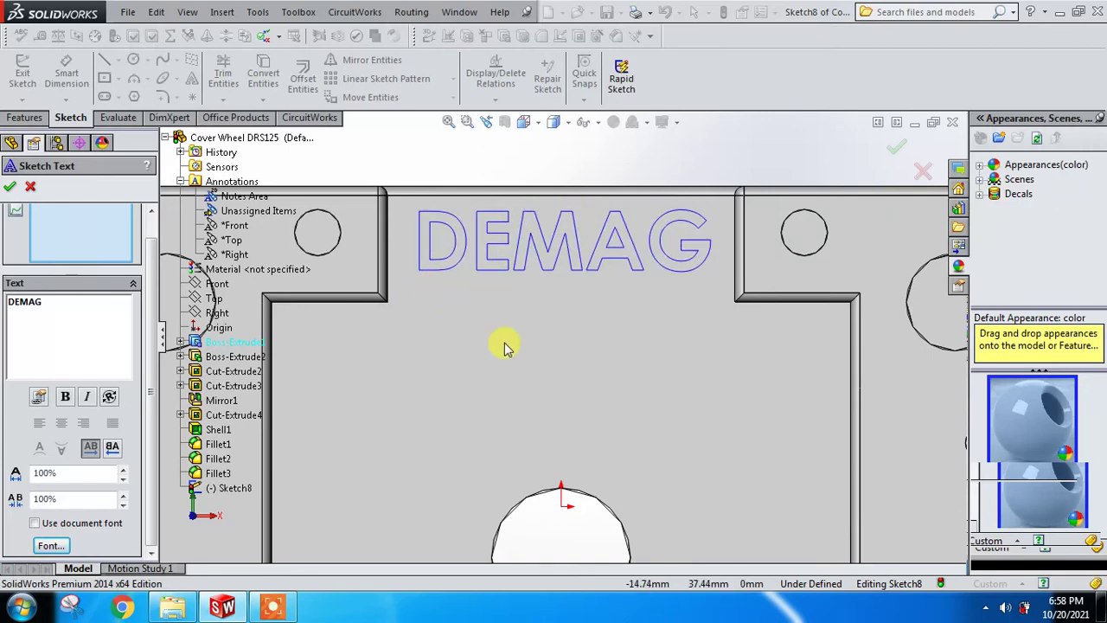
scroll(504, 346, "up", 2)
scroll(590, 400, "up", 1)
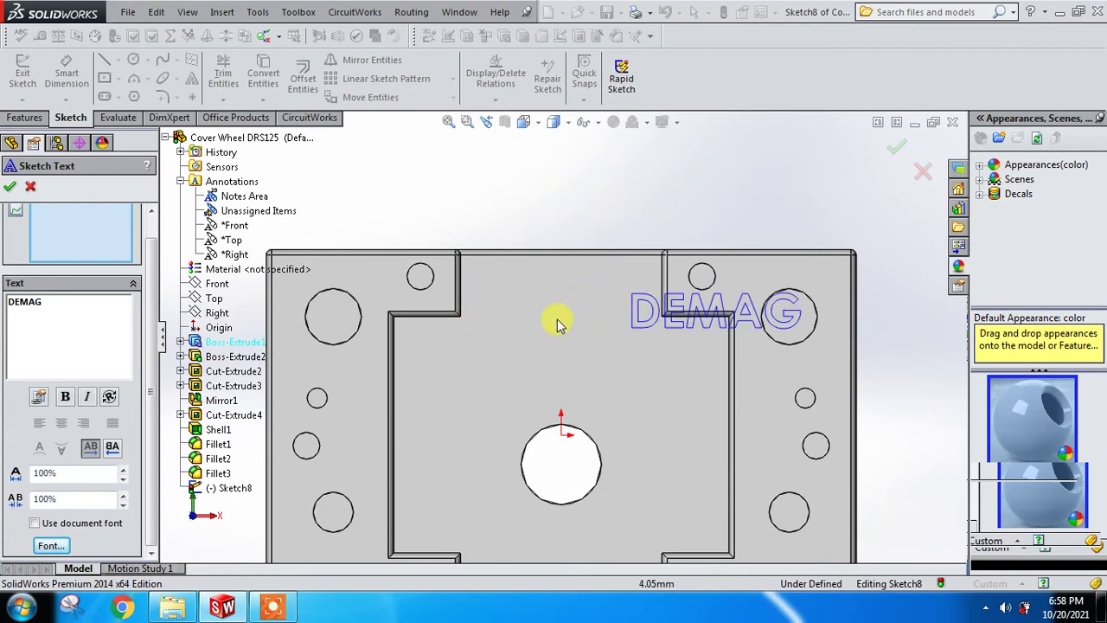
left_click(468, 318)
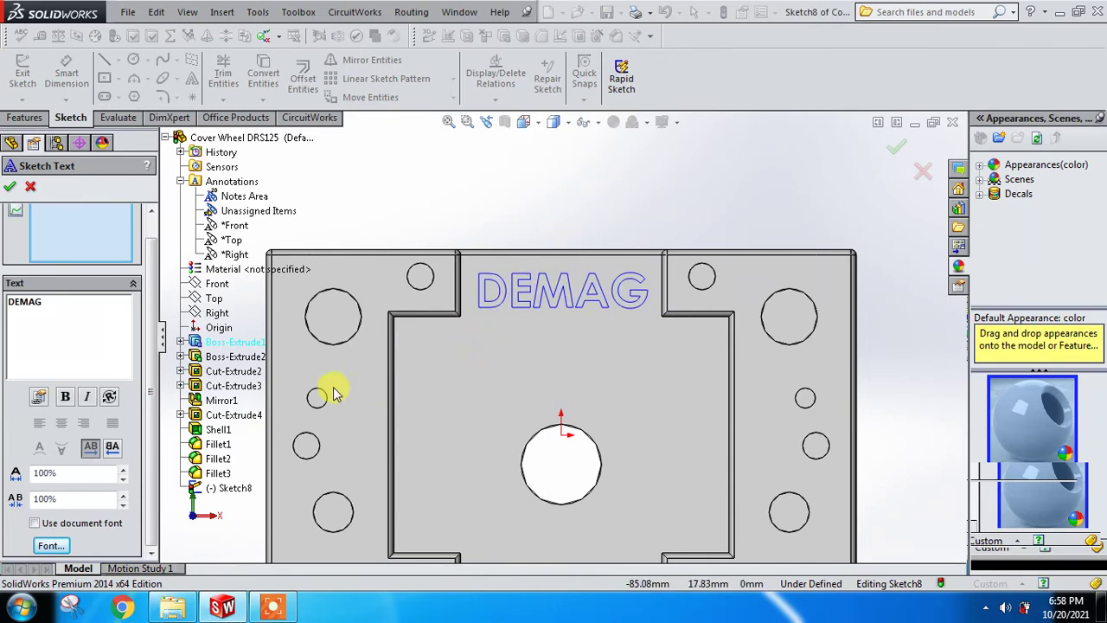
Exit Sketch8 and extrude the DEMAG text 5 mm as Boss-Extrude3
left_click(11, 188)
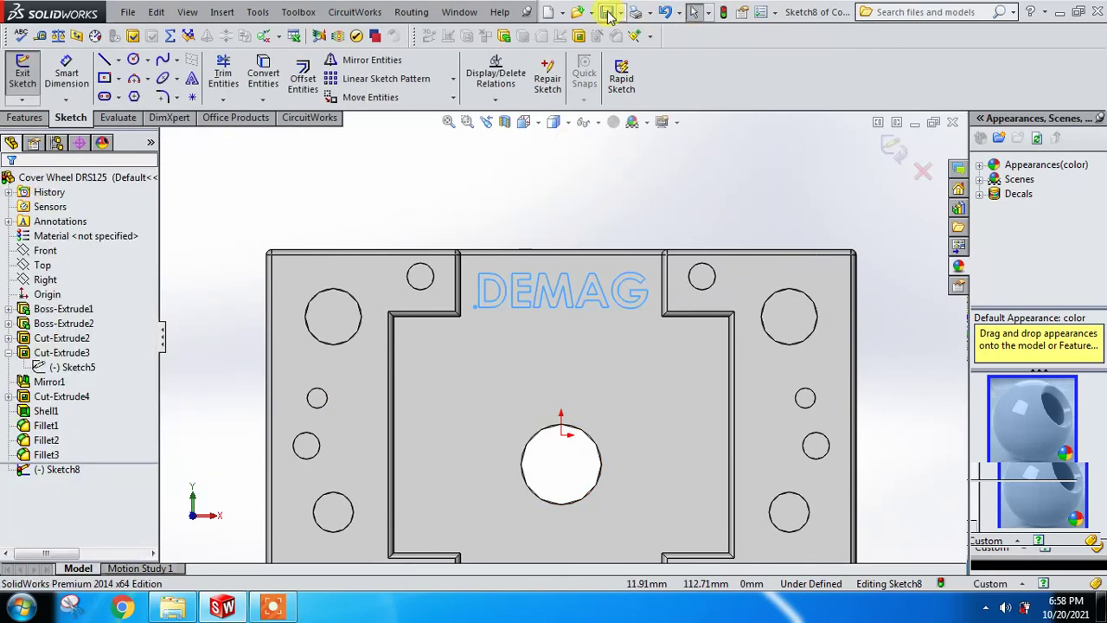
left_click(663, 131)
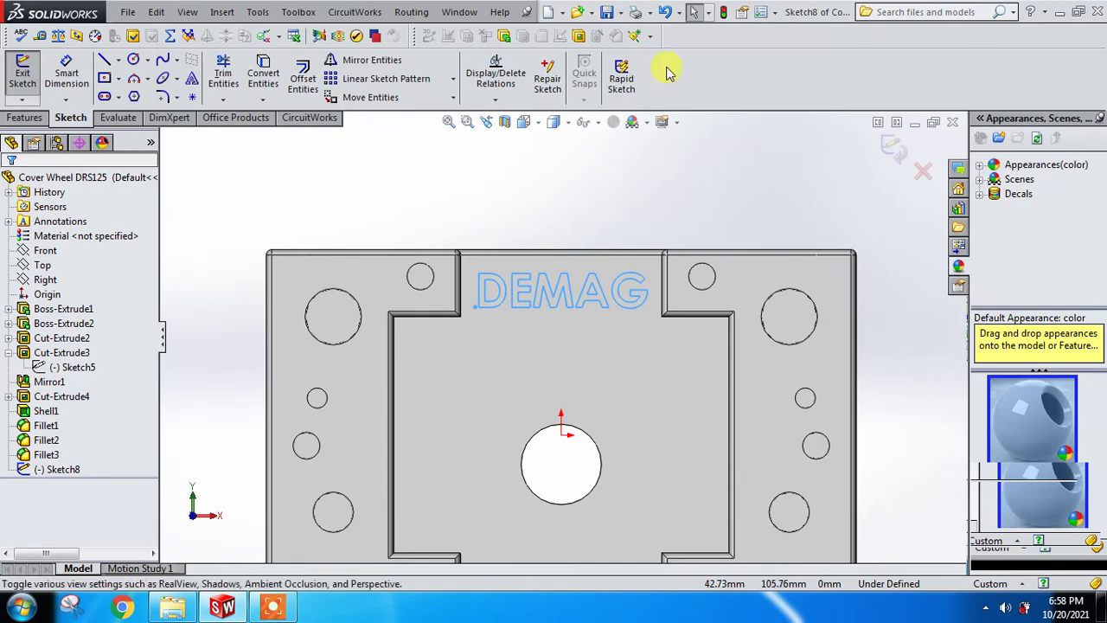
left_click(24, 118)
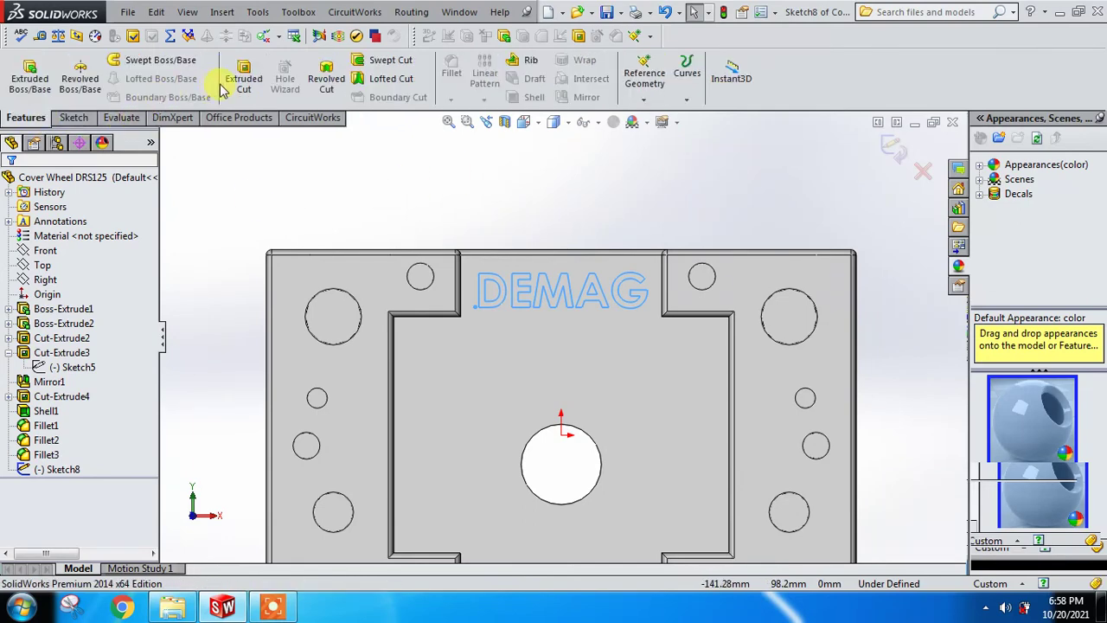
left_click(30, 78)
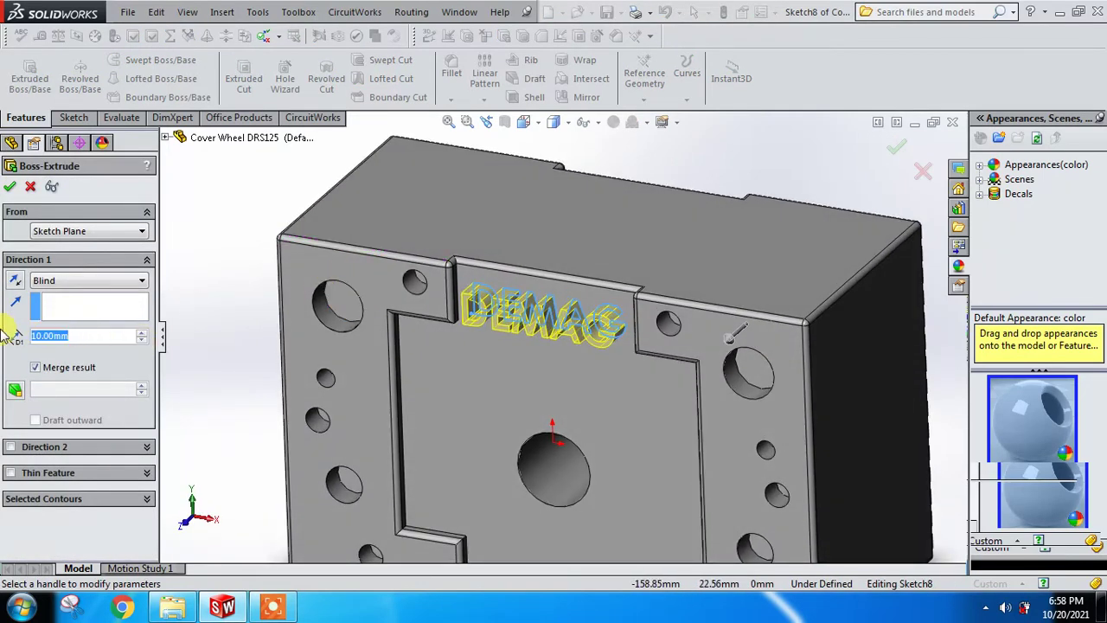
type("5")
key("Return")
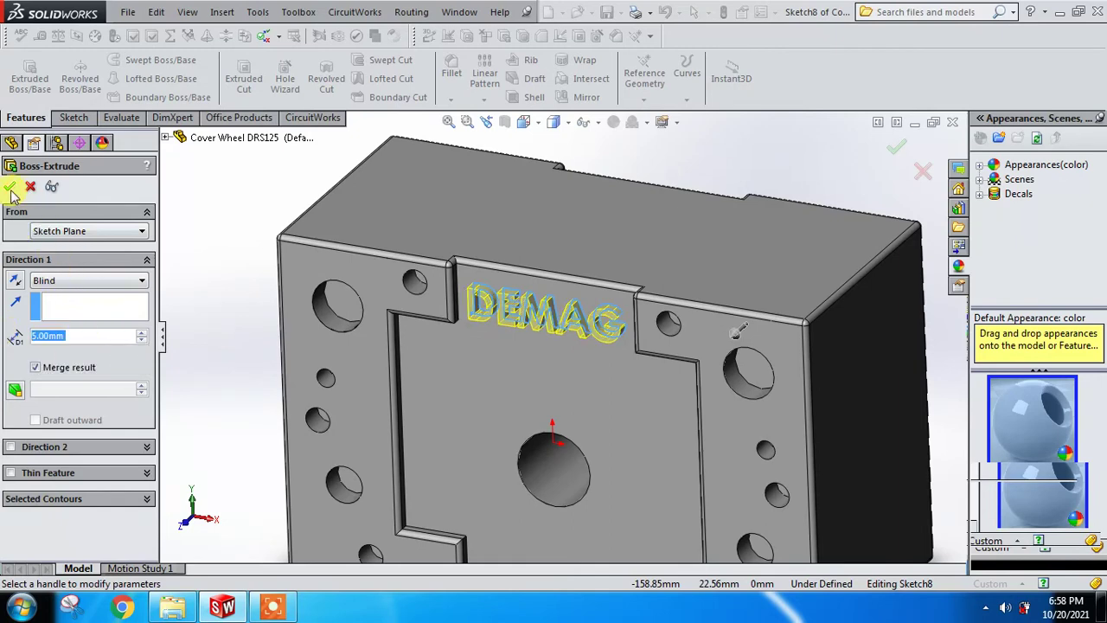
key("Return")
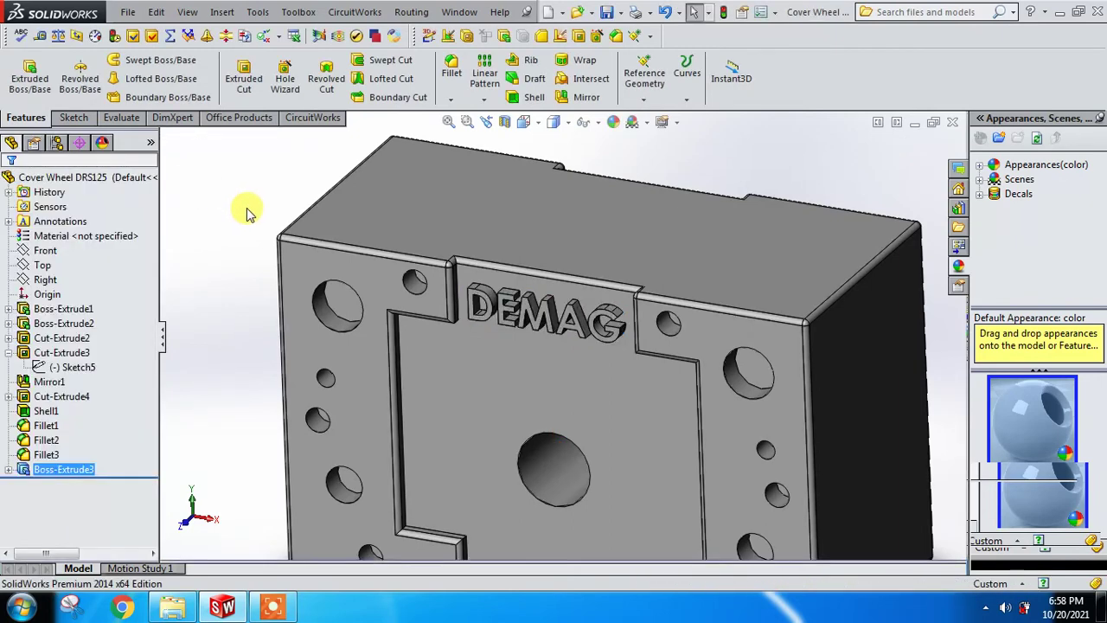
Mirror Boss-Extrude3 across the Front plane and orbit to check the reversed copy
scroll(623, 278, "down", 2)
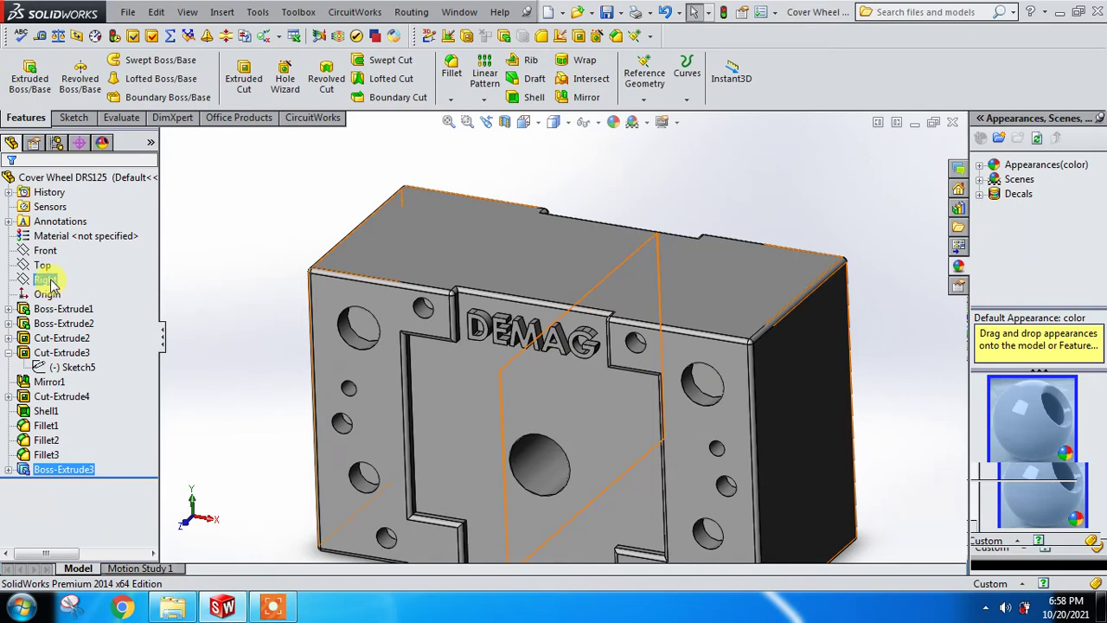
left_click(50, 251)
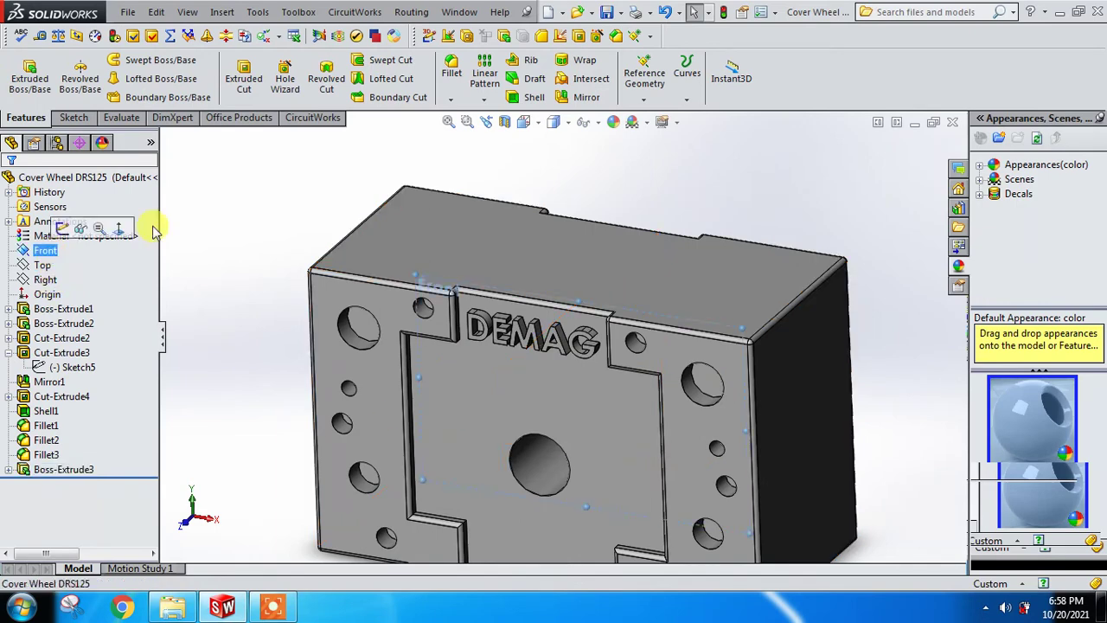
left_click(571, 100)
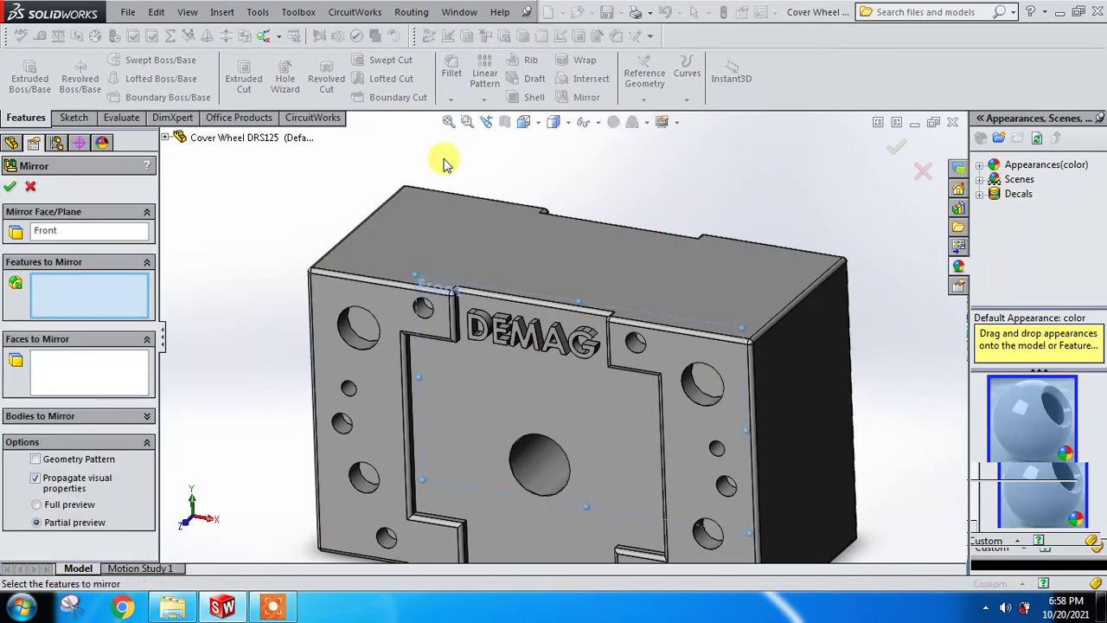
left_click(170, 138)
left_click(242, 415)
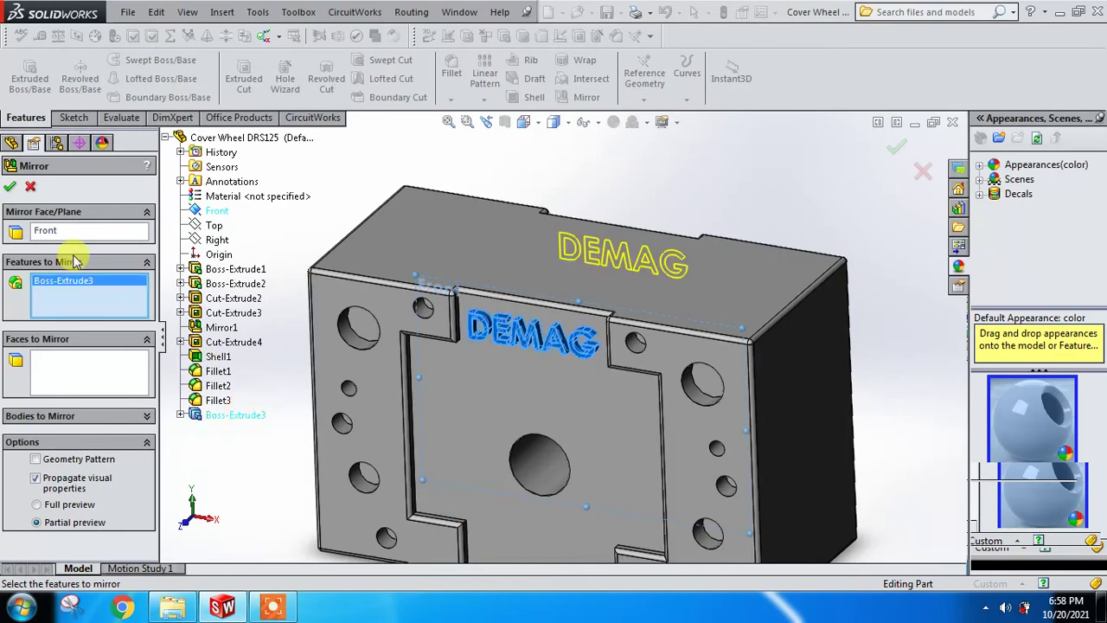
left_click(10, 195)
mouse_move(383, 279)
middle_mouse_down()
mouse_move(230, 321)
mouse_move(361, 327)
mouse_move(476, 306)
mouse_move(470, 334)
middle_mouse_up()
scroll(531, 338, "down", 3)
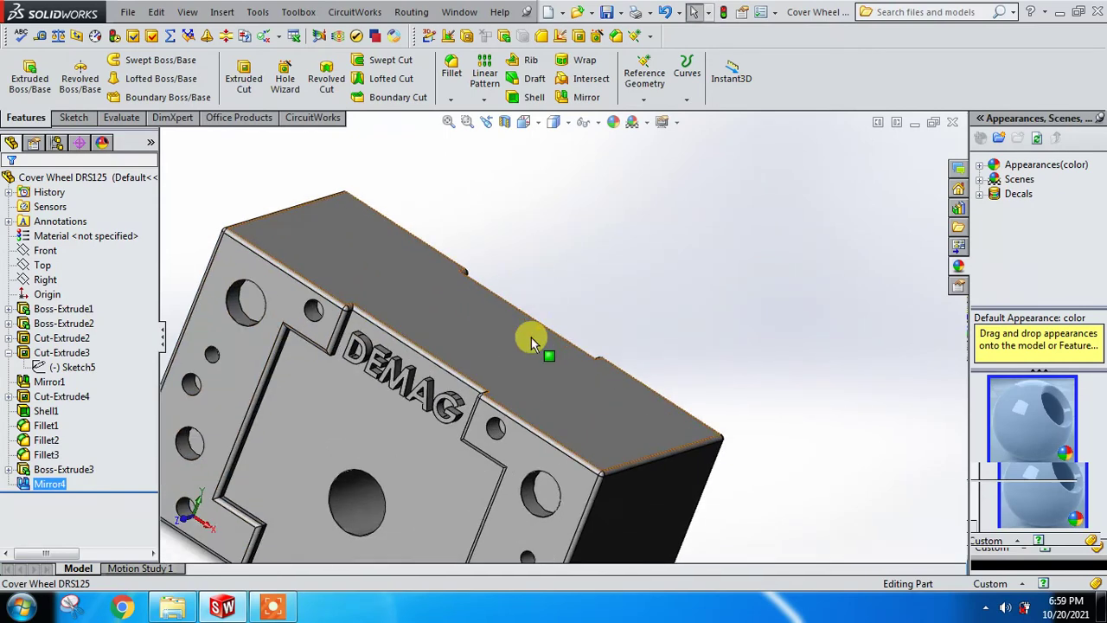
scroll(531, 338, "up", 3)
mouse_move(576, 302)
middle_mouse_down()
mouse_move(563, 254)
mouse_move(598, 244)
middle_mouse_up()
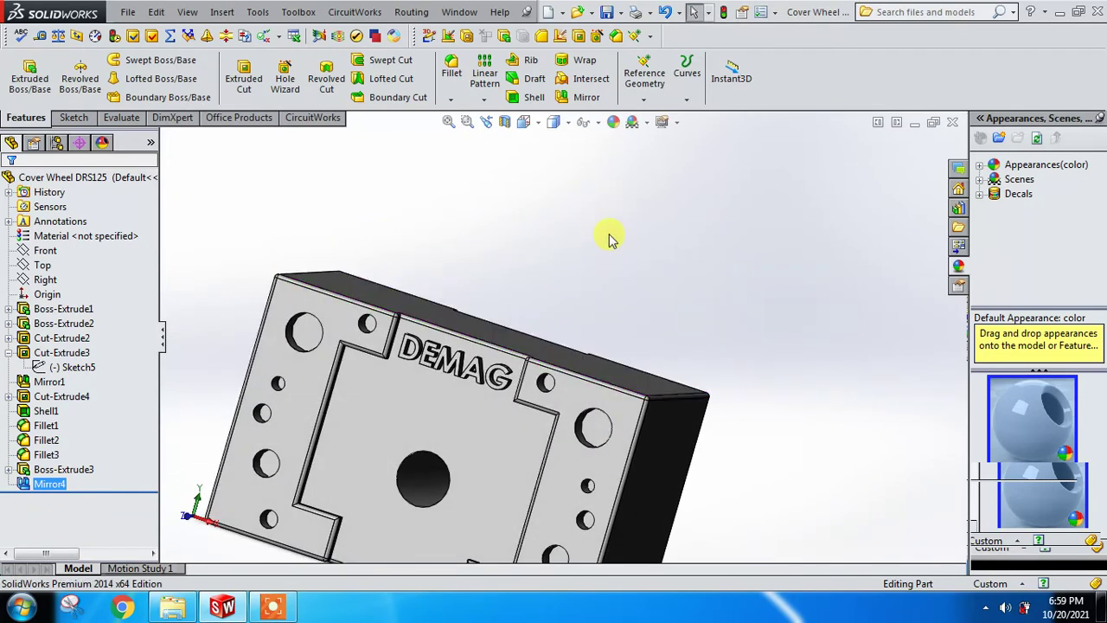
mouse_move(578, 195)
middle_mouse_down()
mouse_move(408, 279)
mouse_move(421, 279)
mouse_move(477, 390)
mouse_move(551, 400)
mouse_move(484, 340)
mouse_move(552, 406)
mouse_move(470, 395)
middle_mouse_up()
Delete Mirror4 and start a new sketch on the cover's back face, viewed head-on
right_click(47, 486)
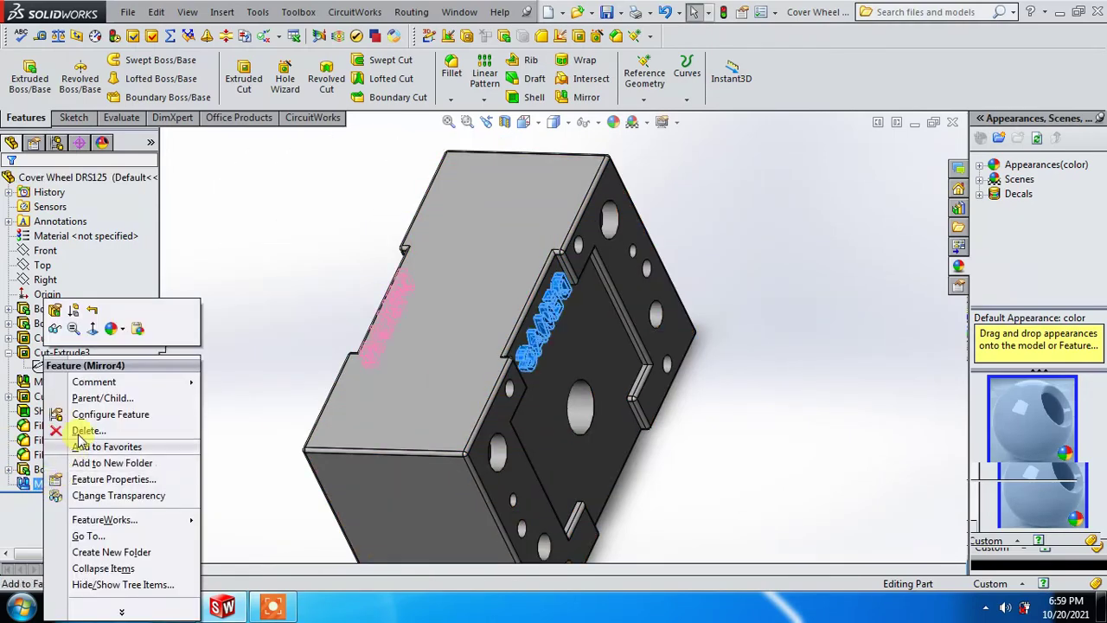
left_click(89, 430)
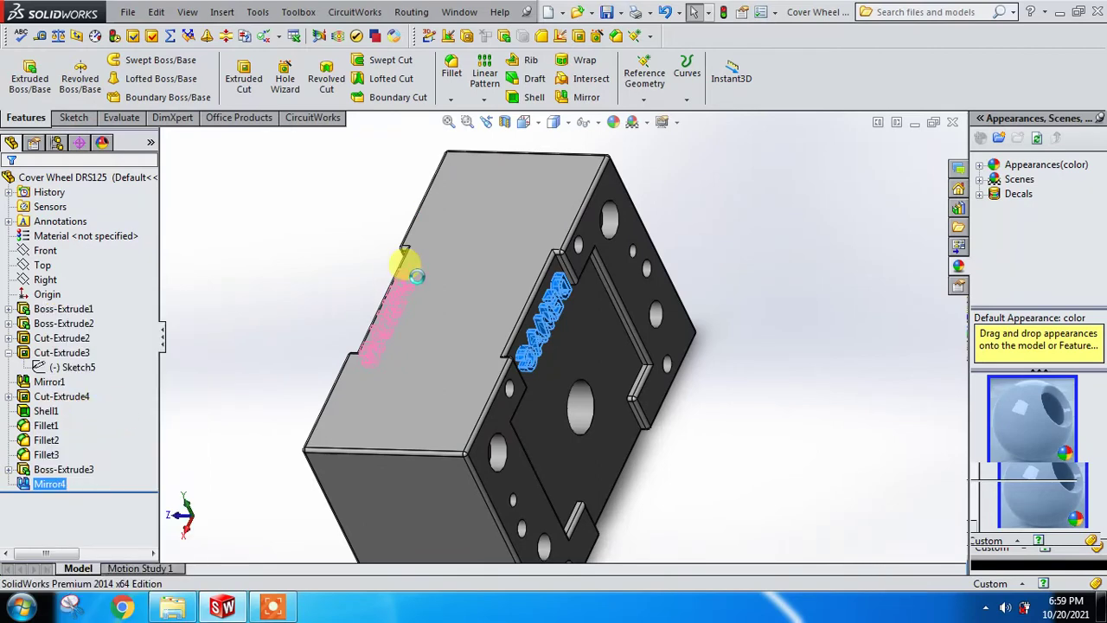
left_click(621, 294)
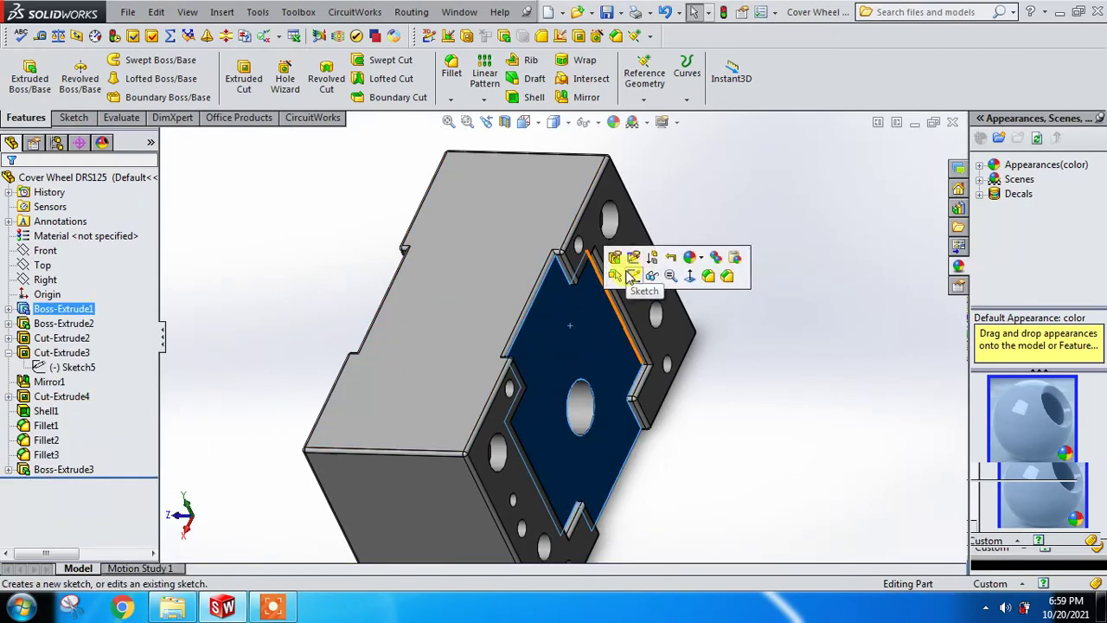
left_click(635, 256)
left_click(543, 127)
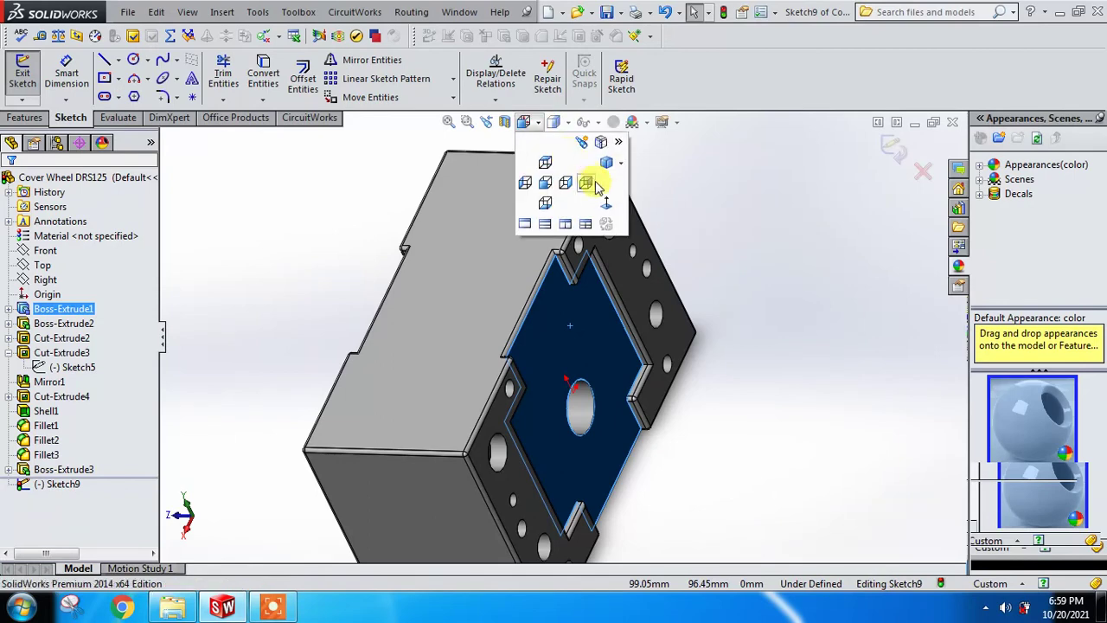
left_click(599, 193)
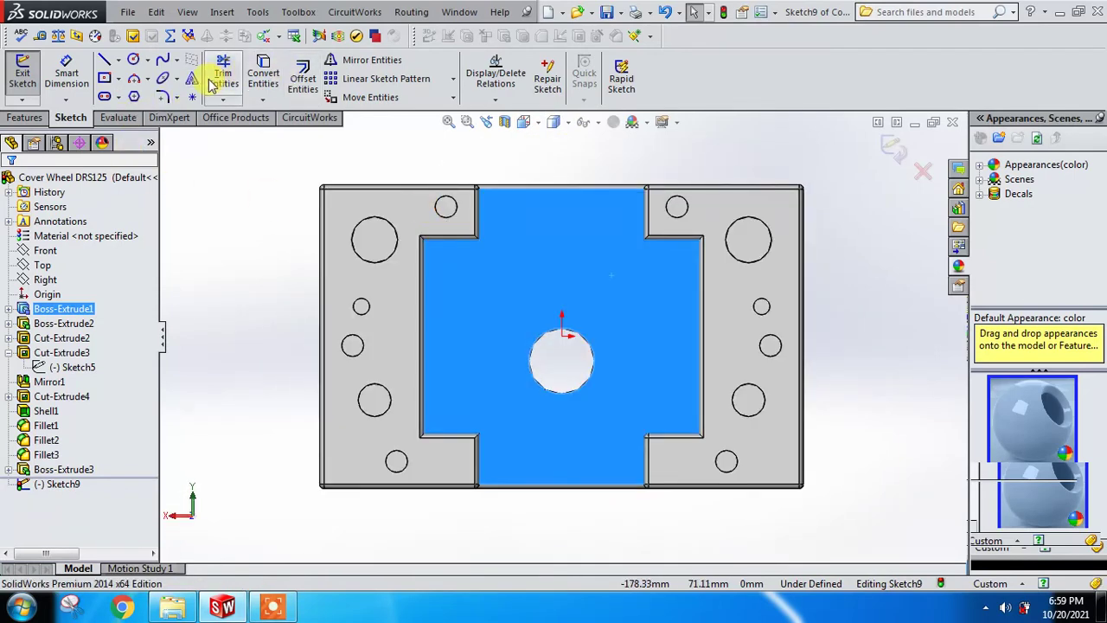
Add bold 48-point DEMAG sketch text near the top of the back face
left_click(192, 77)
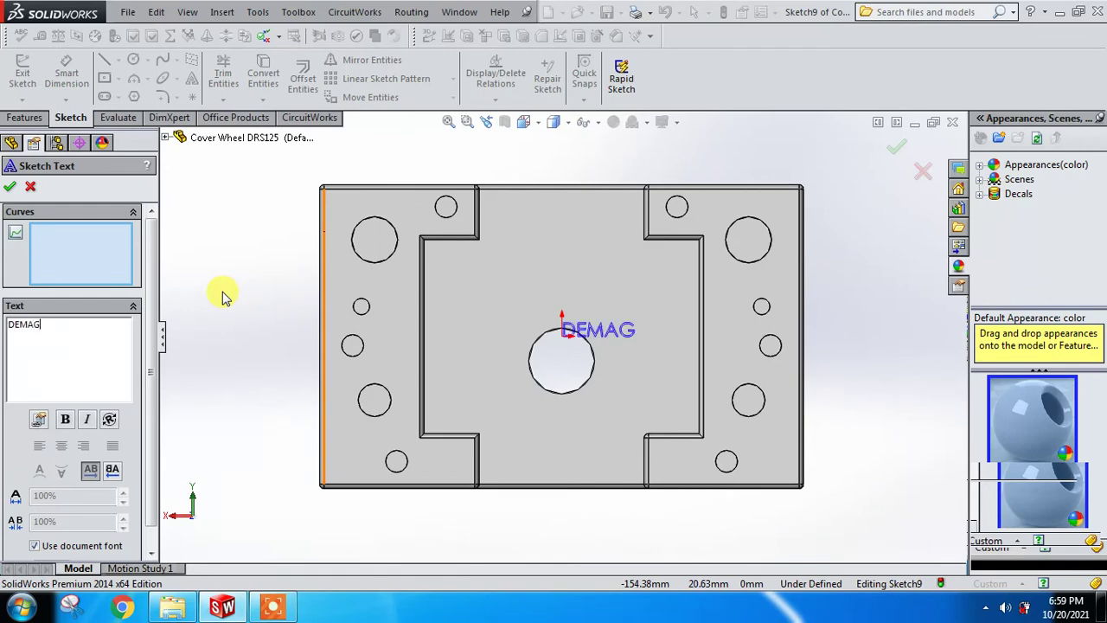
scroll(148, 482, "down", 1)
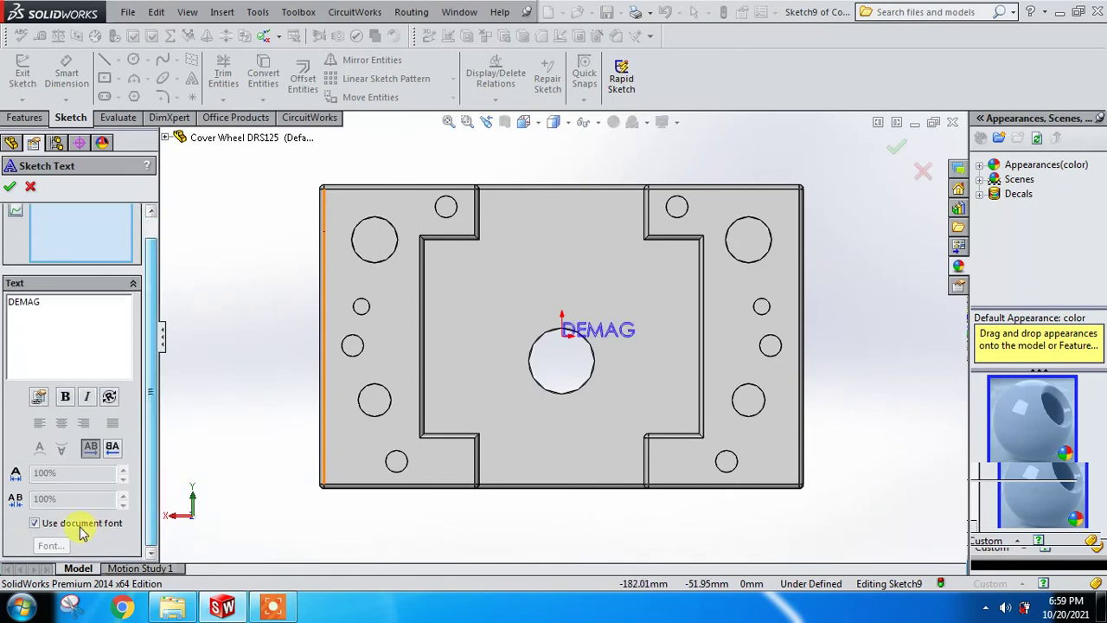
left_click(36, 530)
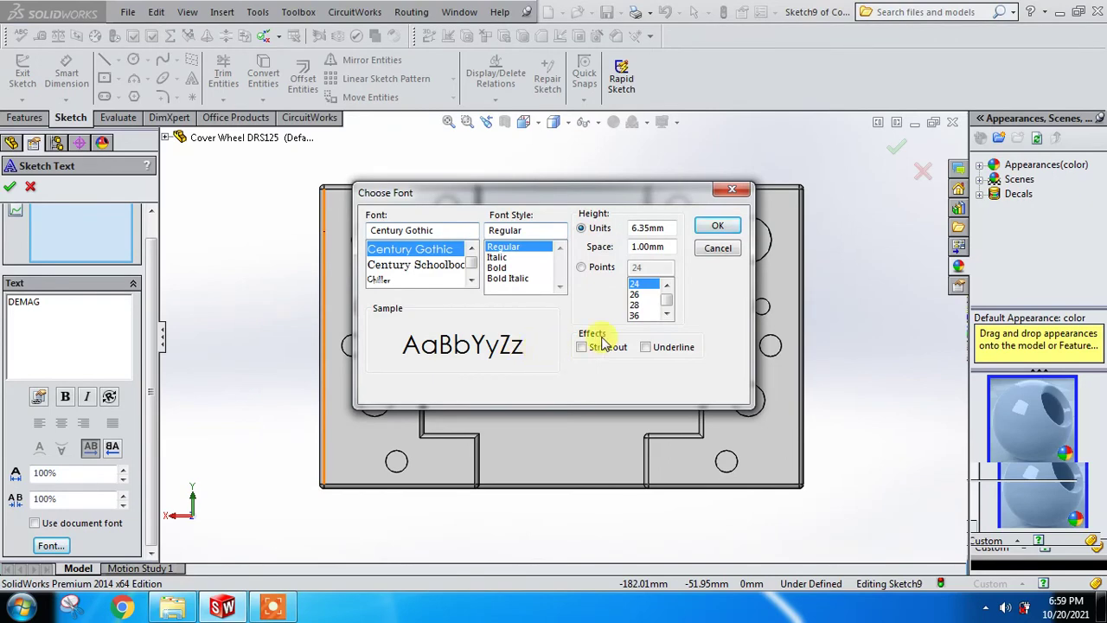
left_click(603, 268)
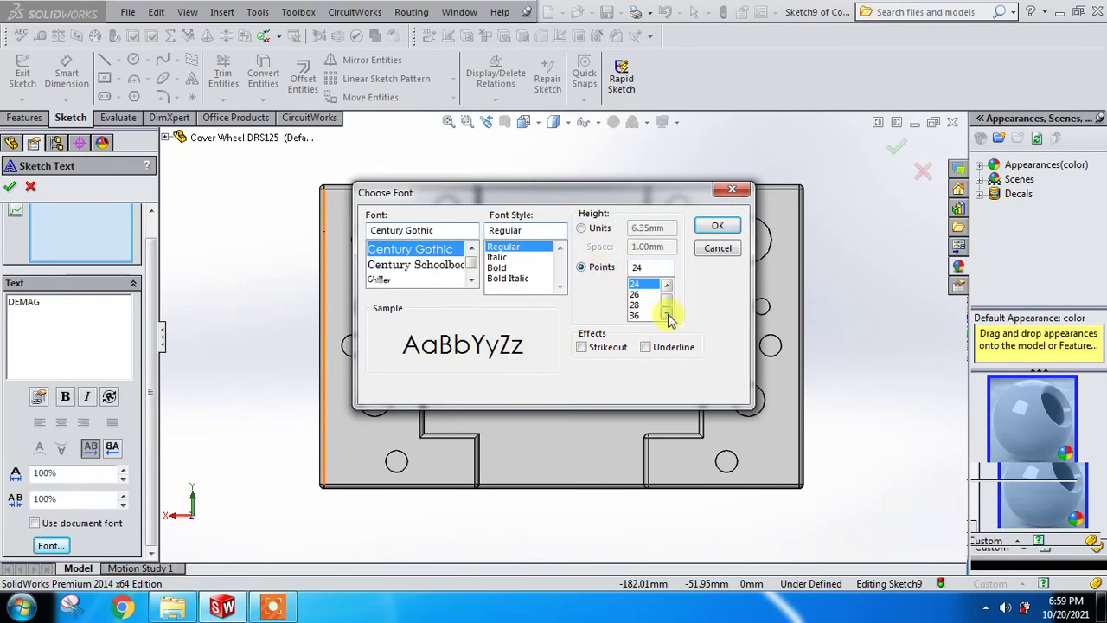
left_click(636, 316)
left_click(717, 226)
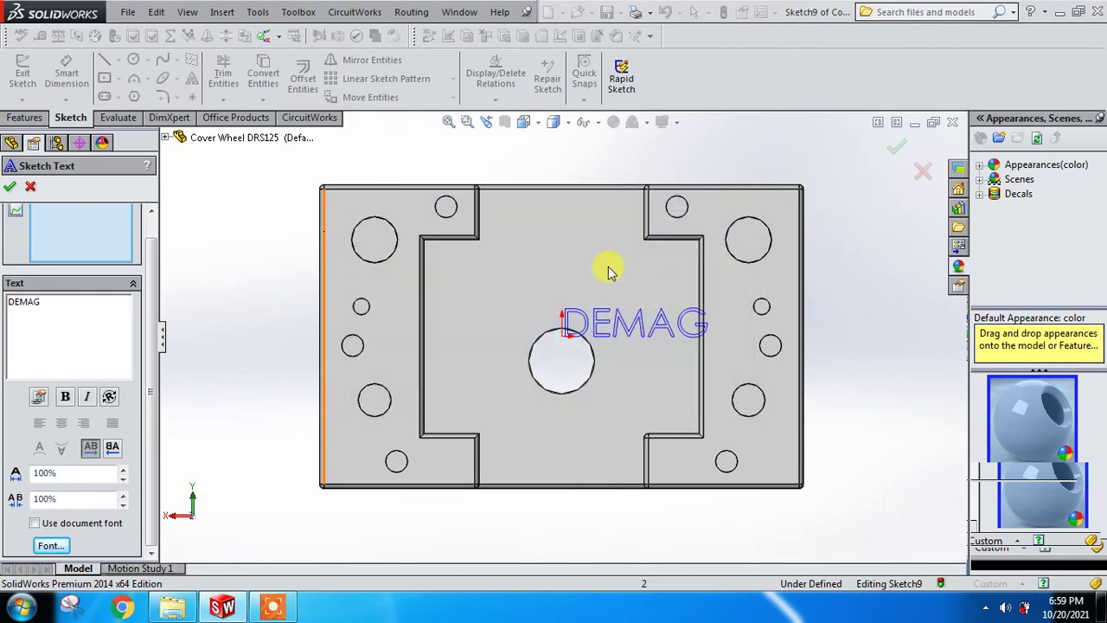
left_click(491, 258)
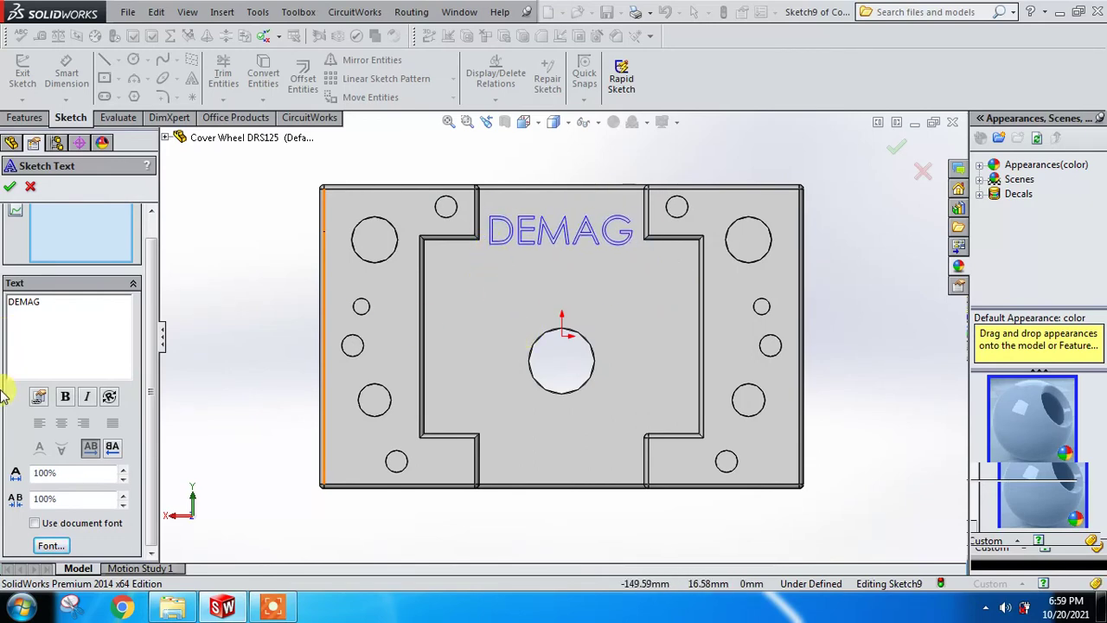
left_click(64, 398)
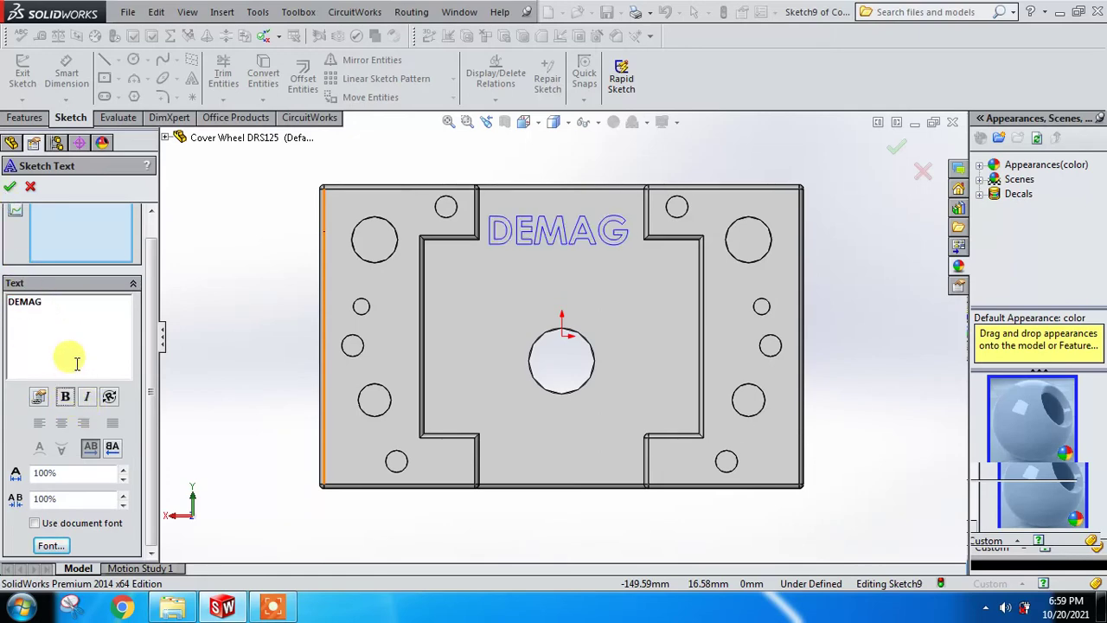
Extrude the back-face DEMAG text 5.00 mm blind as Boss-Extrude4
left_click(11, 188)
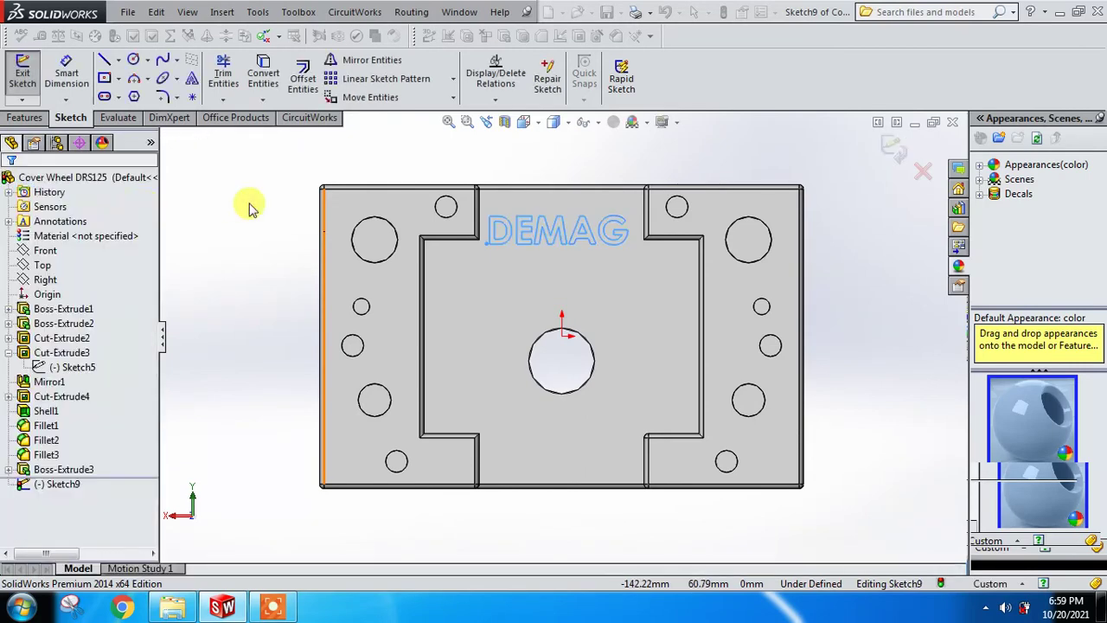
left_click(17, 118)
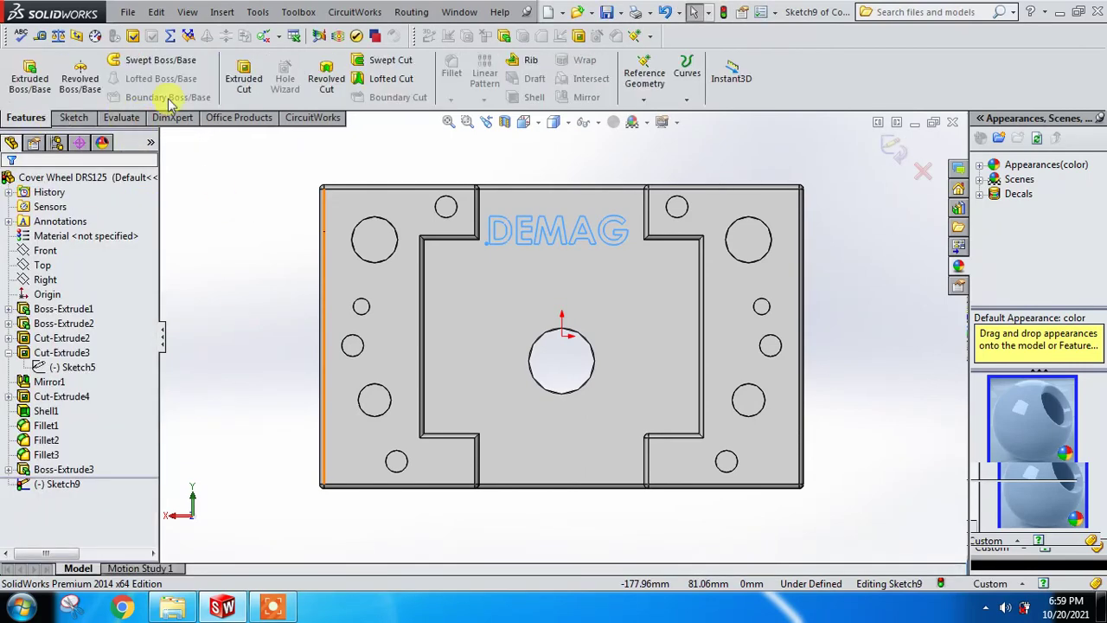
left_click(29, 76)
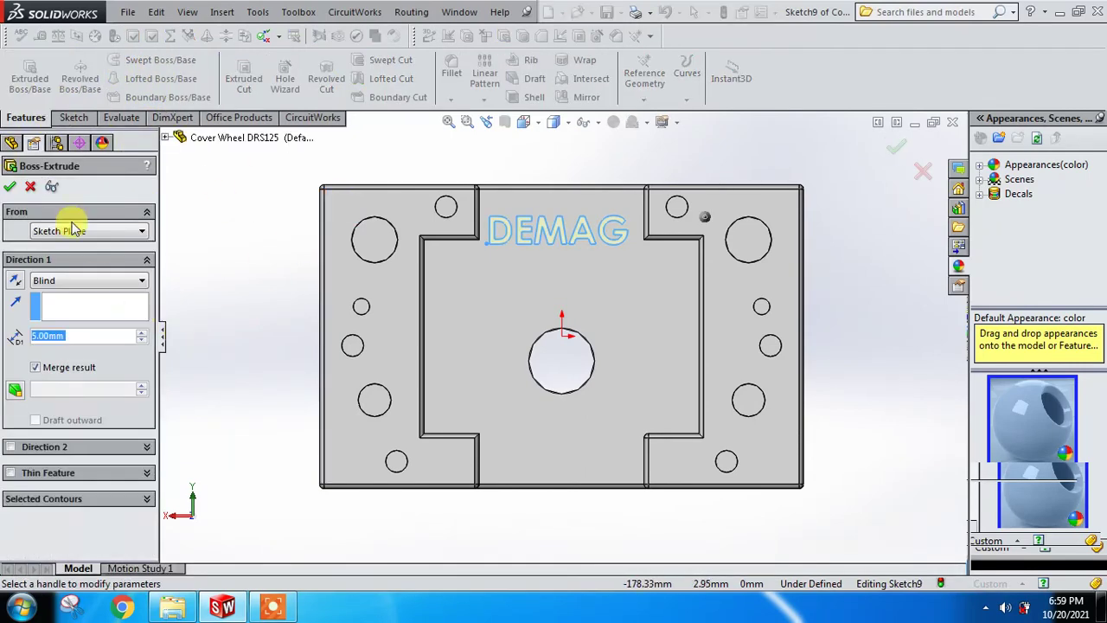
left_click(10, 189)
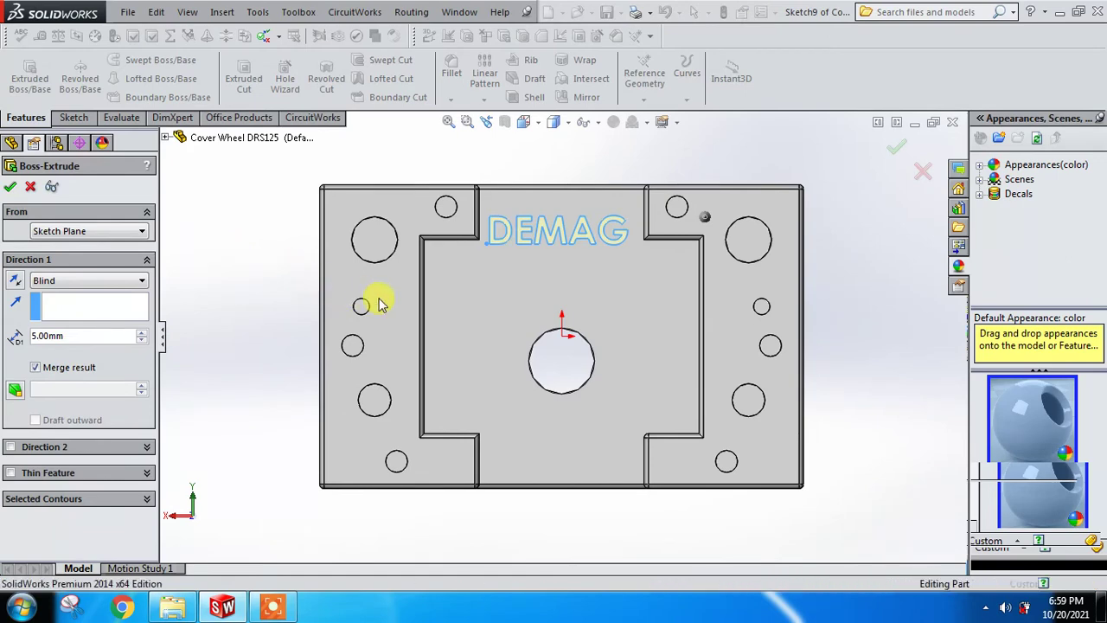
left_click(853, 279)
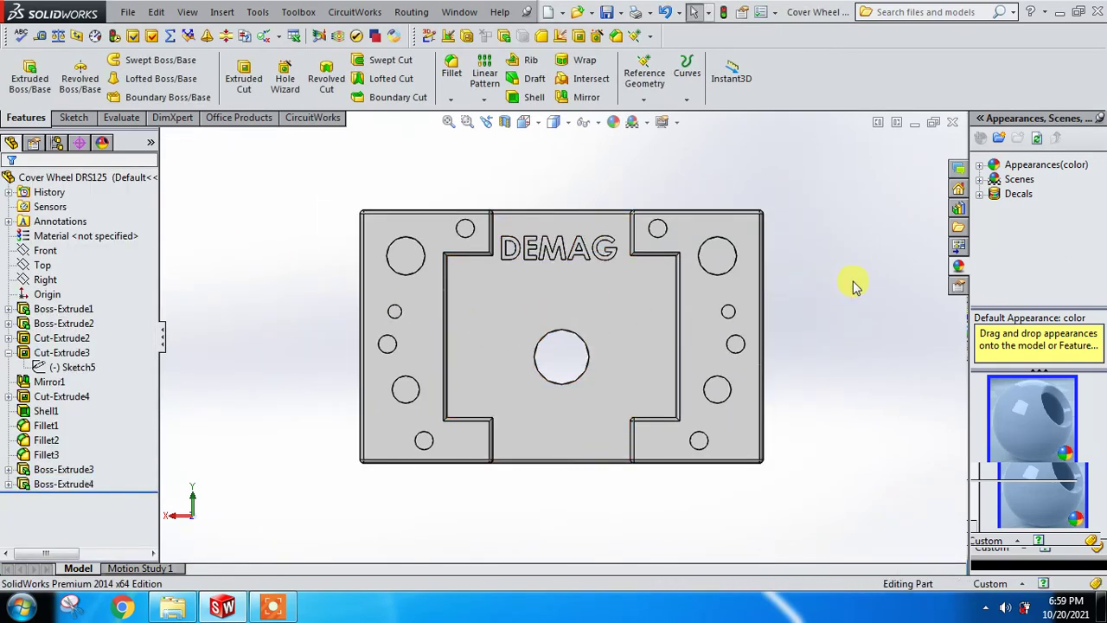
mouse_move(853, 280)
middle_mouse_down()
mouse_move(748, 335)
mouse_move(767, 341)
mouse_move(722, 280)
mouse_move(823, 432)
mouse_move(710, 351)
mouse_move(830, 358)
mouse_move(823, 375)
mouse_move(963, 358)
mouse_move(867, 415)
mouse_move(736, 300)
mouse_move(663, 371)
mouse_move(749, 371)
middle_mouse_up()
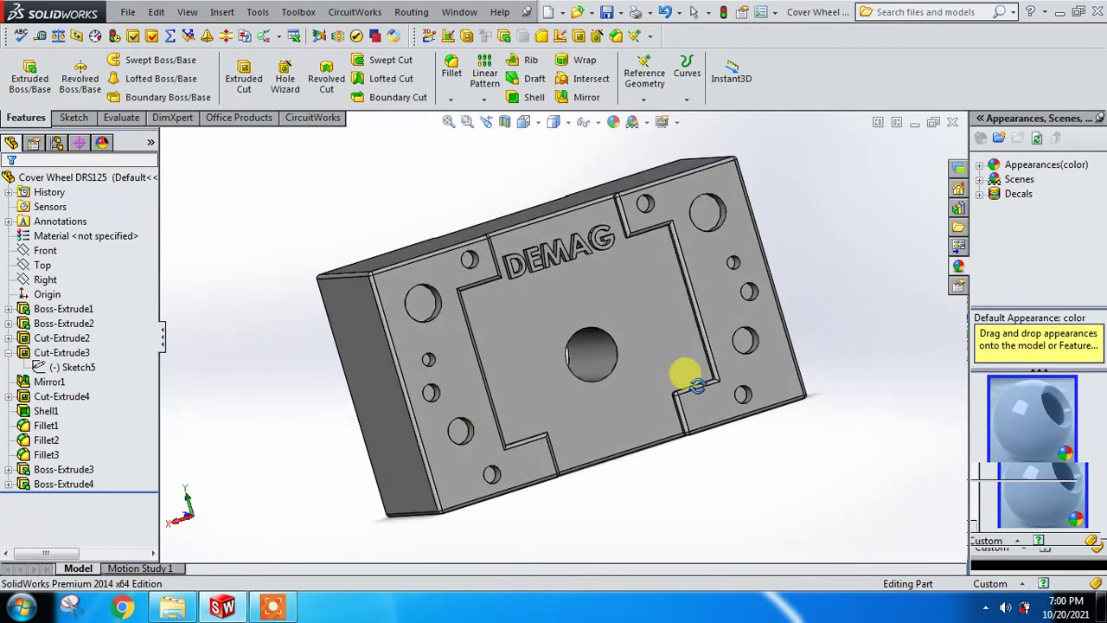
Edit Sketch9 to nudge the DEMAG text higher in the top notch, rebuilding Boss-Extrude4
right_click(87, 485)
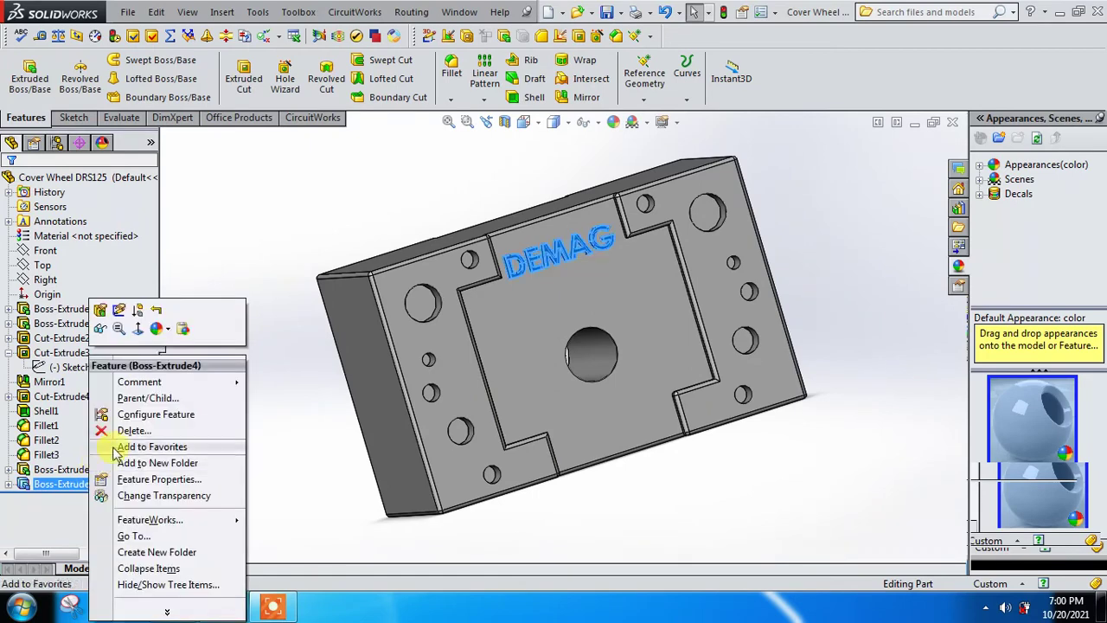
left_click(121, 327)
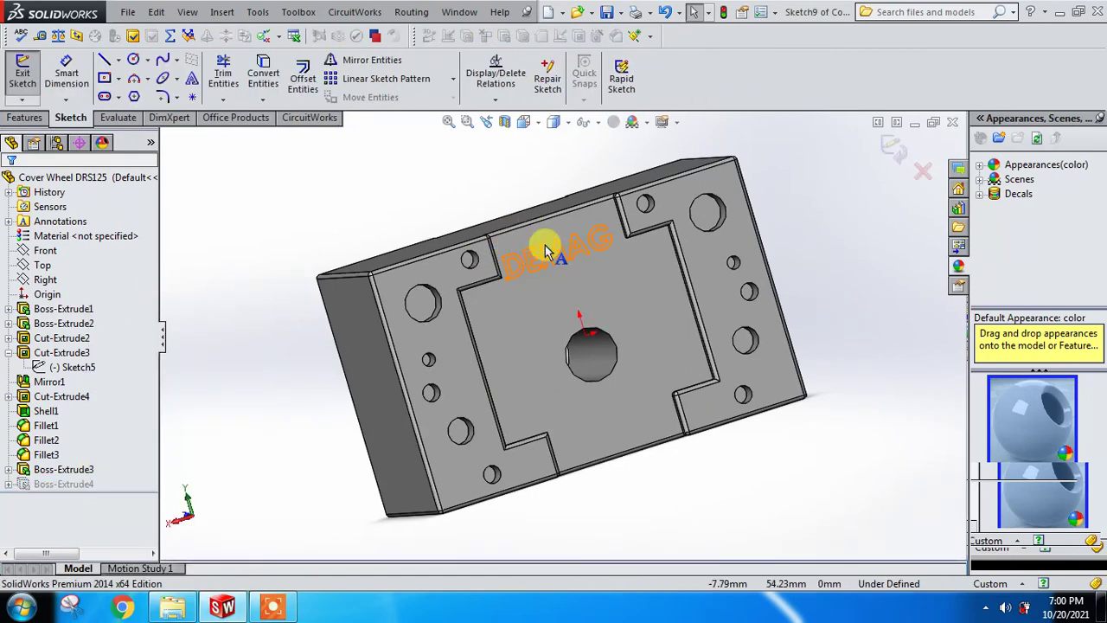
scroll(516, 250, "down", 2)
left_click(523, 122)
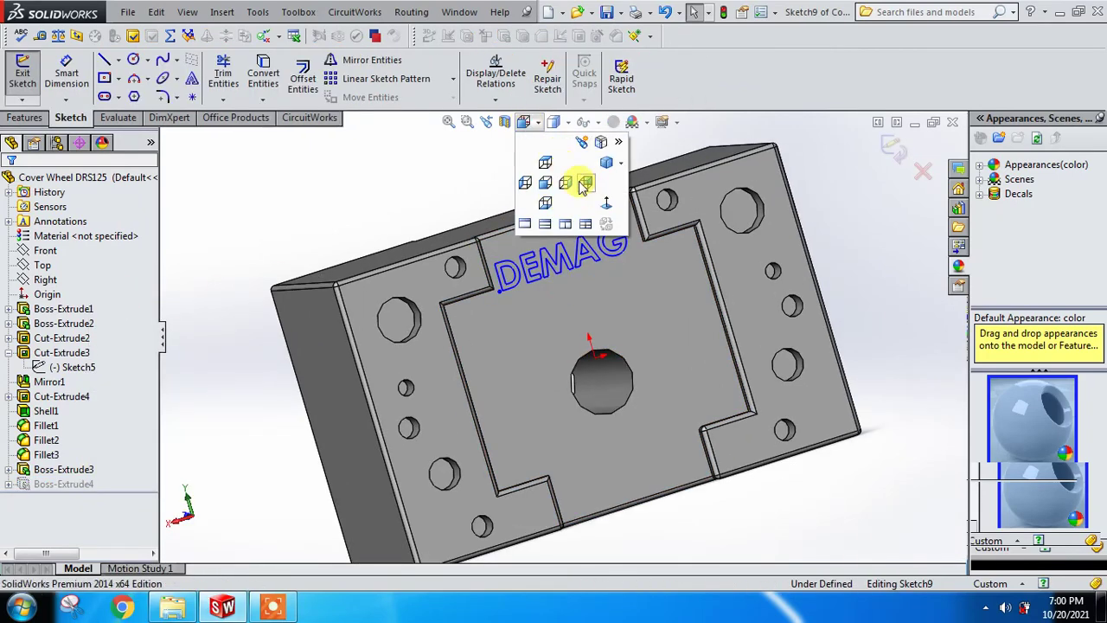
left_click(606, 203)
scroll(571, 260, "down", 2)
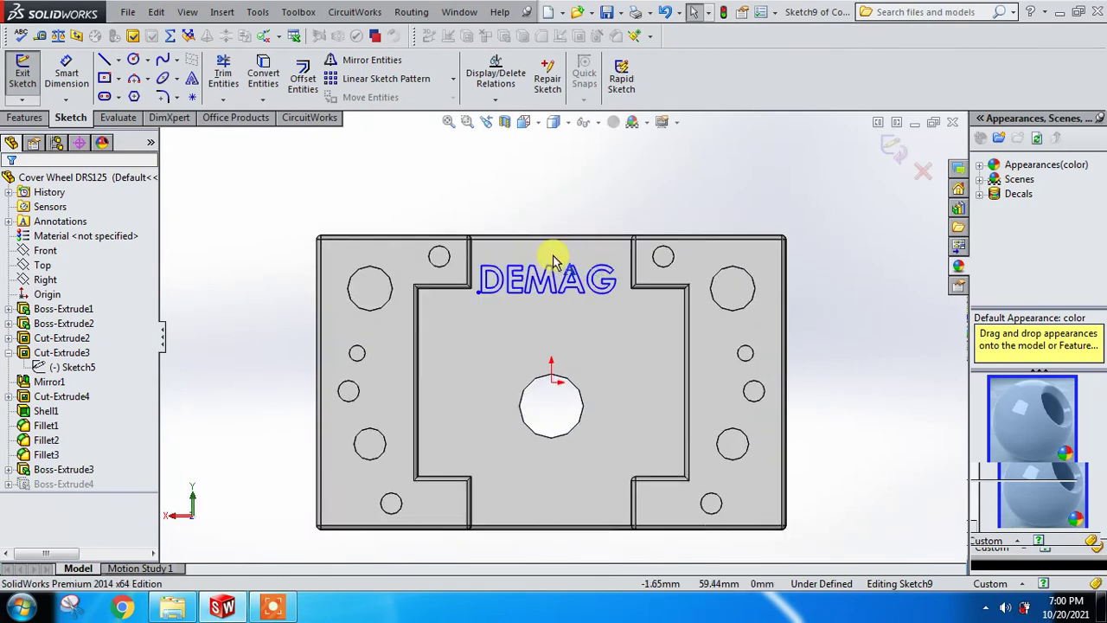
left_click_drag(539, 270, 519, 279)
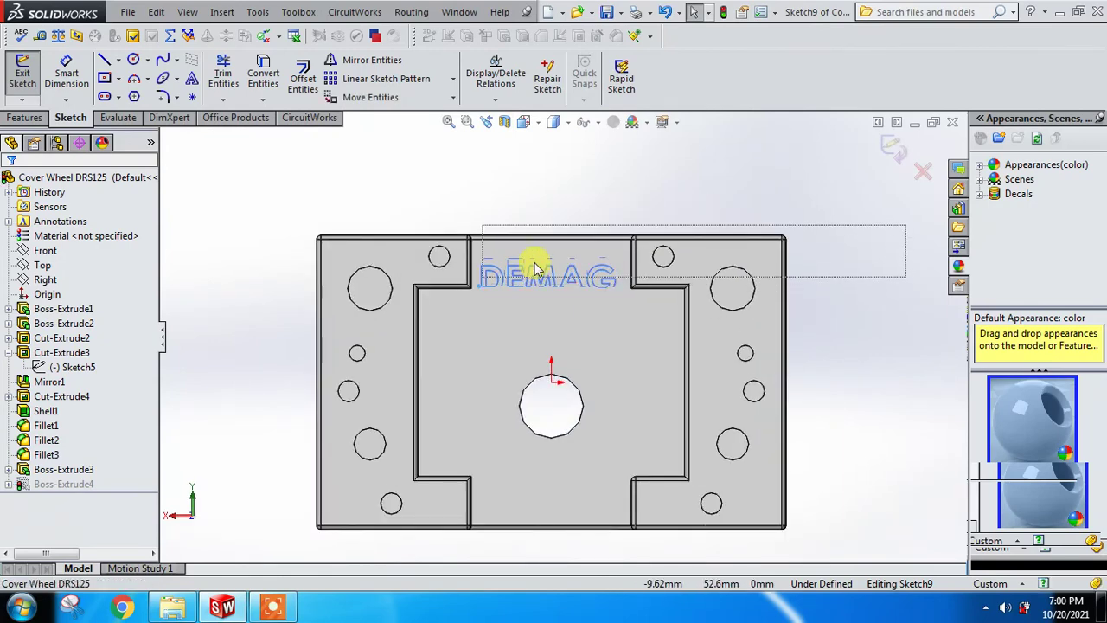
mouse_move(519, 279)
left_mouse_down()
mouse_move(535, 268)
mouse_move(543, 277)
left_mouse_up()
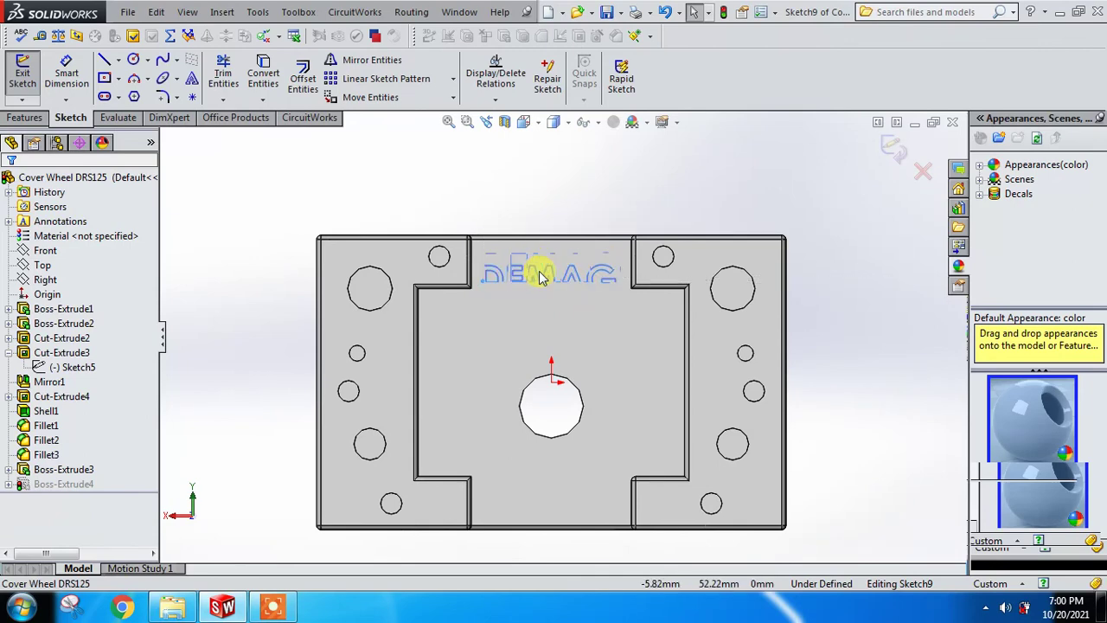
left_click(888, 145)
middle_click_drag(583, 210, 742, 303)
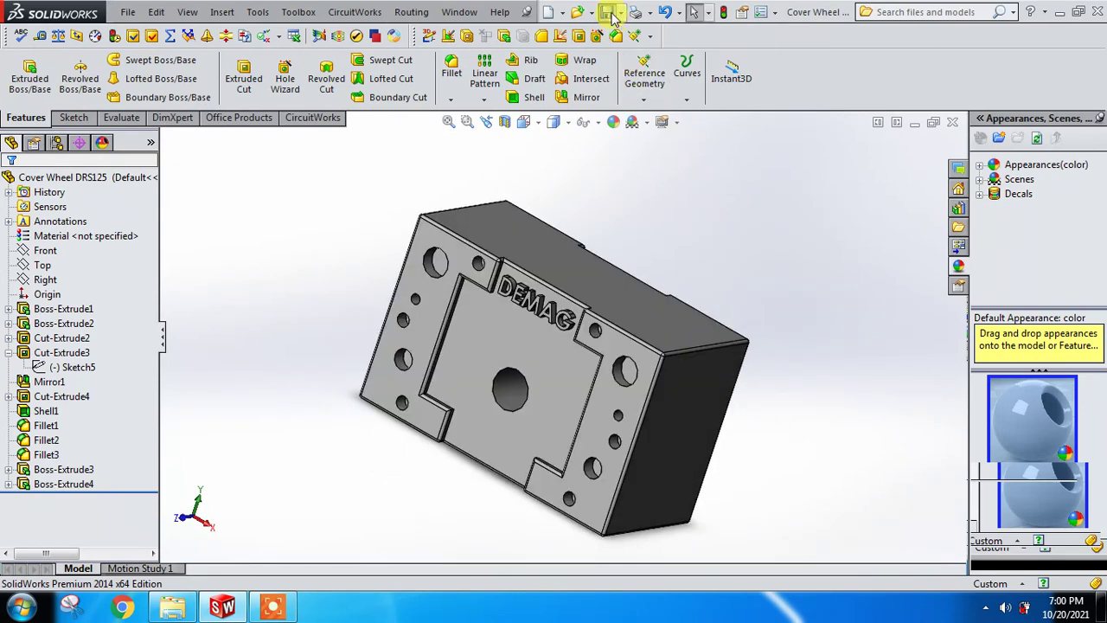
Zoom and orbit the Cover Wheel DRS125 part to view its side and top
scroll(693, 290, "down", 2)
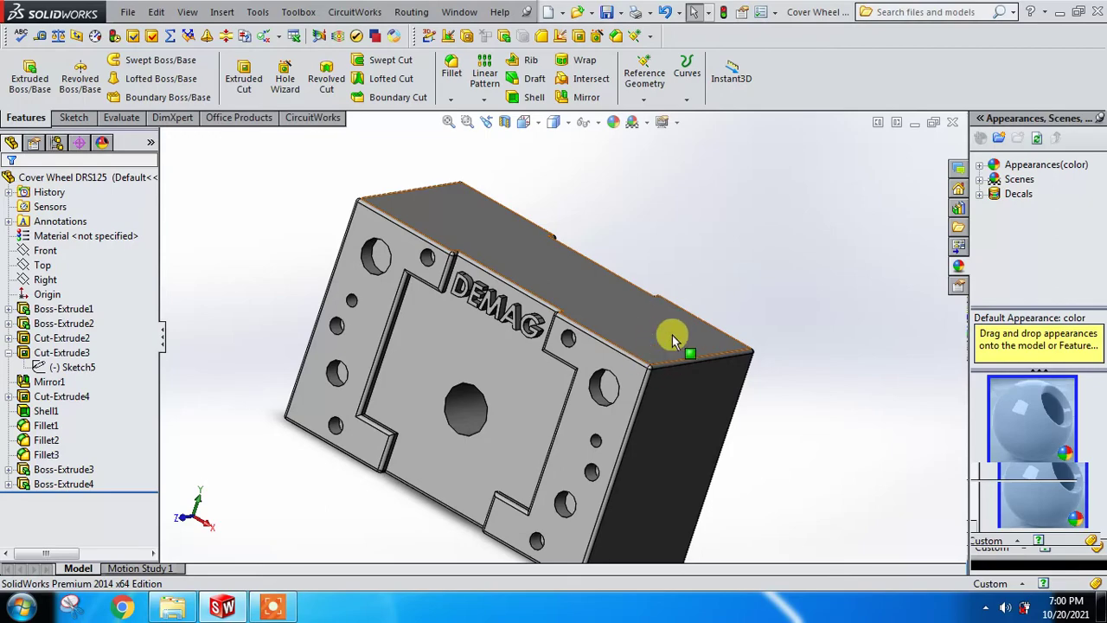
mouse_move(672, 335)
middle_mouse_down()
mouse_move(667, 309)
mouse_move(773, 334)
mouse_move(756, 358)
mouse_move(840, 321)
mouse_move(804, 353)
middle_mouse_up()
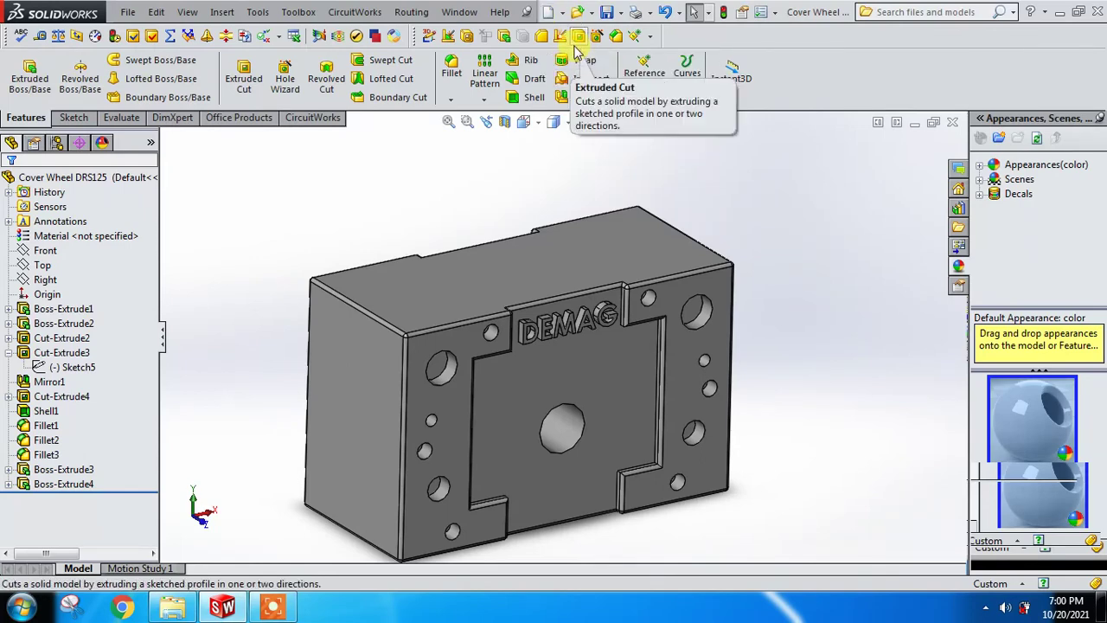
Make a new assembly from the cover part, fixing Cover Wheel DRS125 at the origin
left_click(563, 14)
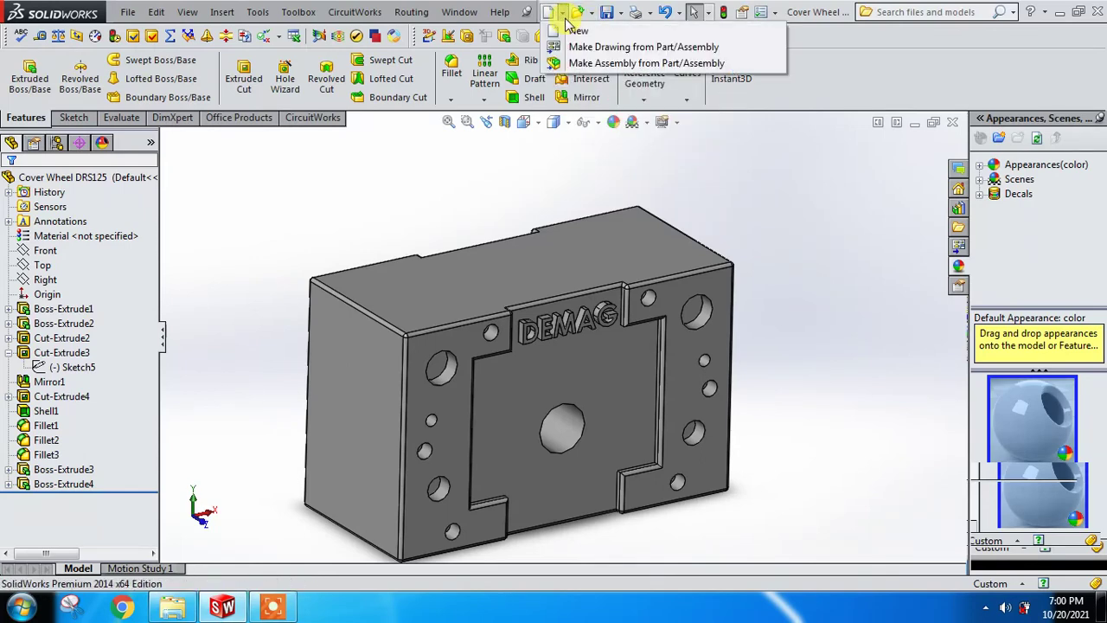
left_click(606, 67)
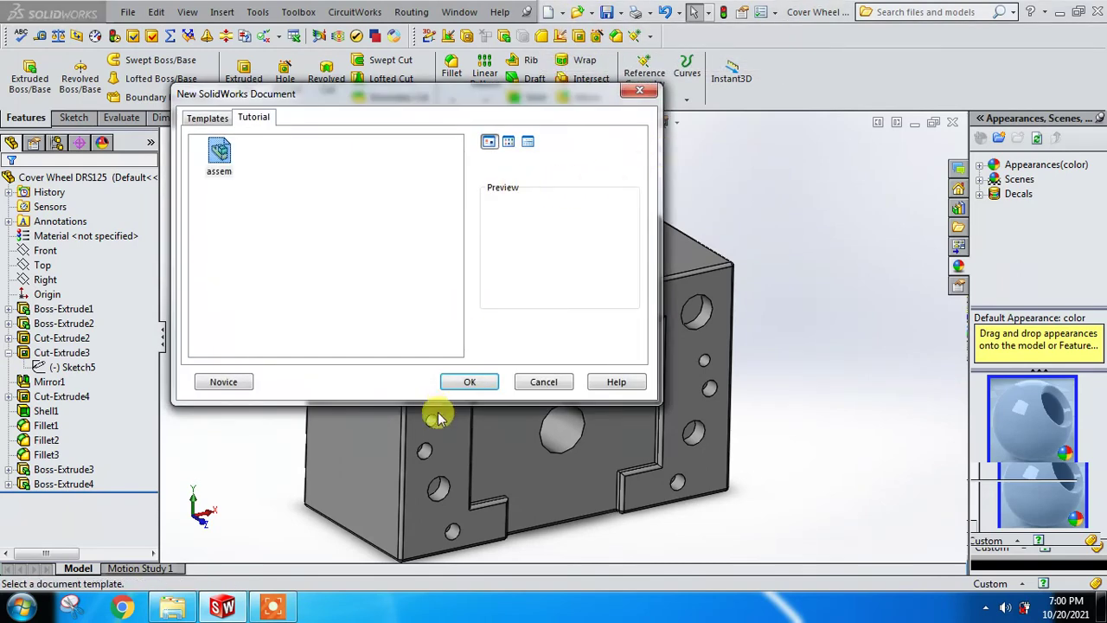
left_click(455, 385)
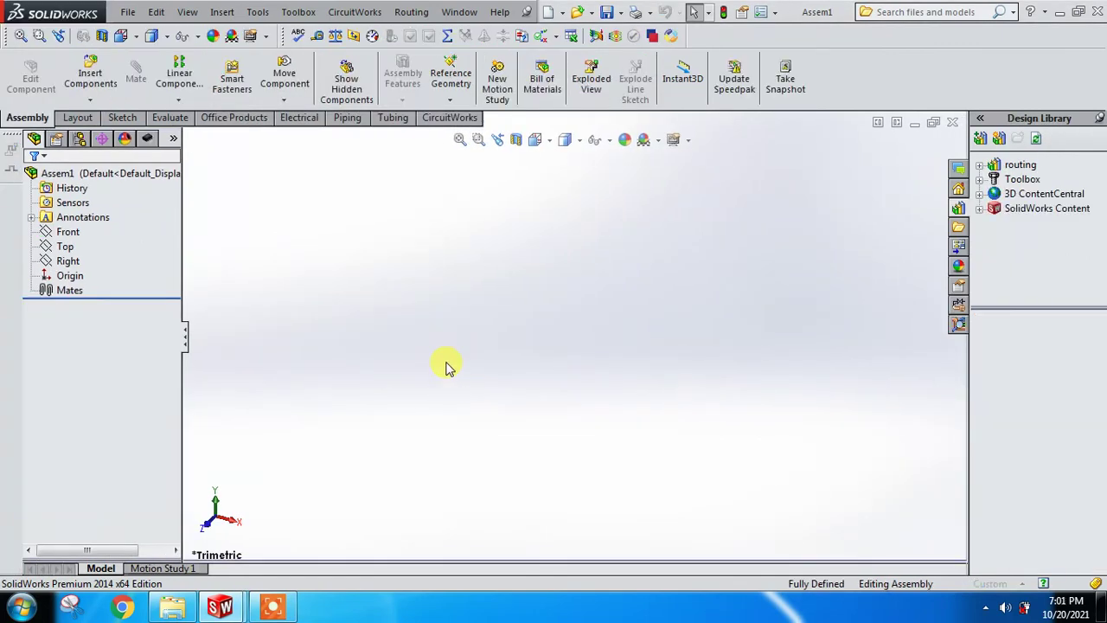
left_click(557, 335)
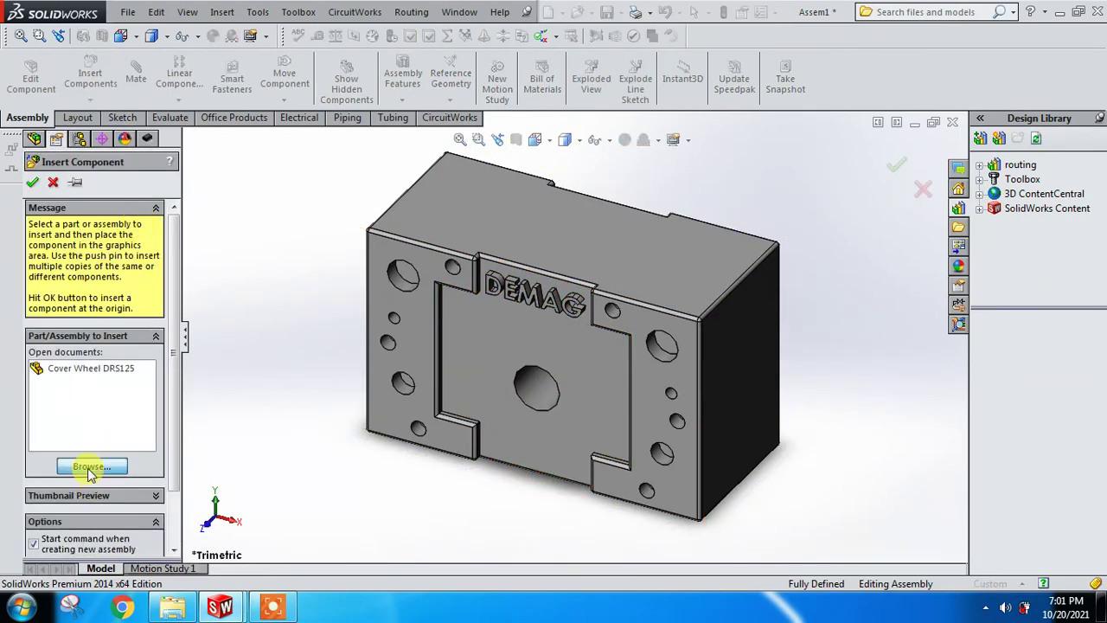
Insert Wheel.SLDPRT and place it beside the cover in the assembly
left_click(89, 468)
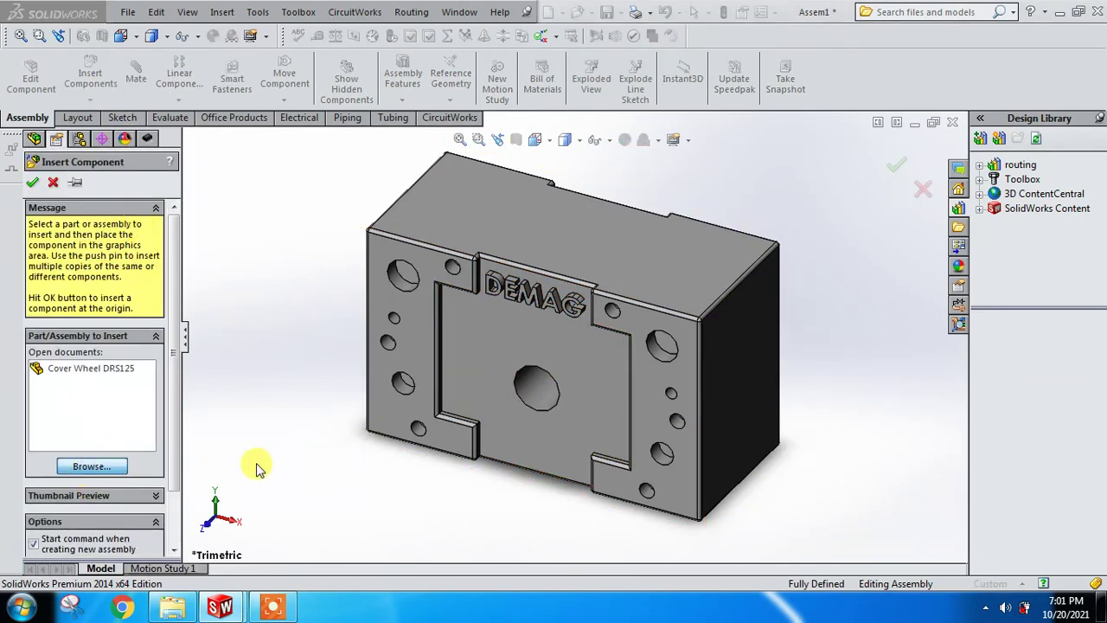
left_click(92, 466)
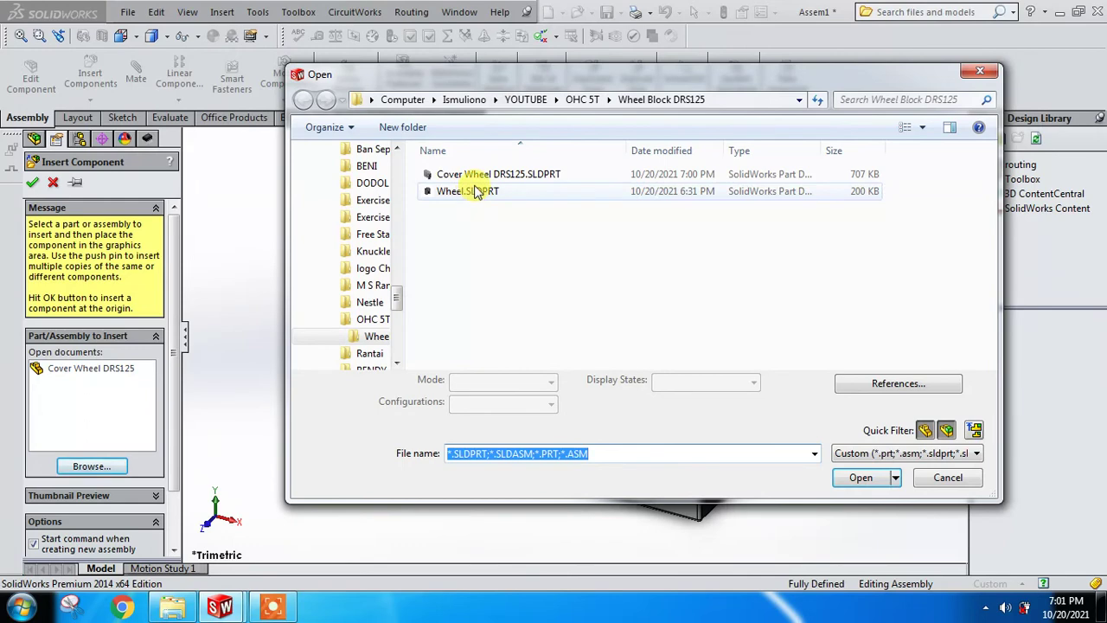
left_click(476, 190)
left_click(859, 478)
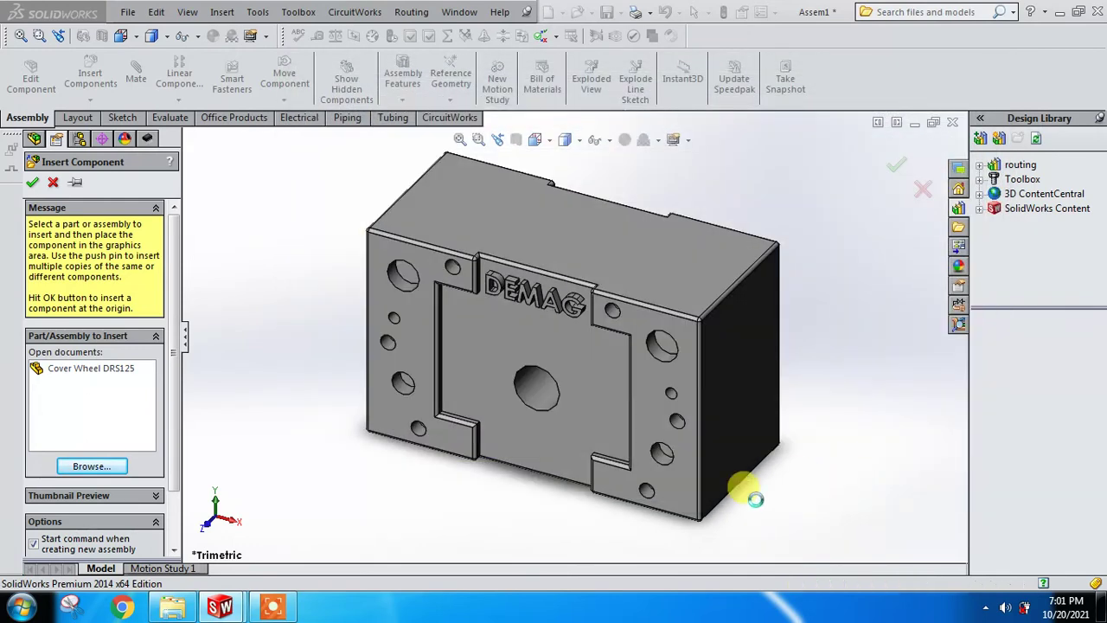
scroll(614, 532, "down", 2)
scroll(573, 507, "up", 3)
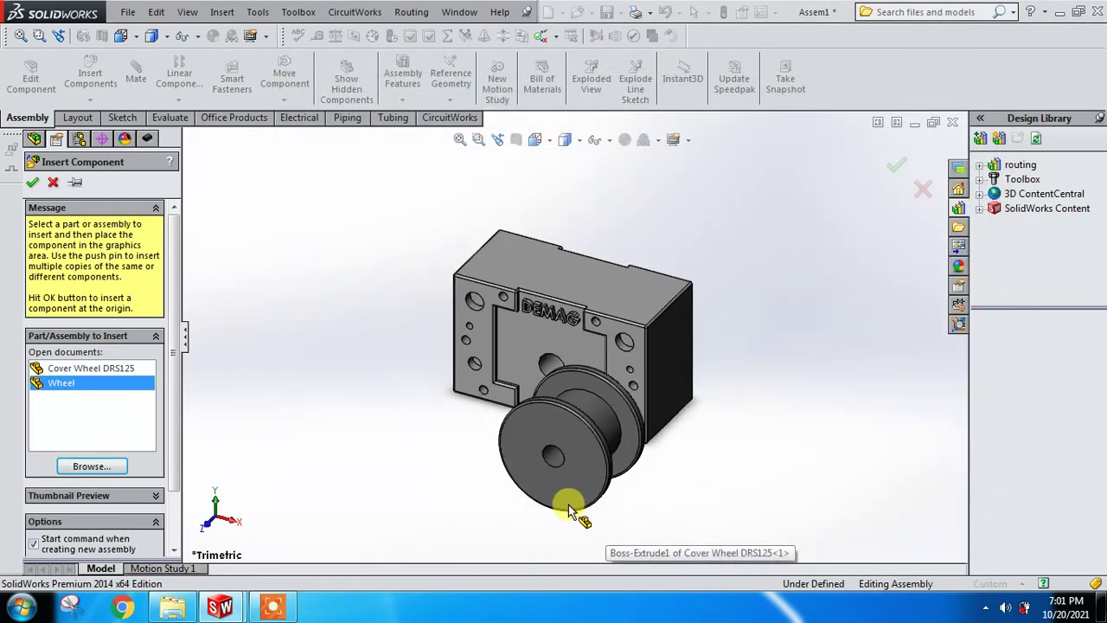
scroll(563, 457, "down", 4)
scroll(544, 420, "down", 2)
scroll(543, 415, "up", 2)
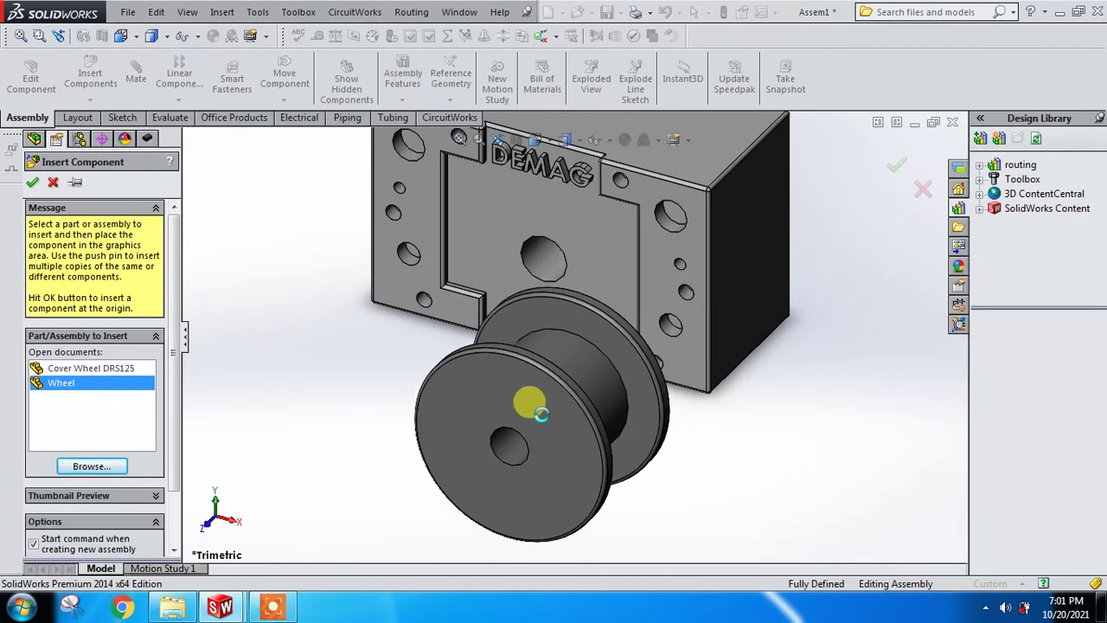
left_click(531, 408)
mouse_move(543, 420)
middle_mouse_down()
mouse_move(500, 250)
mouse_move(507, 304)
middle_mouse_up()
scroll(510, 368, "down", 4)
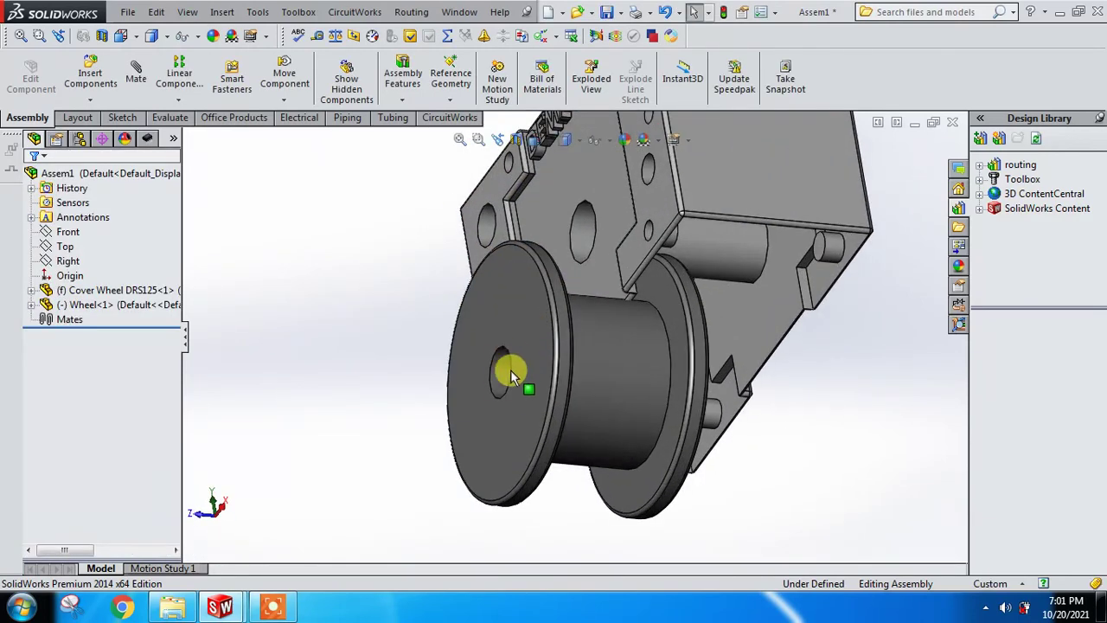
Mate the wheel bore concentric with the cover's inner shaft
left_click(495, 374)
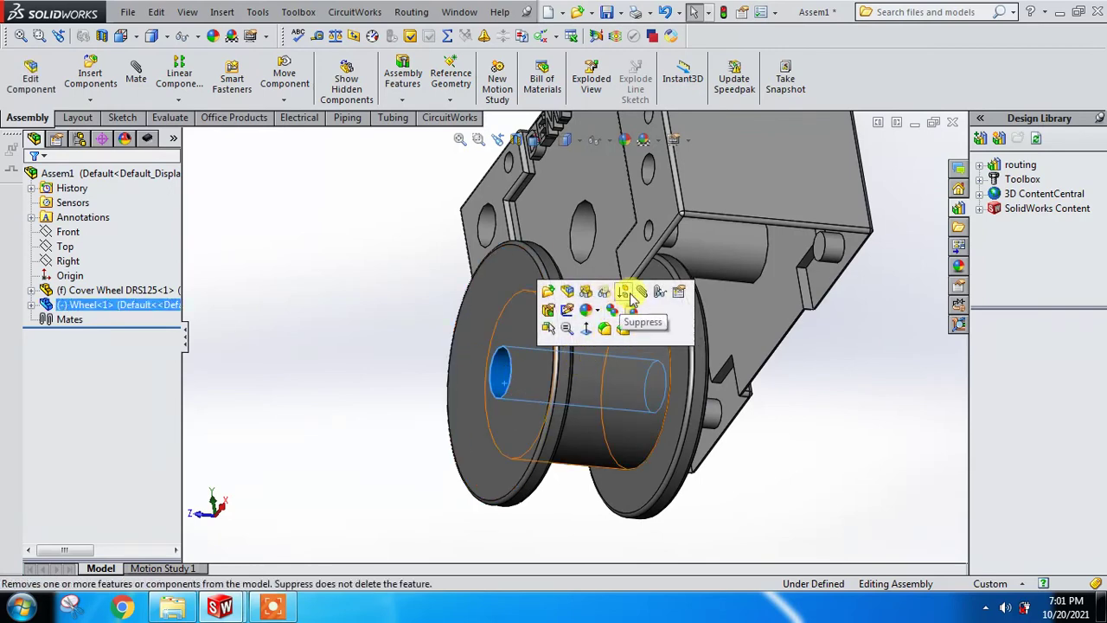
key("m")
left_click(711, 258)
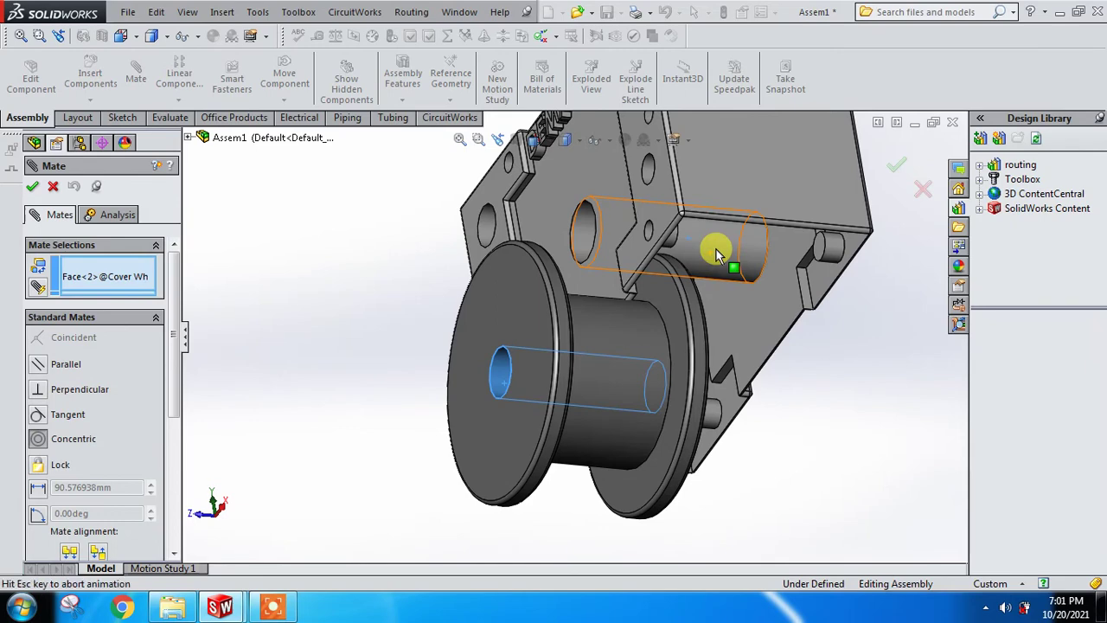
left_click(716, 249)
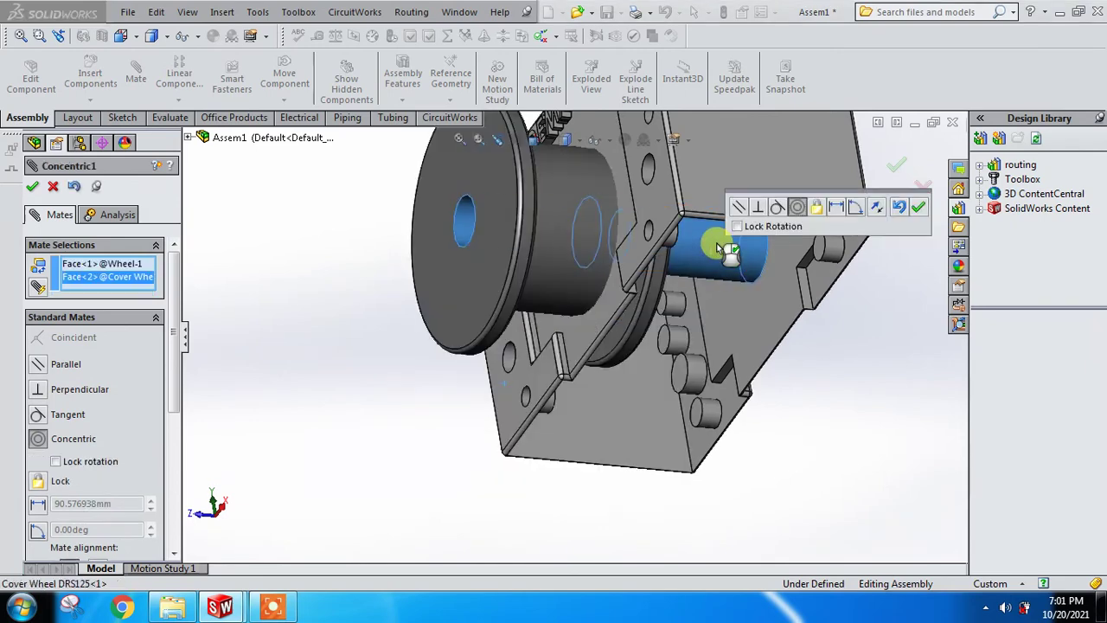
left_click(916, 212)
Slide the wheel along its axis and select both wheel flange faces for a Width mate
mouse_move(735, 265)
middle_mouse_down()
mouse_move(712, 257)
mouse_move(528, 279)
middle_mouse_up()
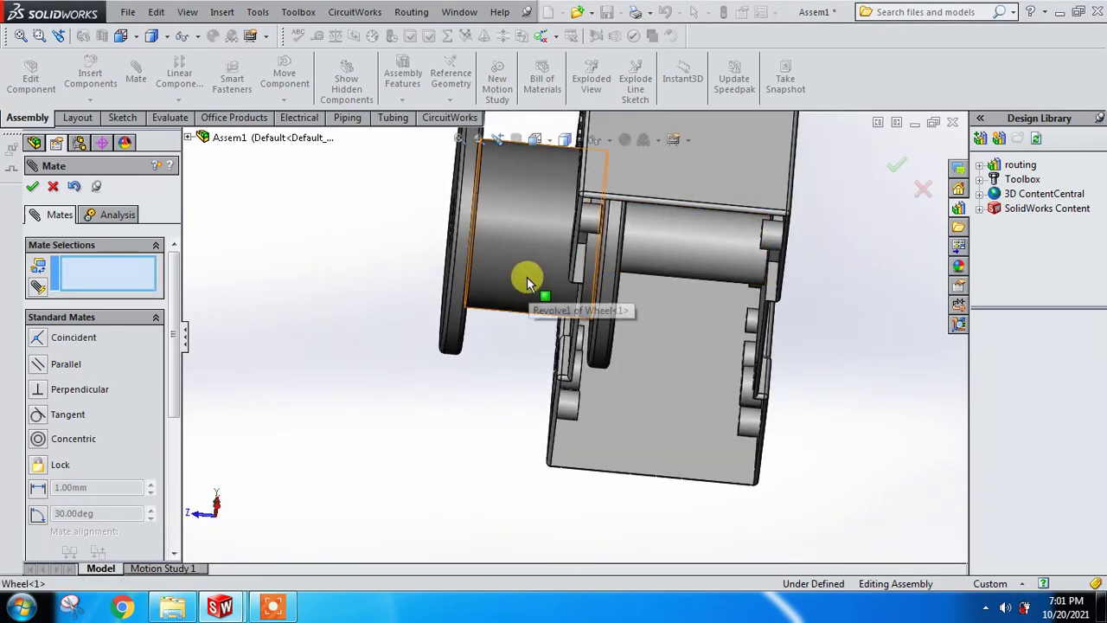
left_click_drag(528, 279, 392, 277)
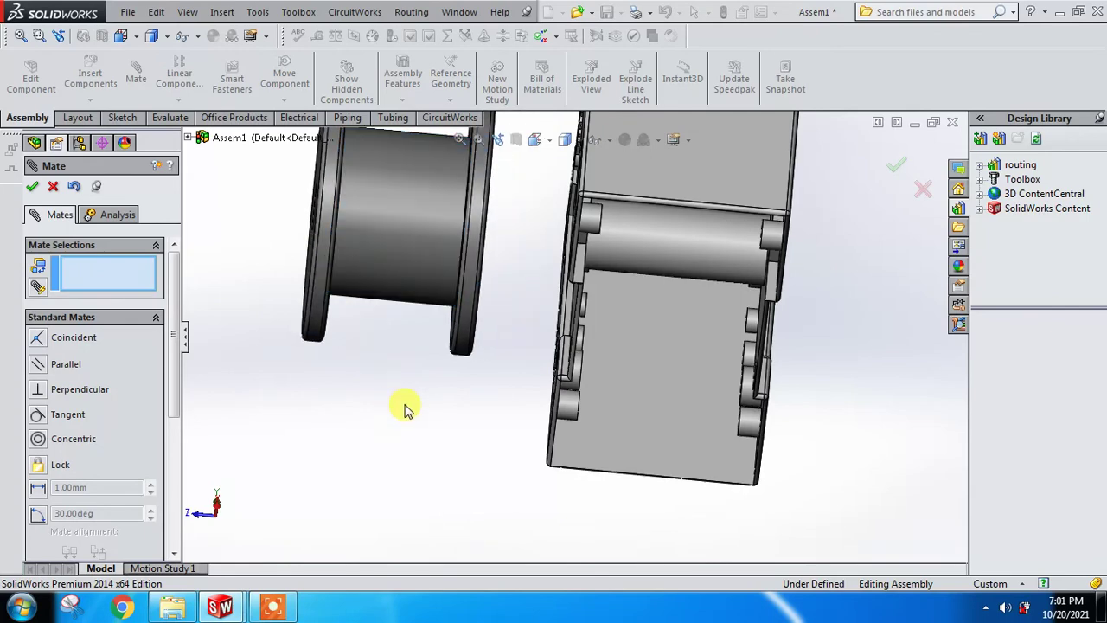
middle_click_drag(407, 409, 415, 410)
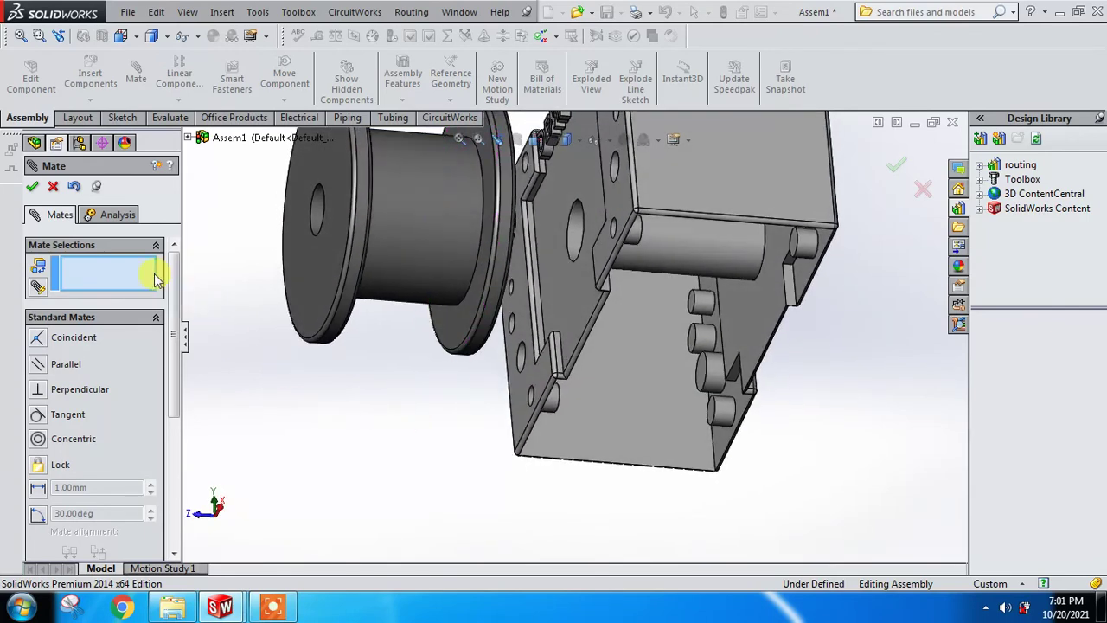
left_click_drag(173, 315, 182, 412)
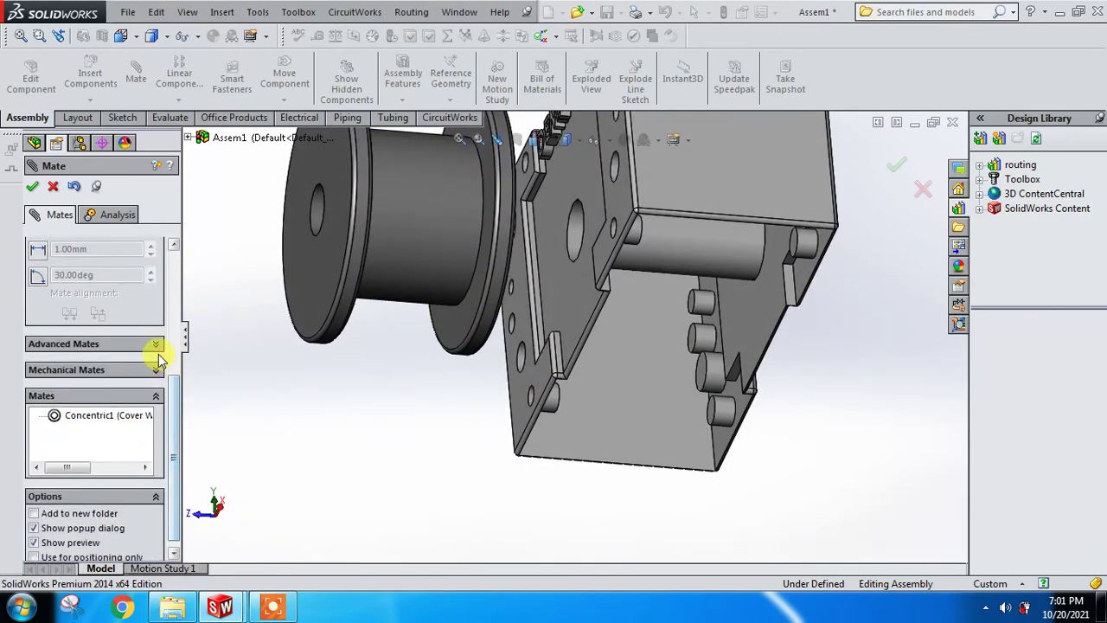
scroll(177, 391, "up", 2)
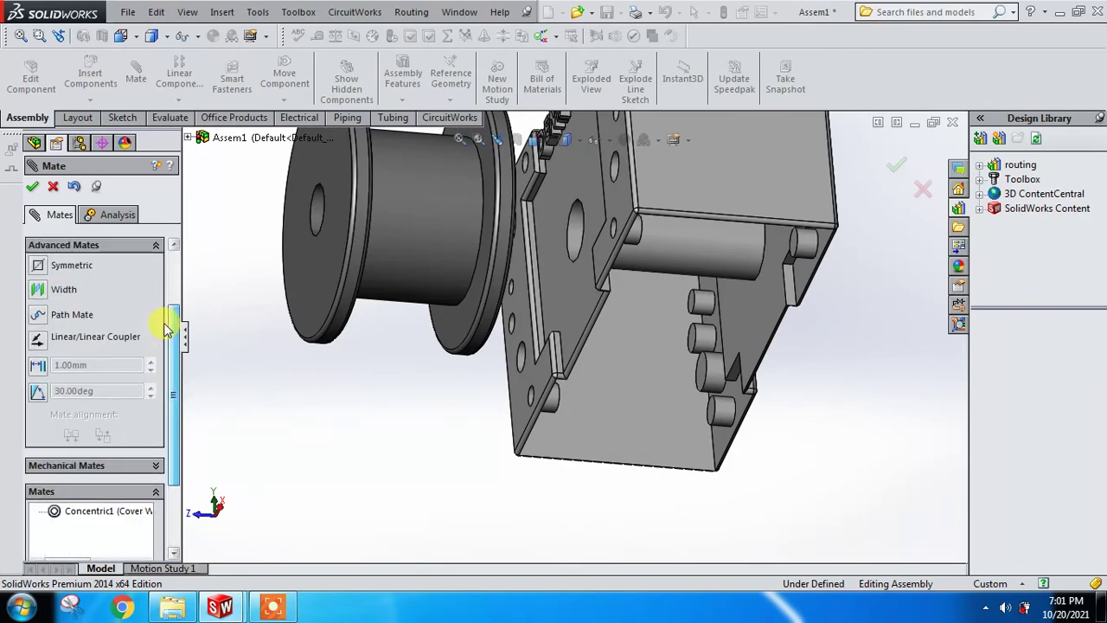
scroll(161, 323, "up", 2)
scroll(74, 321, "up", 2)
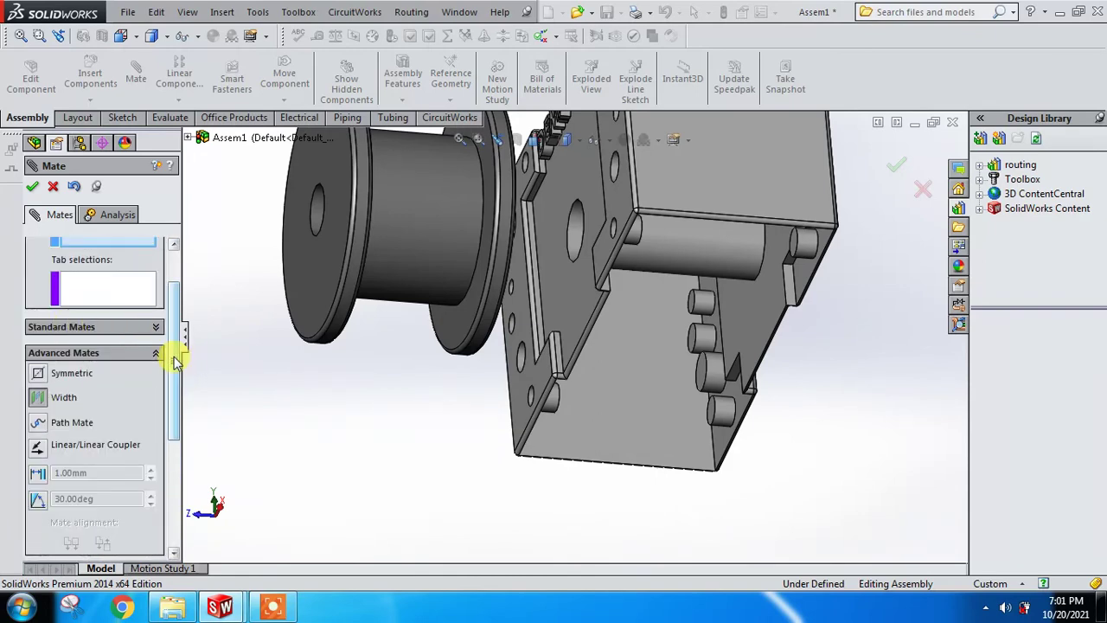
scroll(170, 329, "up", 2)
left_click(319, 246)
middle_click_drag(352, 303, 302, 267)
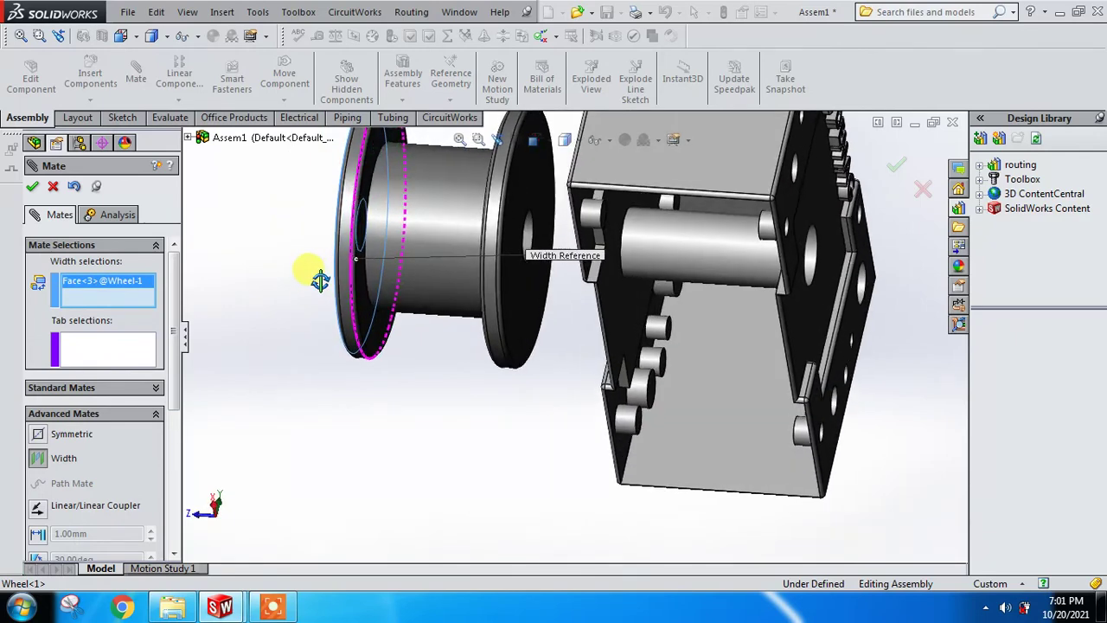
left_click(521, 308)
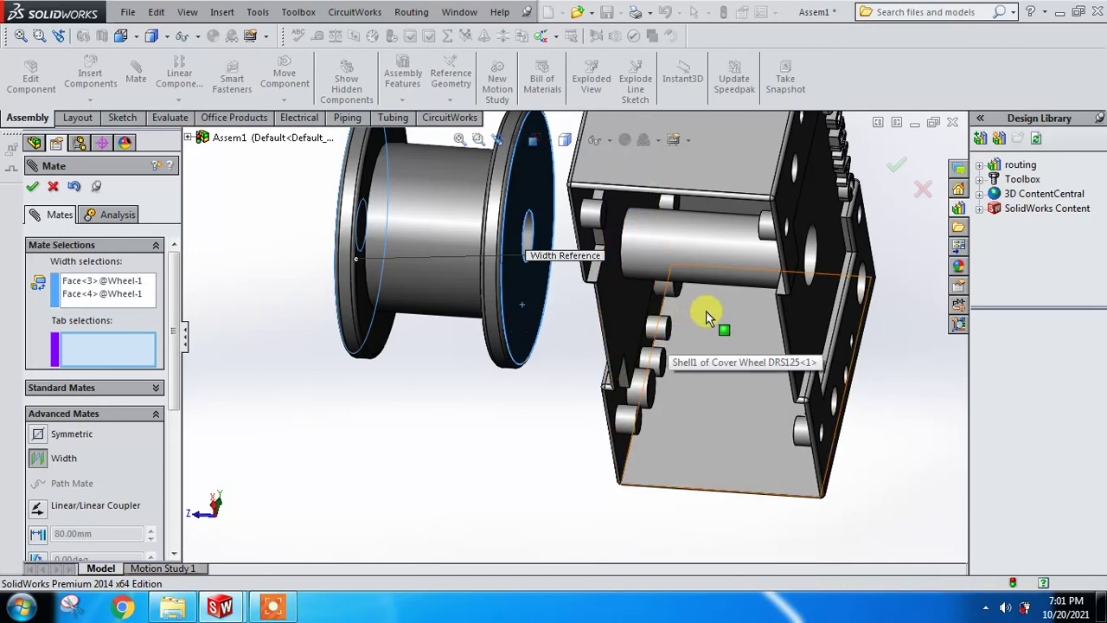
Add the cover's two inner side faces and confirm the Width mate centring the wheel
mouse_move(710, 314)
middle_mouse_down()
mouse_move(700, 302)
mouse_move(740, 336)
mouse_move(853, 346)
mouse_move(766, 320)
mouse_move(791, 313)
middle_mouse_up()
left_click(647, 316)
left_click(886, 327)
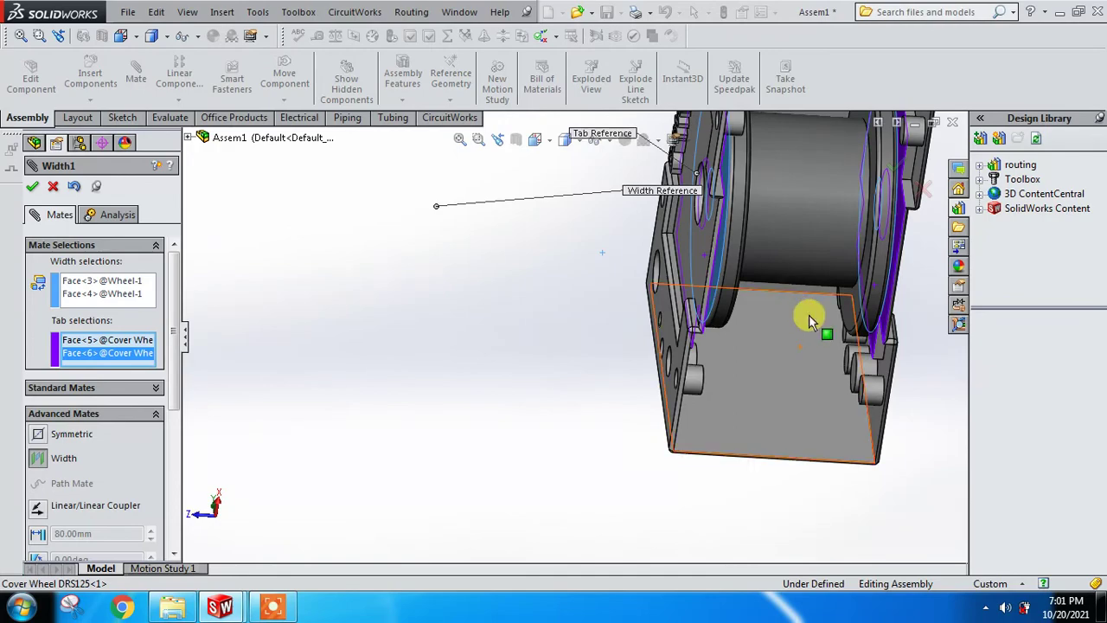
middle_click_drag(794, 309, 781, 339)
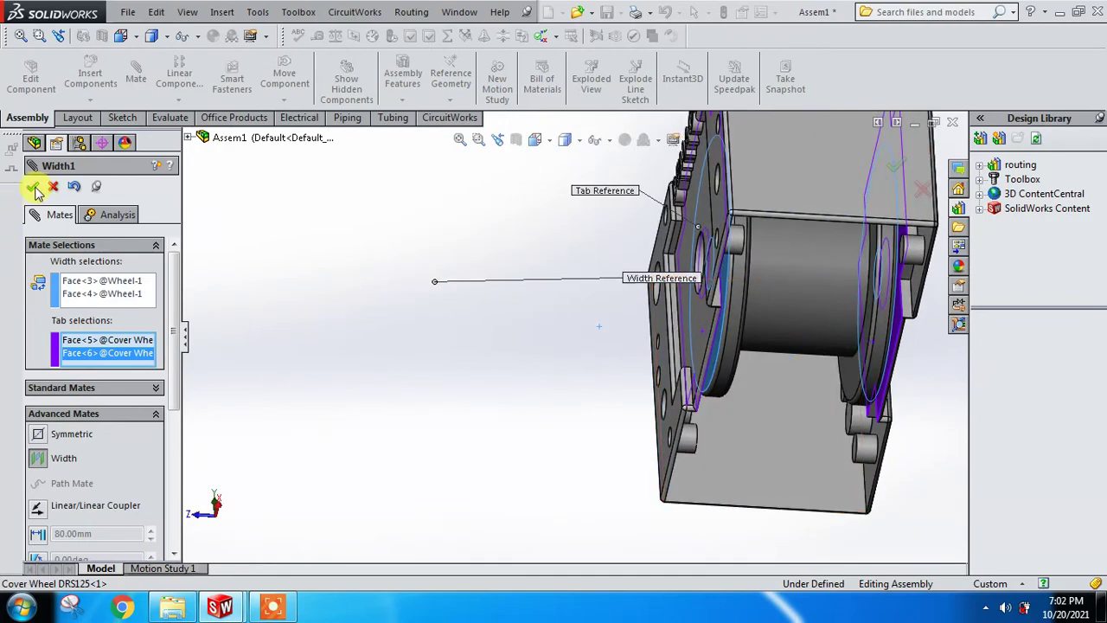
left_click(33, 186)
left_click(31, 186)
mouse_move(526, 289)
middle_mouse_down()
mouse_move(563, 298)
mouse_move(643, 272)
mouse_move(667, 296)
mouse_move(626, 285)
mouse_move(632, 299)
mouse_move(618, 280)
mouse_move(628, 279)
middle_mouse_up()
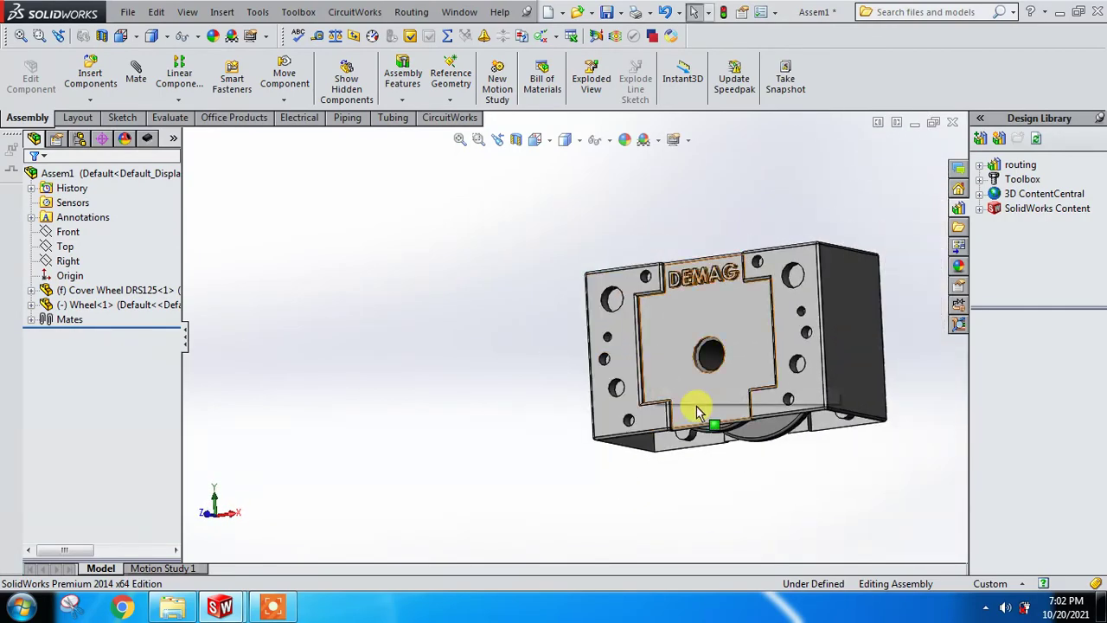
View the DEMAG face head-on with Normal To, then right-click the cover for its options
scroll(699, 411, "down", 3)
mouse_move(761, 421)
middle_mouse_down()
mouse_move(704, 375)
mouse_move(749, 353)
mouse_move(761, 424)
mouse_move(805, 452)
mouse_move(808, 425)
mouse_move(823, 437)
middle_mouse_up()
left_click(749, 353)
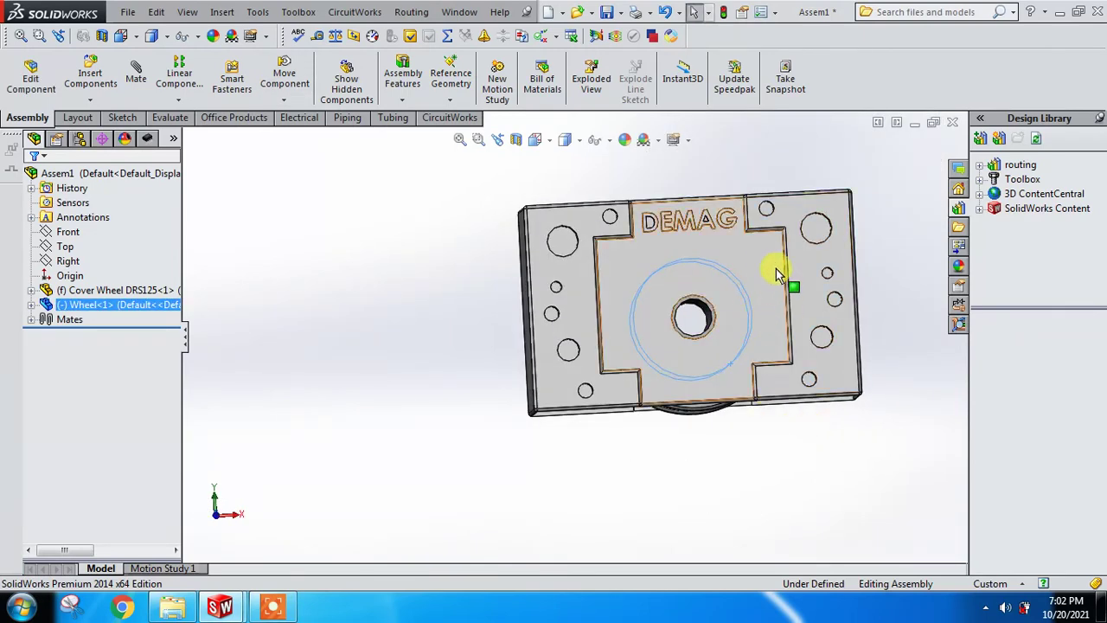
left_click(776, 275)
left_click(870, 201)
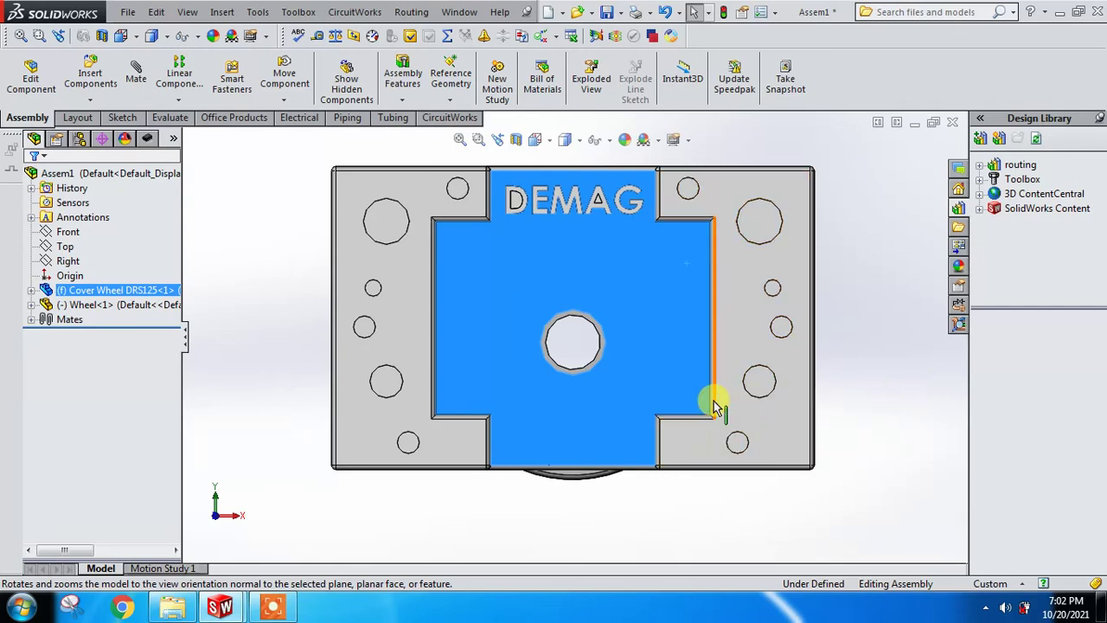
mouse_move(563, 420)
middle_mouse_down()
mouse_move(510, 433)
mouse_move(601, 358)
middle_mouse_up()
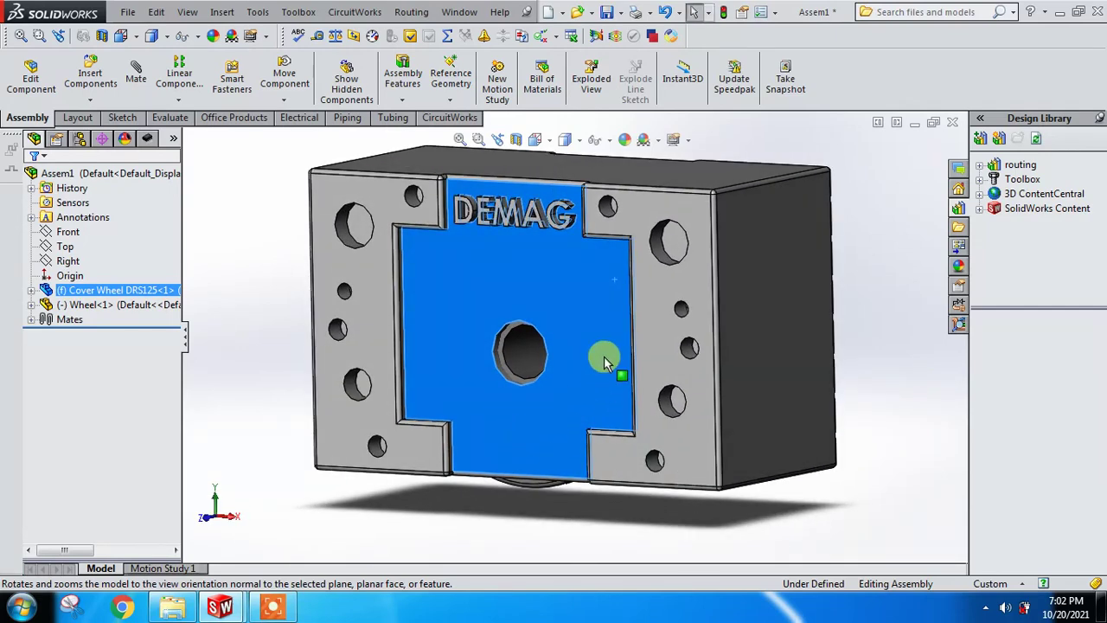
right_click(579, 294)
Open the cover part and edit the sketch of the central hole's Cut-Extrude4
left_click(591, 161)
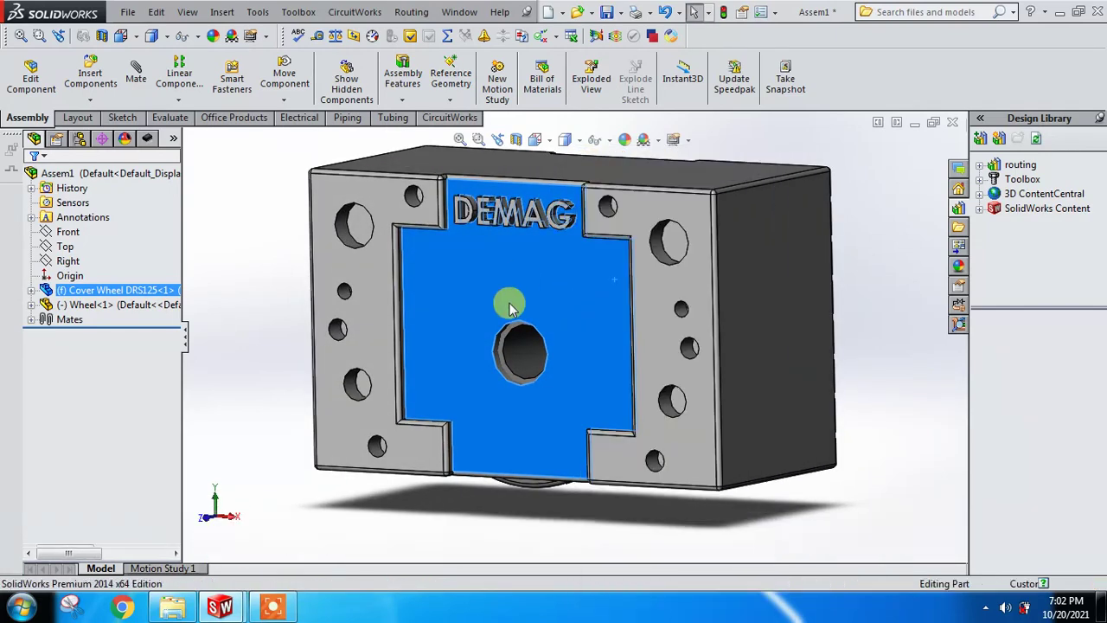
mouse_move(509, 304)
middle_mouse_down()
mouse_move(413, 362)
mouse_move(457, 382)
middle_mouse_up()
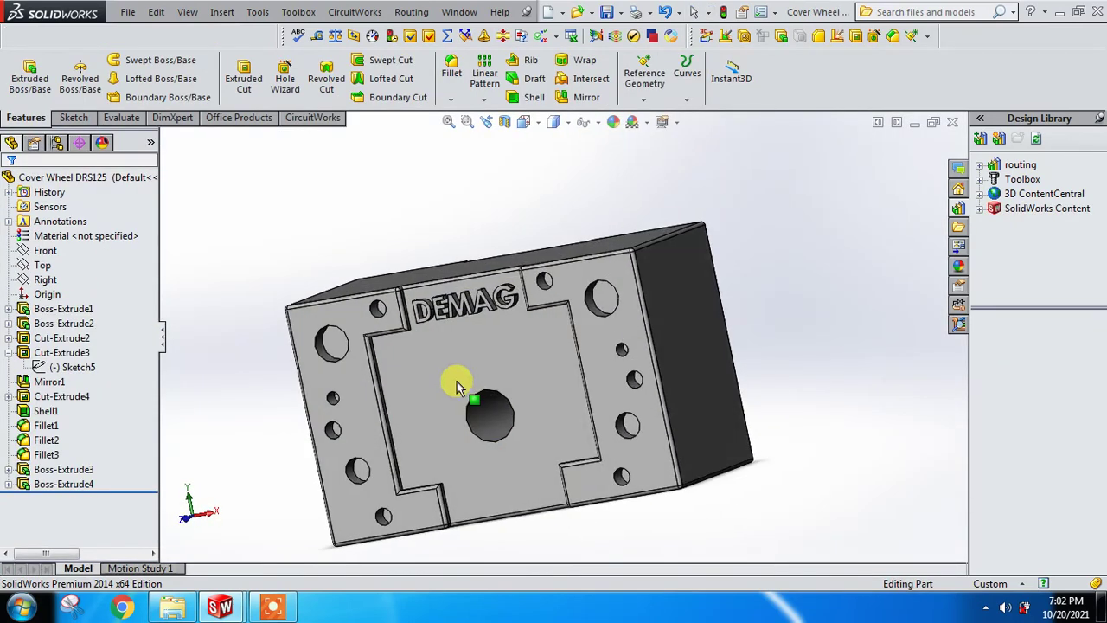
left_click(502, 422)
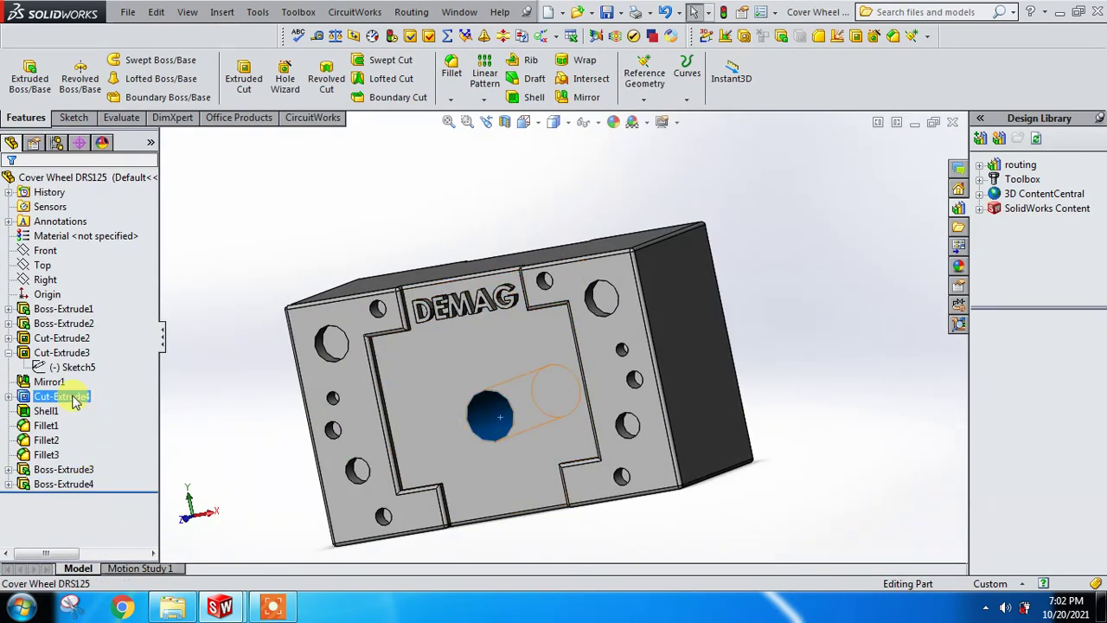
right_click(76, 400)
left_click(102, 313)
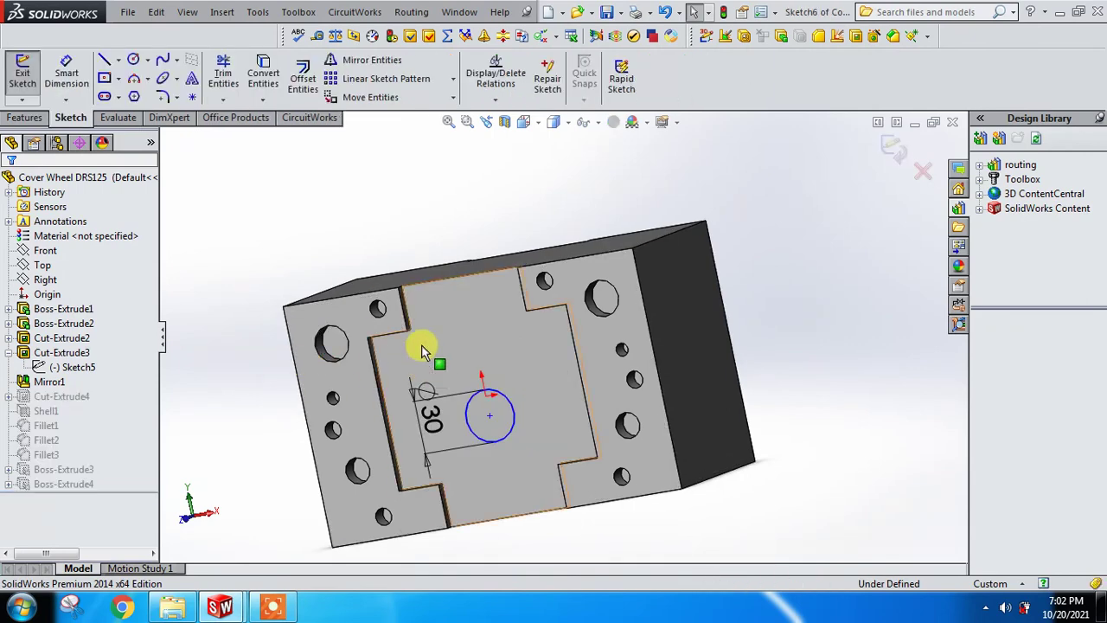
Dimension the hole centre 45 mm from the bottom edge, exit the sketch, and return to Assem1
left_click(66, 74)
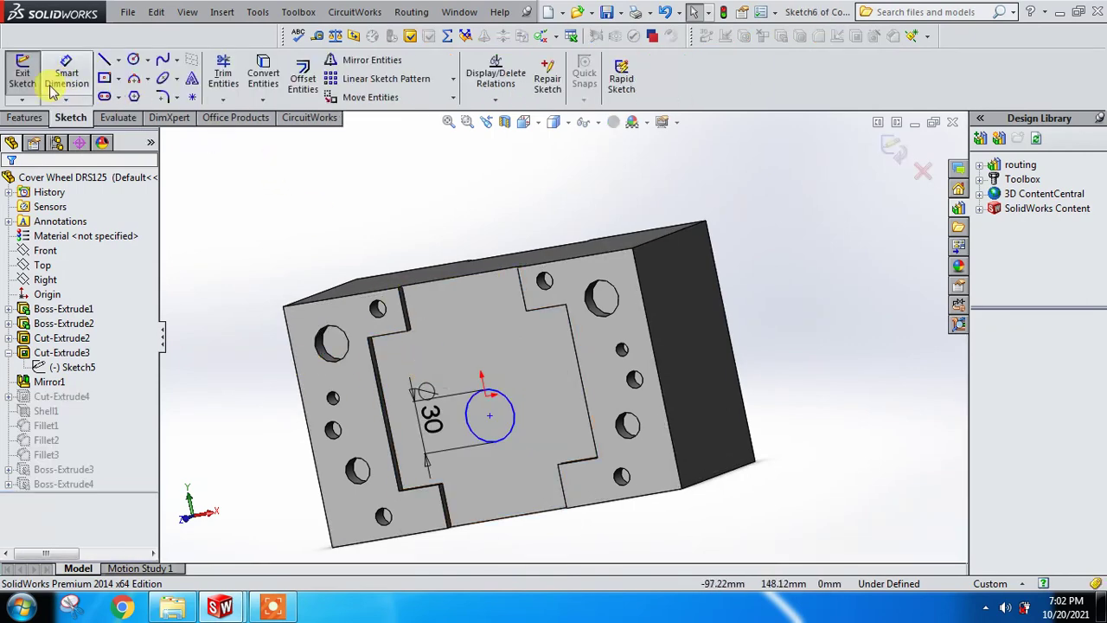
left_click(490, 417)
left_click(519, 519)
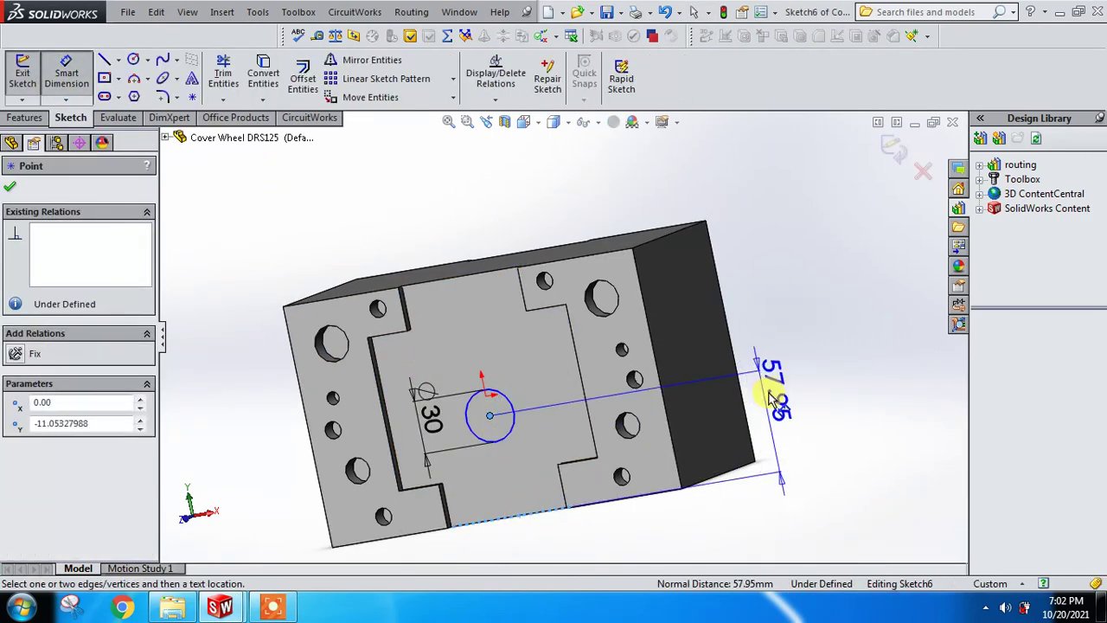
left_click(804, 391)
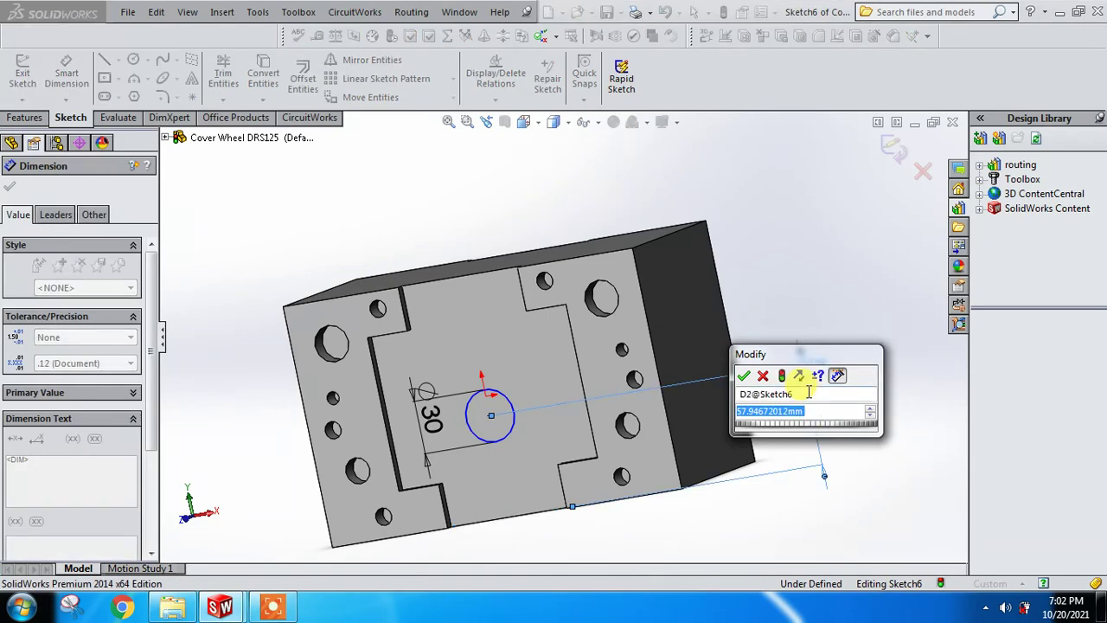
type("45")
key("Return")
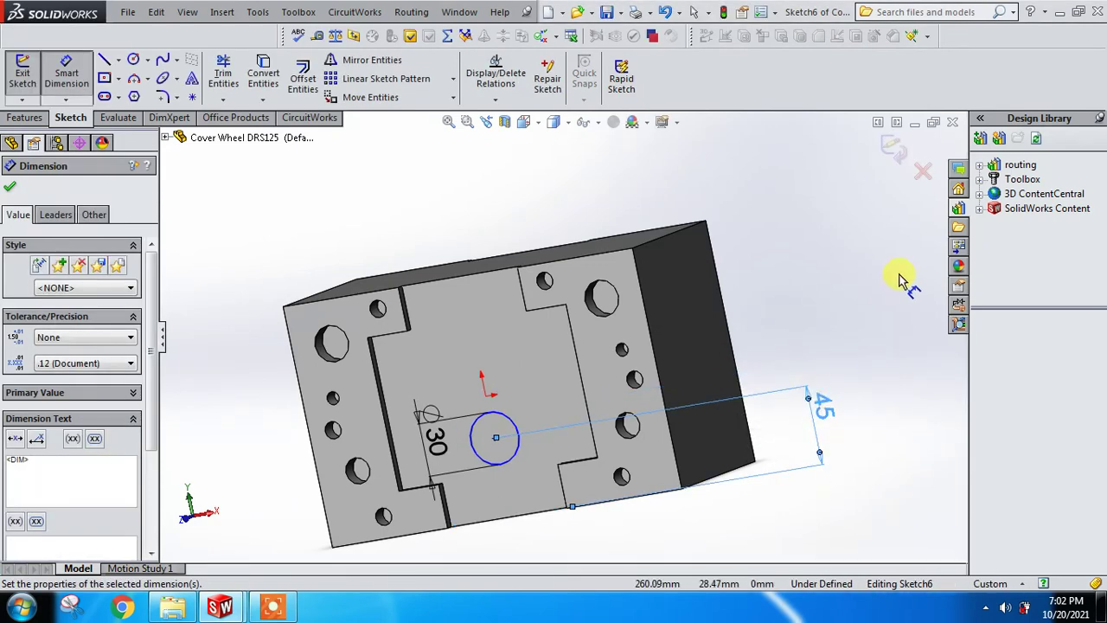
left_click(893, 147)
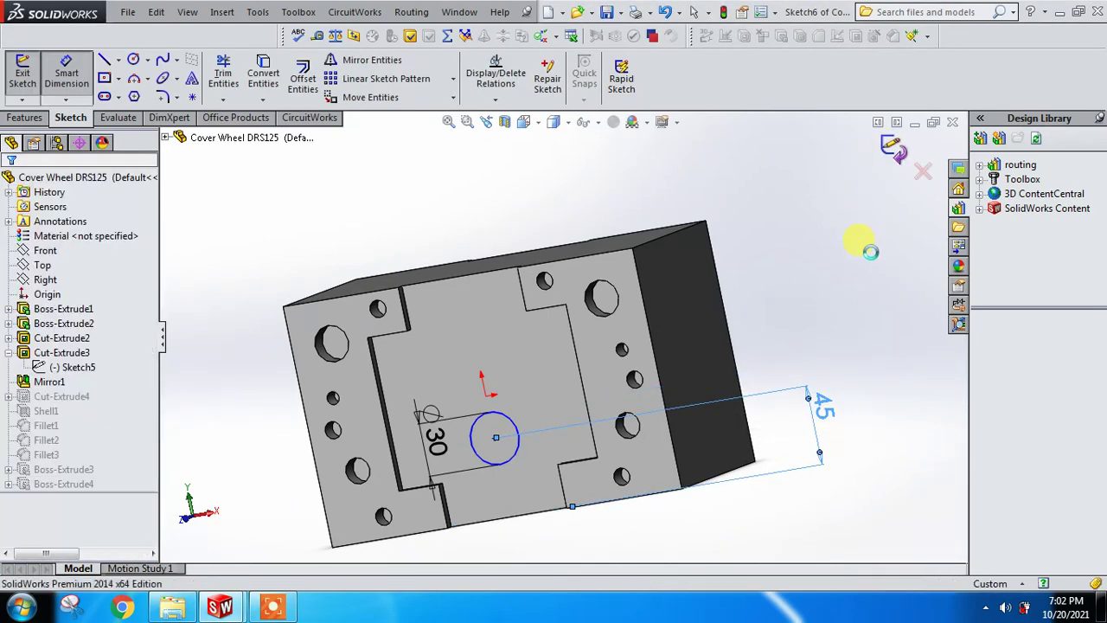
left_click(893, 147)
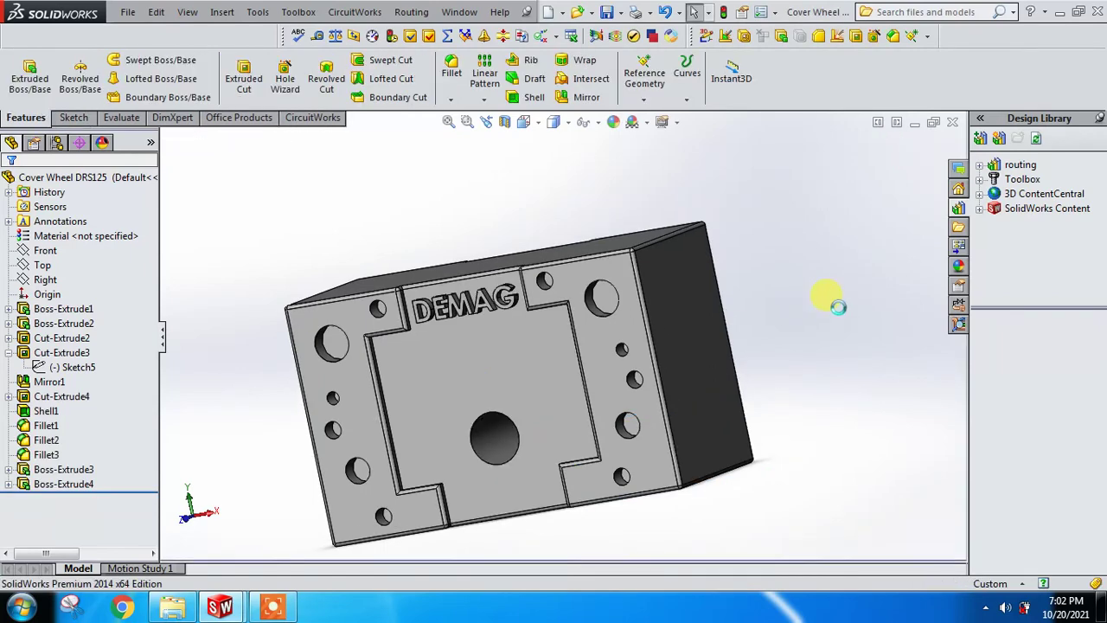
left_click(912, 124)
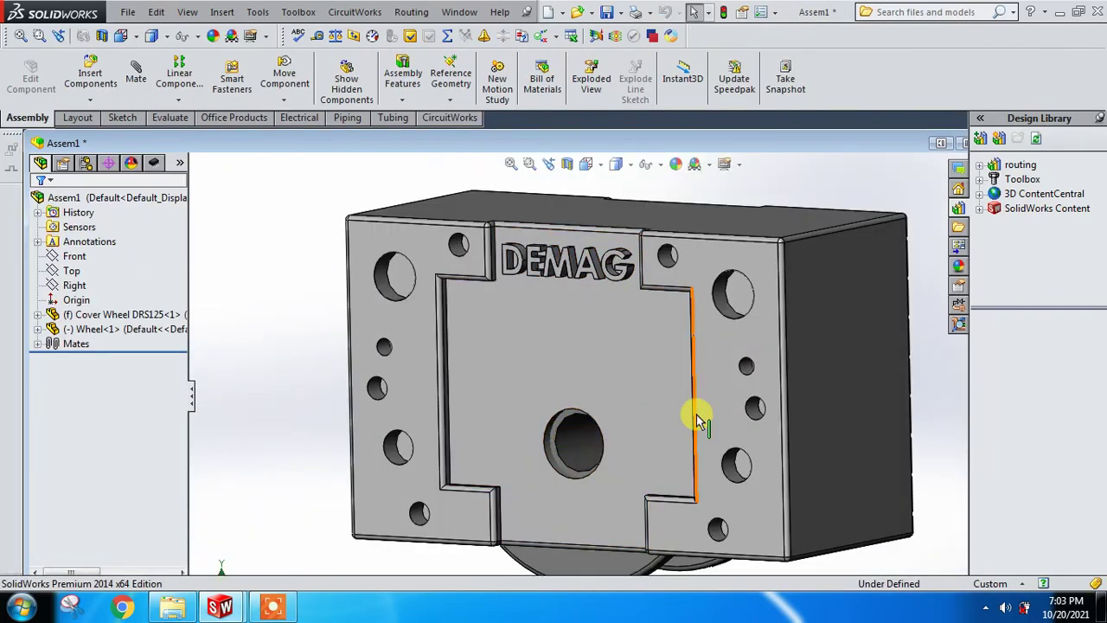
Maximize the Assem1 window and rotate the view to inspect the wheel inside the cover
scroll(701, 421, "up", 3)
mouse_move(704, 383)
middle_mouse_down()
mouse_move(736, 381)
mouse_move(717, 383)
mouse_move(729, 394)
mouse_move(680, 400)
mouse_move(717, 376)
middle_mouse_up()
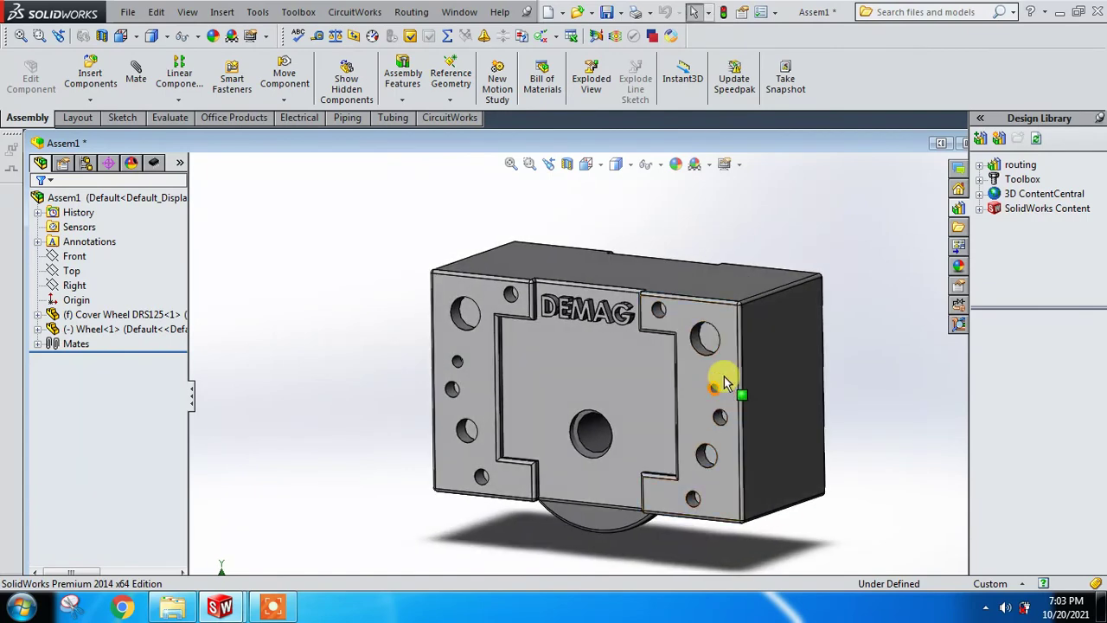
left_click_drag(852, 130, 852, 148)
left_click(859, 153)
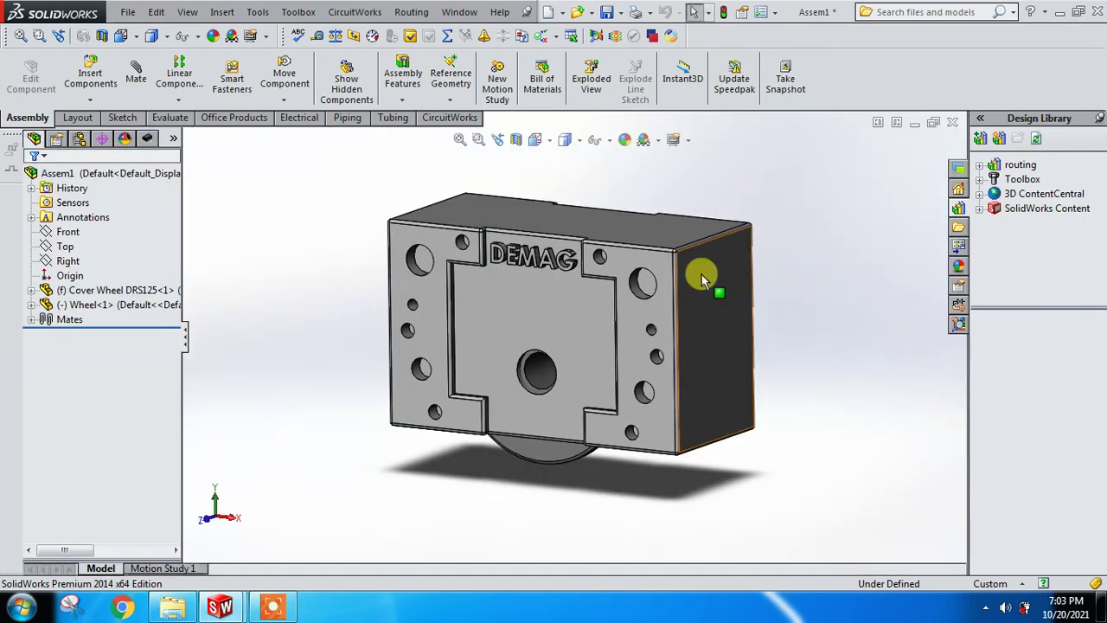
scroll(702, 274, "down", 2)
left_click_drag(506, 476, 519, 475)
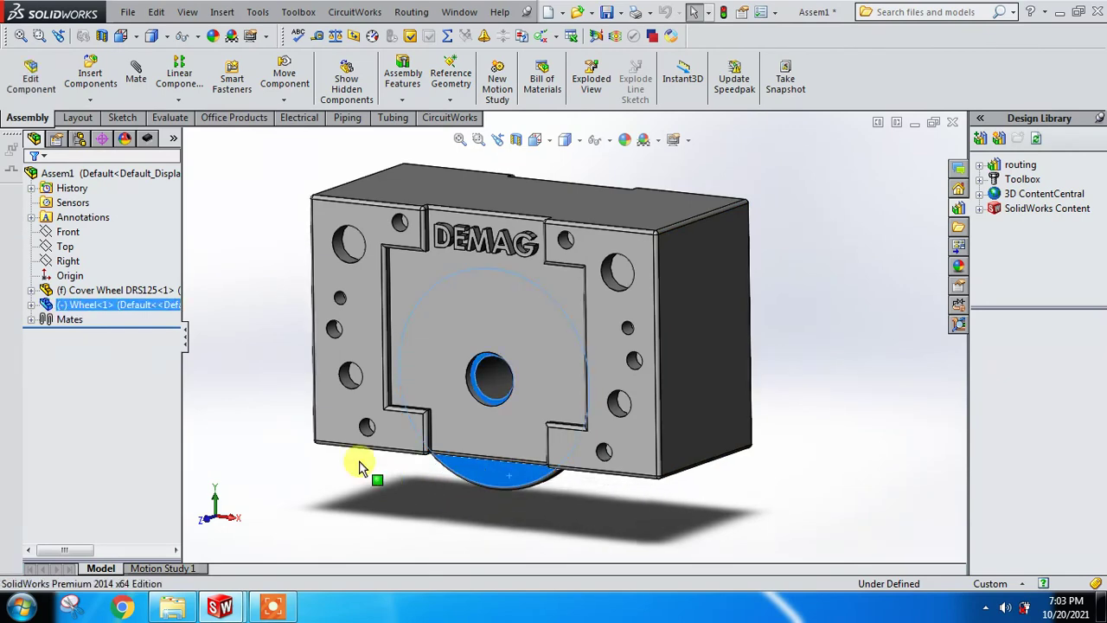
left_click(870, 309)
scroll(717, 415, "up", 2)
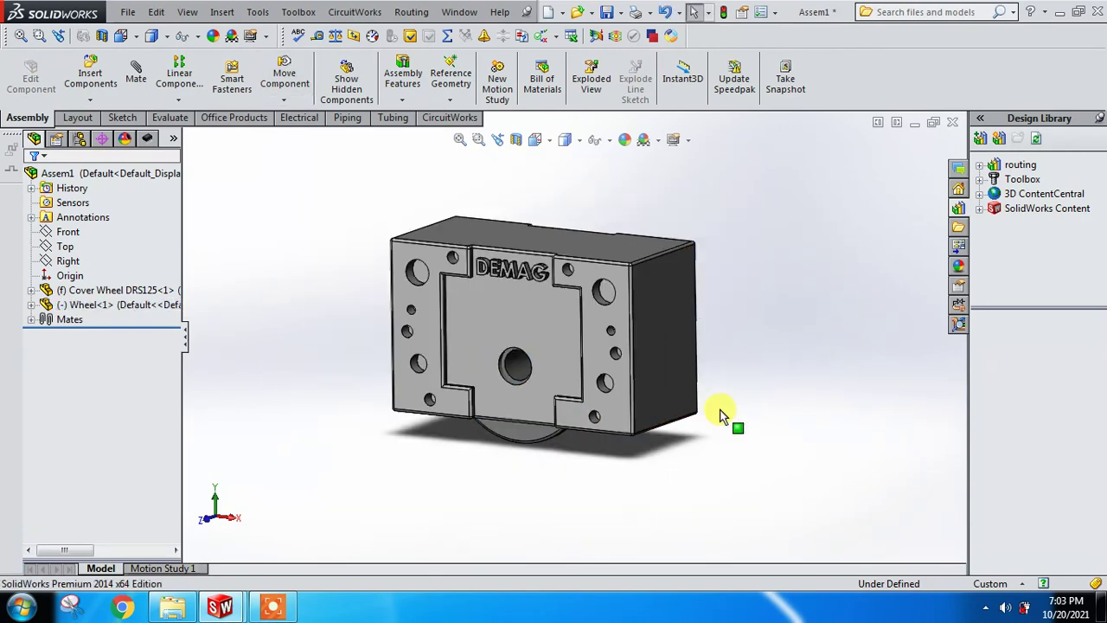
mouse_move(717, 415)
middle_mouse_down()
mouse_move(728, 376)
mouse_move(776, 351)
middle_mouse_up()
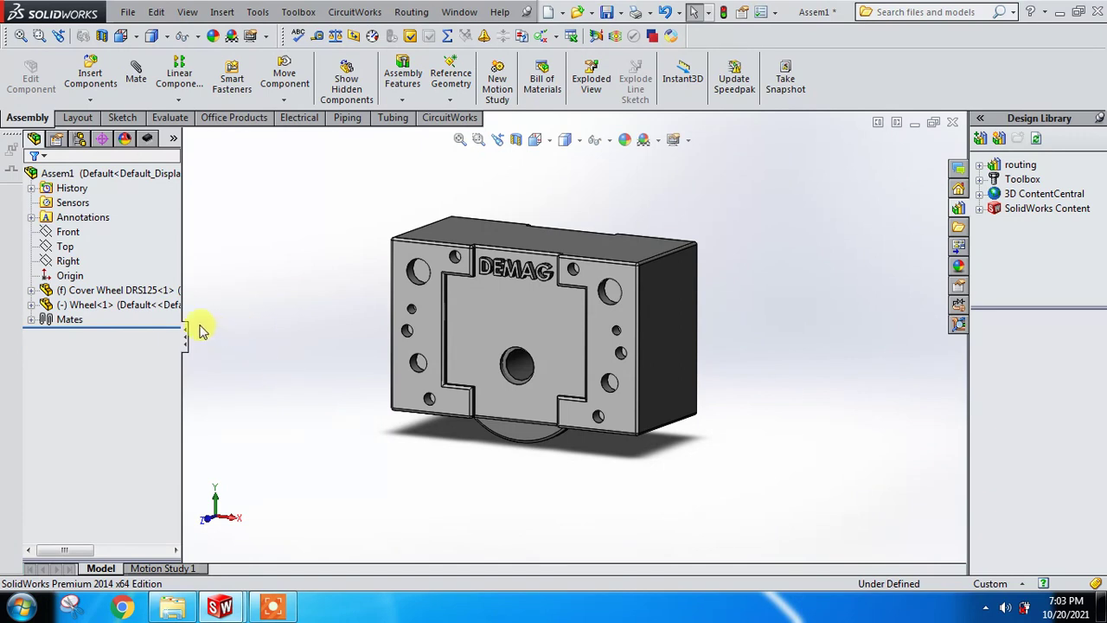
Check the Cover Wheel DRS125 component's right-click options, then begin saving the assembly
left_click(471, 318)
right_click(470, 317)
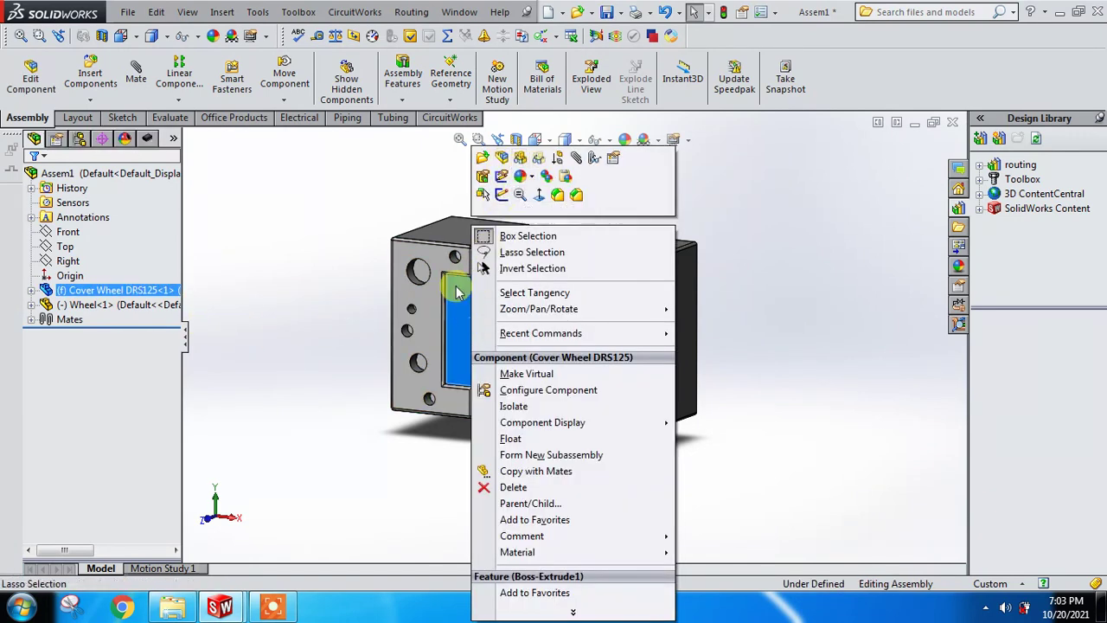
left_click(61, 294)
left_click(62, 293)
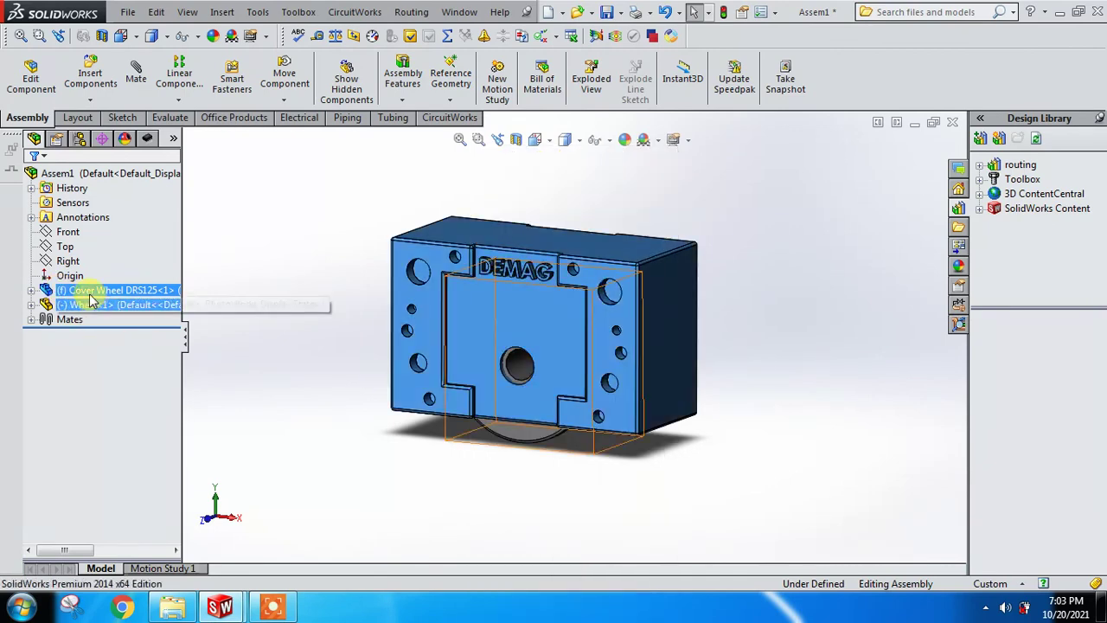
right_click(89, 294)
left_click(338, 173)
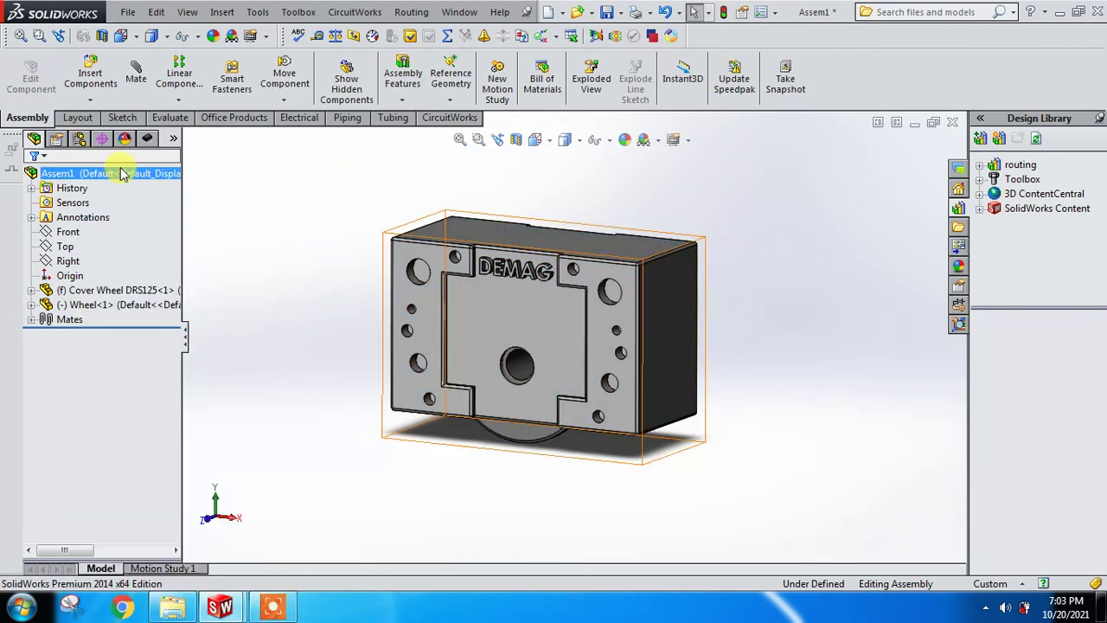
left_click(605, 13)
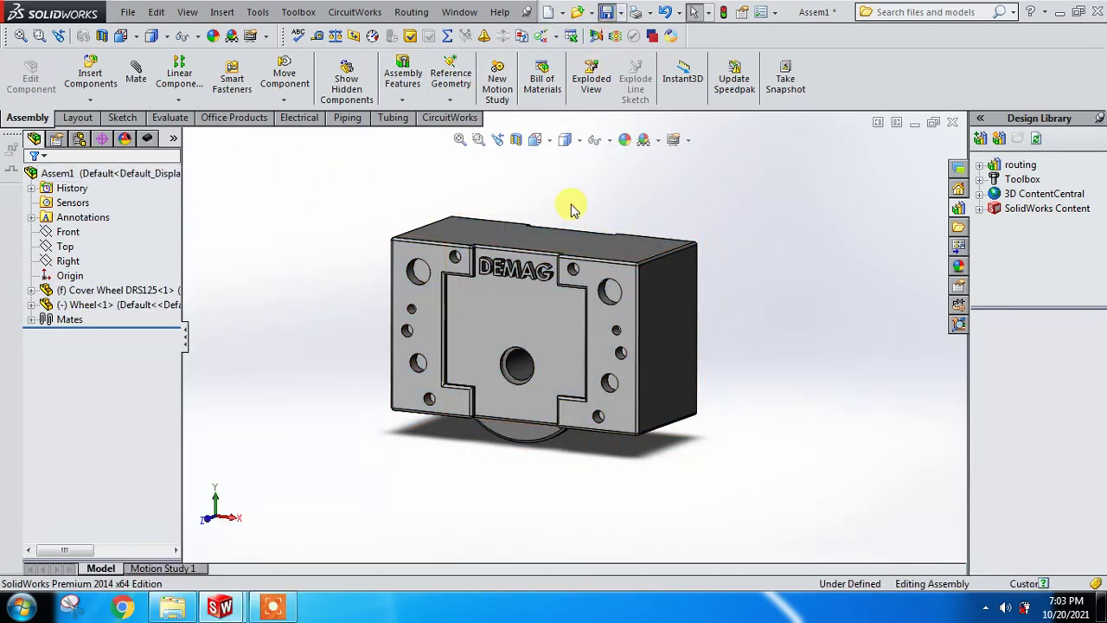
Save the assembly under the file name 'Wheel Block DRS125'
type("w")
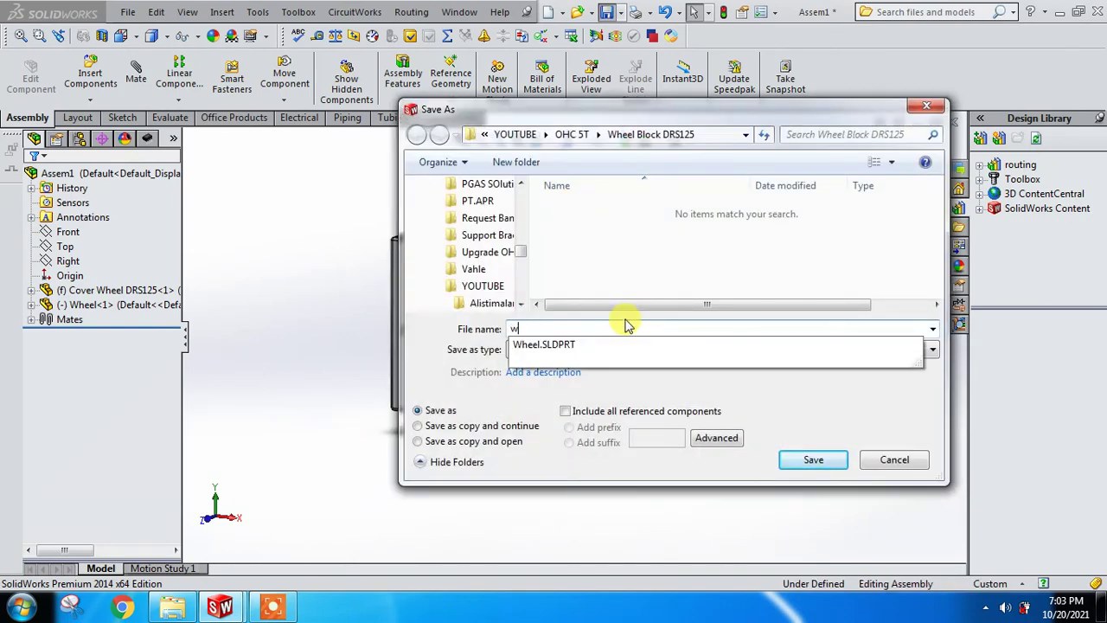
key("BackSpace")
key("BackSpace")
key("BackSpace")
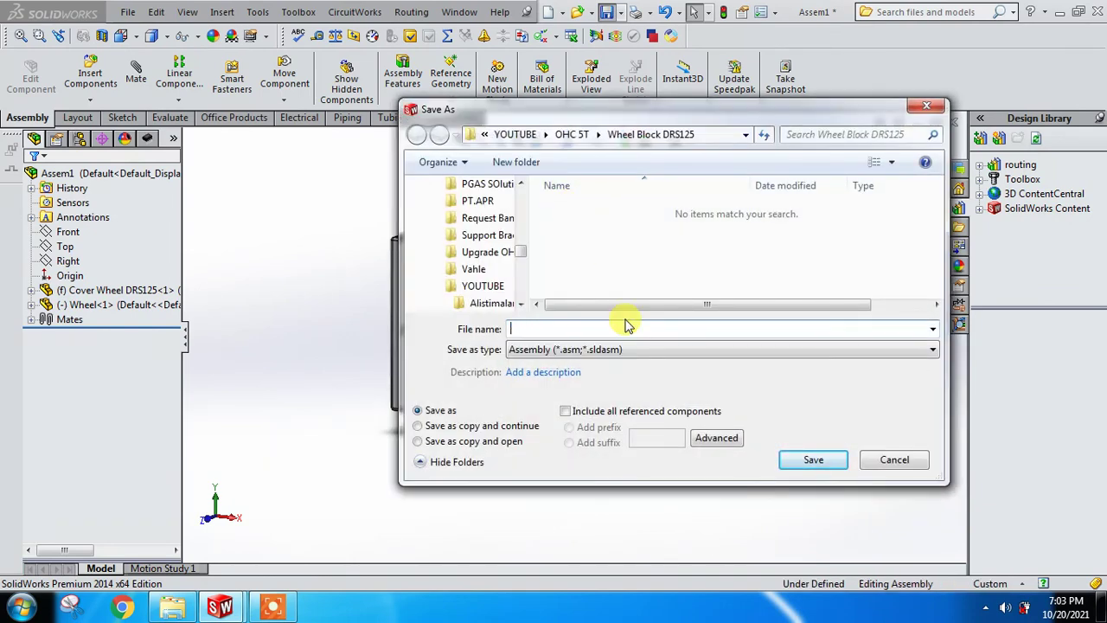
type("Wheel Block DRS125")
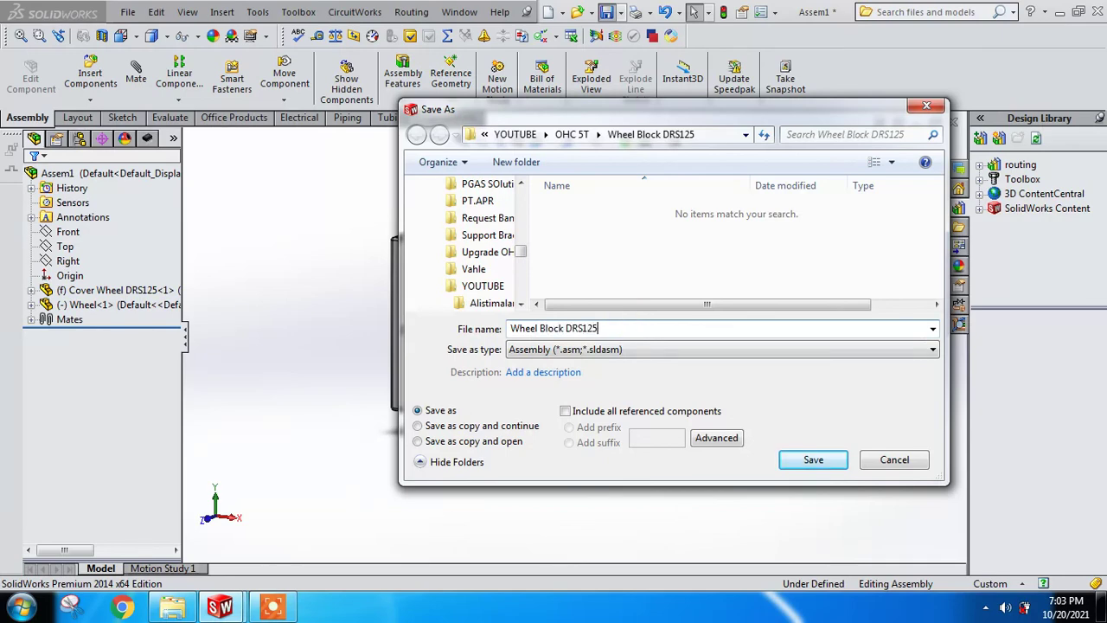
key("Return")
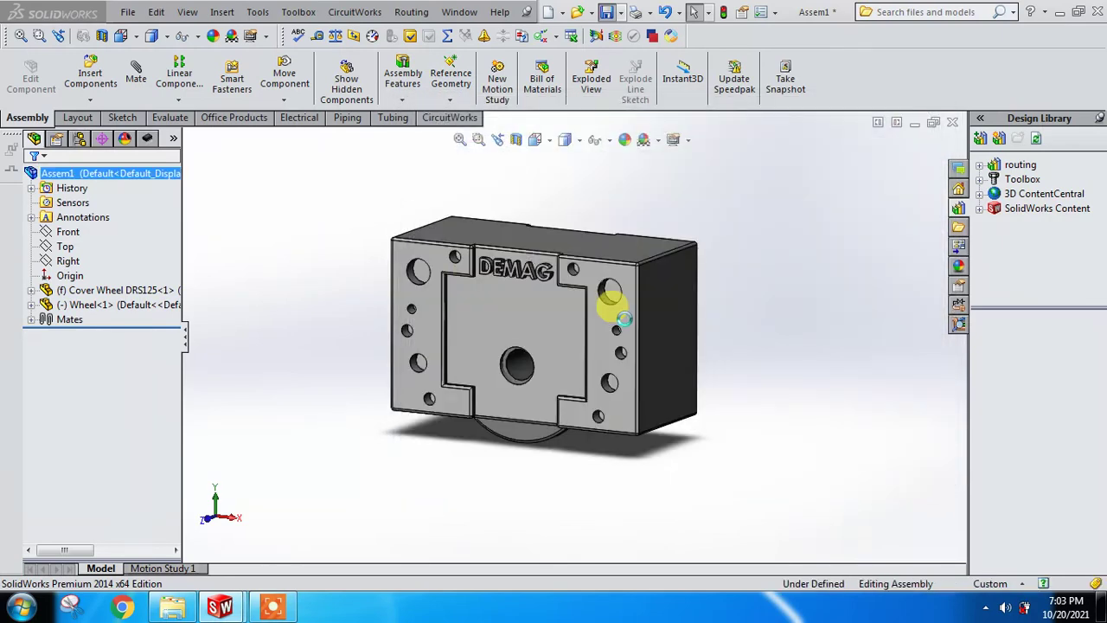
Give the Cover Wheel DRS125 component a white colour appearance (RGB 255, 255, 255)
left_click(110, 290)
right_click(111, 290)
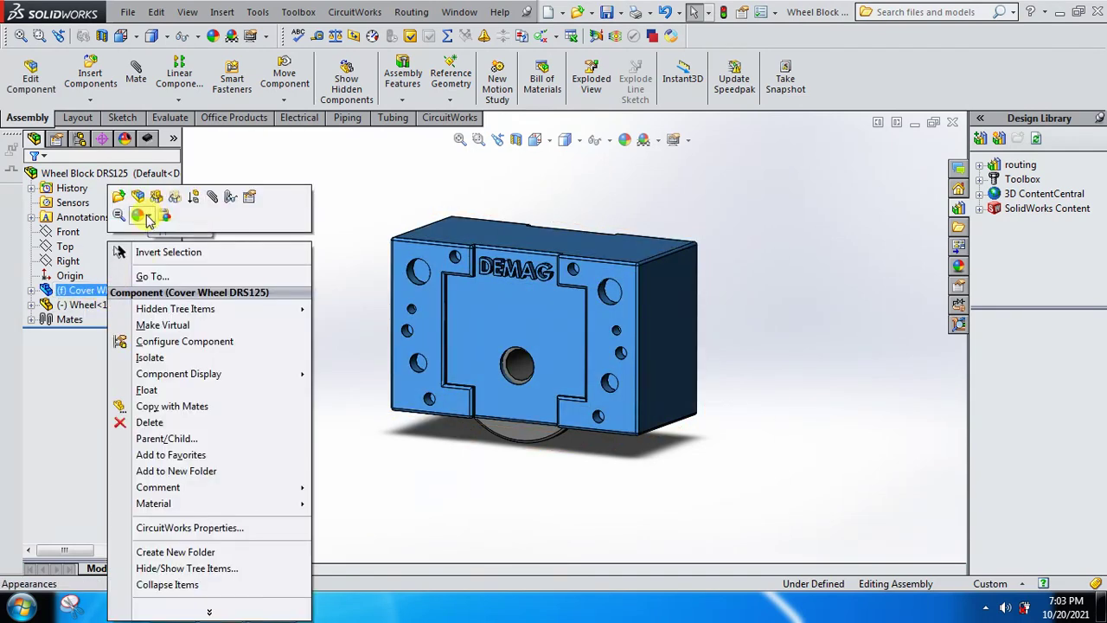
left_click(149, 217)
left_click(162, 265)
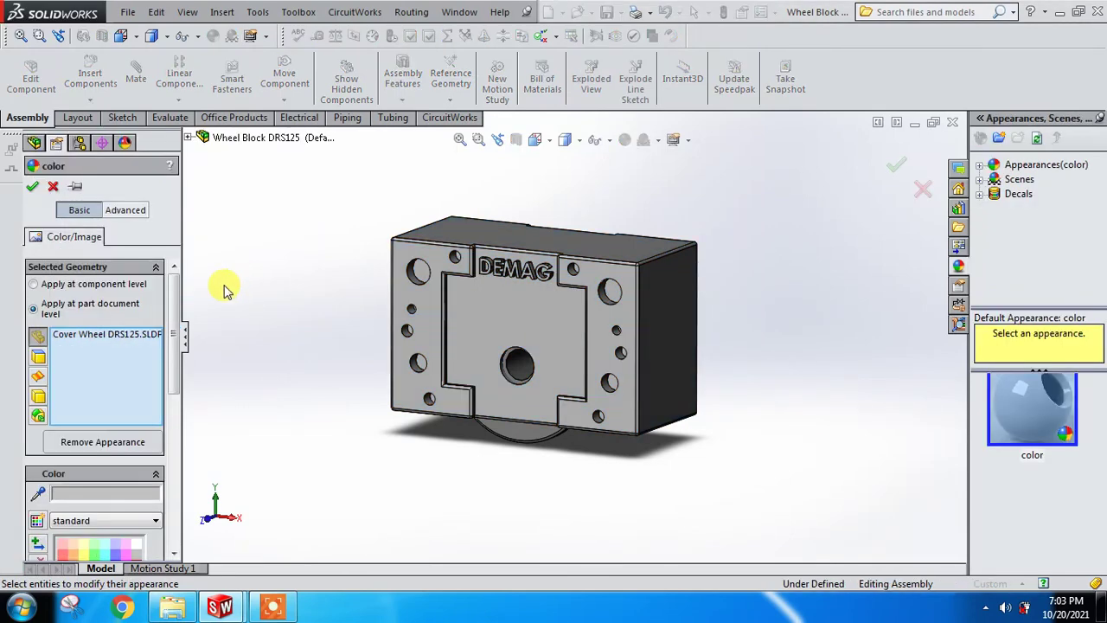
left_click_drag(172, 322, 172, 389)
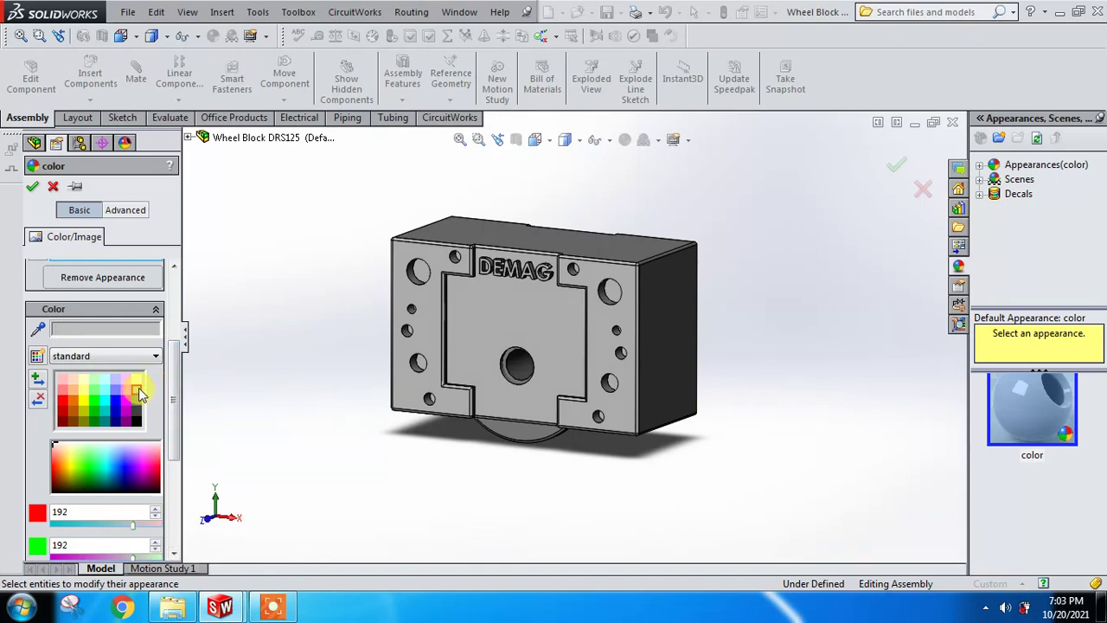
left_click(136, 380)
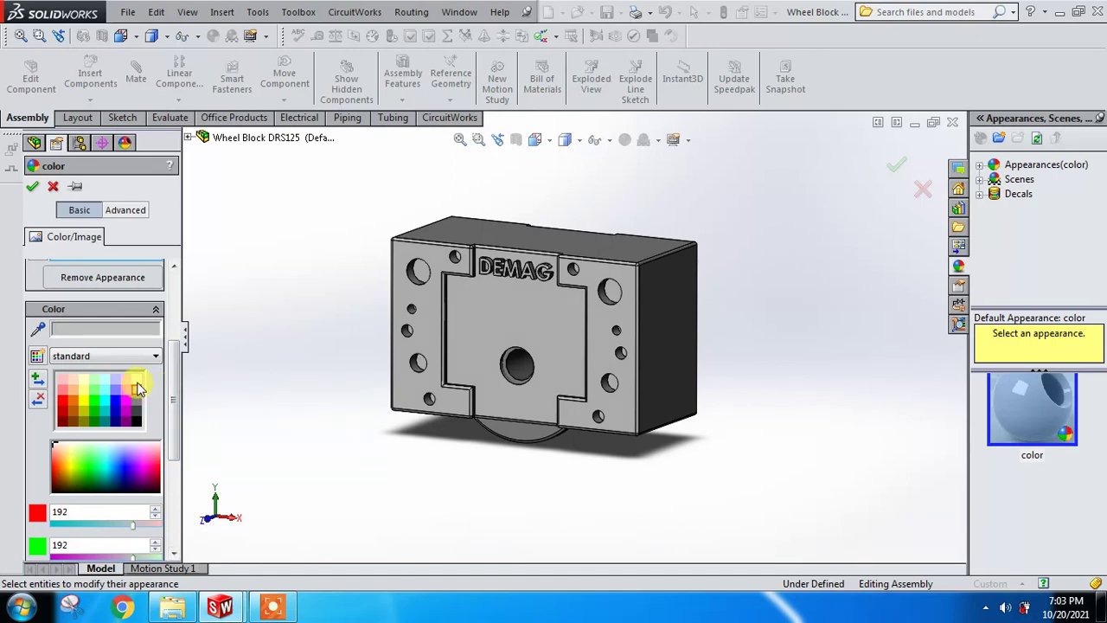
left_click(32, 186)
Save the assembly and switch to an isometric view with Ctrl+7
left_click(607, 14)
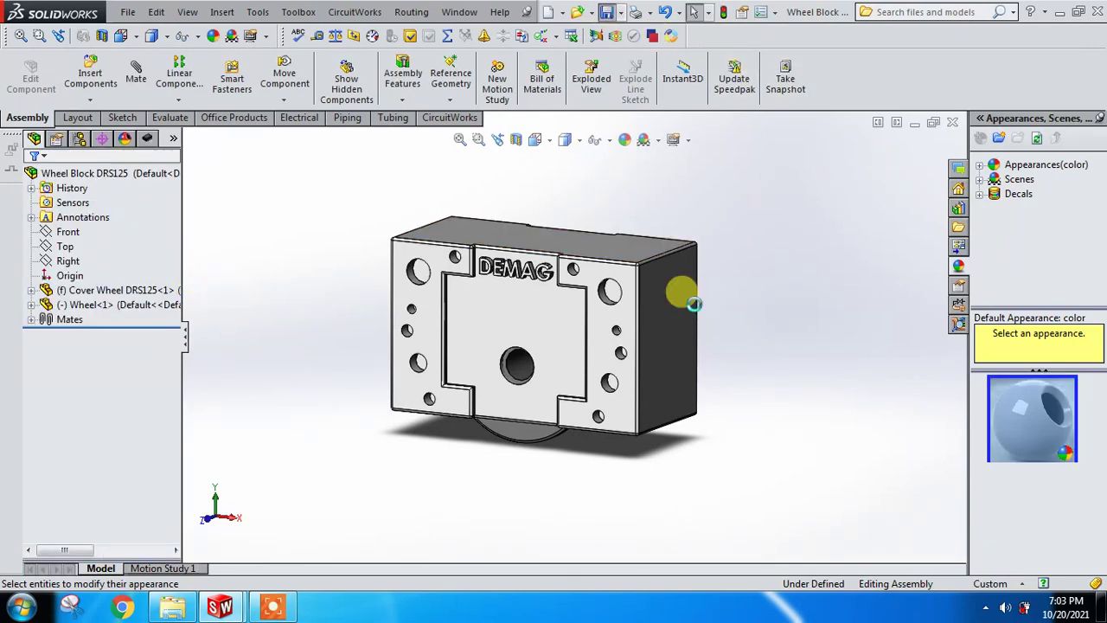
key("ctrl+7")
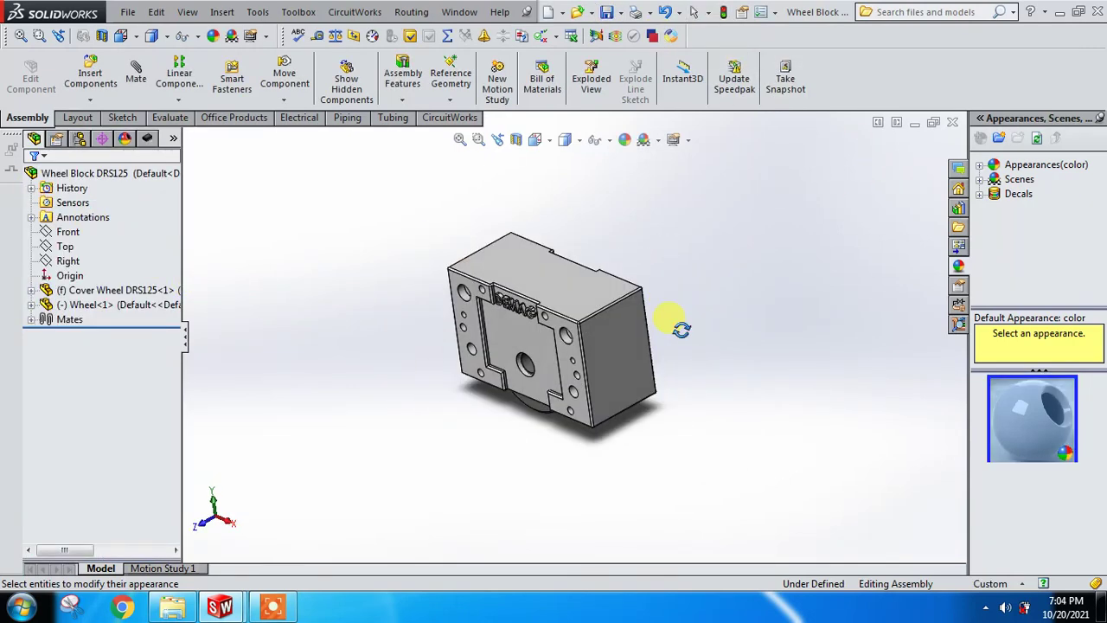
middle_click_drag(698, 324, 704, 303)
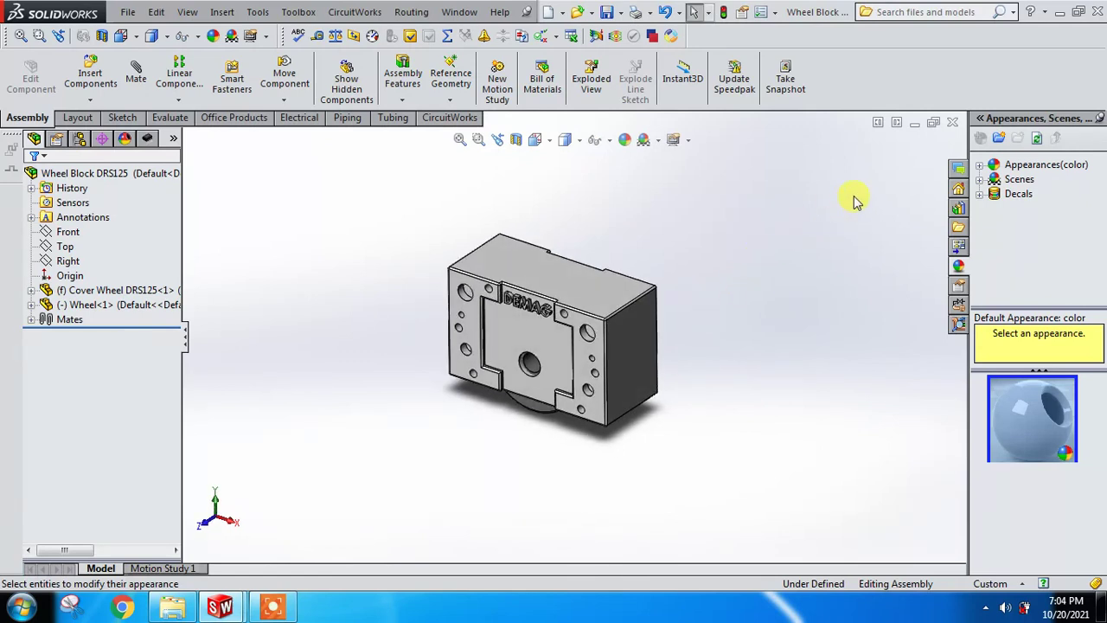